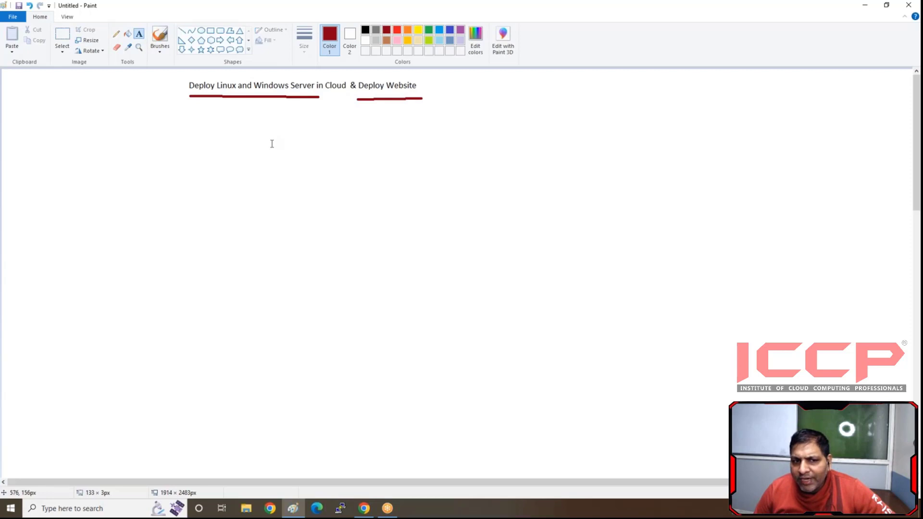
- Add the label "Task 1" beneath the Linux and Windows Server underline and "Task 2" beneath the Deploy Website underline
left_click(225, 102)
type("Task ")
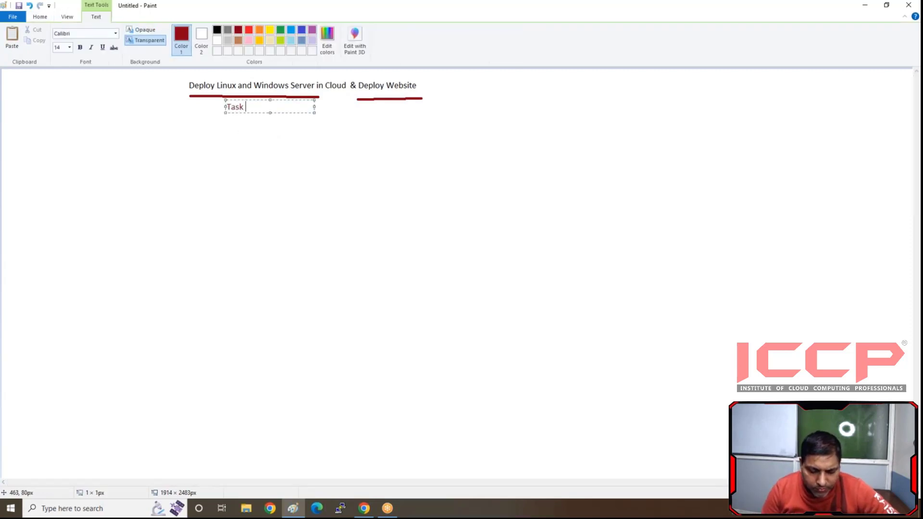
type("1")
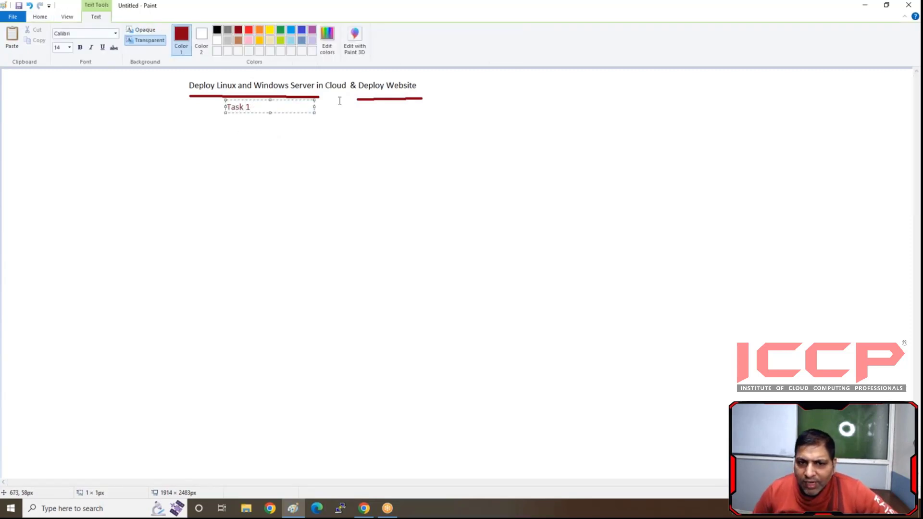
left_click(373, 108)
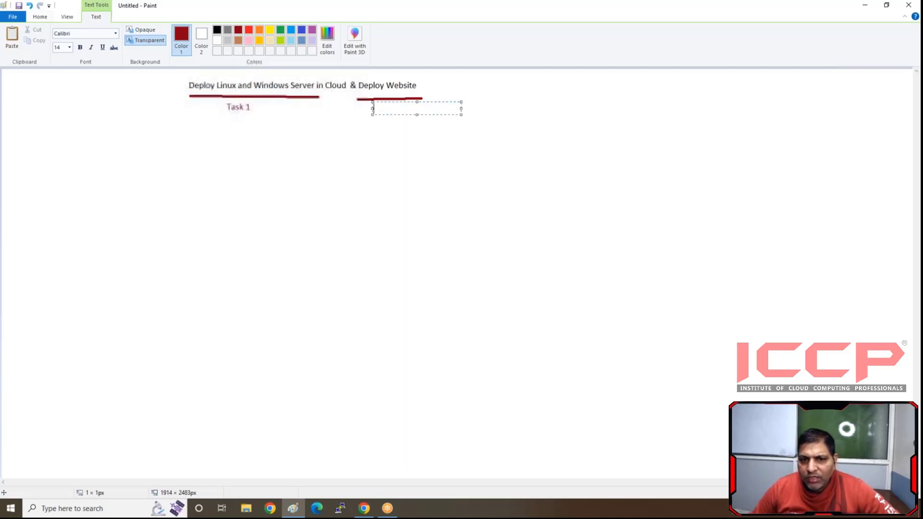
type("Task 2")
left_click(244, 150)
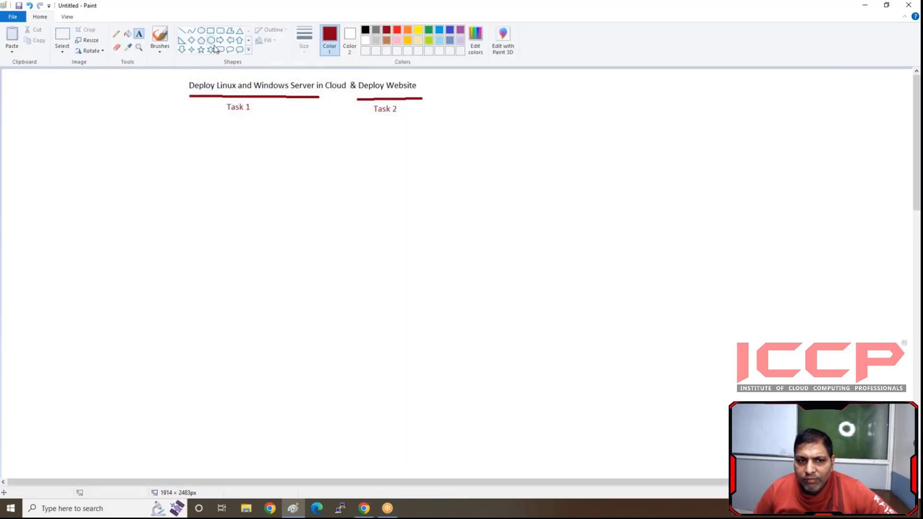
- Draw two black rounded rectangular callouts, the first about 203 × 336 px below the title's start and the second below "Task 2"
left_click(220, 50)
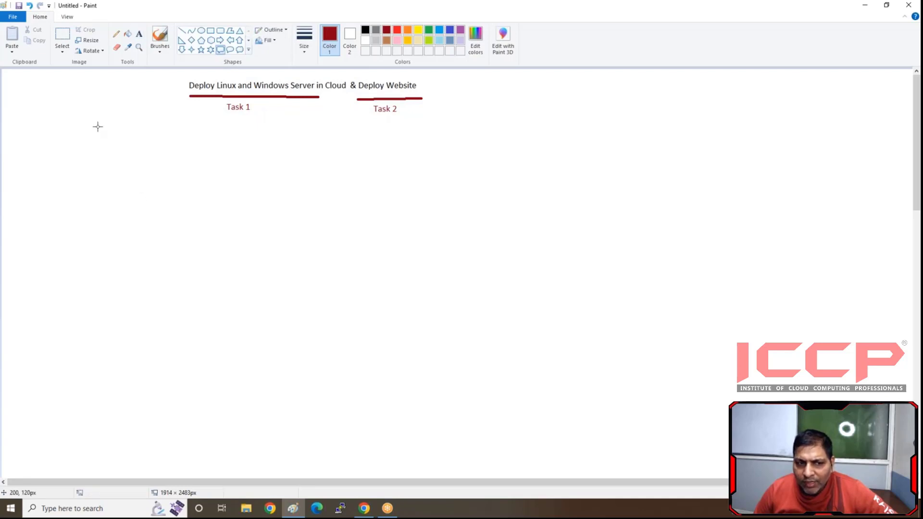
mouse_move(98, 126)
left_mouse_down()
mouse_move(106, 275)
mouse_move(195, 287)
left_mouse_up()
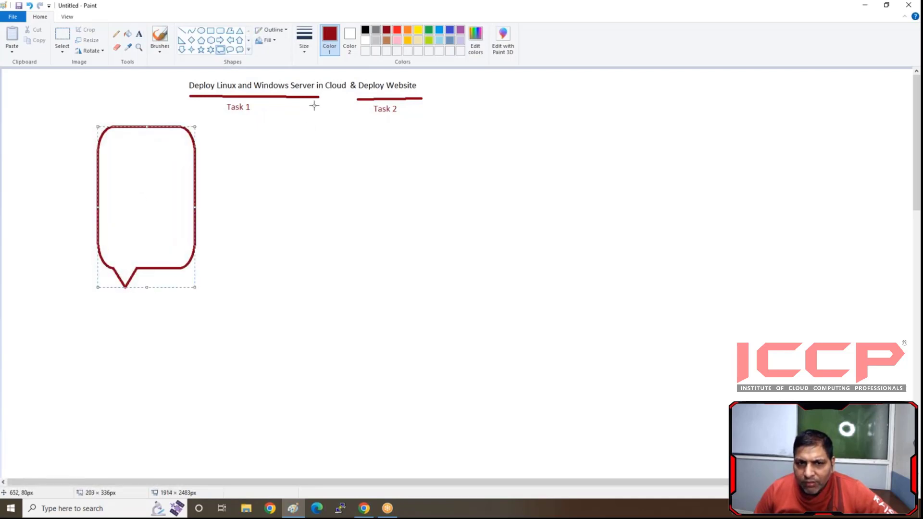
left_click(365, 30)
left_click(234, 272)
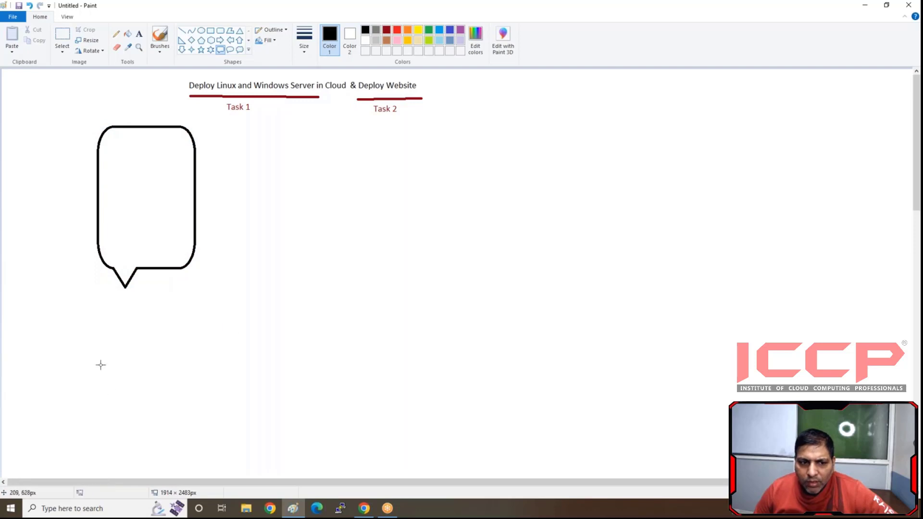
left_click_drag(344, 126, 429, 276)
left_click(314, 177)
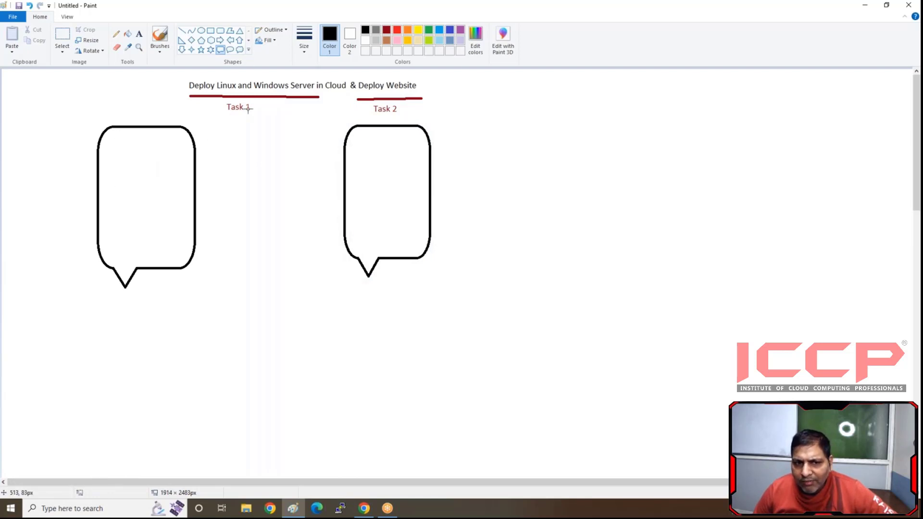
left_click(755, 40)
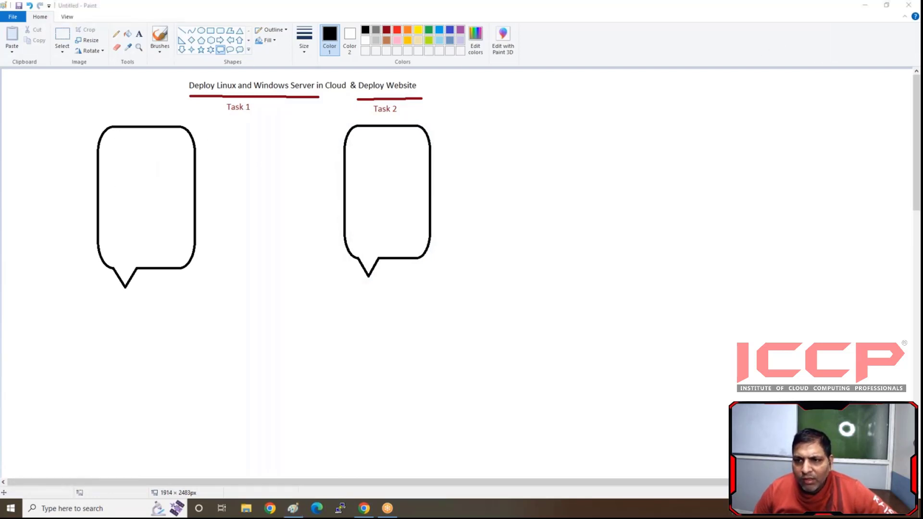
left_click(225, 30)
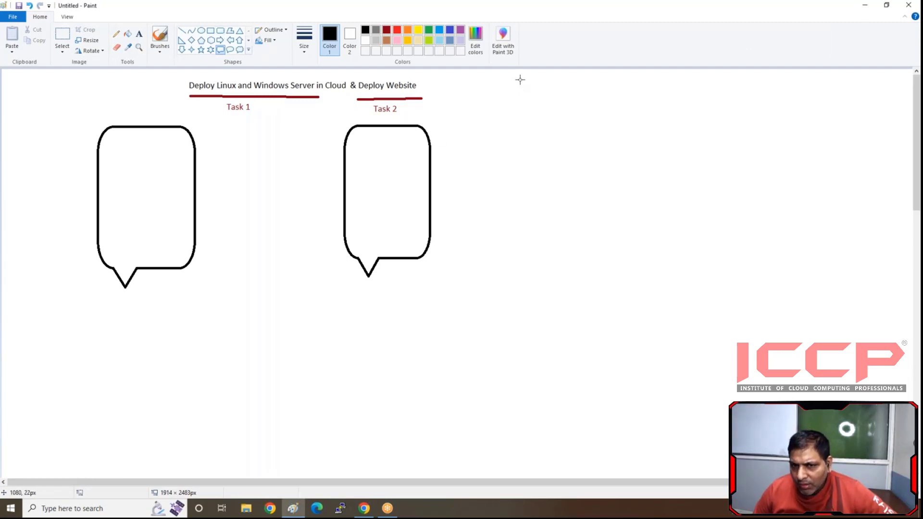
left_click_drag(514, 78, 547, 458)
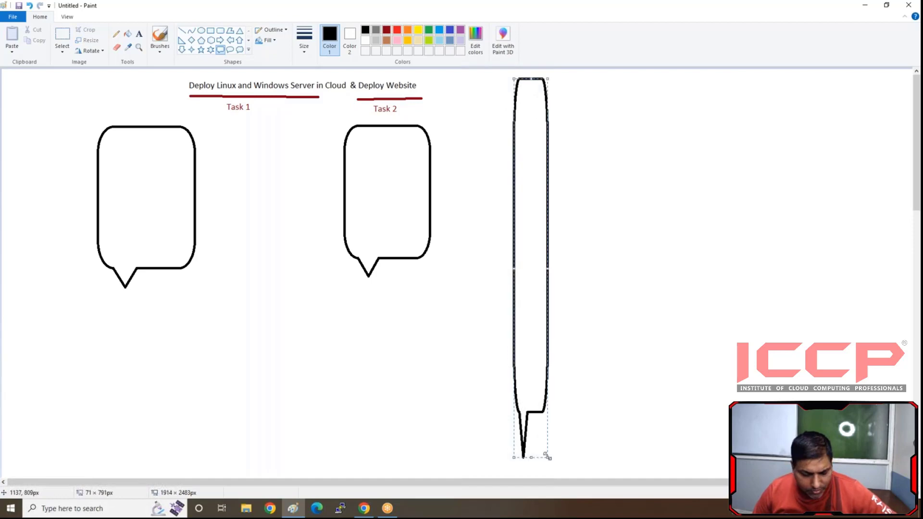
key("ctrl+z")
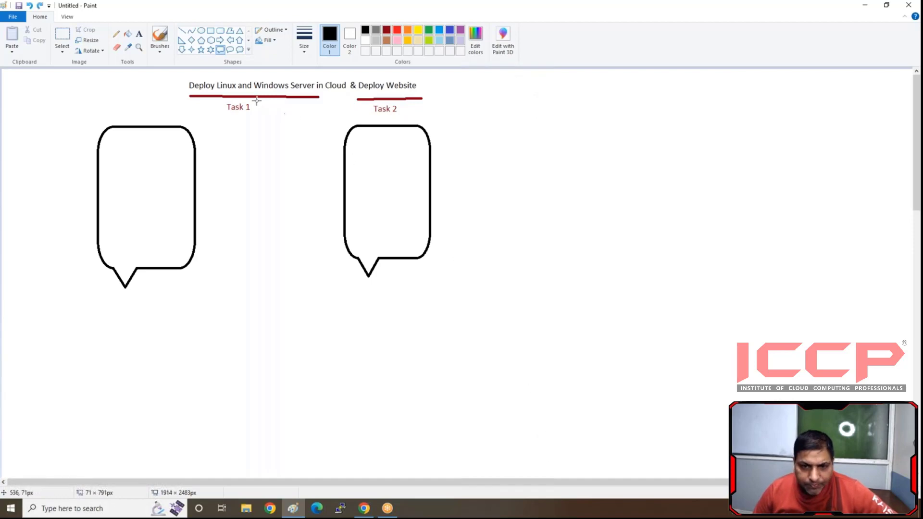
- Draw a large black rounded rectangle in the empty area to the right of the two callouts
left_click(219, 31)
left_click_drag(484, 89, 873, 447)
left_click(316, 147)
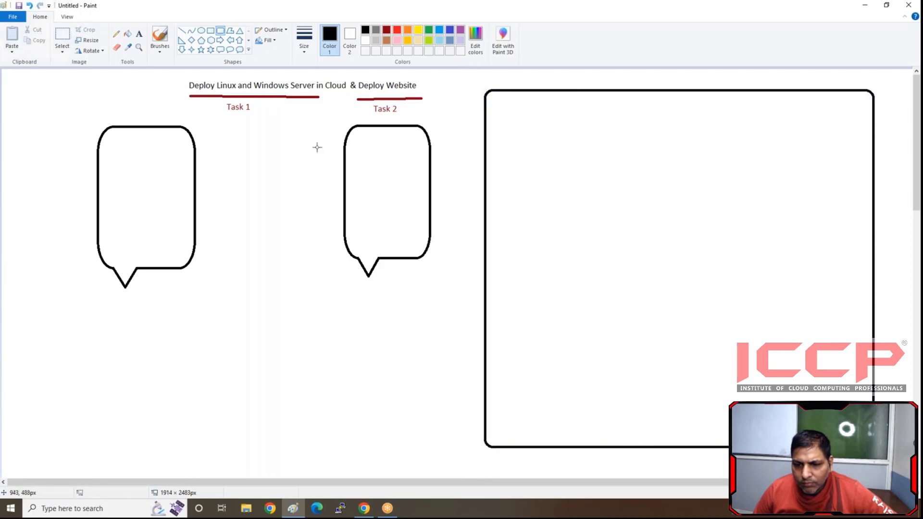
- Add the caption "Login with Azure Cloud portal" in black just below the large rounded rectangle
left_click(138, 36)
left_click(562, 453)
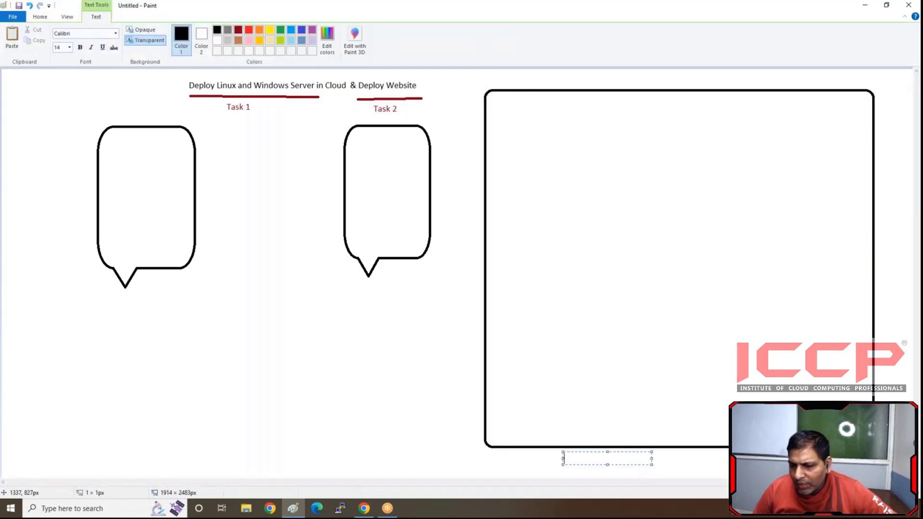
left_click_drag(651, 464, 831, 473)
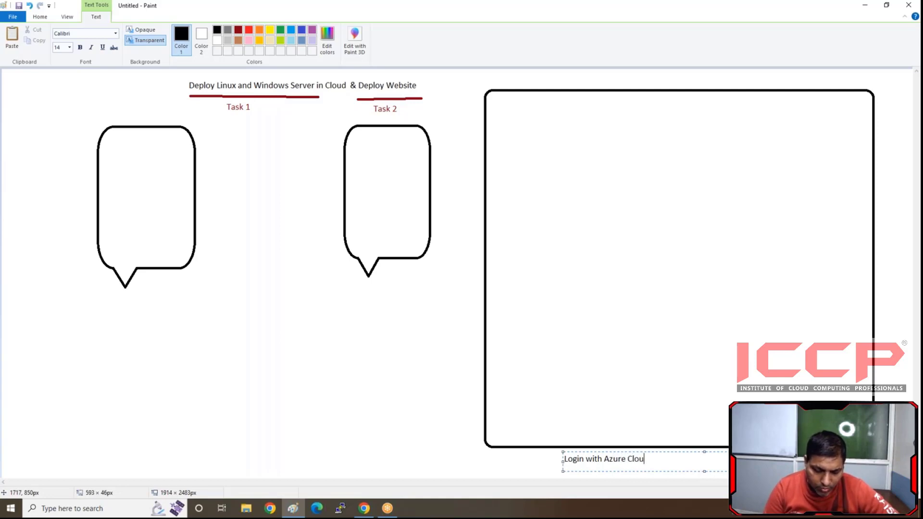
type("tal")
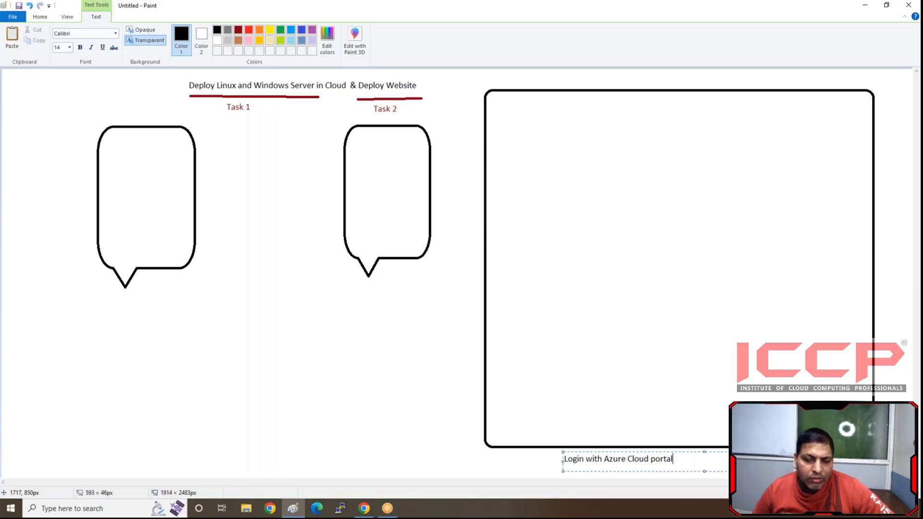
left_click(401, 351)
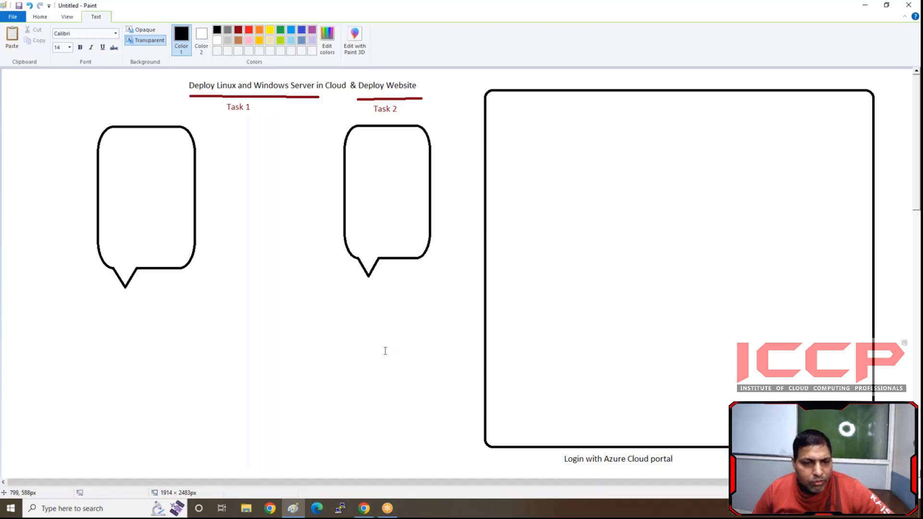
- Draw a rounded rectangle about 777 × 686 px inside the large one and caption it "Create Resource Group and Select Region" underneath
left_click(220, 30)
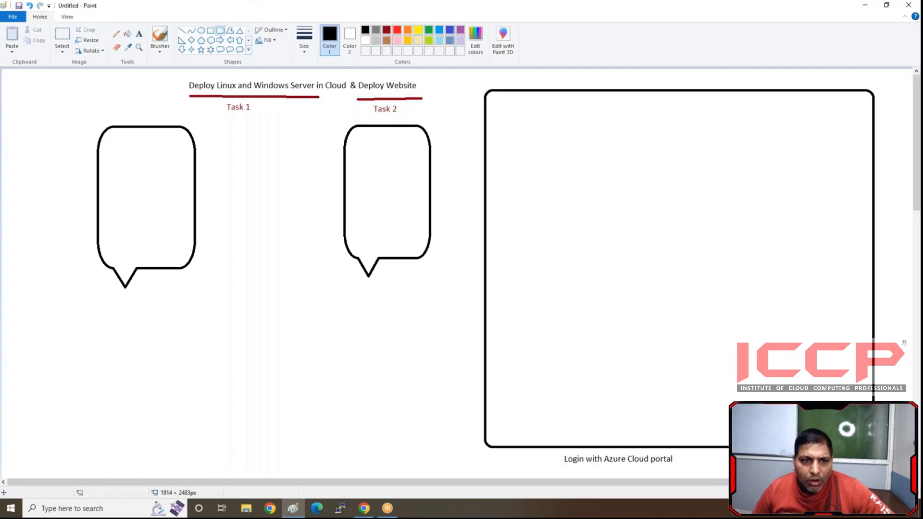
left_click_drag(493, 97, 865, 425)
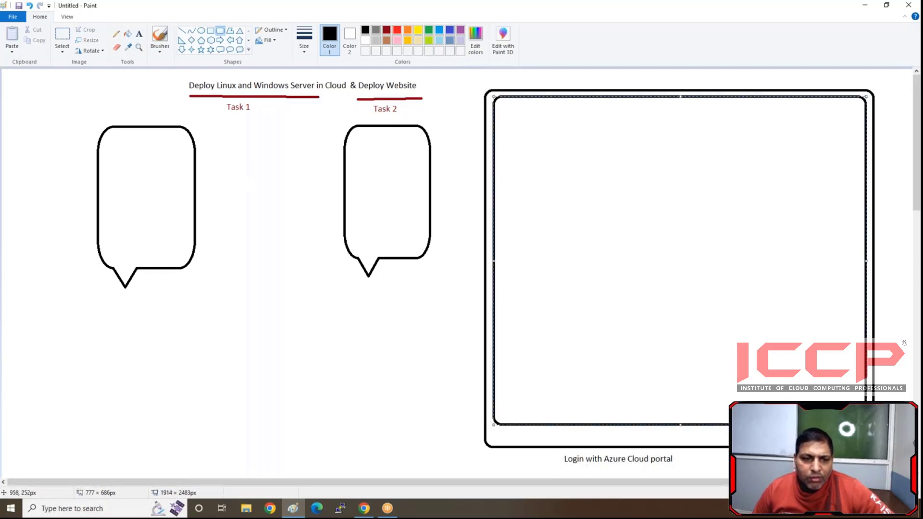
left_click(139, 34)
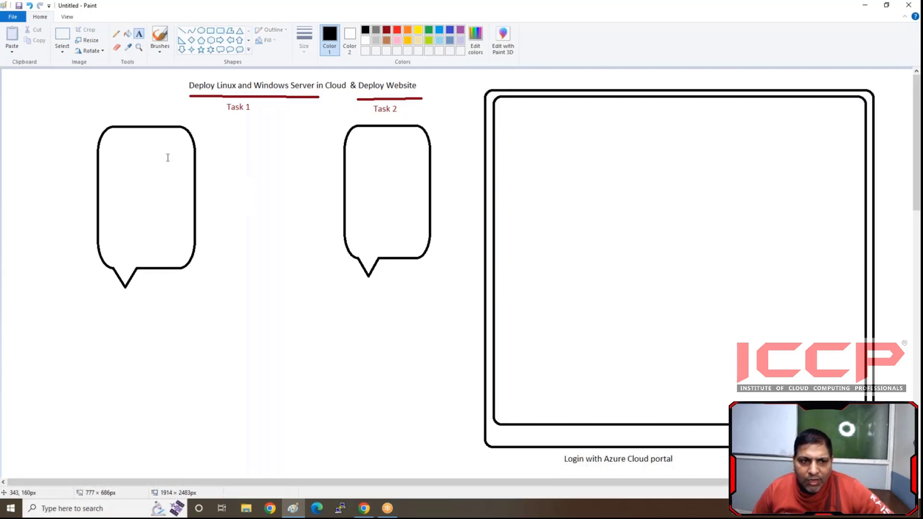
left_click_drag(510, 428, 813, 450)
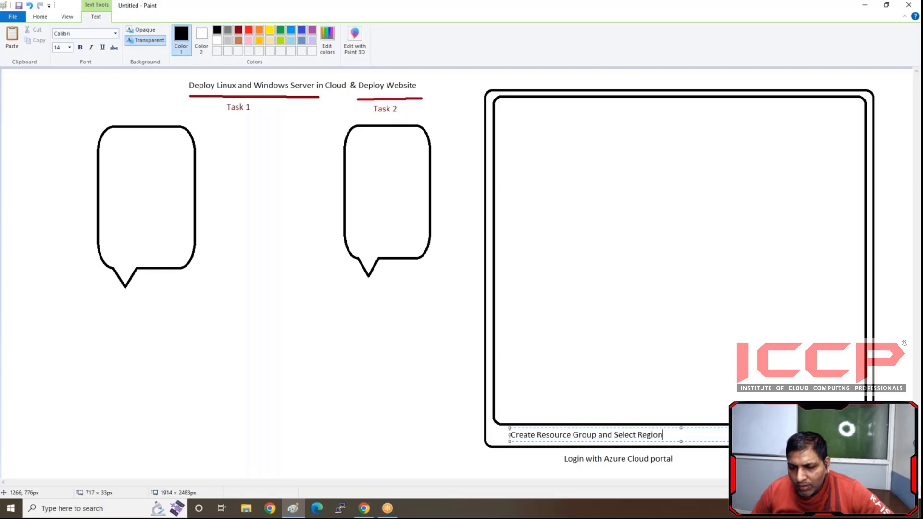
left_click(347, 369)
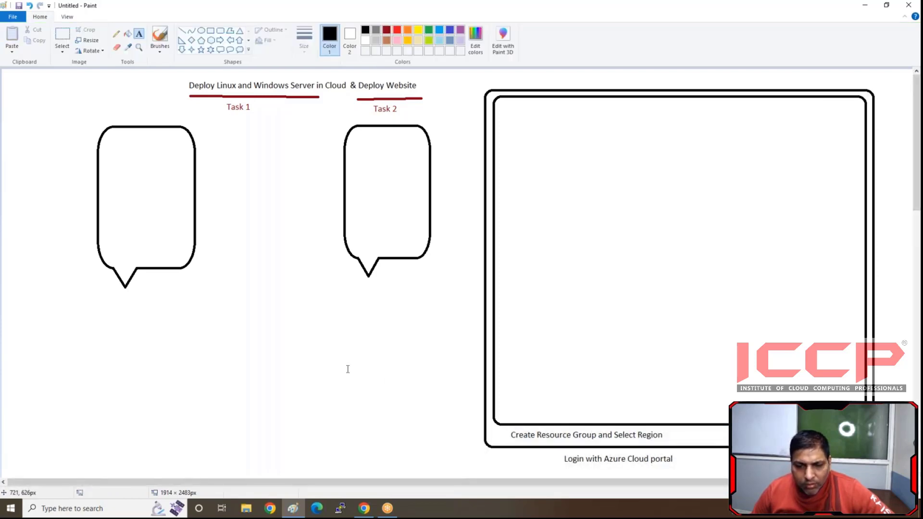
- Switch to the Azure portal in Chrome, maximize its window, and review all existing resources before returning to the home page
left_click(364, 508)
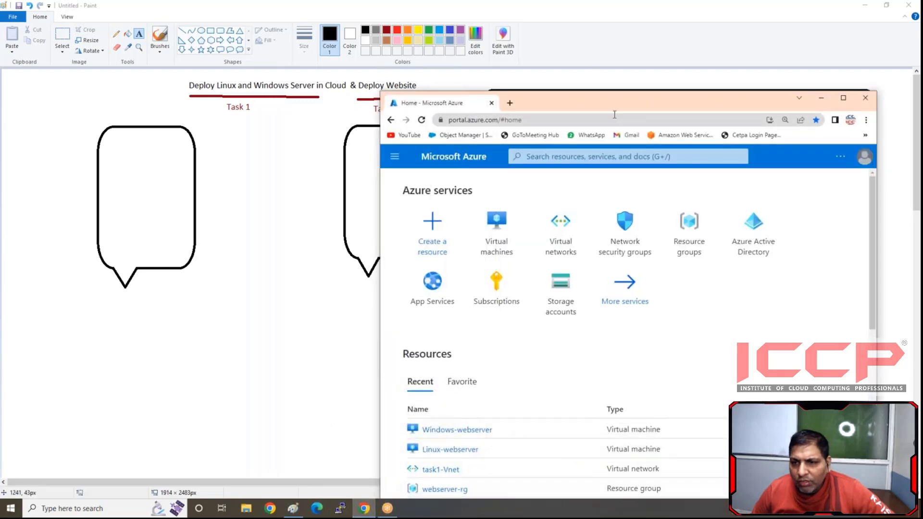
double_click(612, 103)
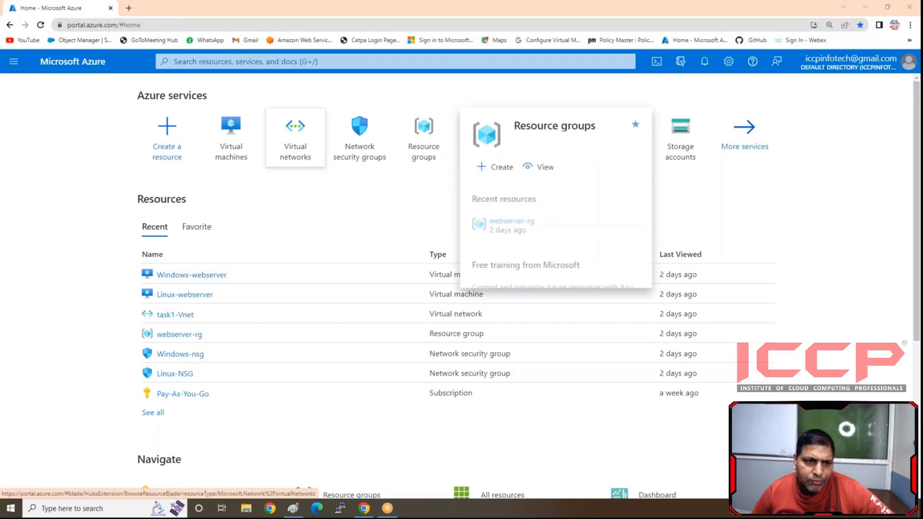
left_click(14, 63)
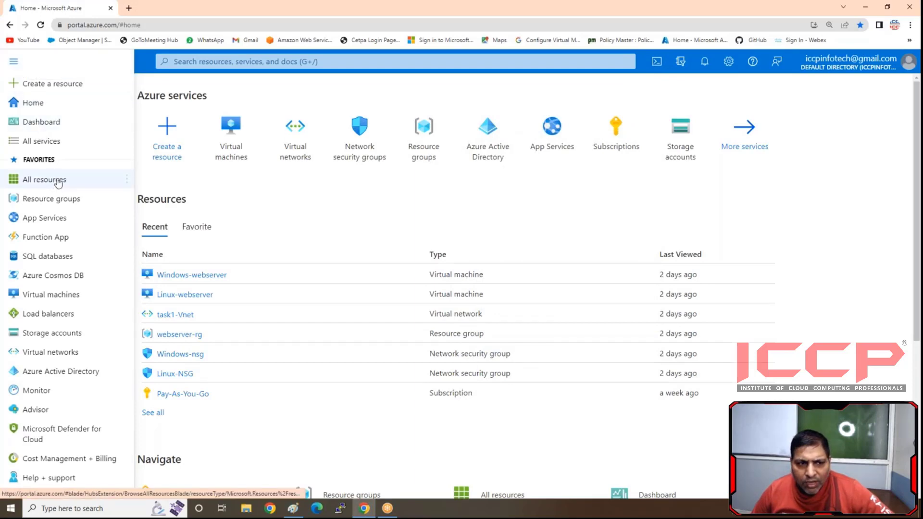
left_click(55, 179)
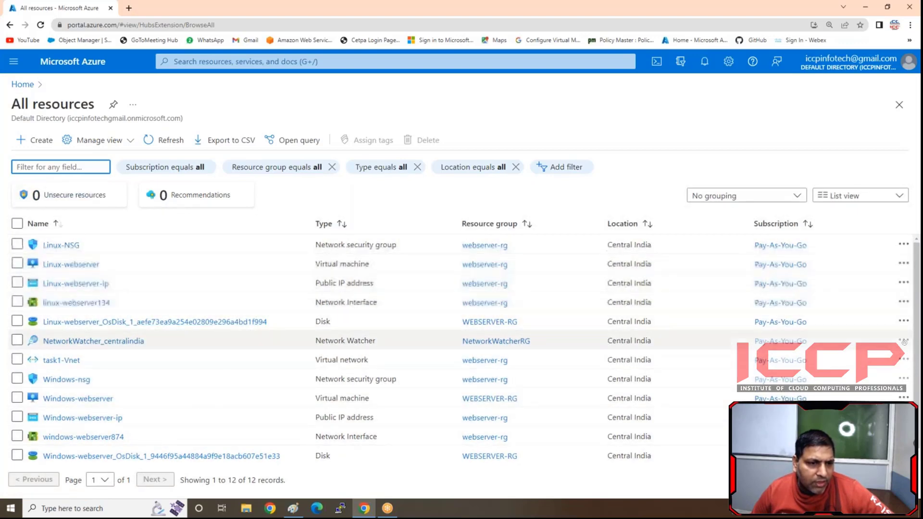
left_click(22, 85)
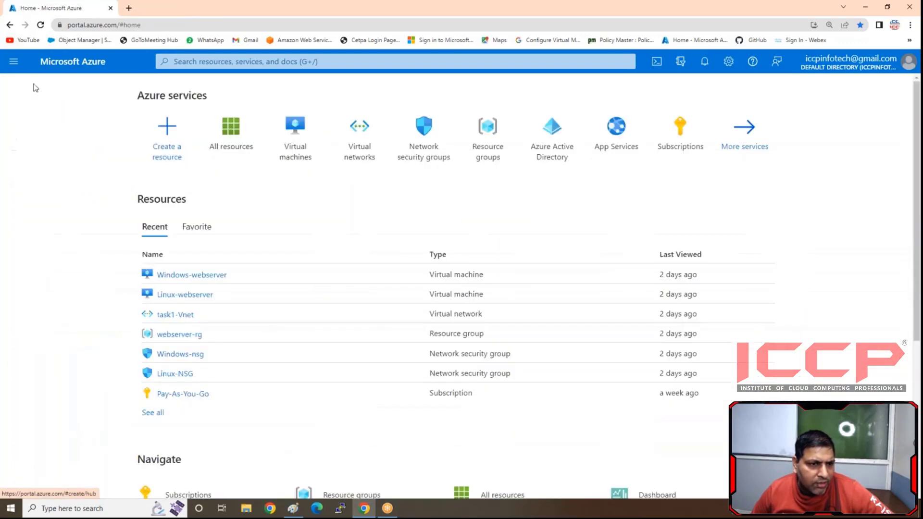
- Open the webserver-rg resource group's overview from the list of resource groups
left_click(14, 61)
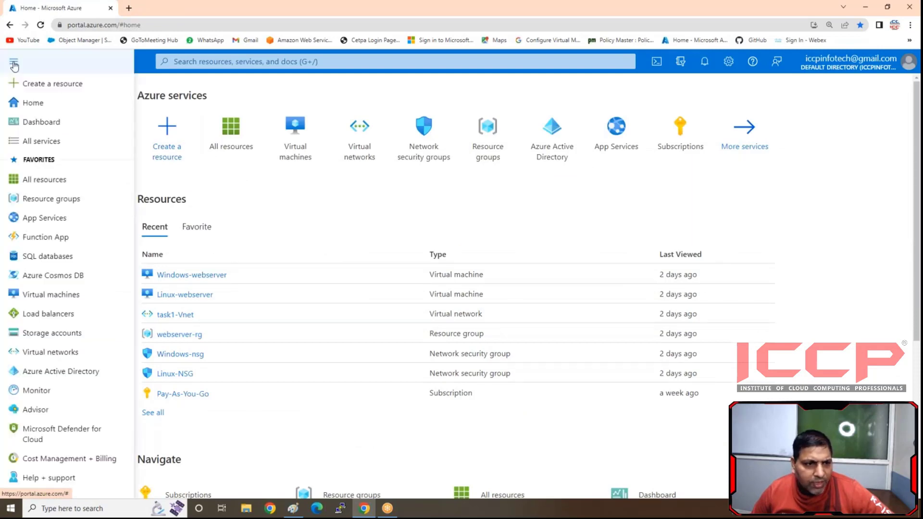
left_click(40, 202)
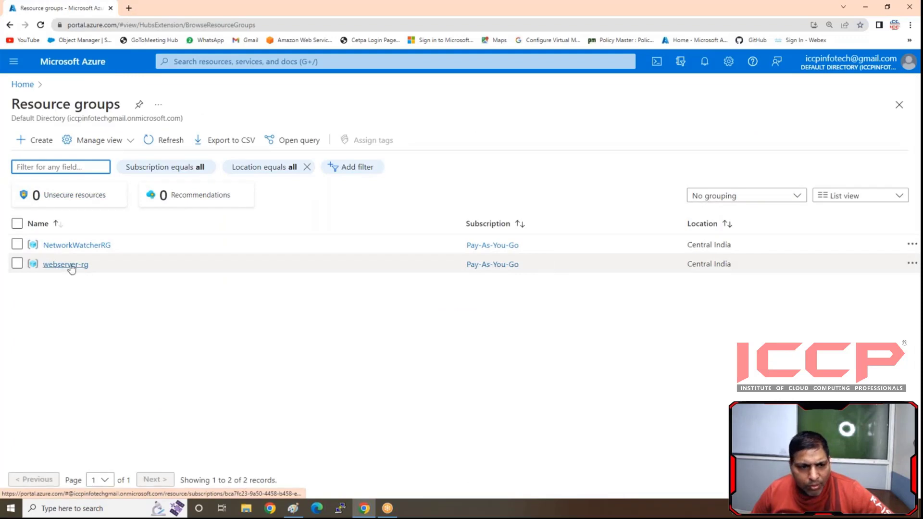
left_click(69, 265)
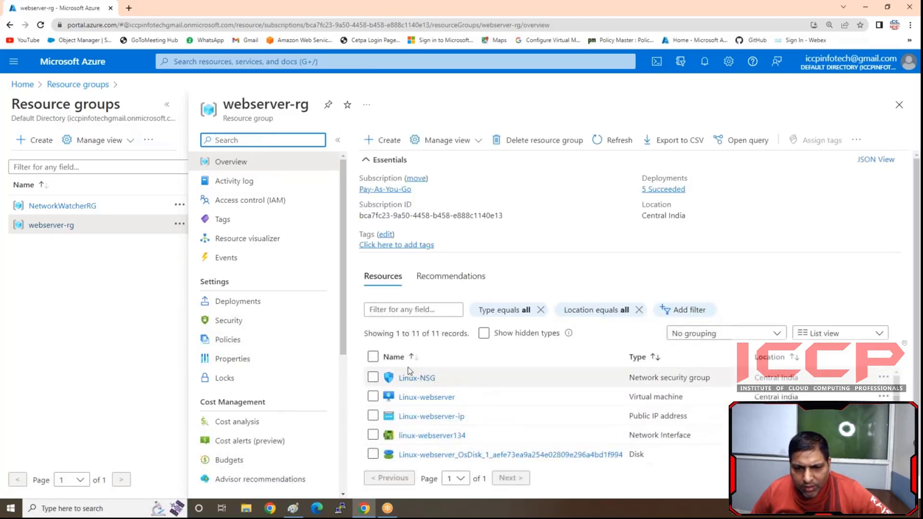
- Delete the webserver-rg resource group with all its resources, applying force delete for virtual machines and entering webserver-rg as the confirmation name
left_click(372, 357)
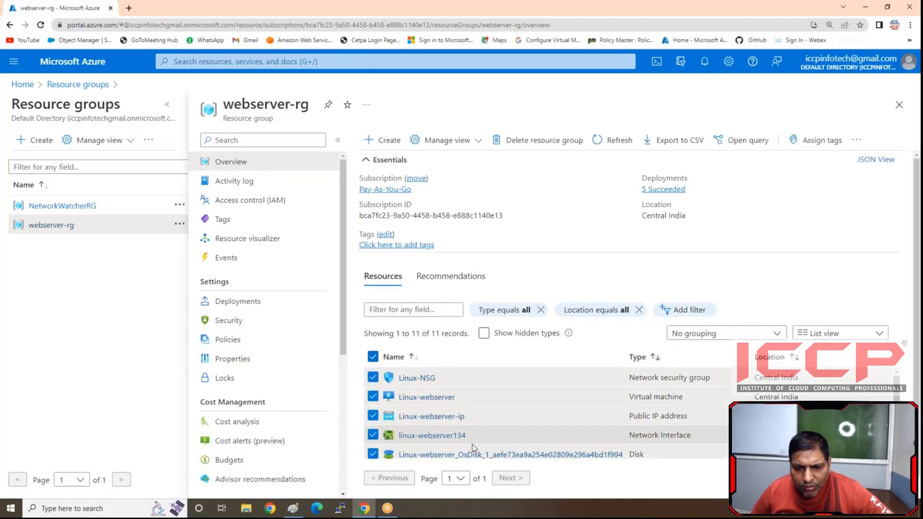
left_click(537, 144)
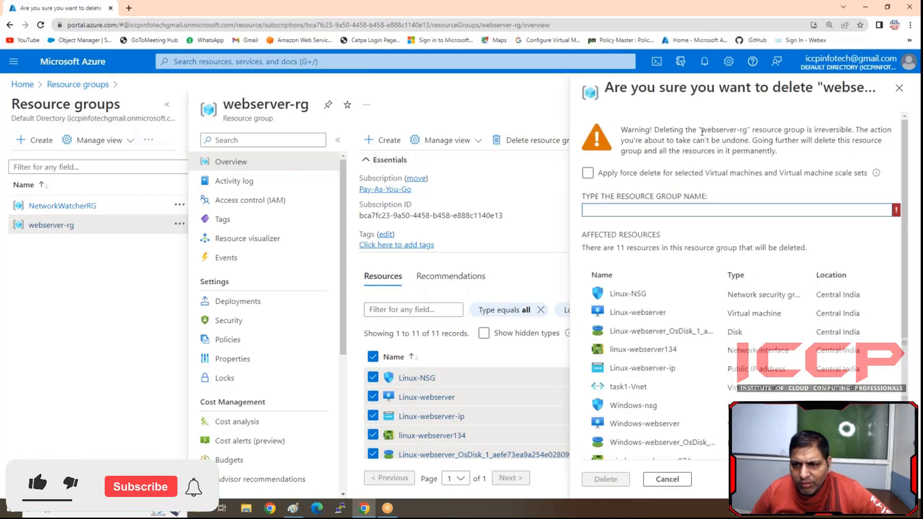
left_click_drag(701, 130, 746, 132)
key("ctrl+c")
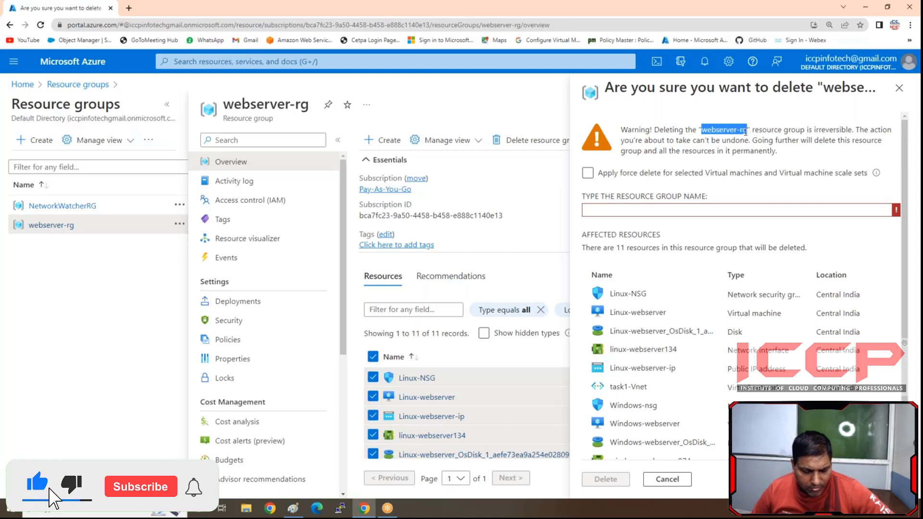
left_click(674, 209)
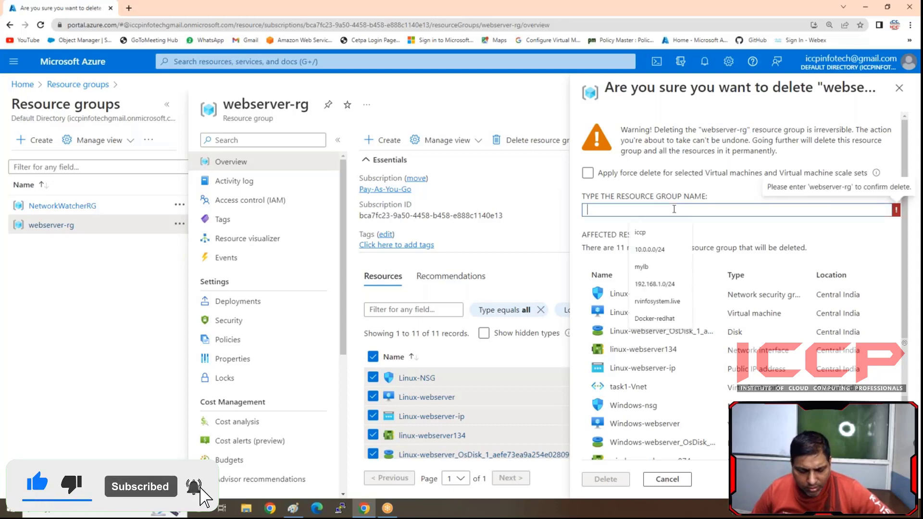
key("ctrl+v")
left_click(587, 173)
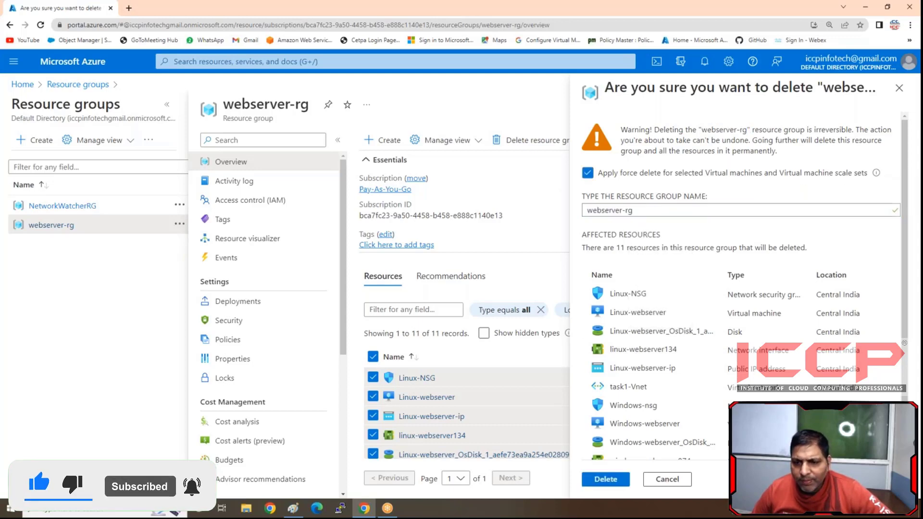
left_click(605, 479)
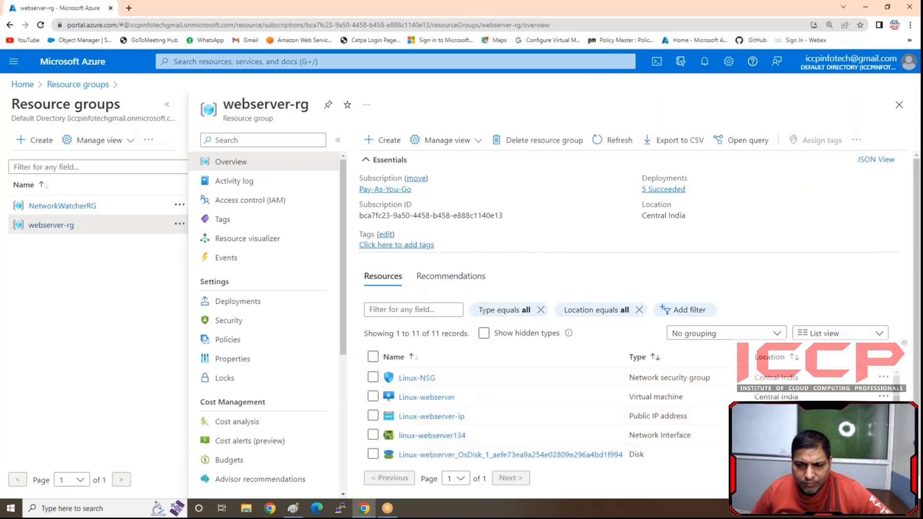
- Start a new resource group under the Pay-As-You-Go subscription and name it Web-Project-RG
left_click(44, 139)
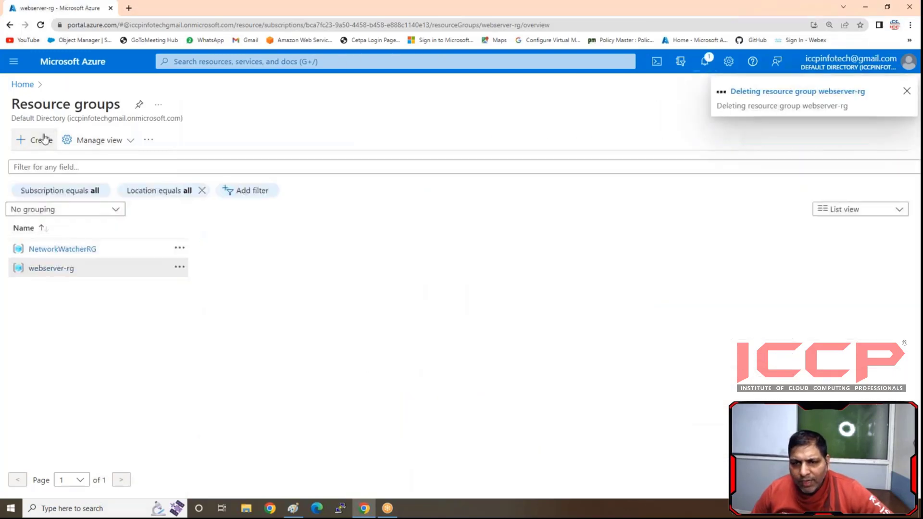
left_click(301, 258)
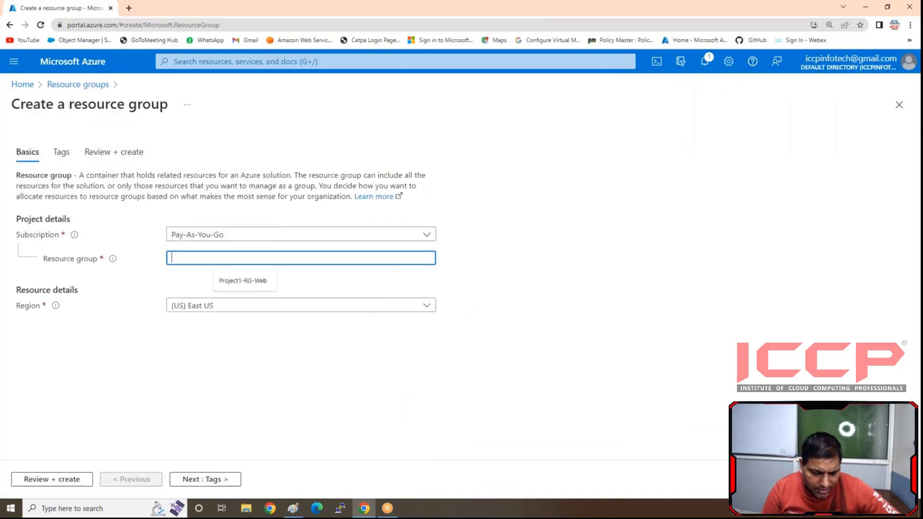
type("Web")
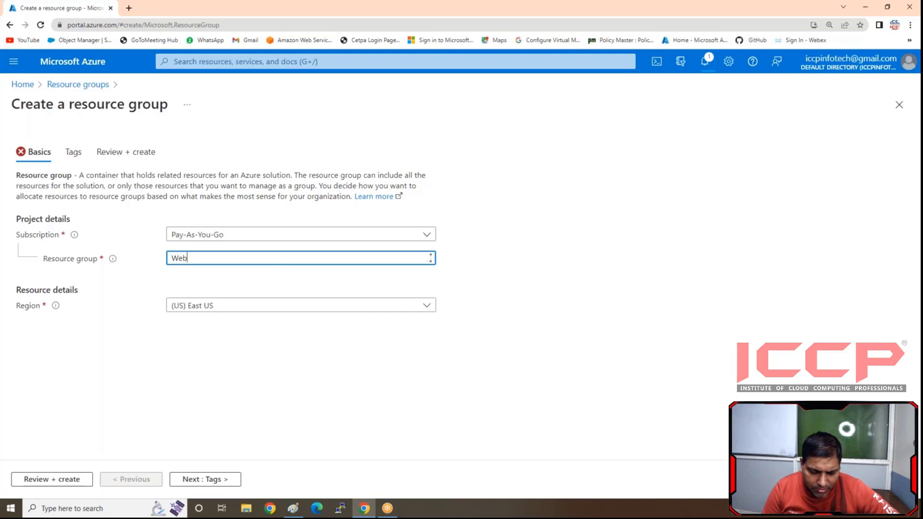
type("-Proj")
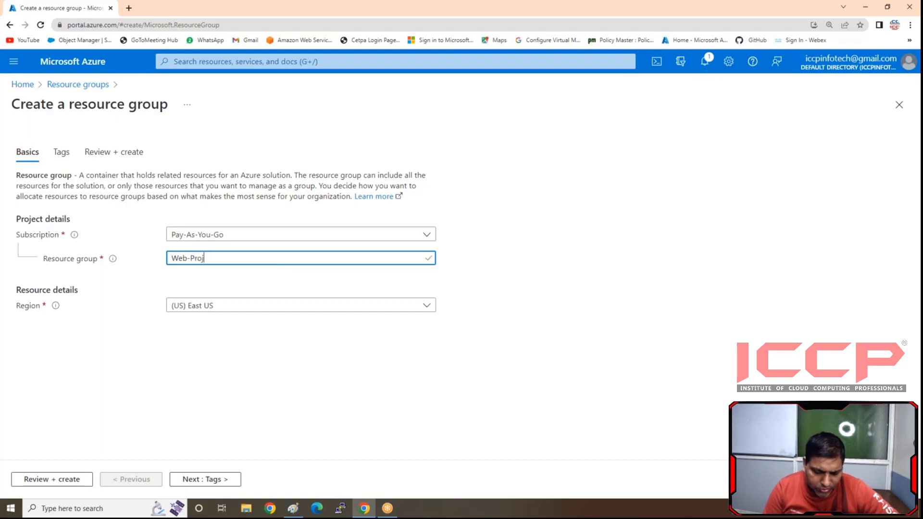
type("ect-RG")
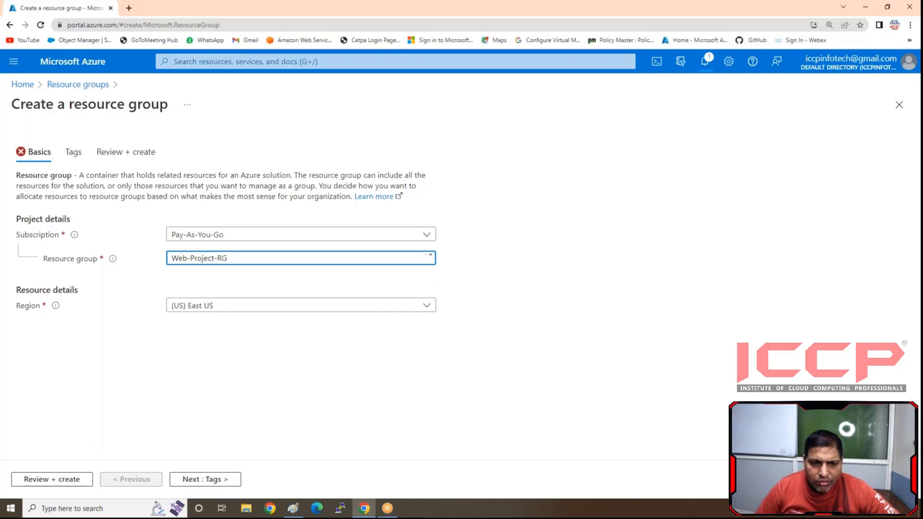
left_click(151, 282)
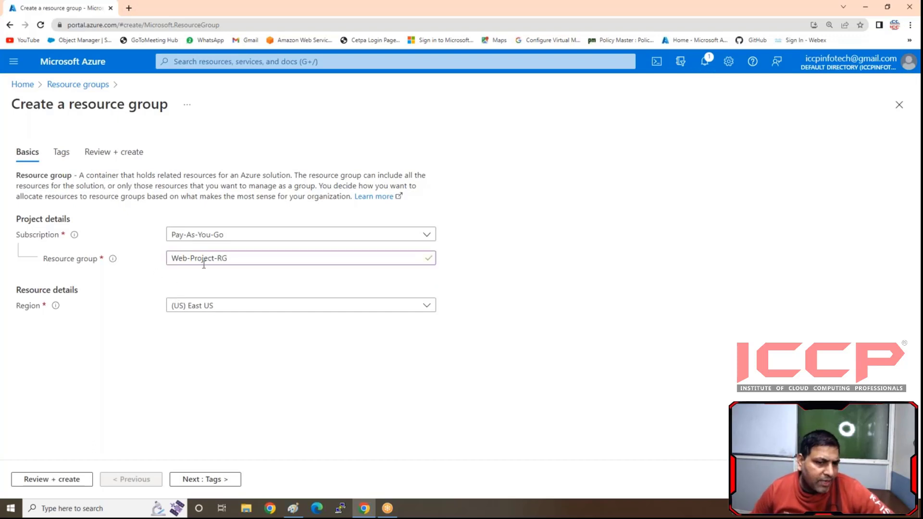
- Set the resource group's region to (Asia Pacific) Central India, then review and create the group
left_click(222, 306)
scroll(211, 173, "down", 2)
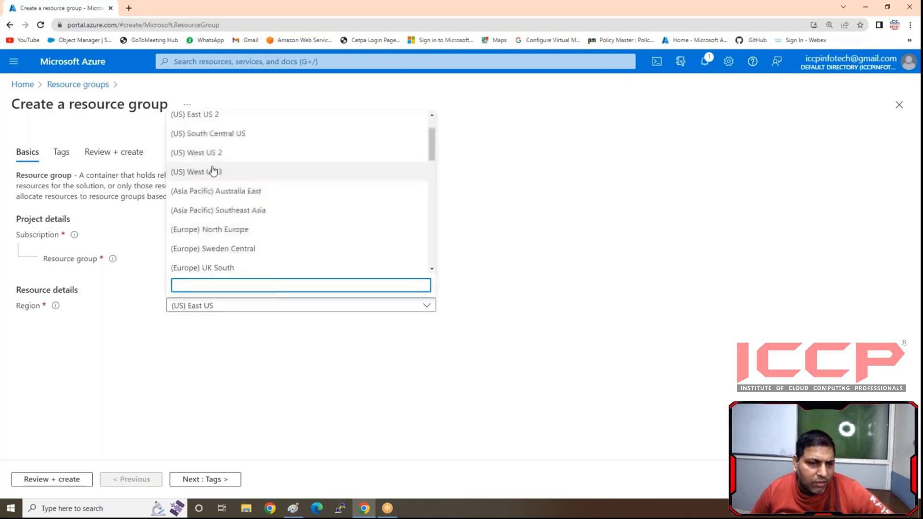
scroll(224, 247, "down", 1)
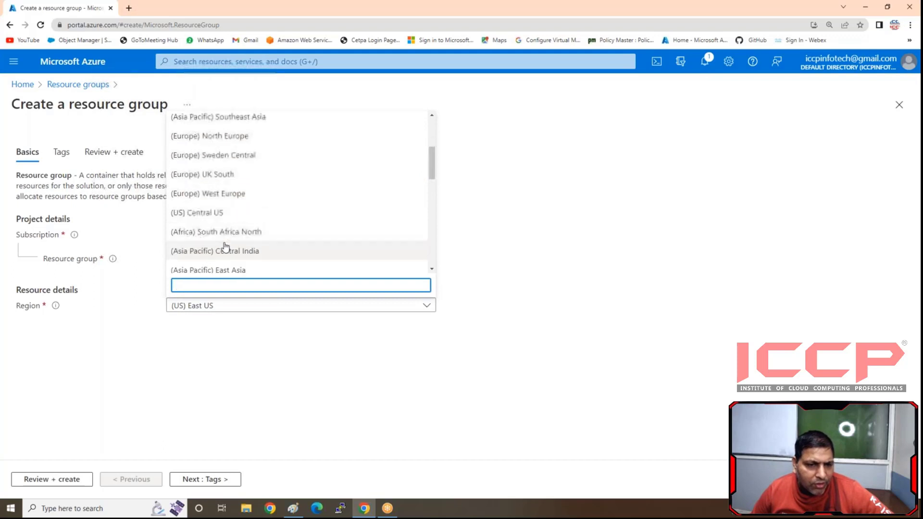
left_click(271, 246)
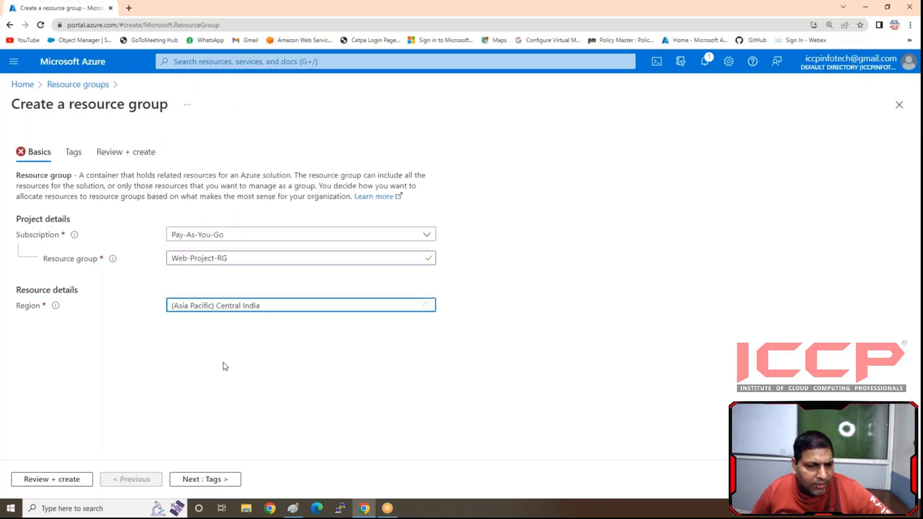
left_click(70, 479)
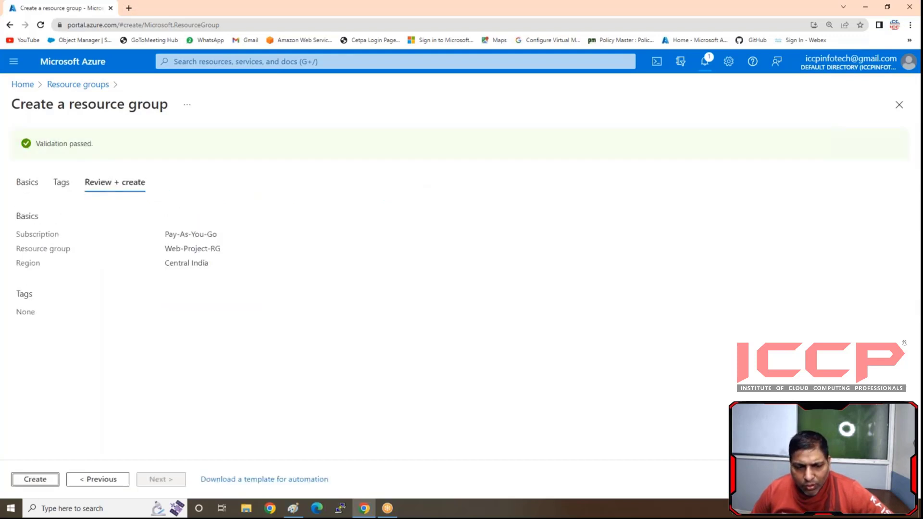
left_click(35, 479)
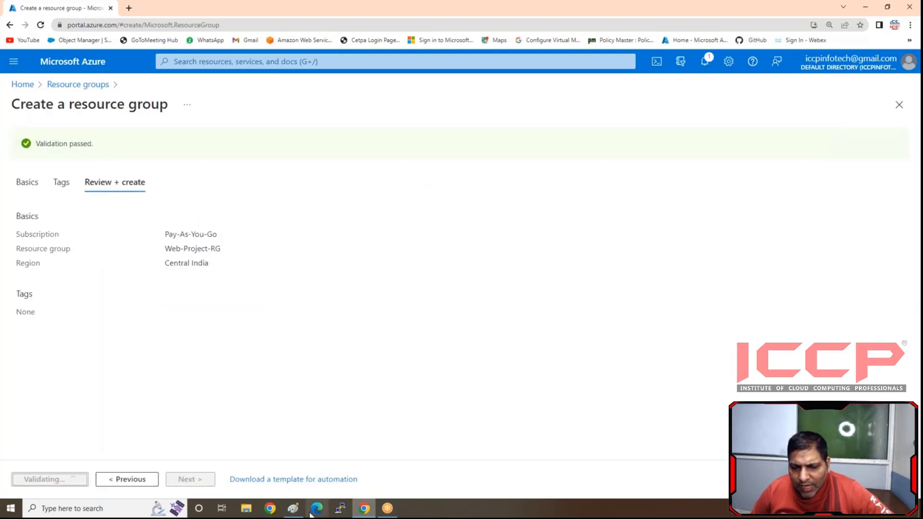
- Switch to the Paint diagram and draw a rounded rectangle about 759 × 627 px inside the resource group rectangle
mouse_move(364, 511)
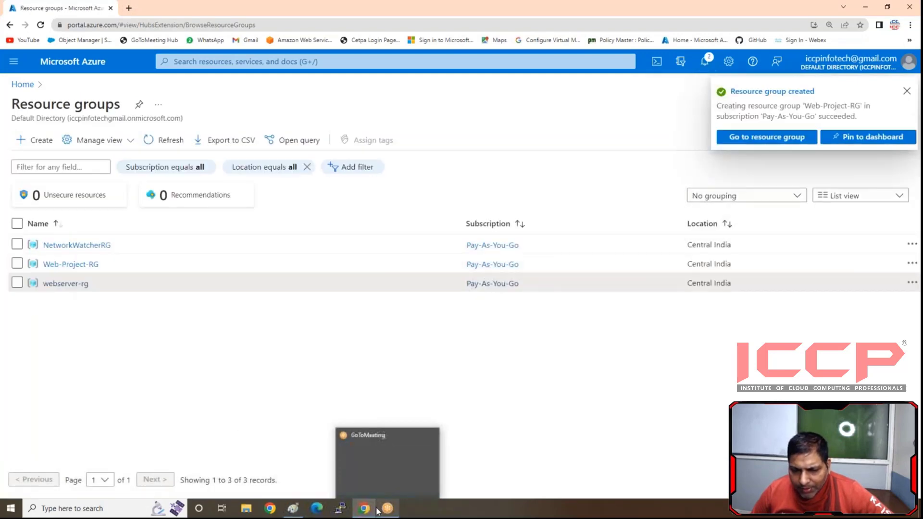
left_click(293, 508)
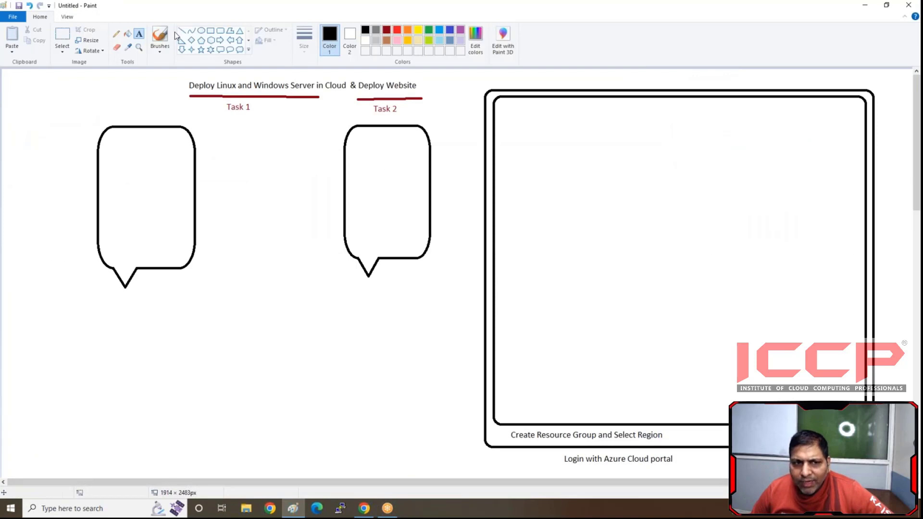
left_click(220, 30)
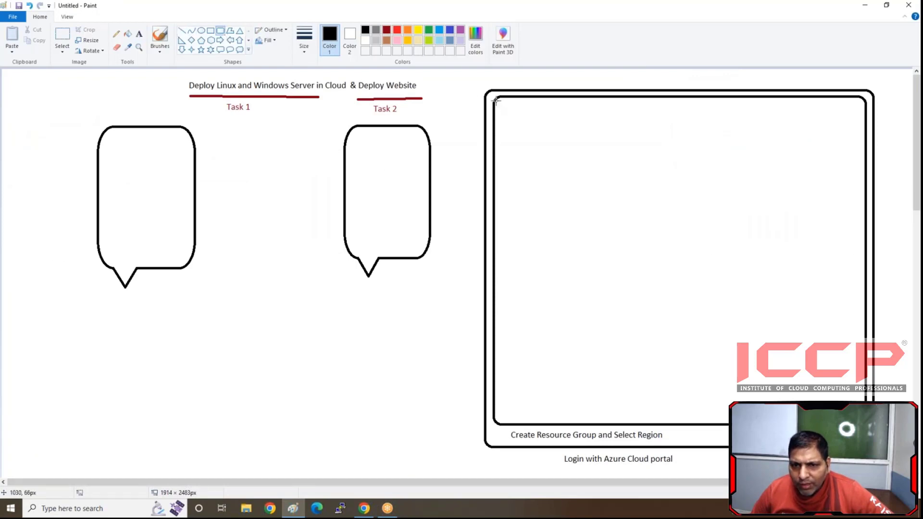
left_click_drag(497, 100, 861, 401)
- Add the caption "Create NSG and Allow Protocol as per need" just below the innermost rounded rectangle
left_click(139, 34)
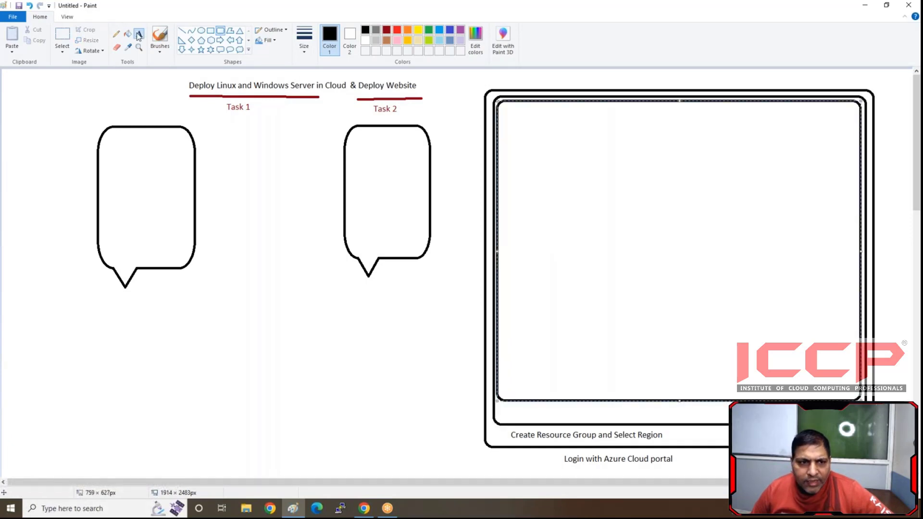
left_click(518, 408)
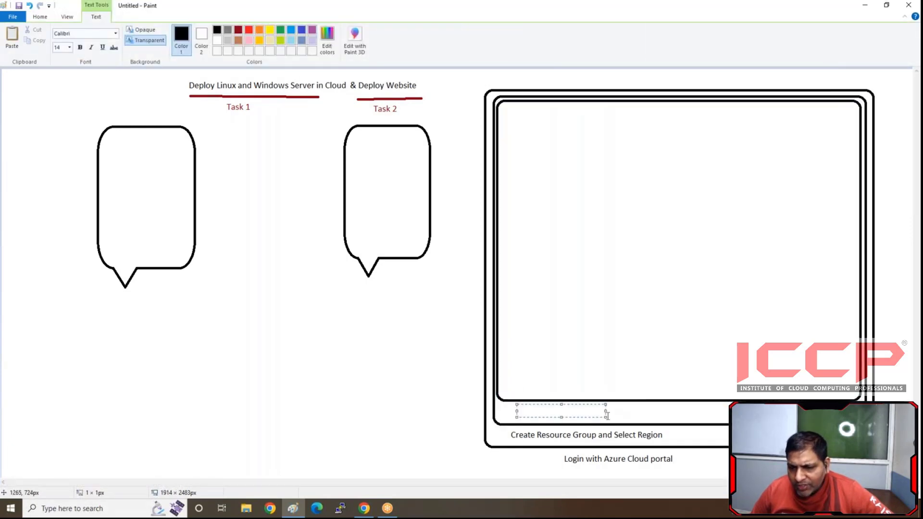
left_click_drag(605, 417, 850, 418)
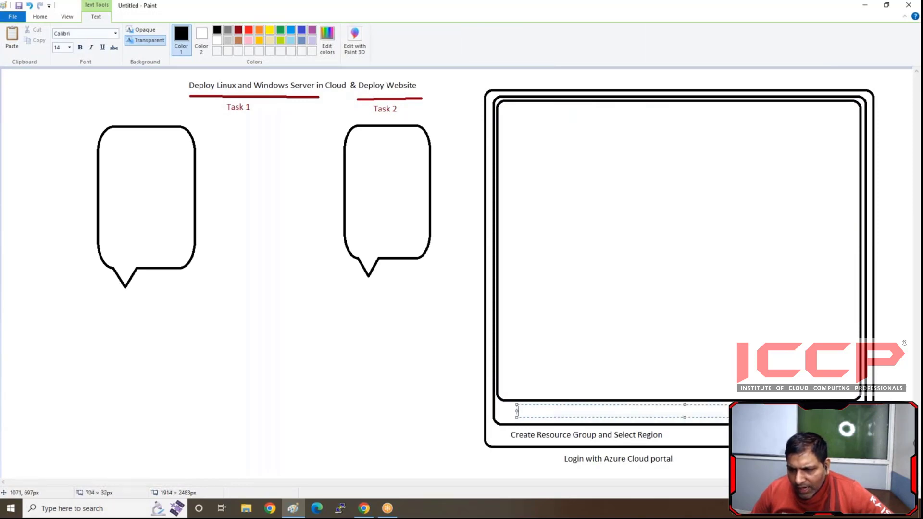
type("Crea")
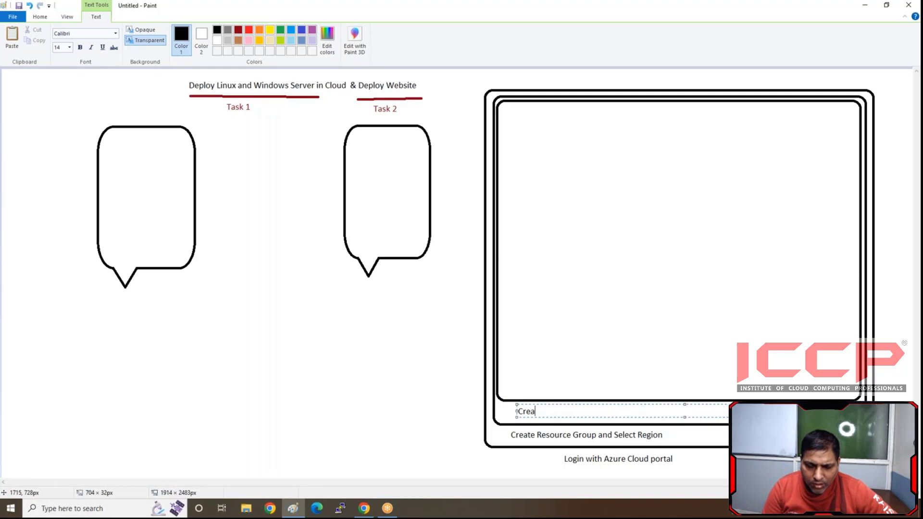
type("te NSG")
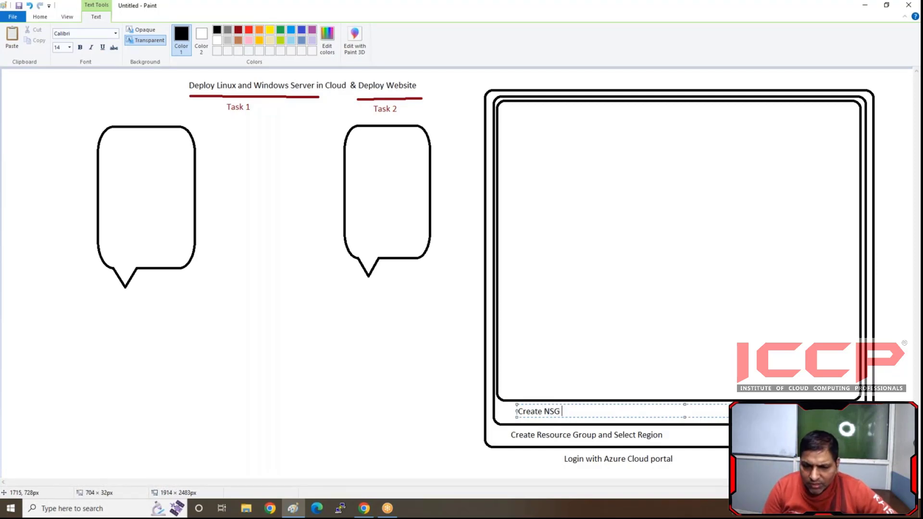
type(" and Allo")
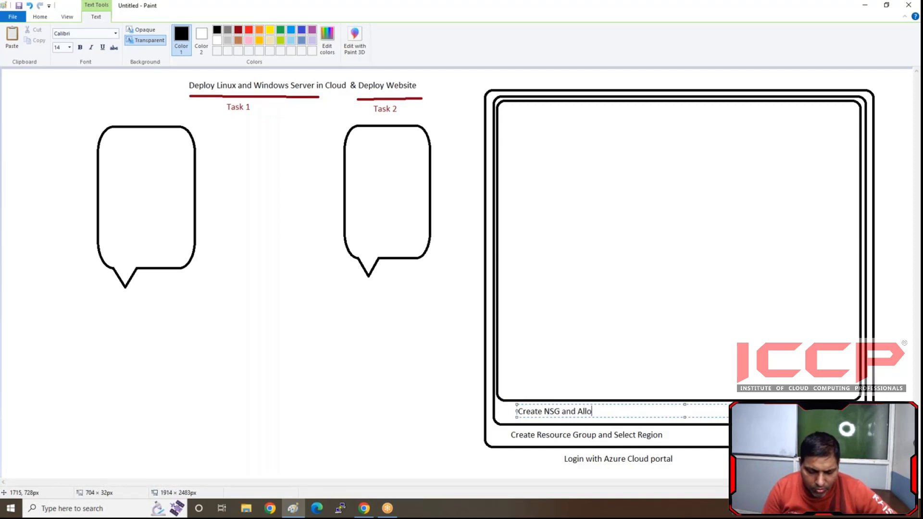
type("w Pr")
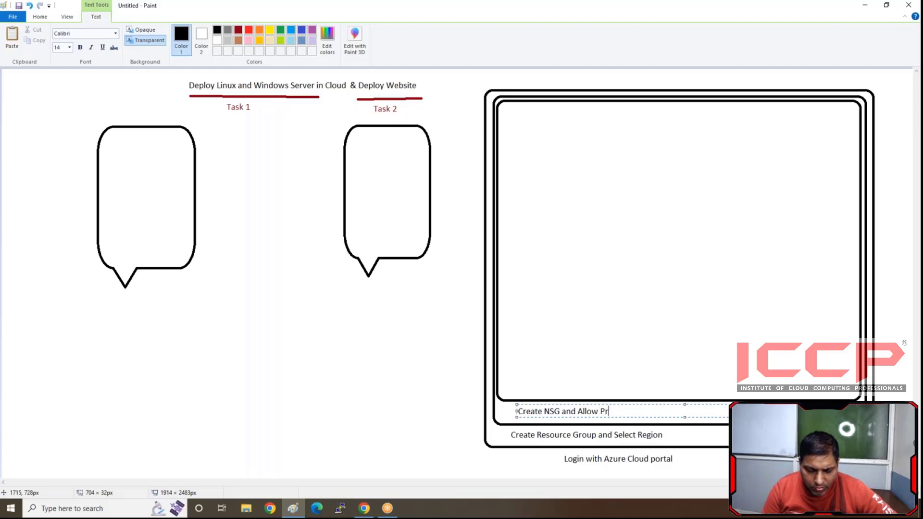
type("otocol")
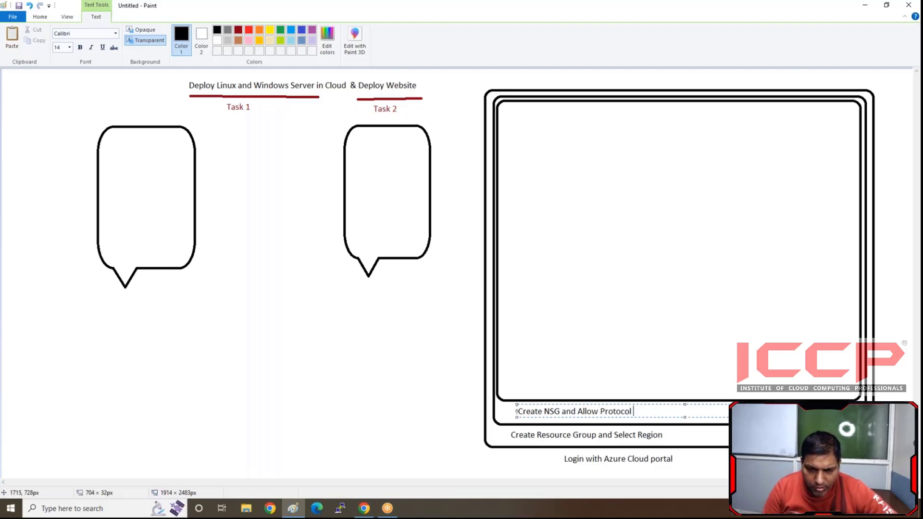
type(" as per ")
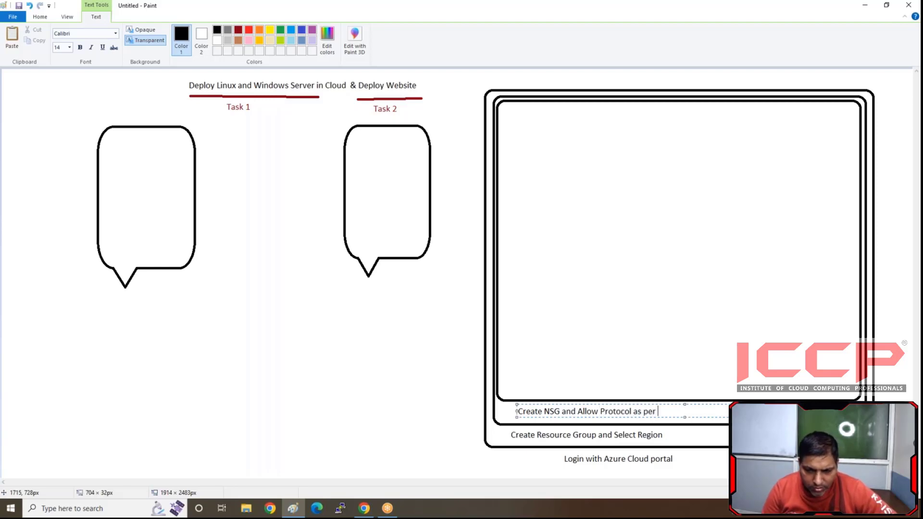
type("need")
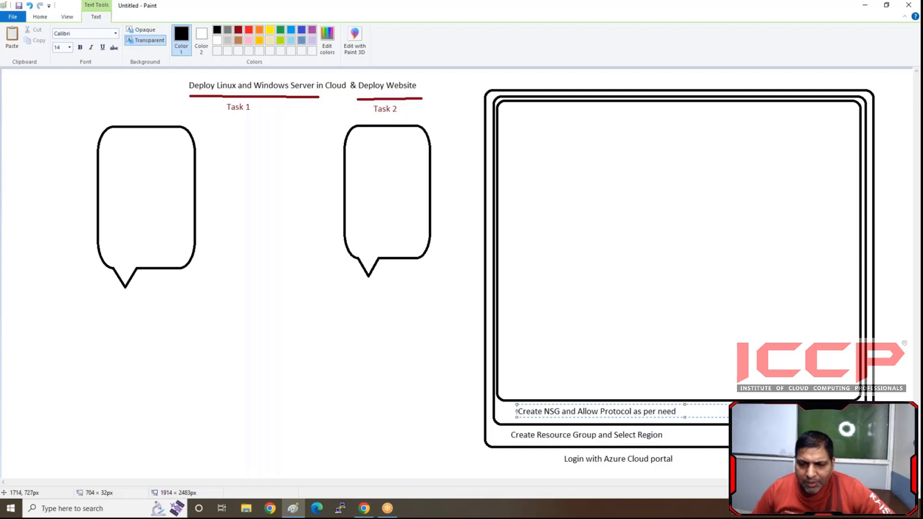
left_click(400, 320)
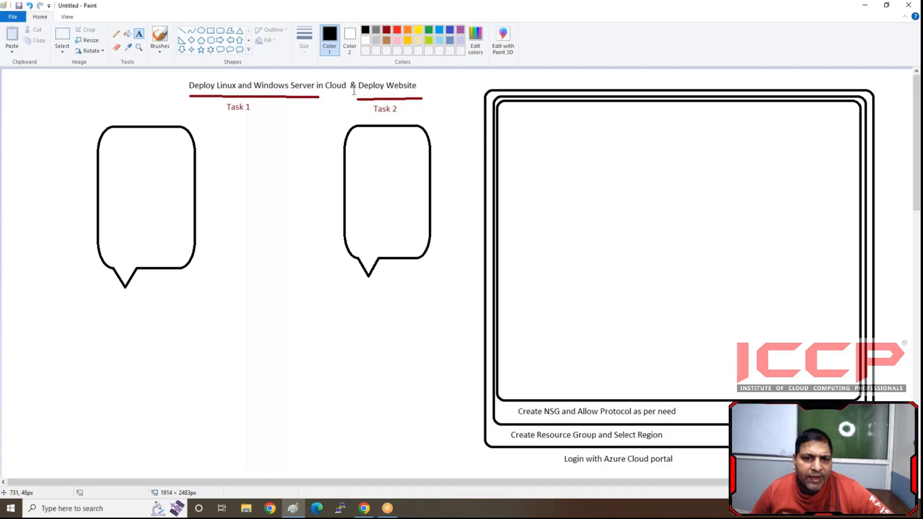
- Add the black text label "http/https" directly beside the Task 2 heading
left_click(406, 110)
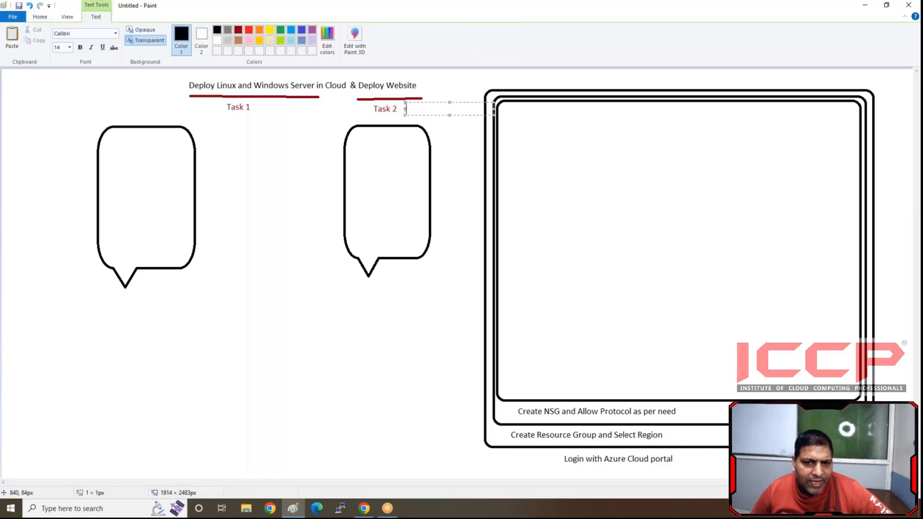
type("http/")
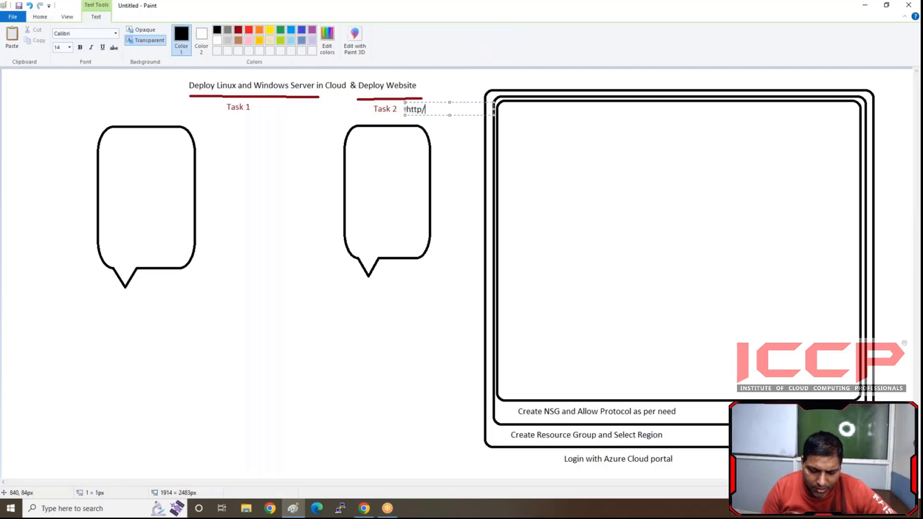
type("https")
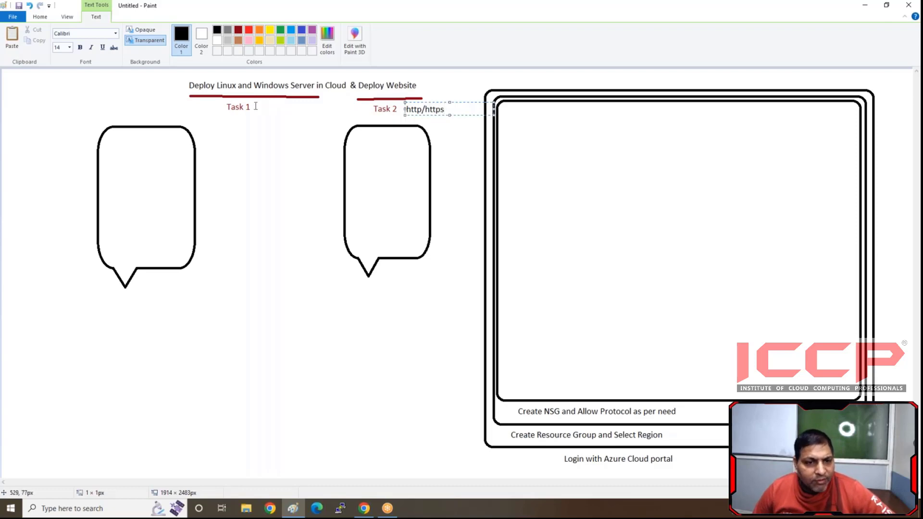
left_click(261, 108)
- Add the black text label "ssh/rdp" directly beside the Task 1 heading
left_click(260, 101)
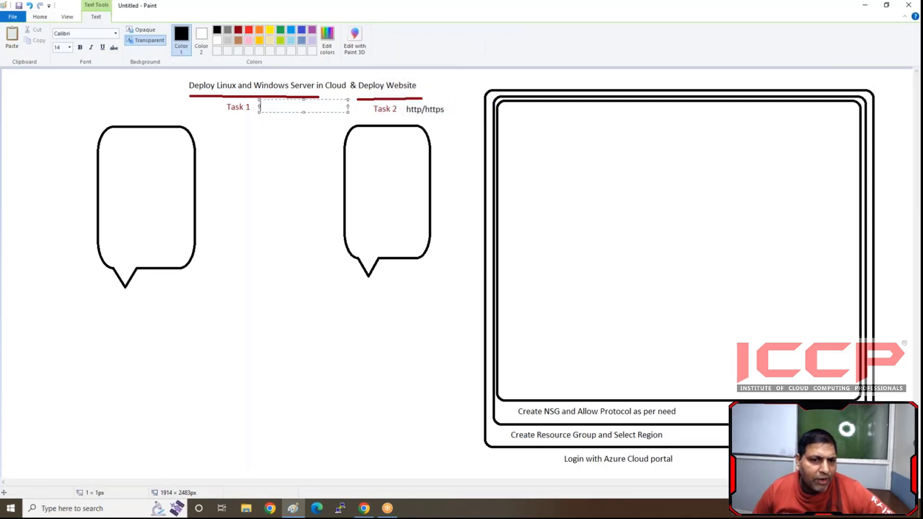
type("ssh")
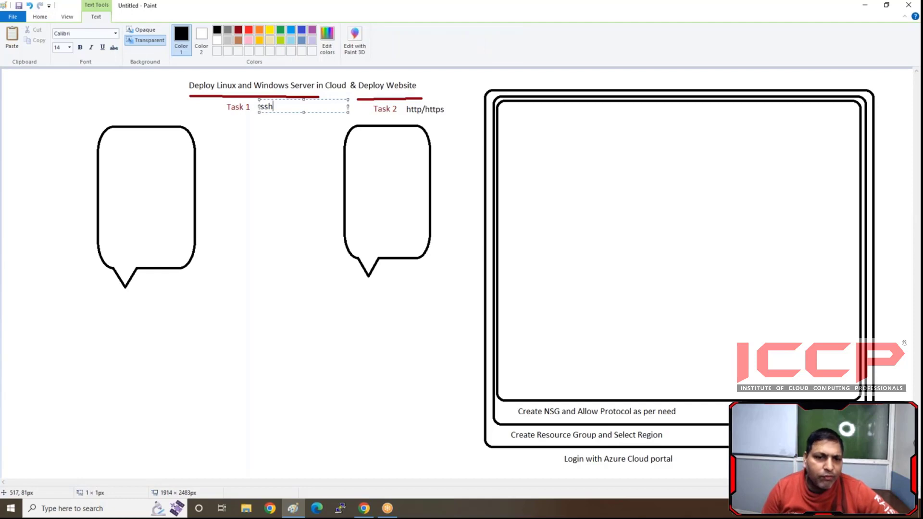
type("/r")
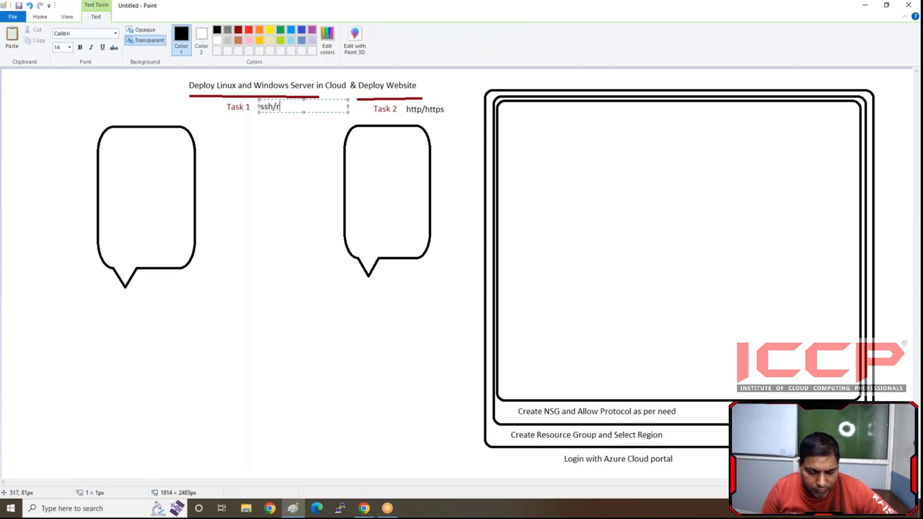
type("dp")
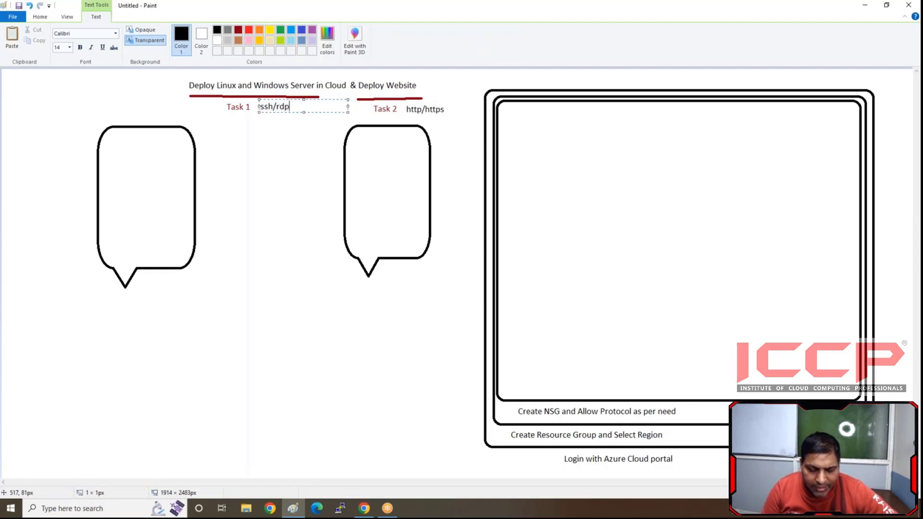
left_click(282, 126)
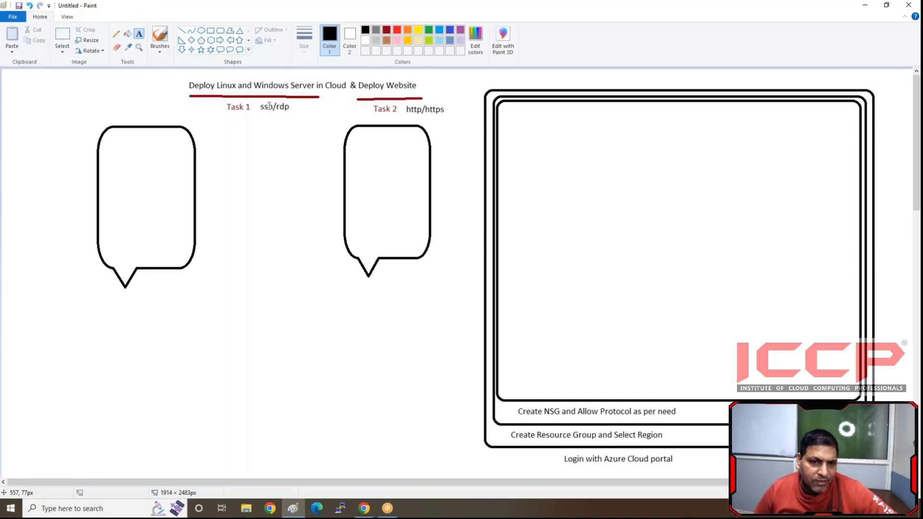
- Caption the Task 1 rounded callout "Linux" and the Task 2 rounded callout "Windows", placing each caption just above its callout
left_click(114, 109)
type("Linux")
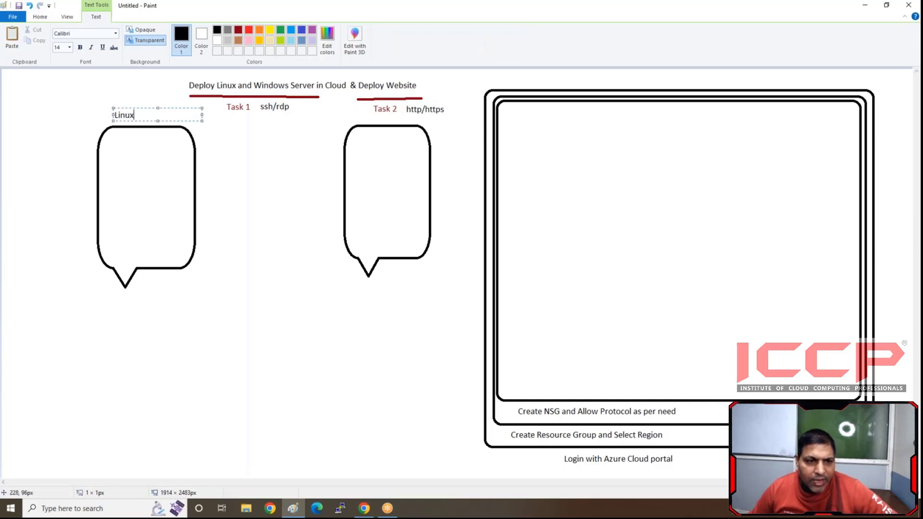
left_click(319, 149)
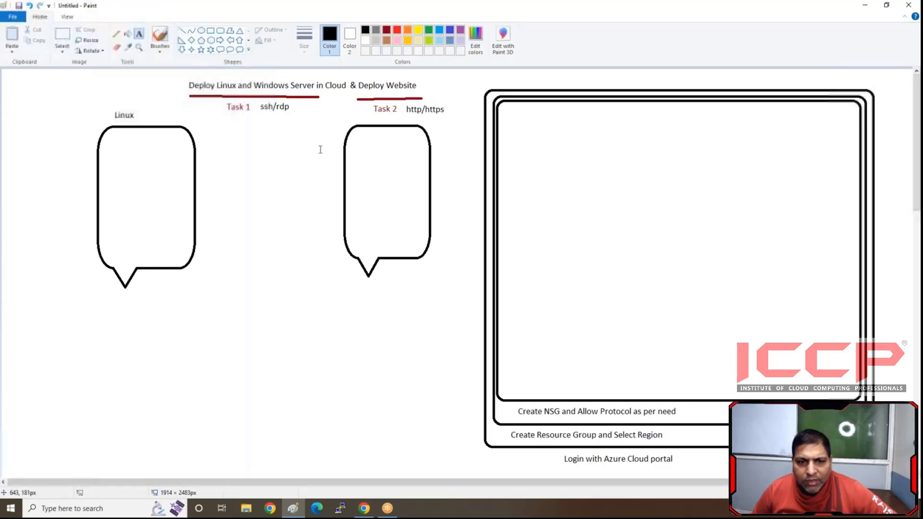
left_click(362, 111)
type("Windows")
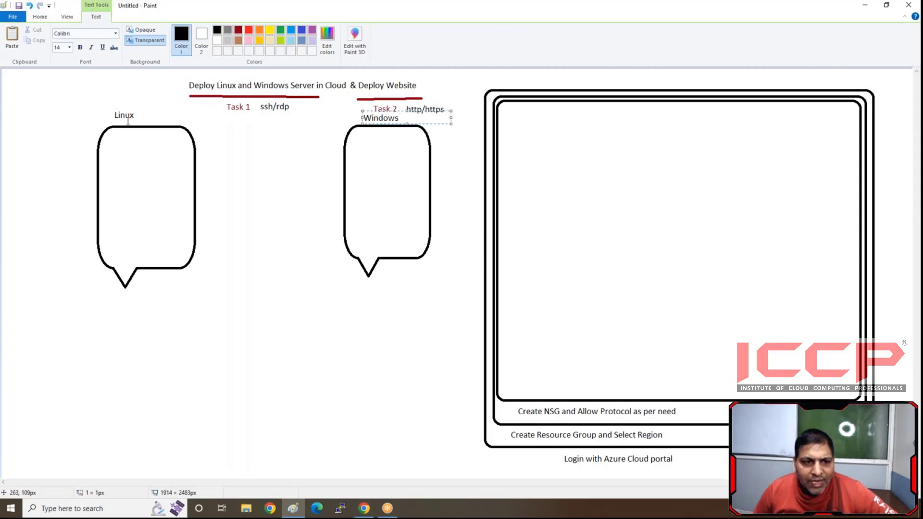
left_click(47, 227)
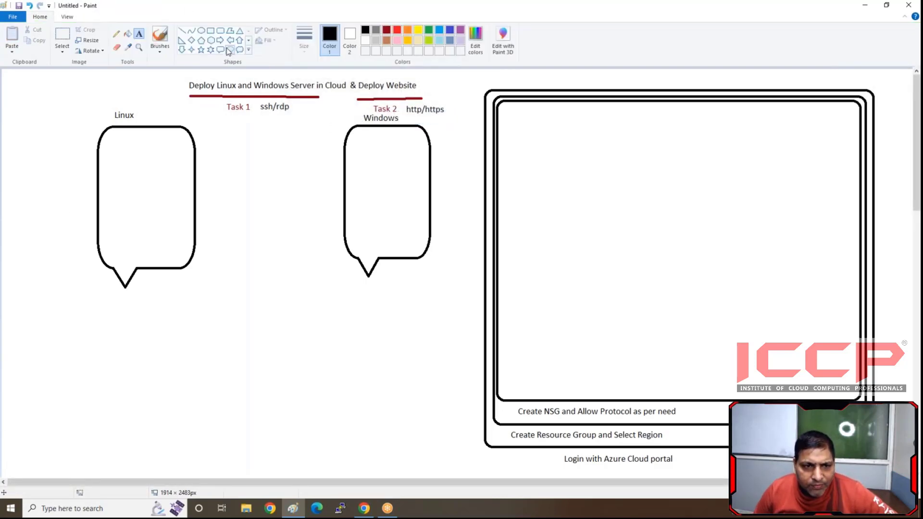
- Draw an oval callout about 109 × 143 px below the Linux callout and a second oval callout below the Windows callout
left_click(230, 50)
left_click_drag(81, 354, 127, 404)
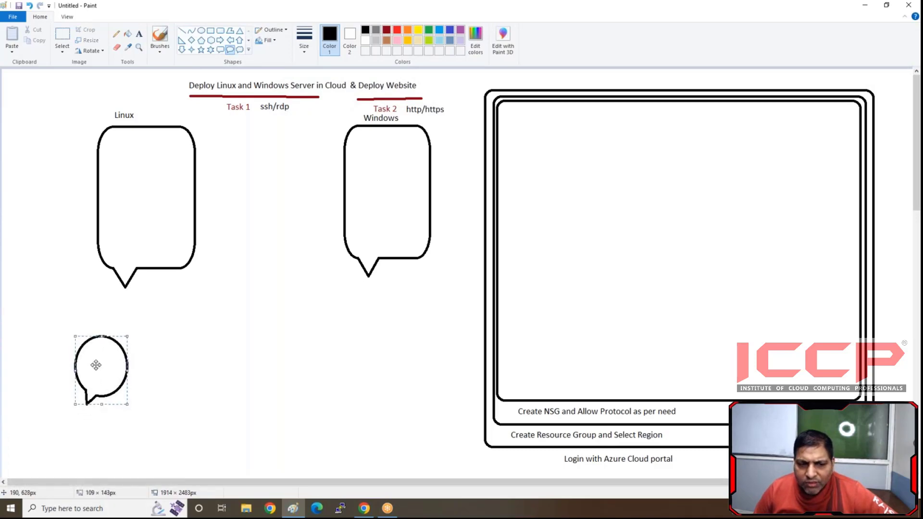
left_click_drag(96, 365, 97, 362)
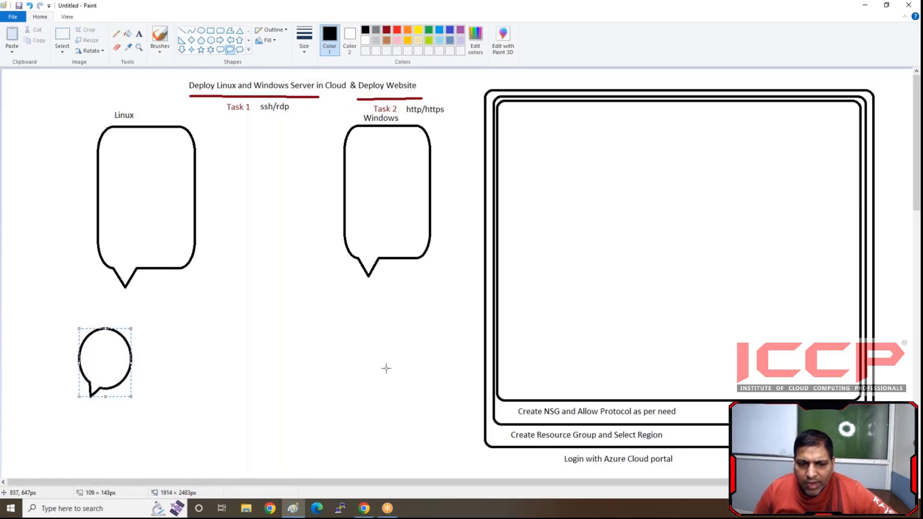
left_click_drag(353, 333, 416, 390)
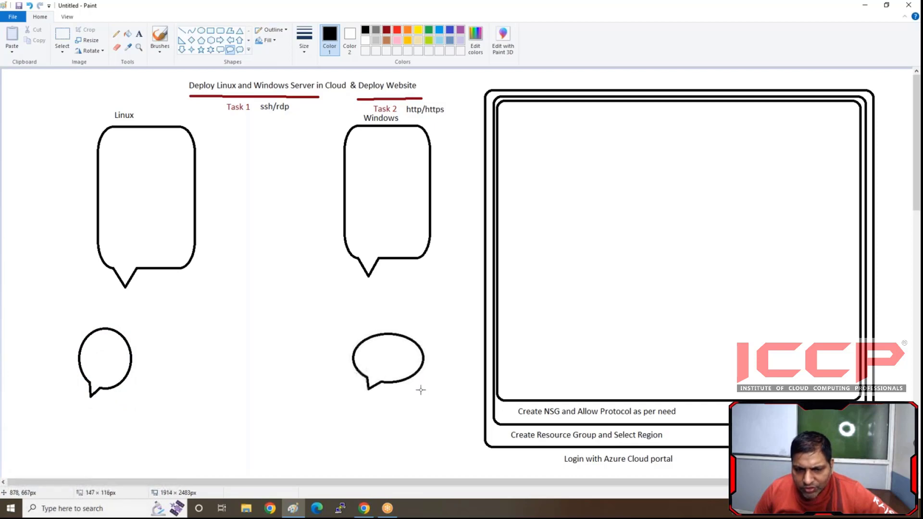
- Write "L-NSG", "ssh", "http" and "https" on four separate lines inside the oval callout below Linux
left_click(139, 33)
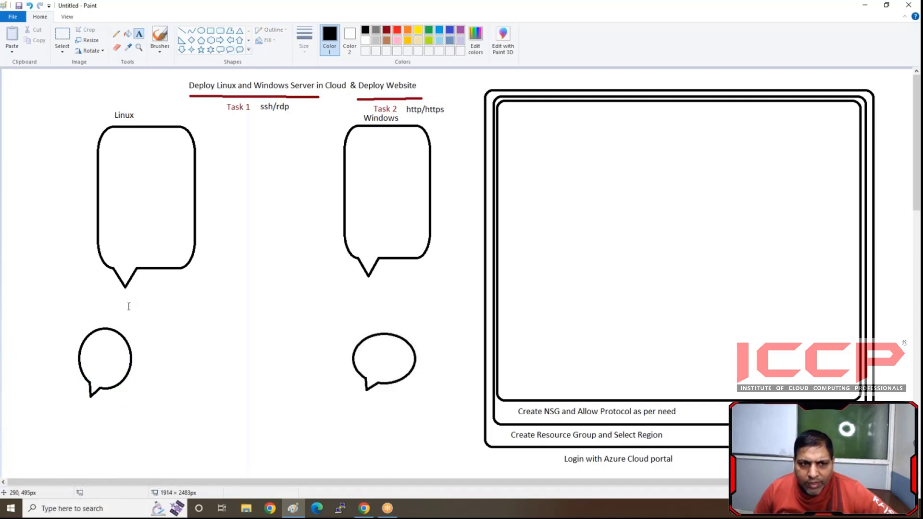
left_click(86, 342)
type("Lo")
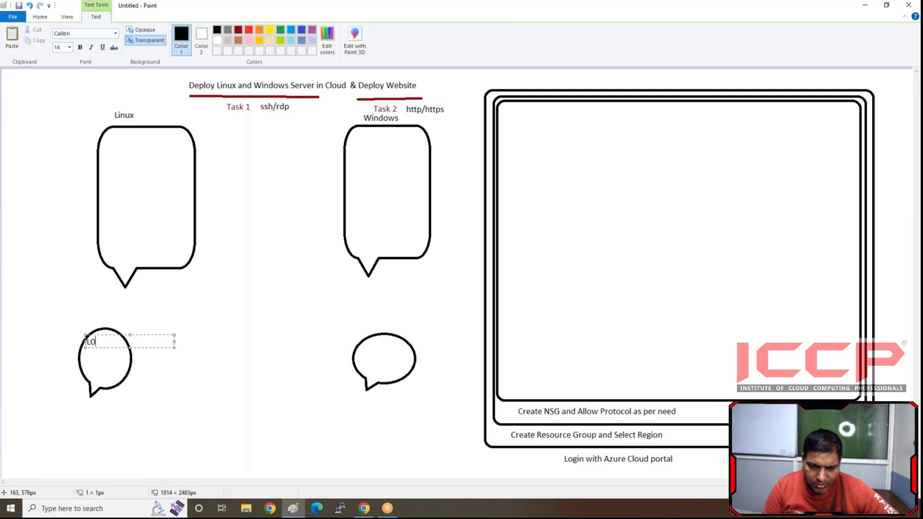
key("BackSpace")
key("BackSpace")
type("L-NSG")
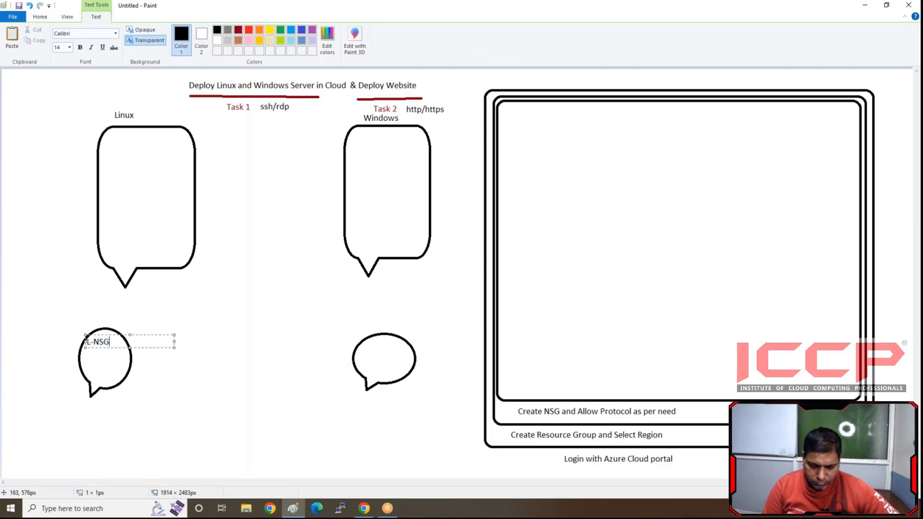
key("Return")
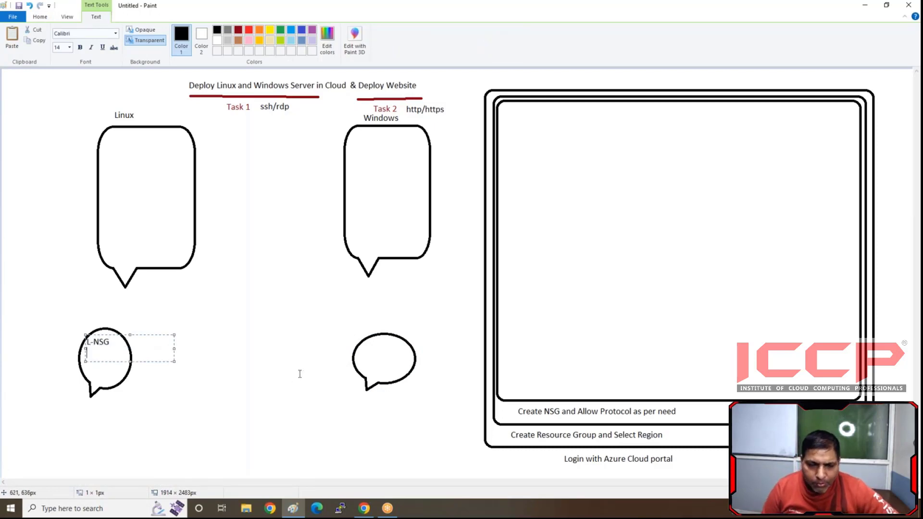
type("ssh")
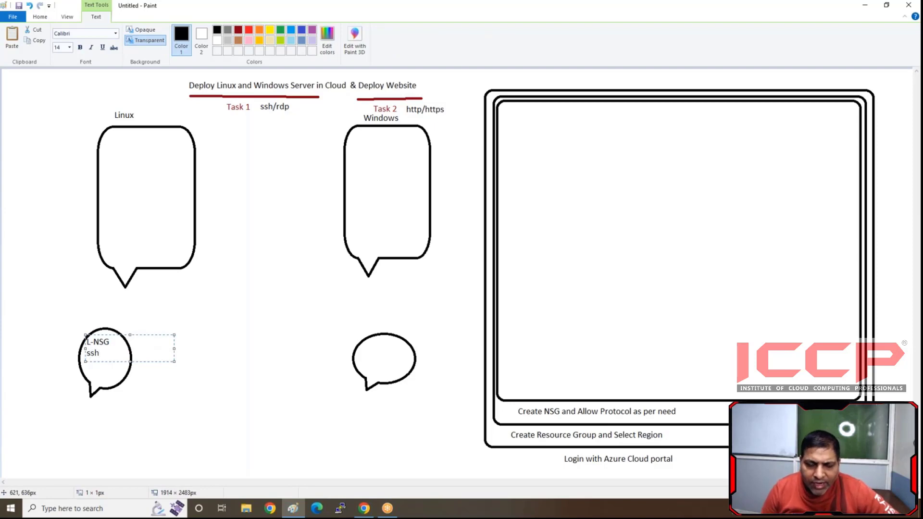
key("Return")
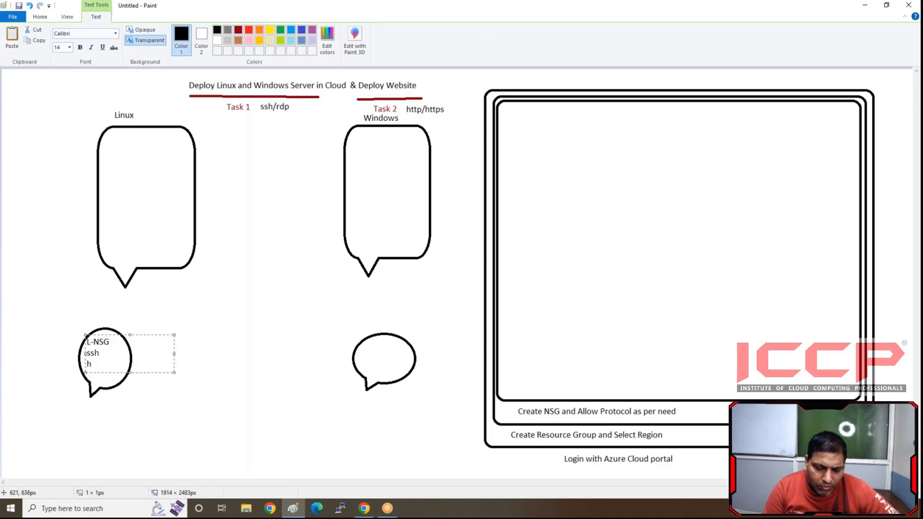
type("htto")
key("BackSpace")
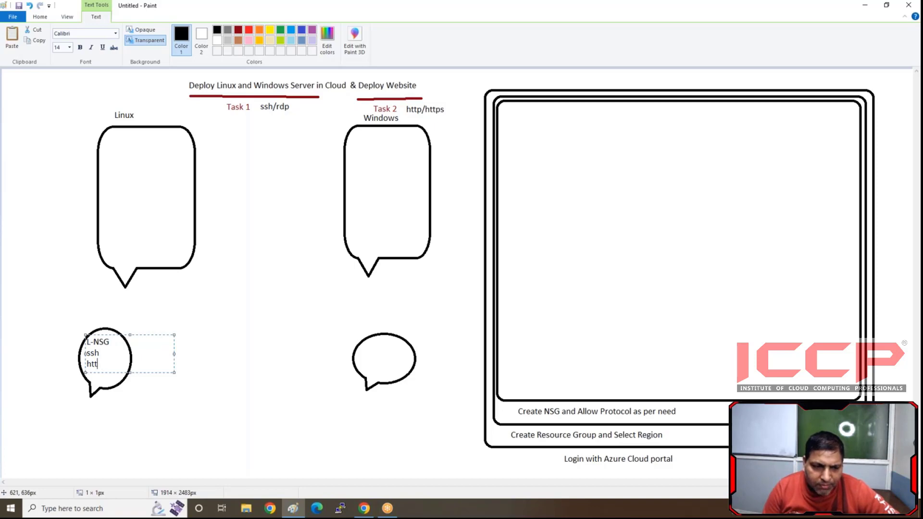
type("p")
key("Return")
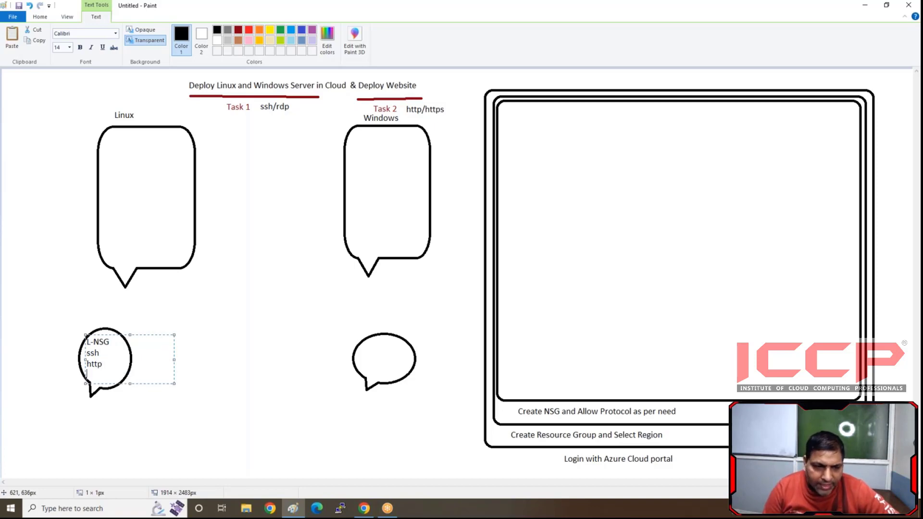
type("https")
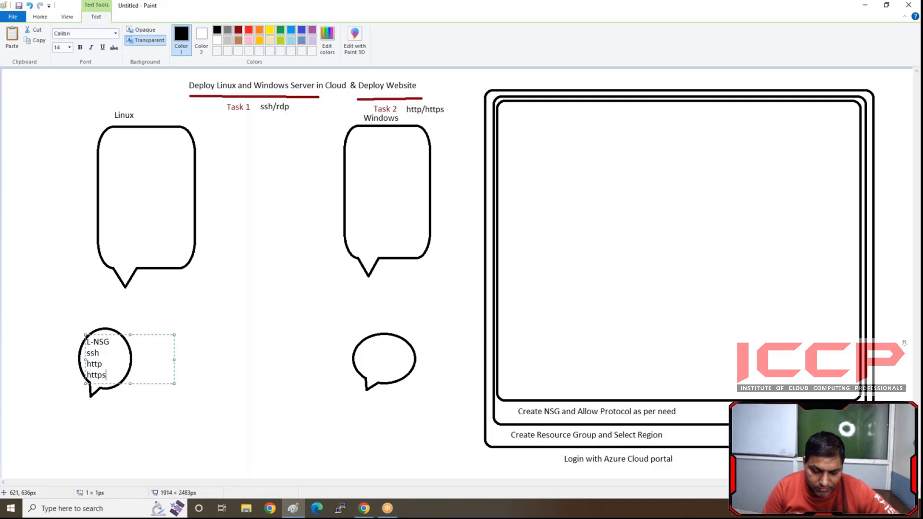
- Copy the L-NSG text list into the oval callout below Windows and change its heading to "w-NSG"
key("ctrl+a")
key("ctrl+c")
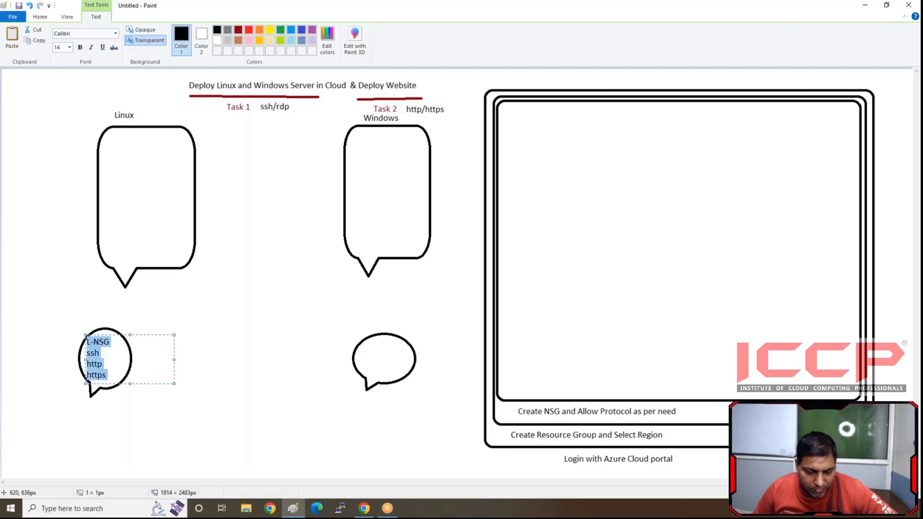
left_click(362, 344)
left_click(362, 344)
key("ctrl+v")
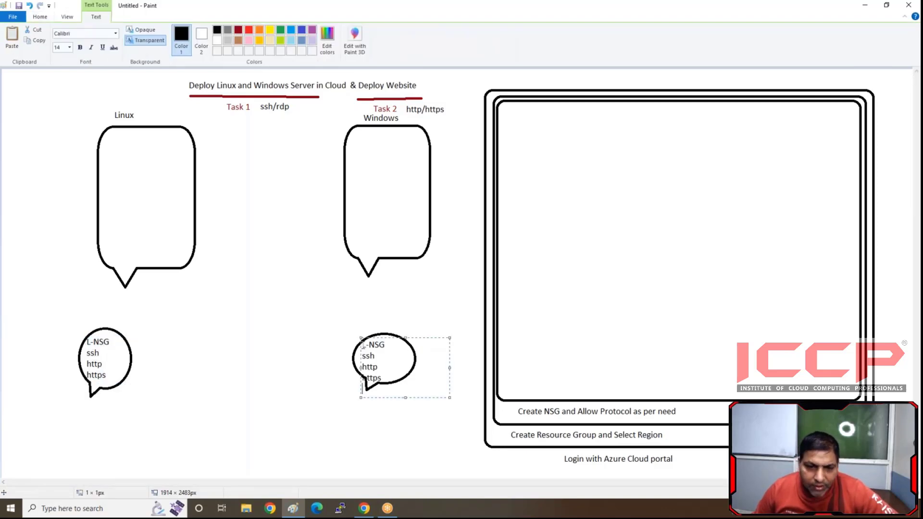
left_click(366, 346)
key("BackSpace")
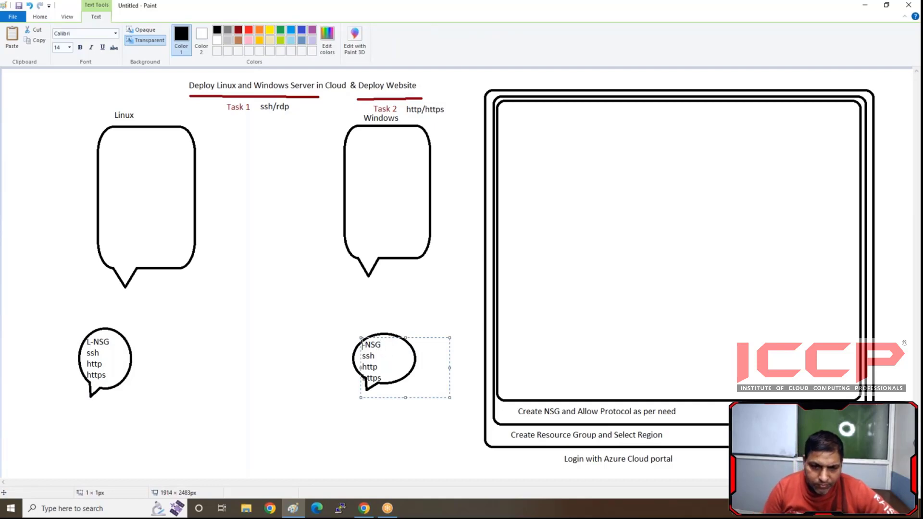
type("w")
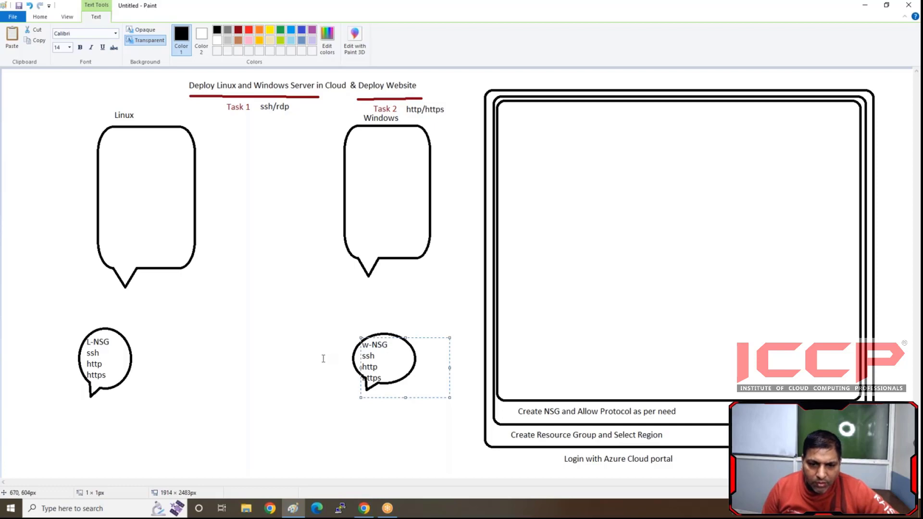
- Merge the last two lines of the w-NSG list into "http,https" and finish the text
key("Down")
key("Right")
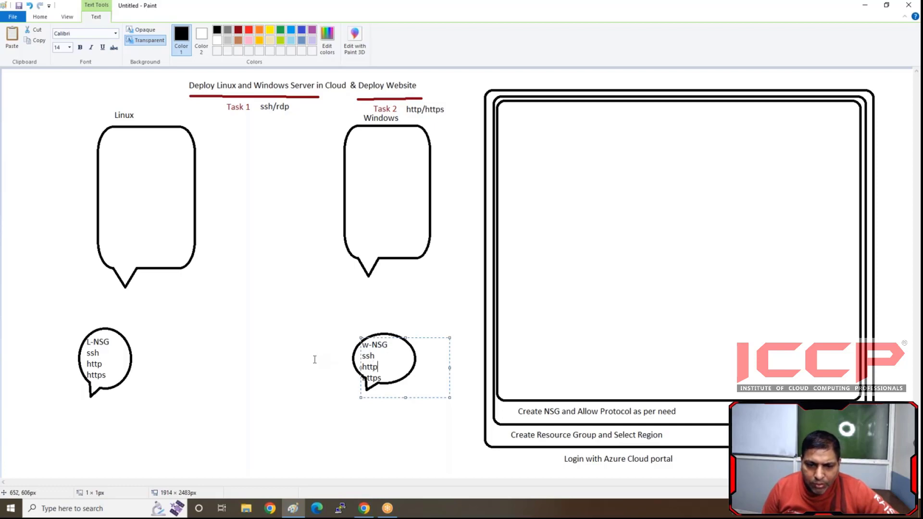
key("Delete")
type(",https")
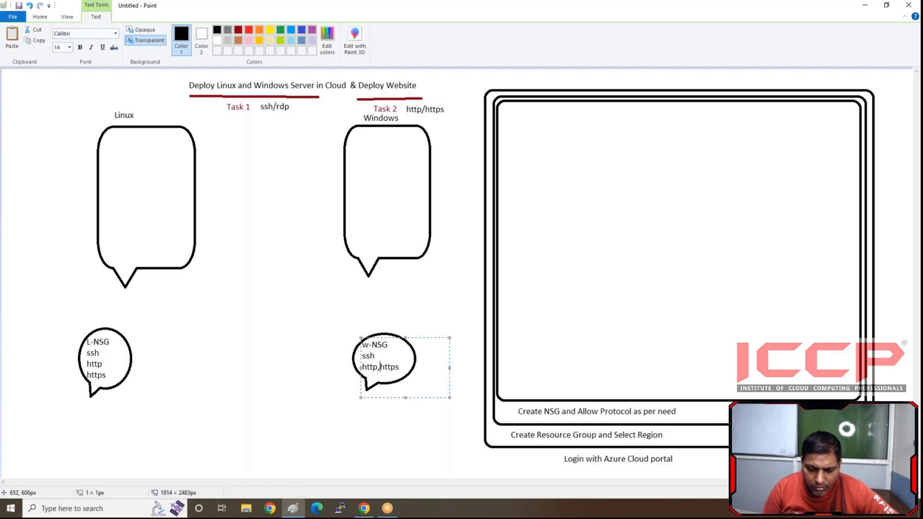
left_click(226, 324)
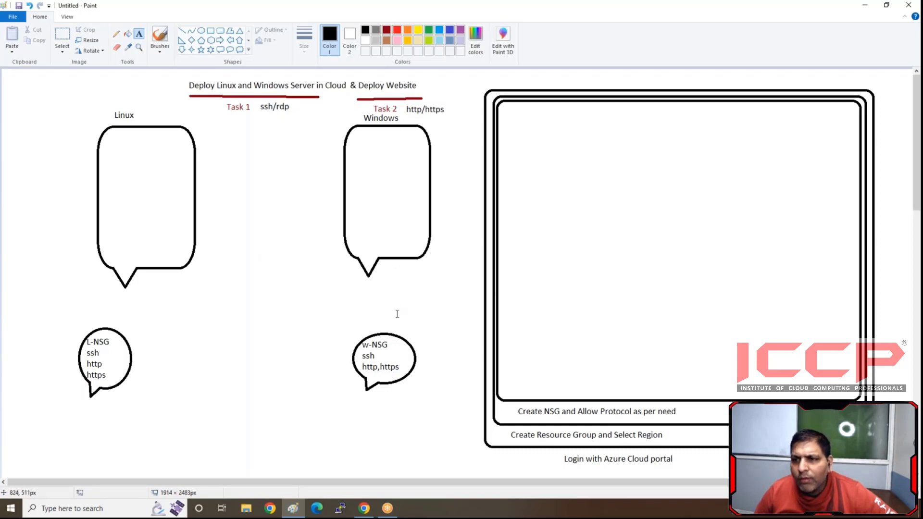
- Switch to the Azure portal in Chrome and open the Network security groups page from the portal home
left_click(388, 509)
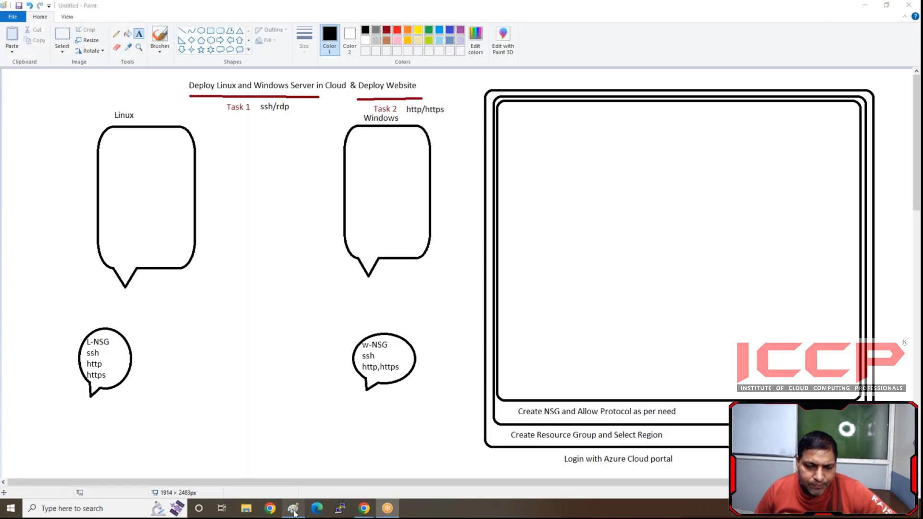
left_click(364, 509)
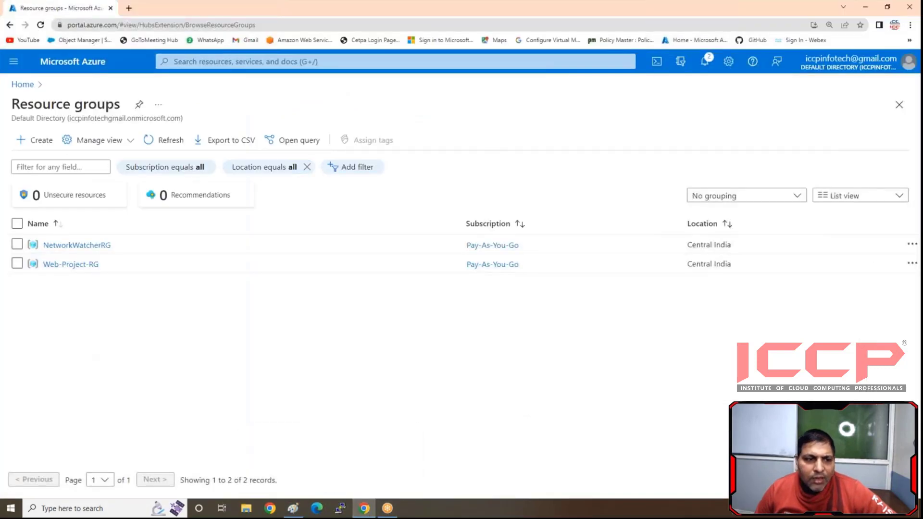
left_click(22, 85)
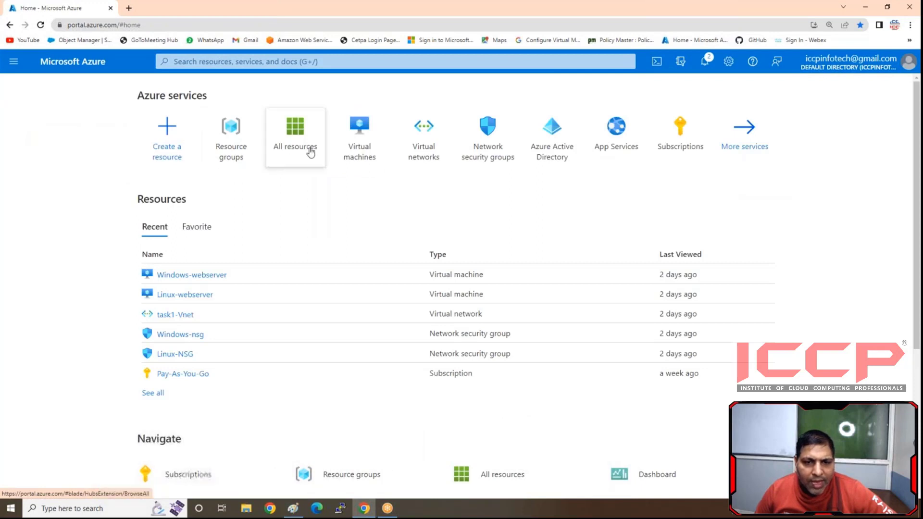
left_click(476, 153)
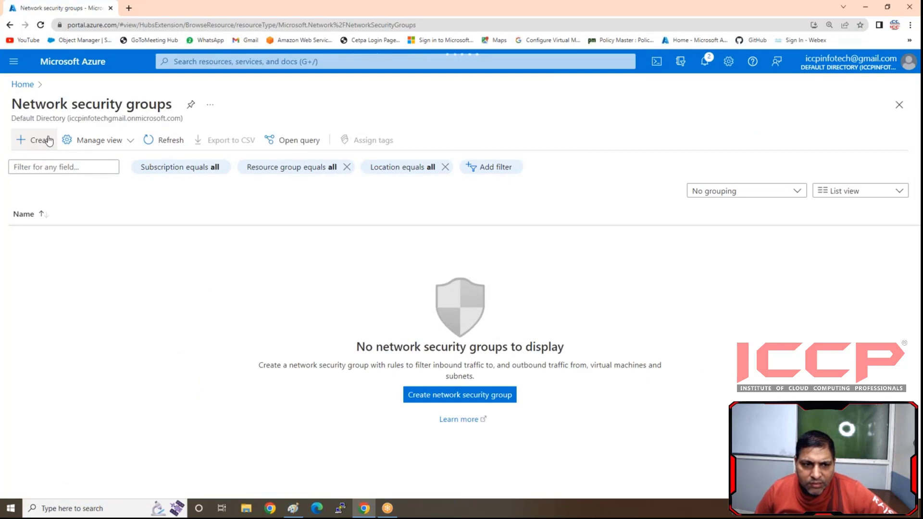
- Create a network security group called Linux-NSG in the Web-Project-RG resource group and deploy it
left_click(48, 139)
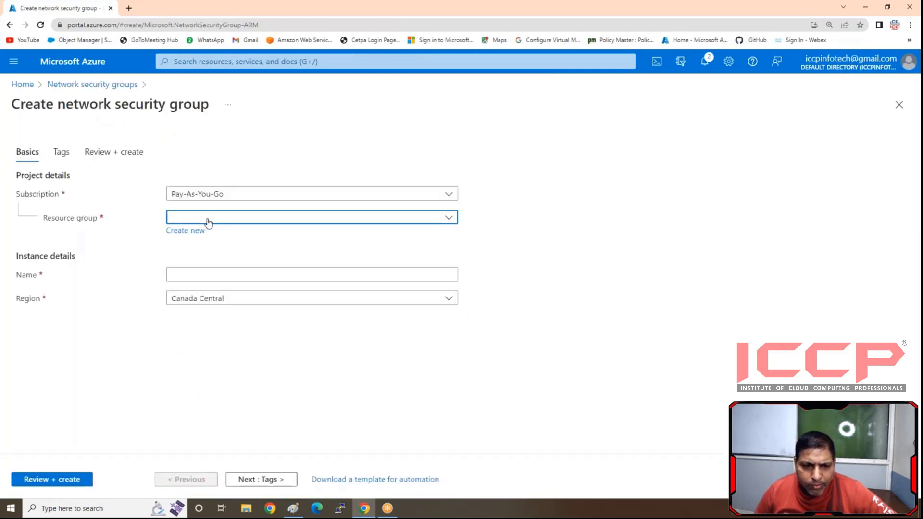
left_click(205, 220)
left_click(206, 278)
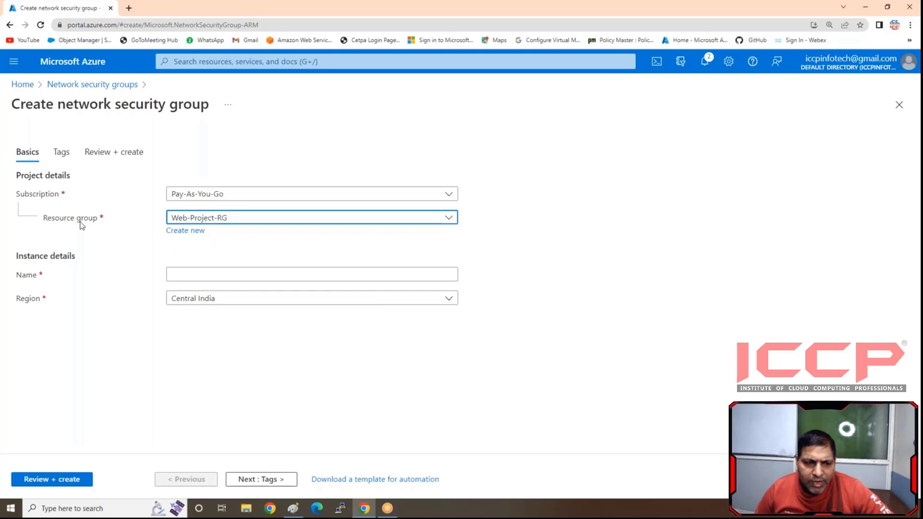
left_click(228, 276)
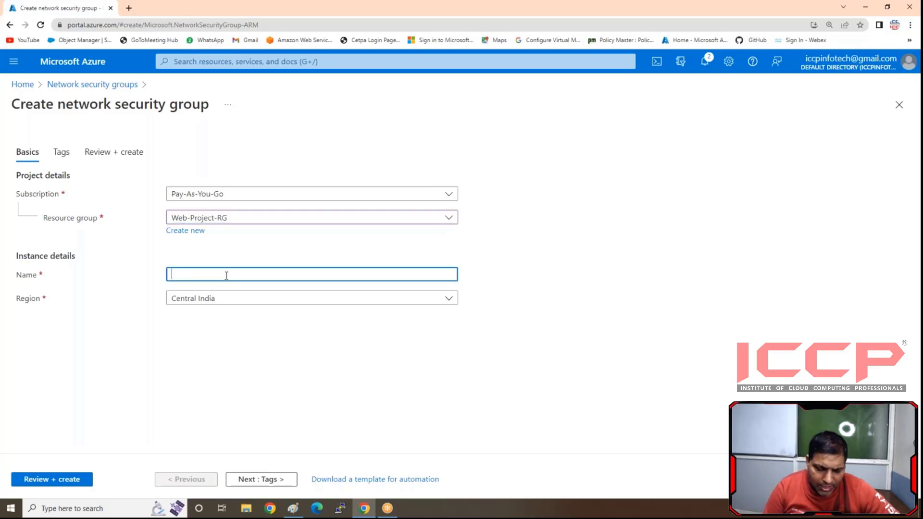
type("Linux-NSg")
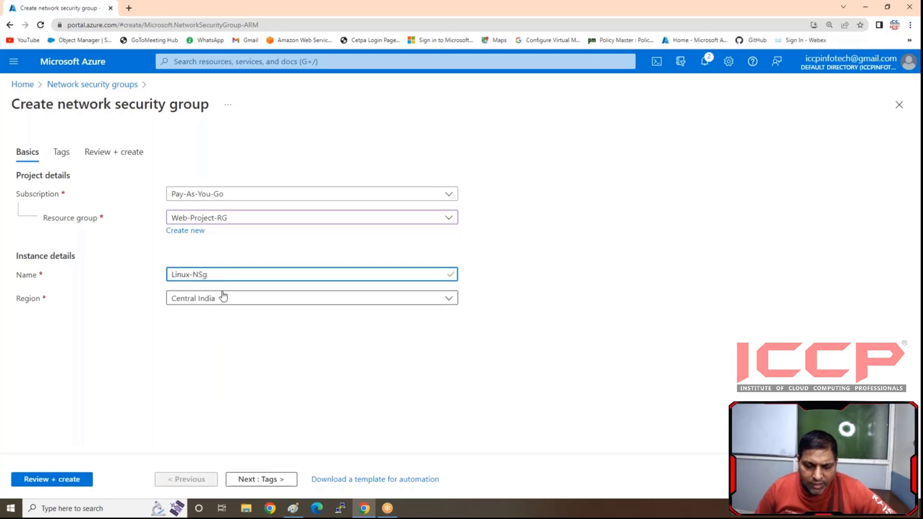
key("BackSpace")
type("G")
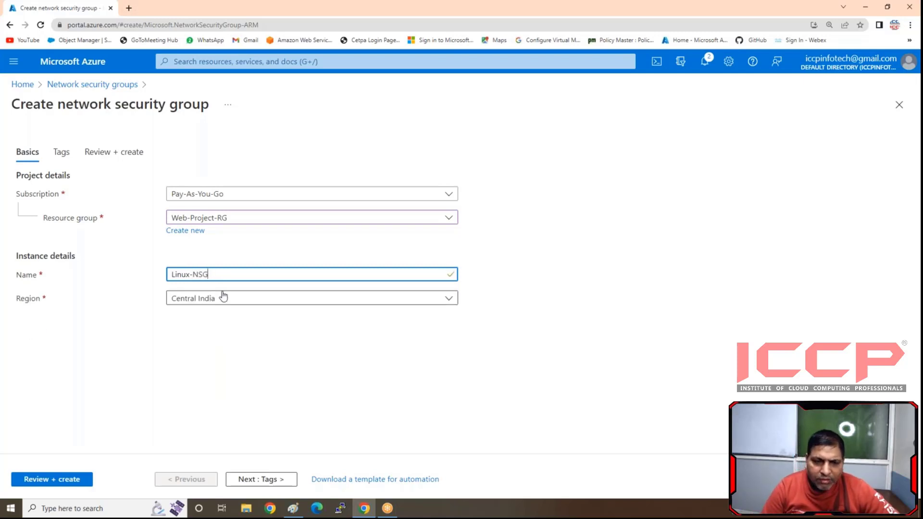
left_click(67, 482)
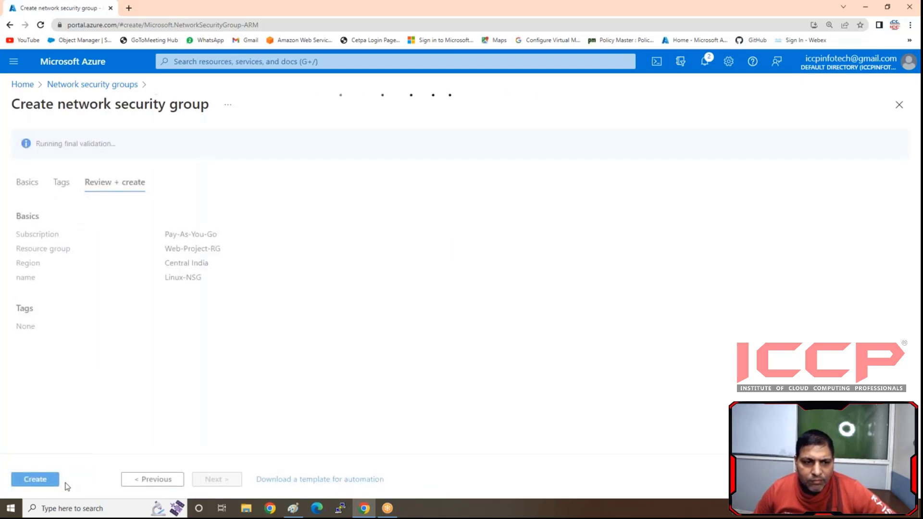
left_click(38, 479)
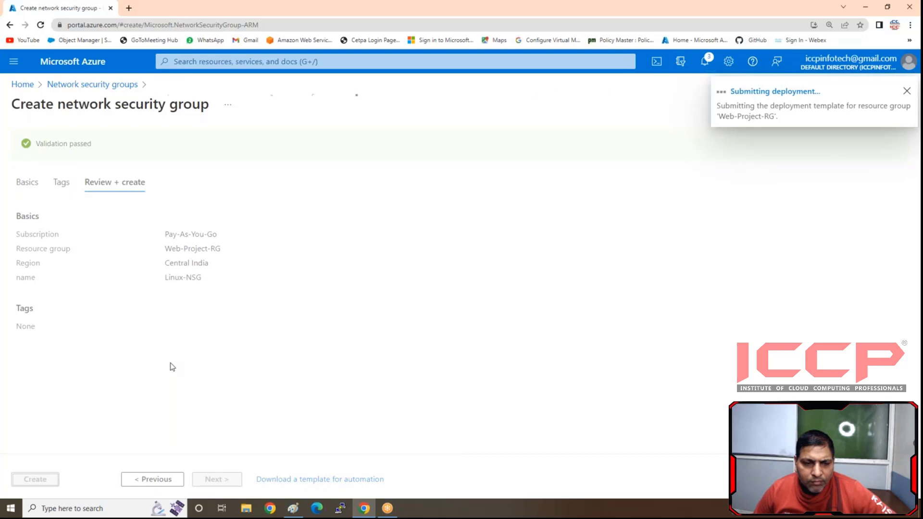
- Return to the network security groups from the portal home and create a second one, Windows-NSG, in Web-Project-RG
left_click(16, 85)
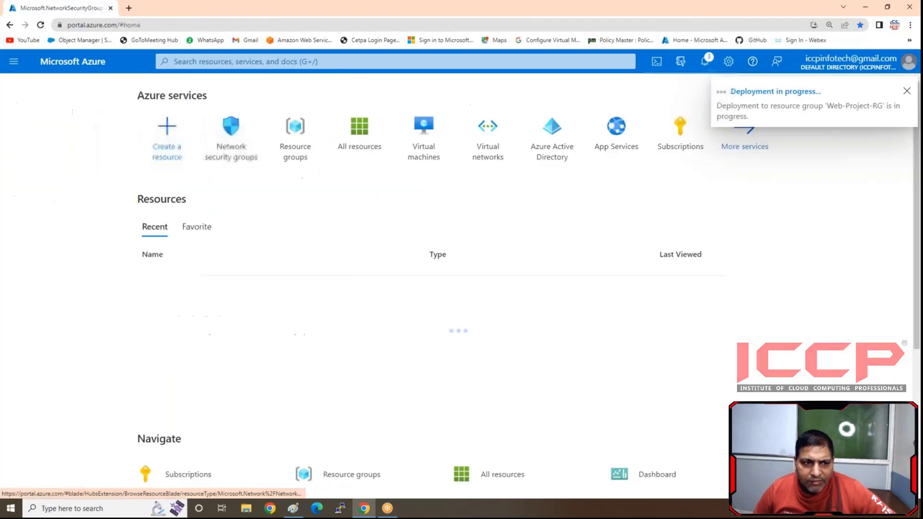
left_click(224, 163)
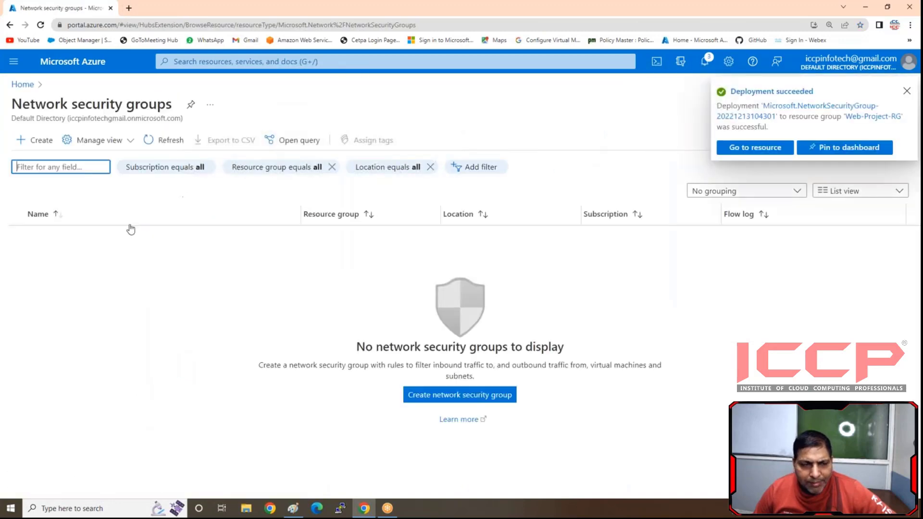
left_click(41, 140)
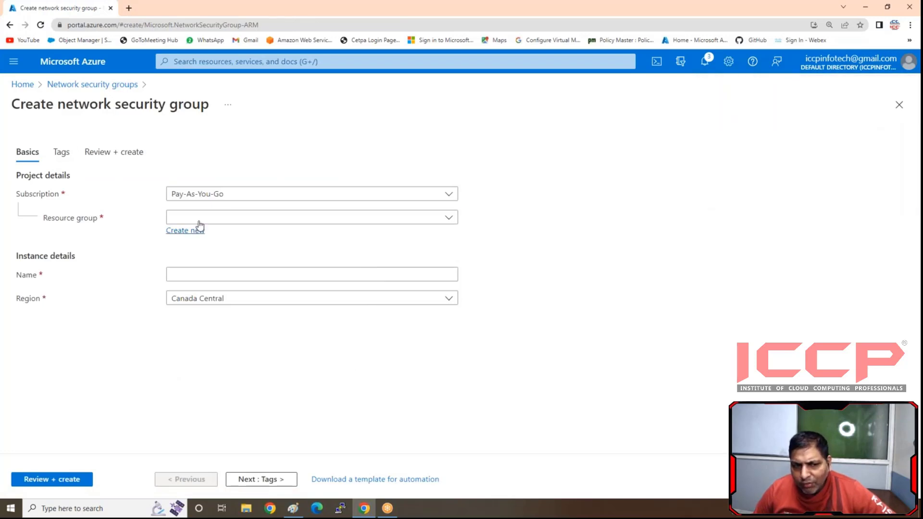
left_click(195, 220)
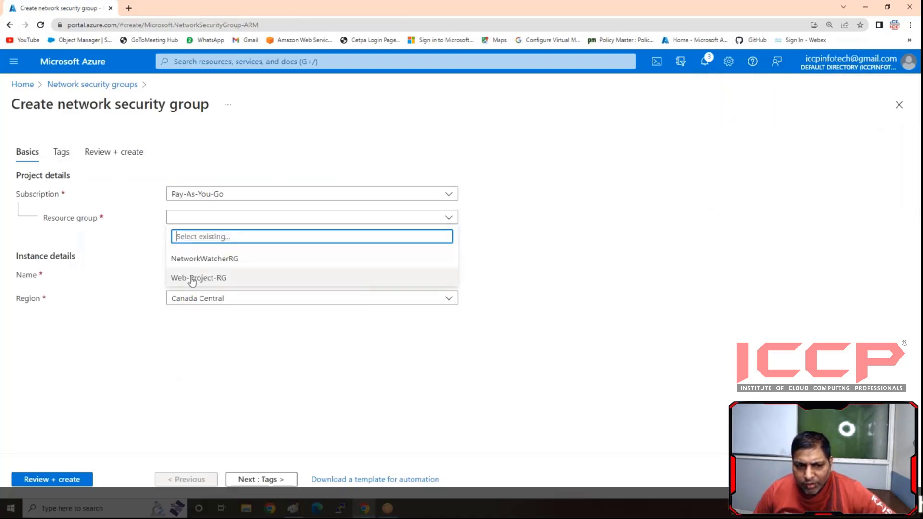
left_click(192, 279)
left_click(191, 275)
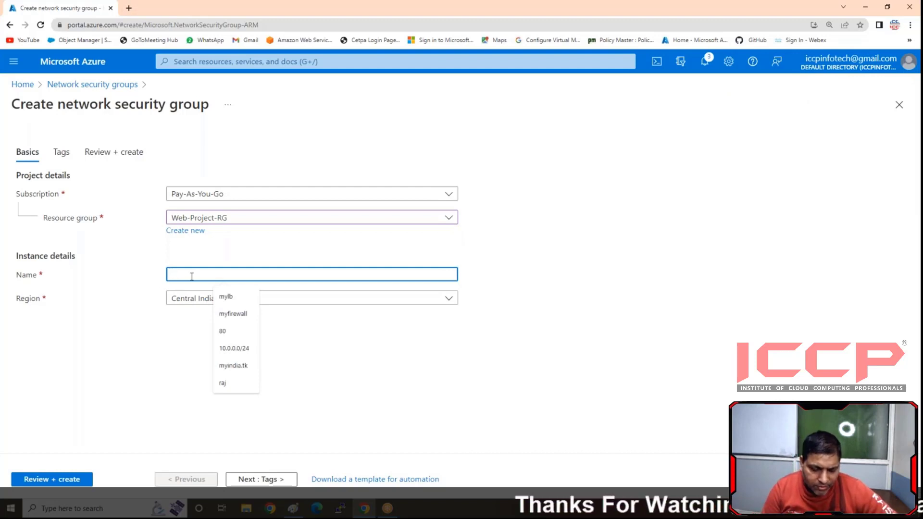
type("Windows-NSG")
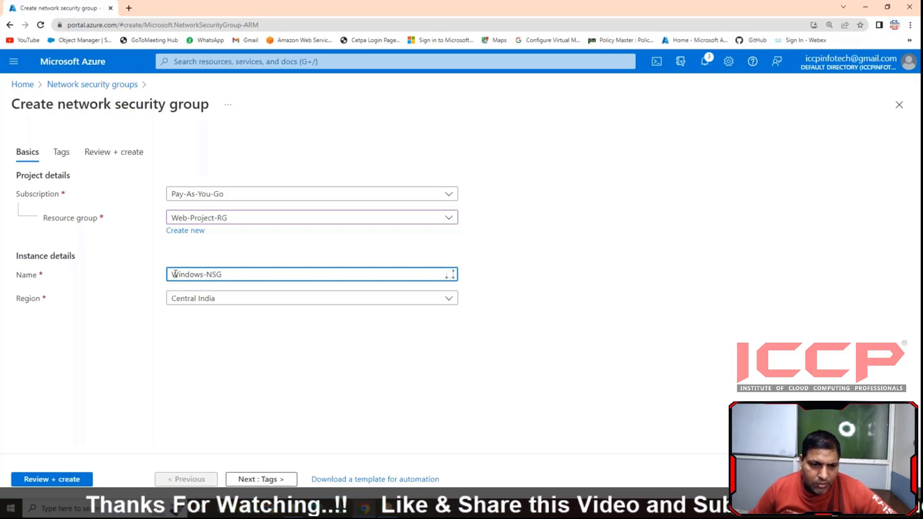
left_click(52, 479)
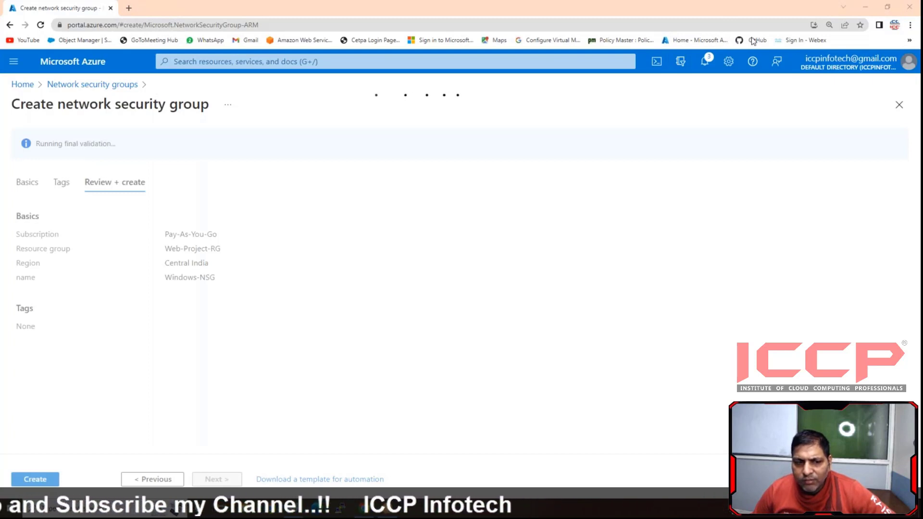
left_click(36, 480)
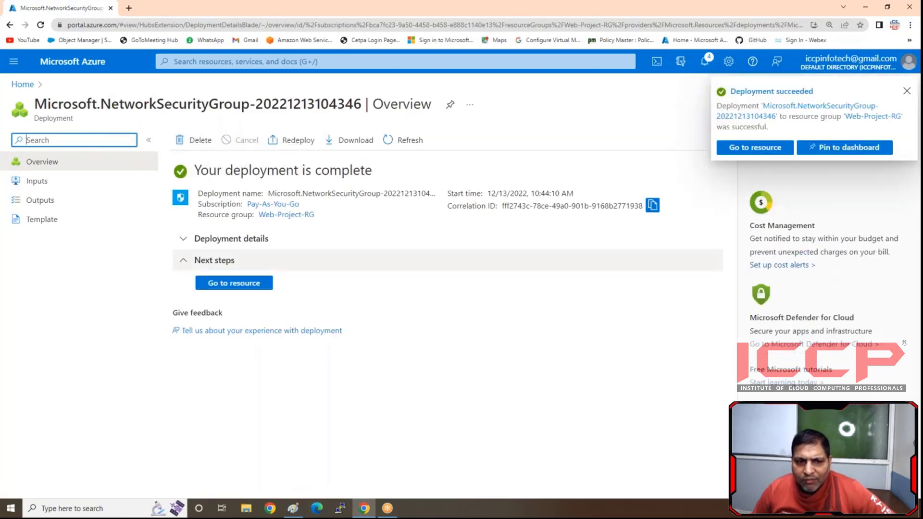
- Open the inbound security rules of the deployed Windows-NSG and add a rule allowing the RDP service from any source
left_click(257, 284)
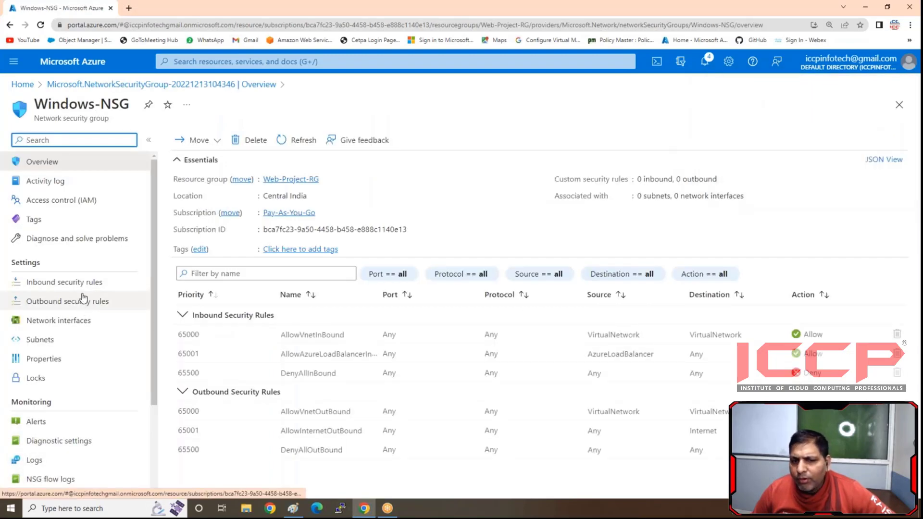
left_click(68, 284)
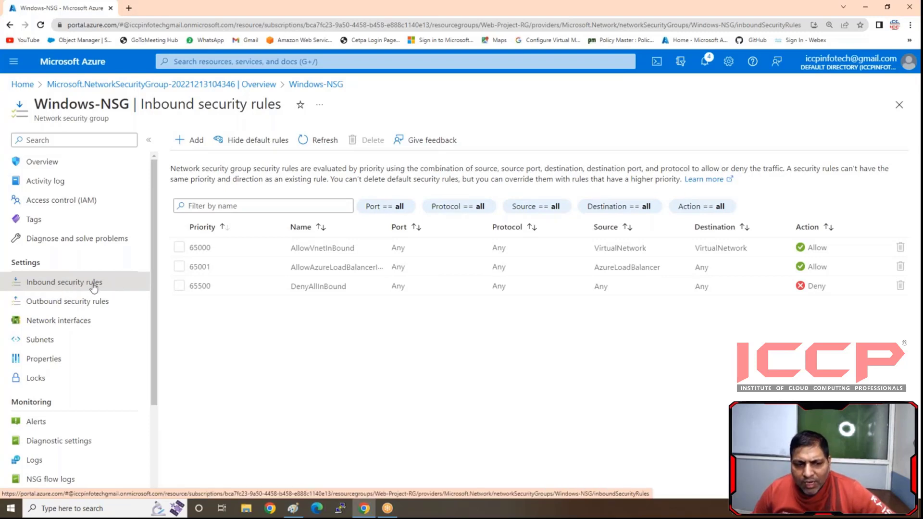
left_click(189, 140)
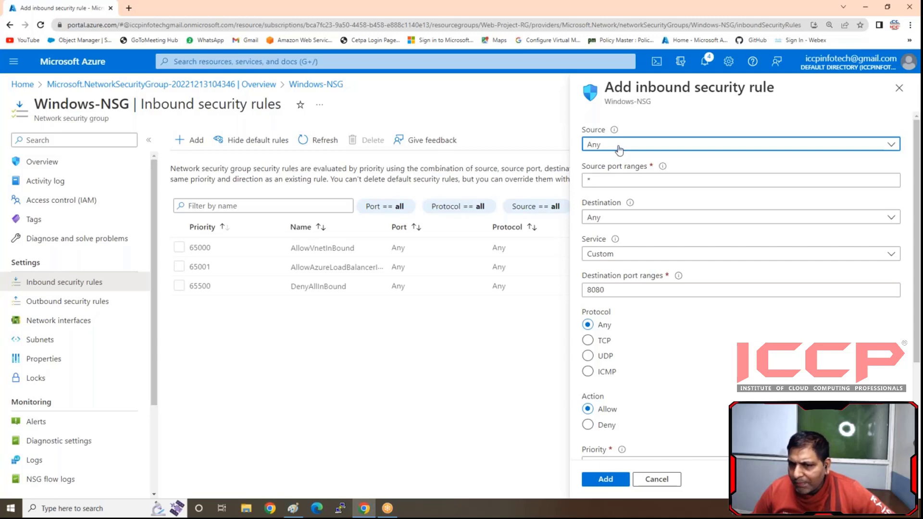
left_click(619, 147)
left_click(610, 145)
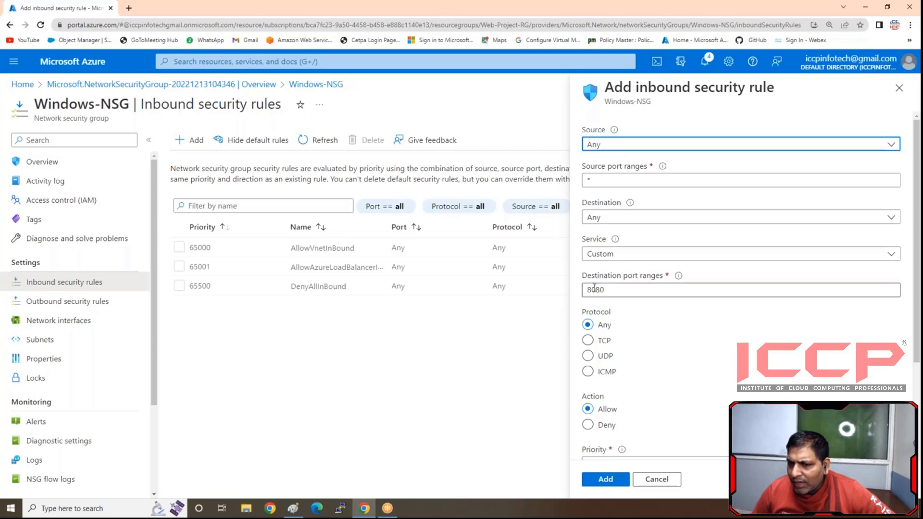
left_click(600, 259)
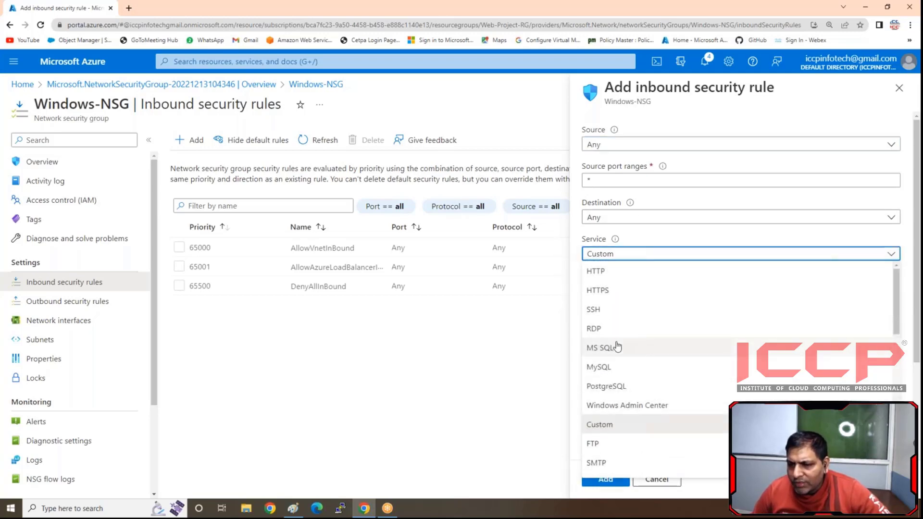
left_click(594, 327)
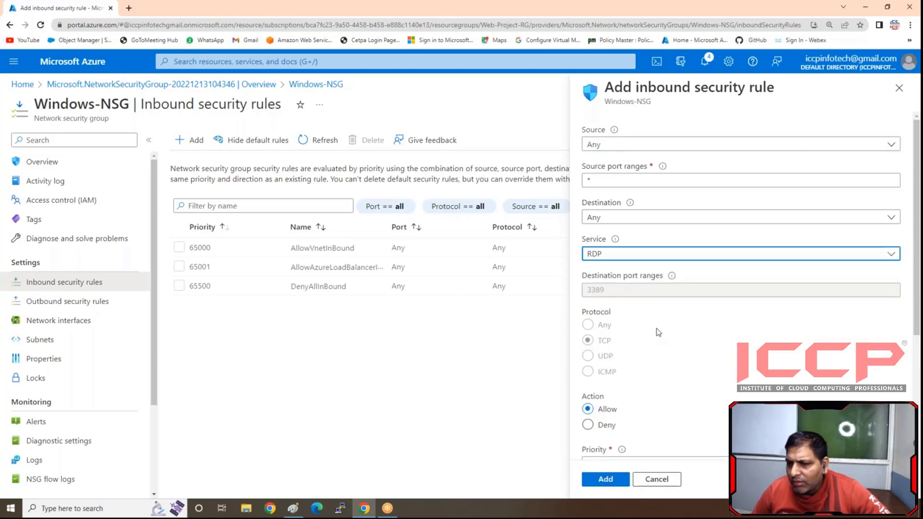
left_click(606, 479)
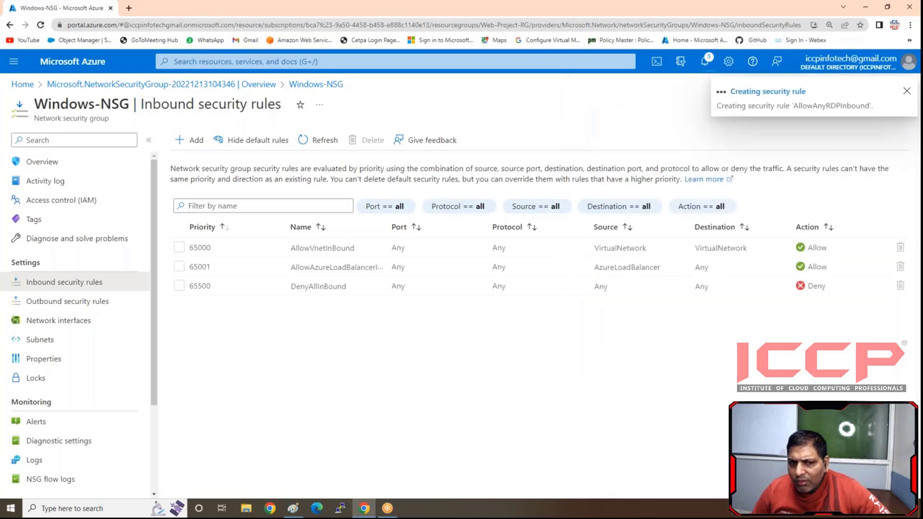
left_click(189, 140)
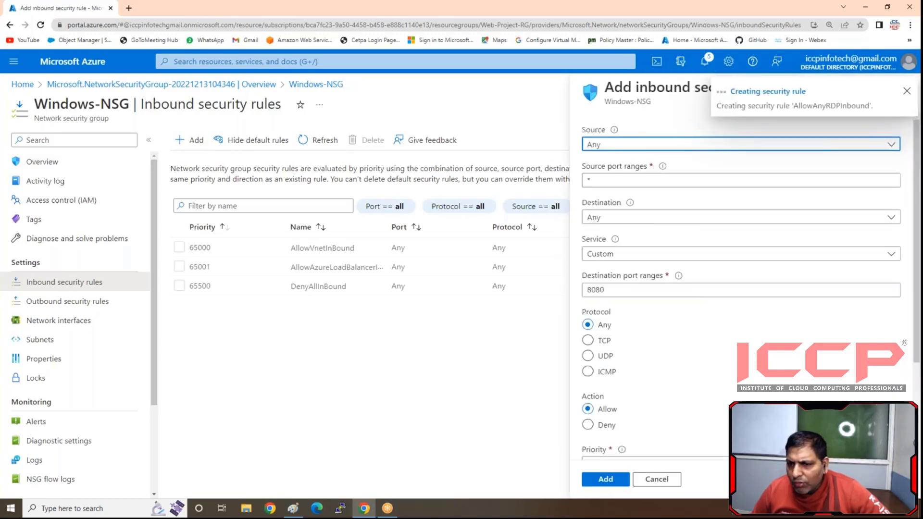
left_click(620, 254)
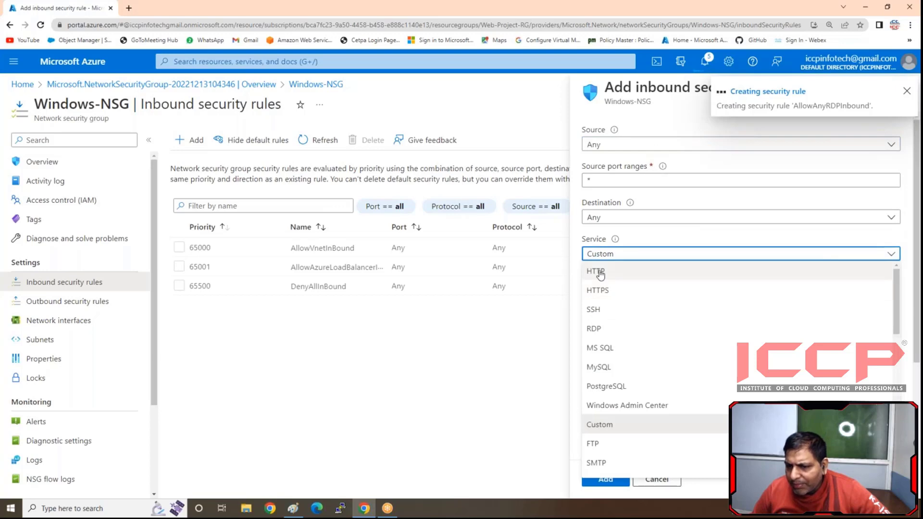
left_click(600, 273)
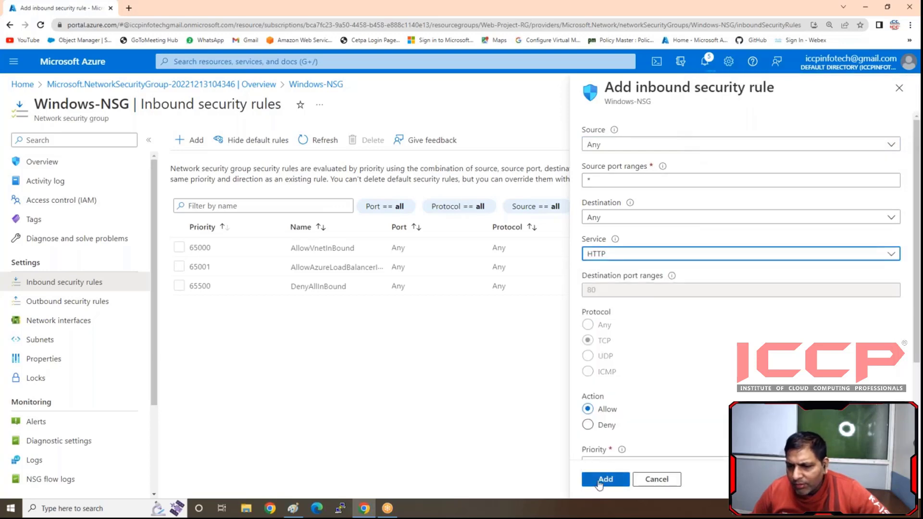
scroll(741, 288, "down", 3)
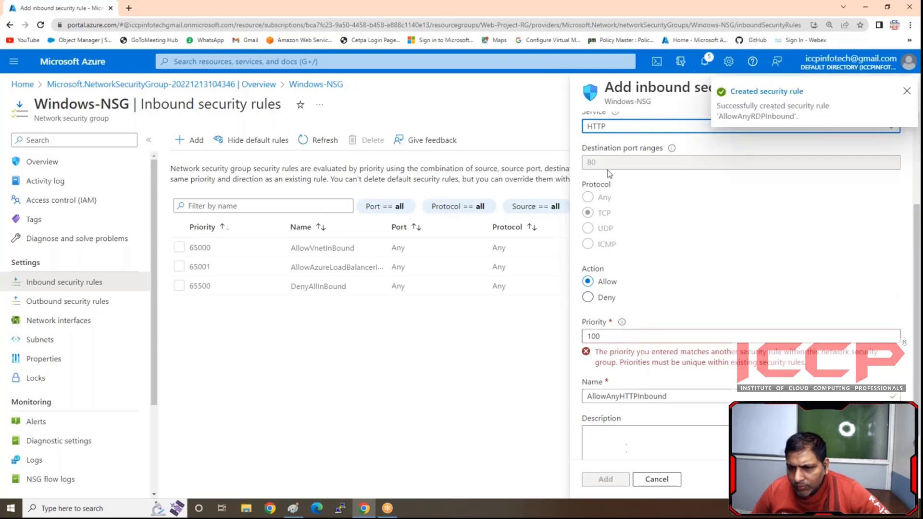
scroll(609, 131, "up", 3)
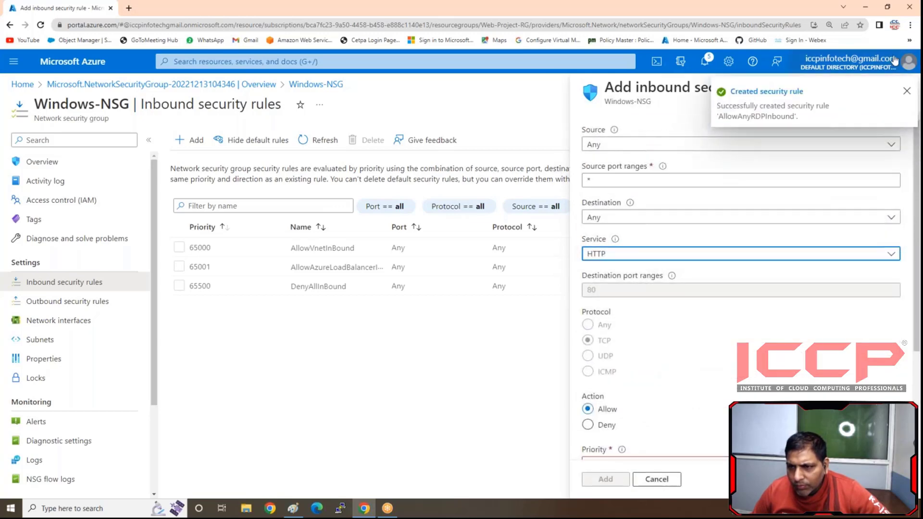
left_click(906, 93)
left_click(903, 90)
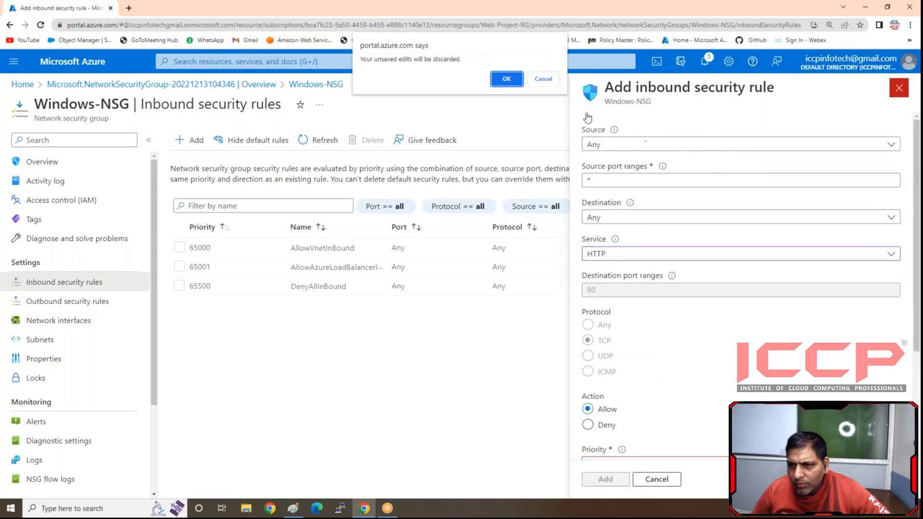
left_click(517, 83)
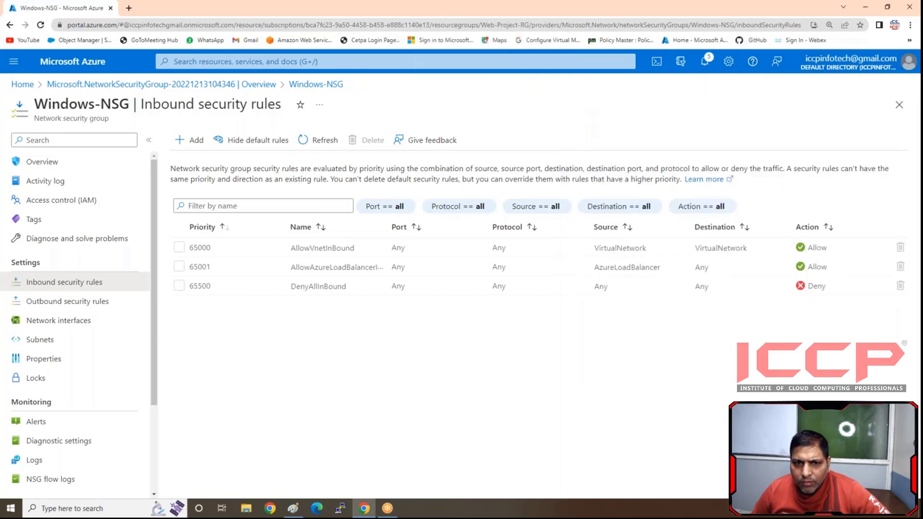
- Add an inbound rule to Windows-NSG allowing the HTTP service from any source with priority 101
left_click(194, 142)
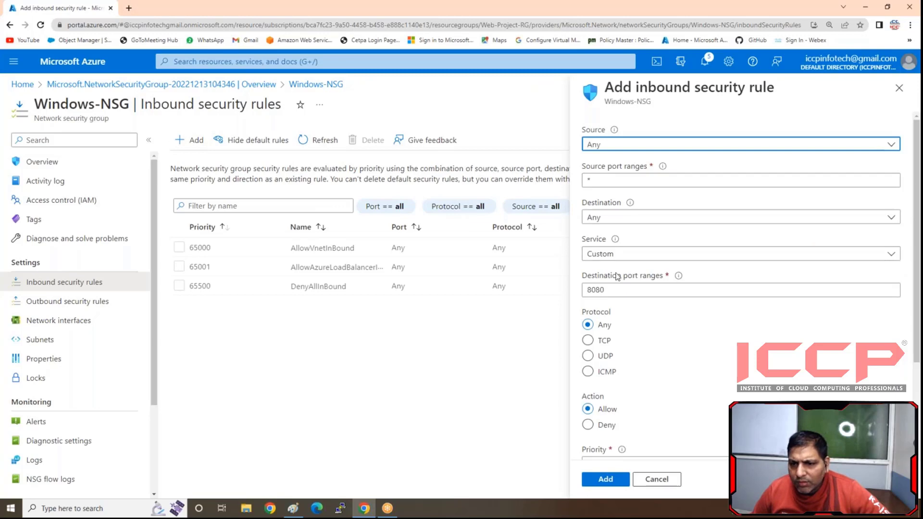
left_click(613, 290)
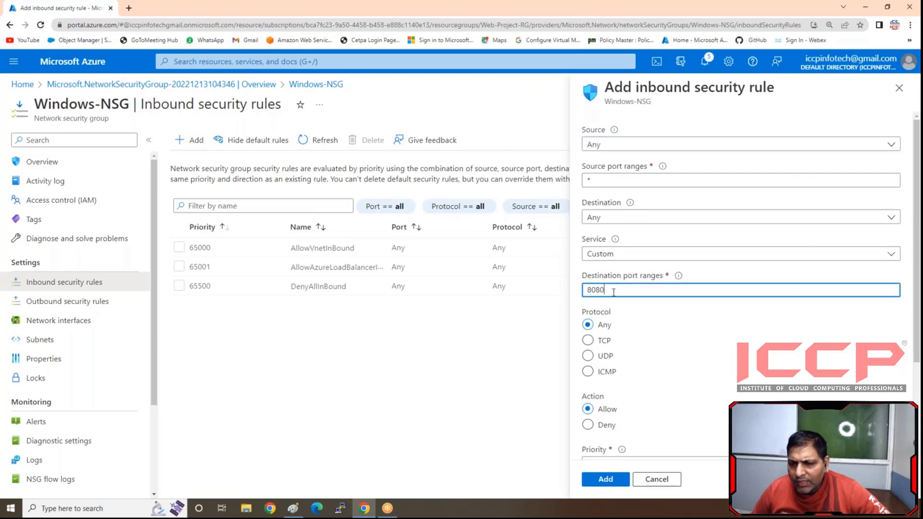
left_click(779, 255)
left_click(598, 270)
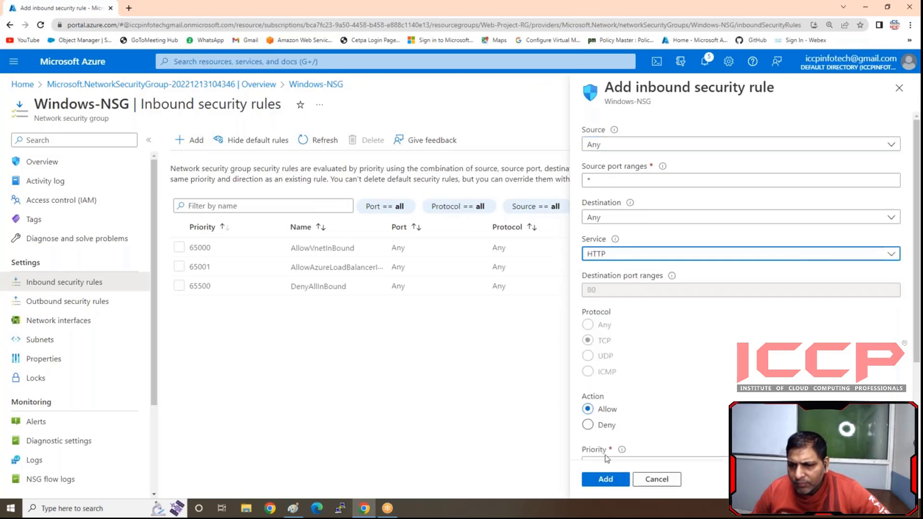
left_click(605, 479)
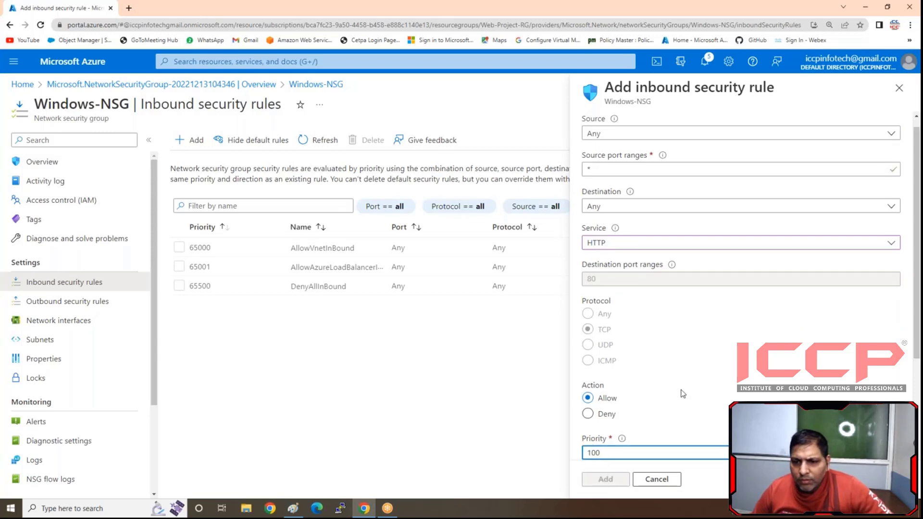
key("BackSpace")
scroll(682, 391, "down", 2)
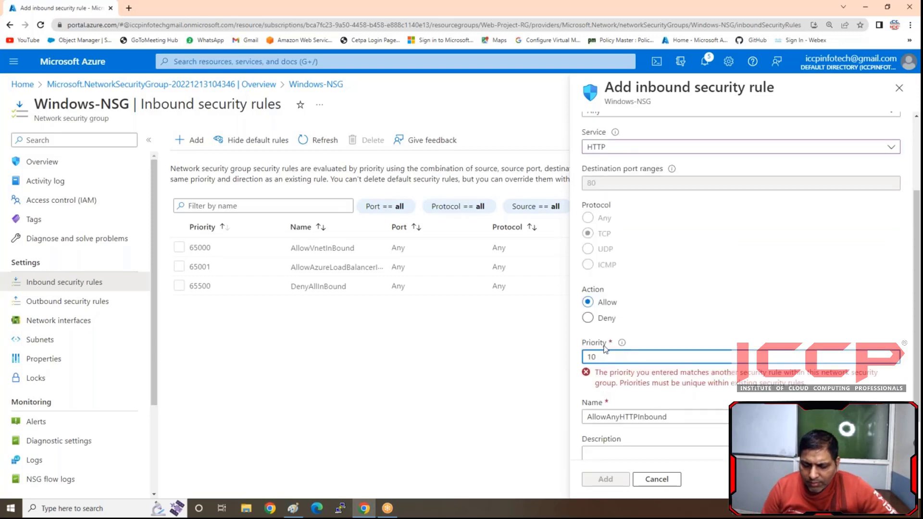
type("1")
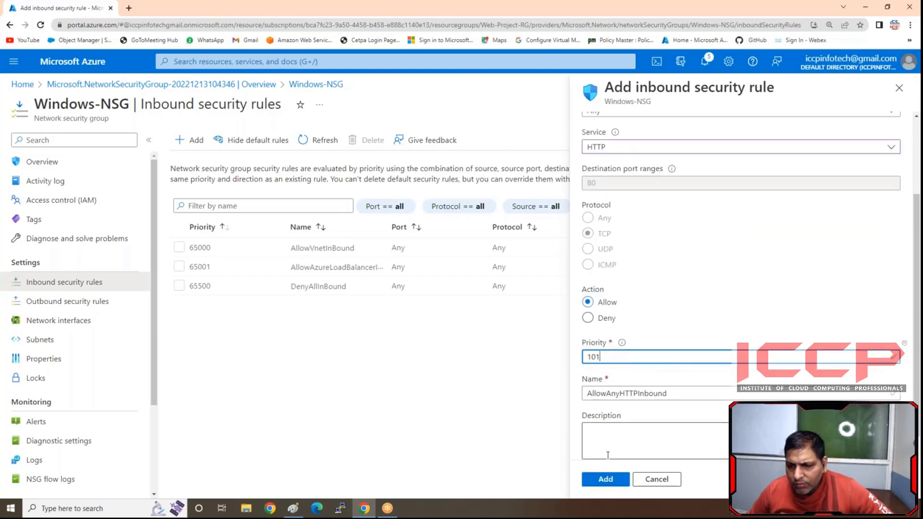
left_click(606, 478)
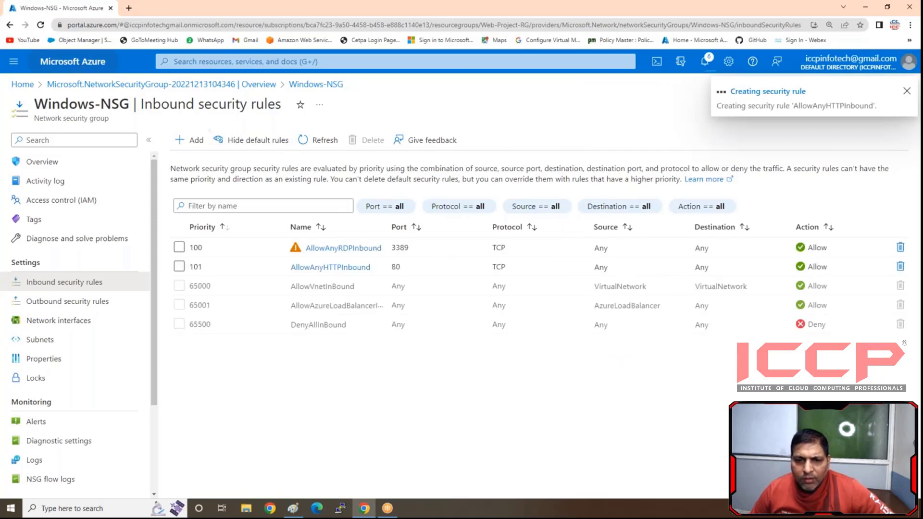
- Add an inbound rule to Windows-NSG allowing the HTTPS service from any source
left_click(184, 141)
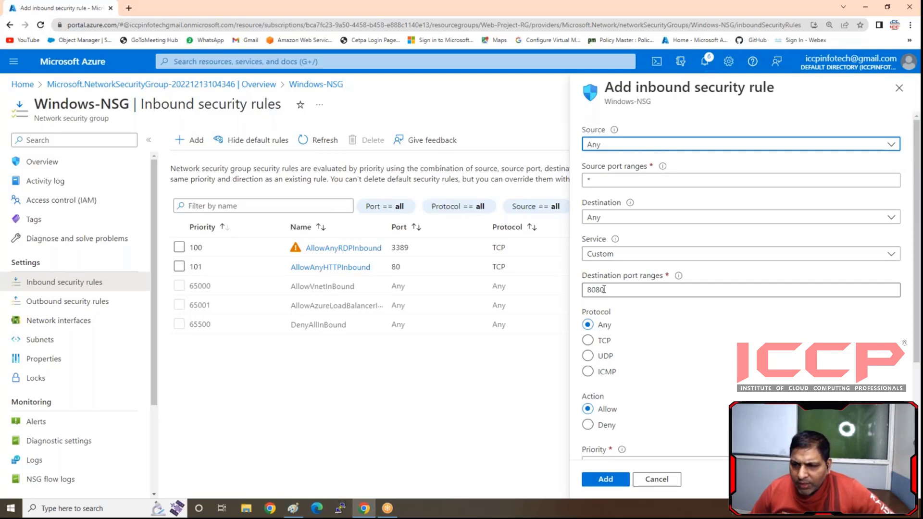
left_click(603, 254)
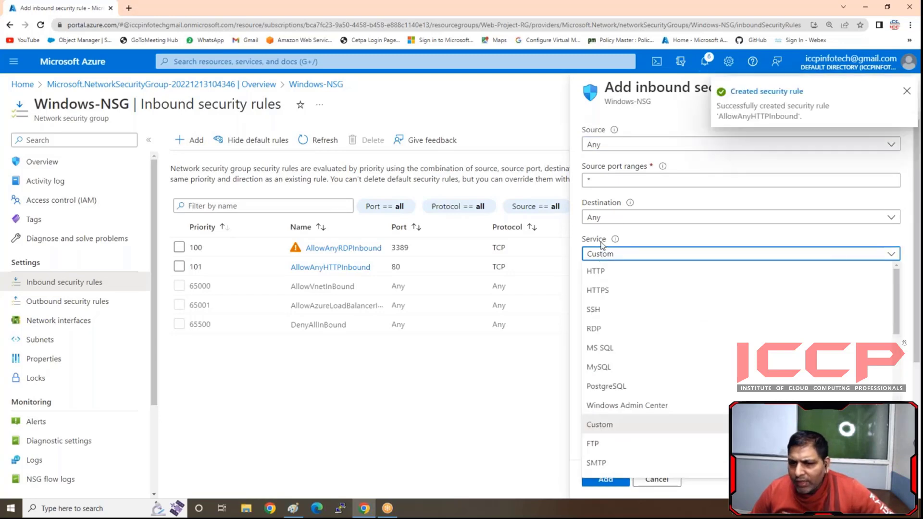
left_click(598, 290)
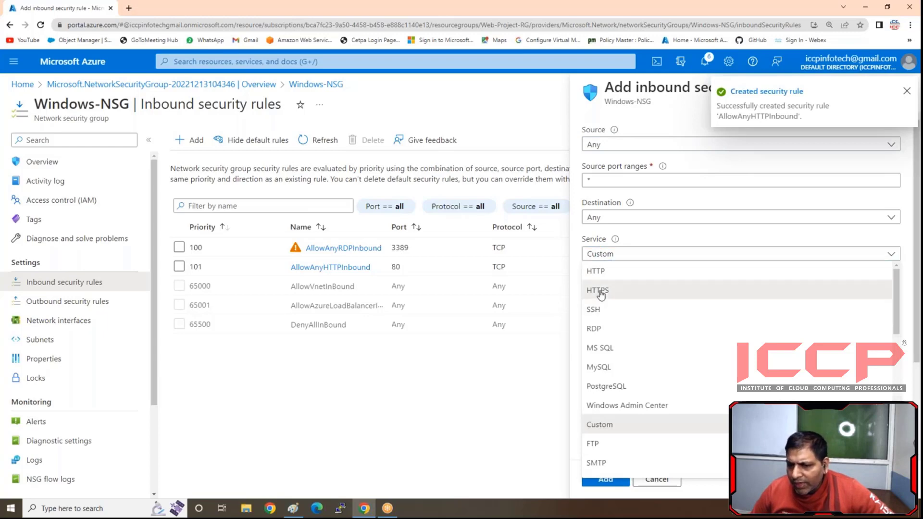
scroll(665, 394, "down", 3)
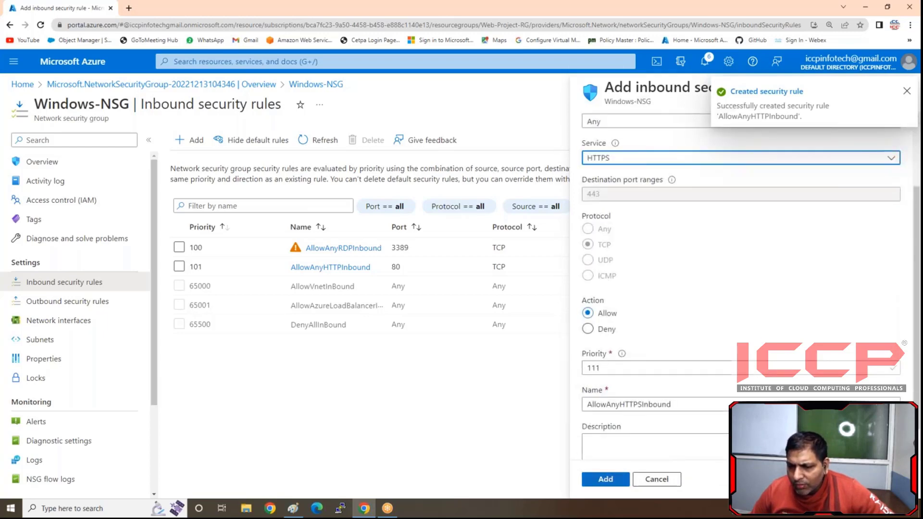
left_click(599, 479)
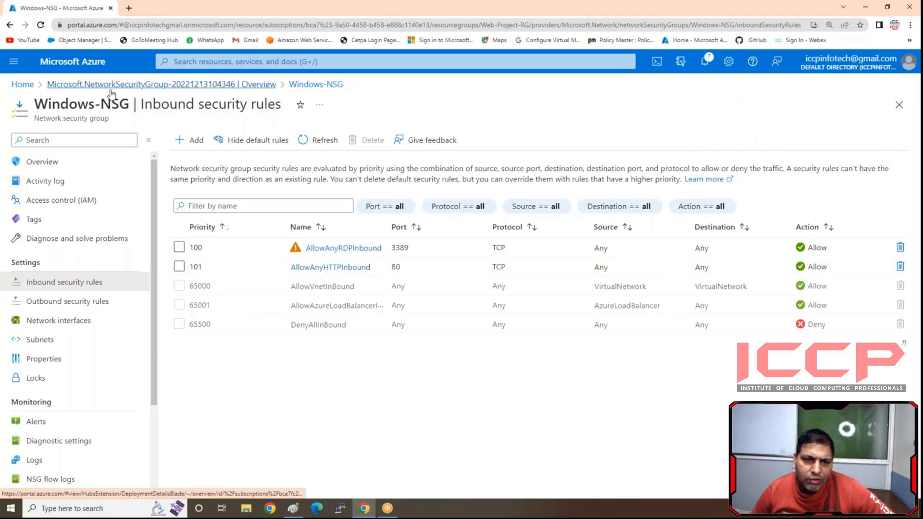
- Return to the network security groups from the portal home and open the inbound security rules of Linux-NSG
left_click(23, 86)
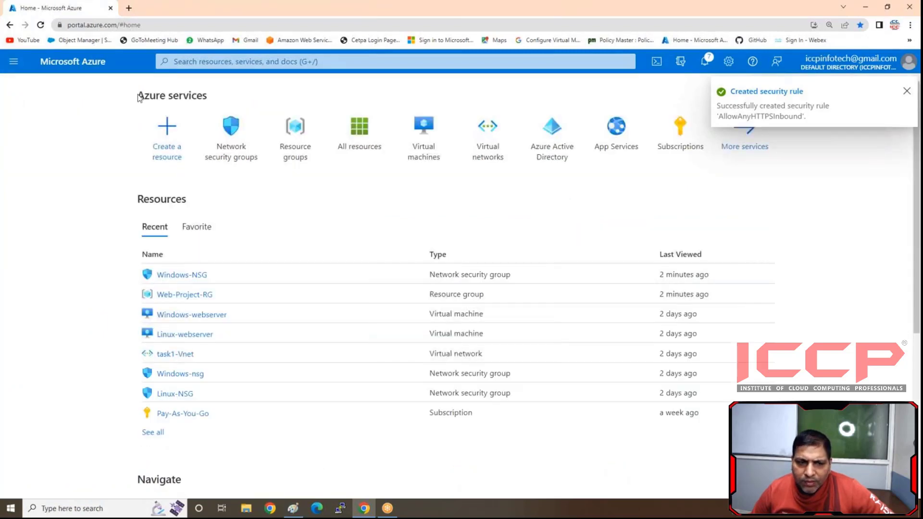
left_click(233, 163)
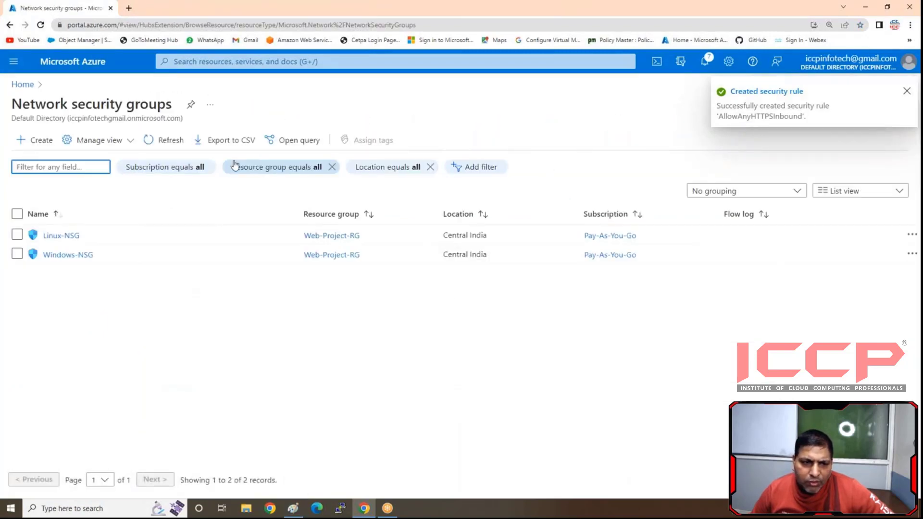
left_click(61, 235)
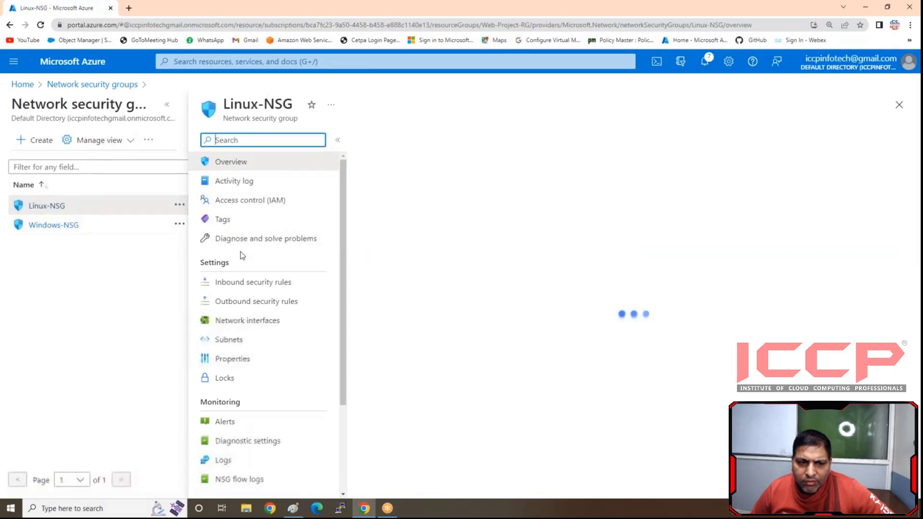
left_click(242, 282)
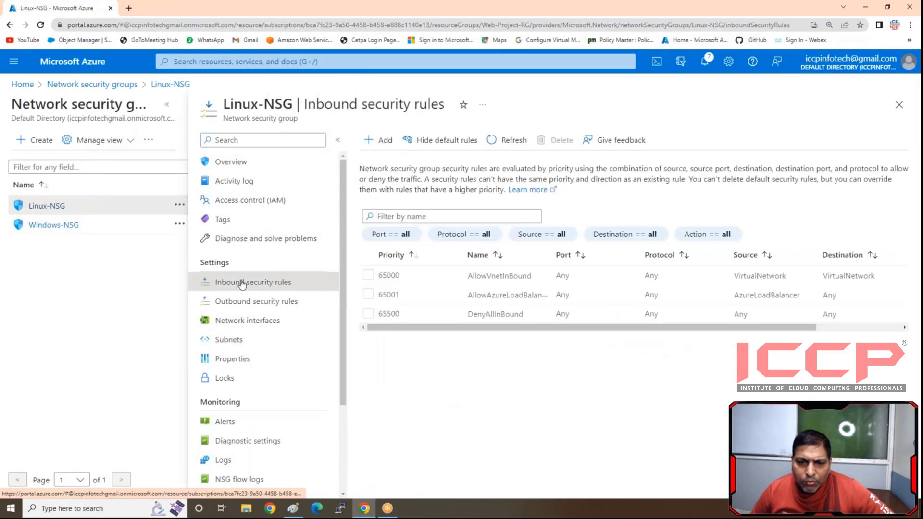
- Add an inbound rule to Linux-NSG allowing the SSH service from any source
left_click(382, 140)
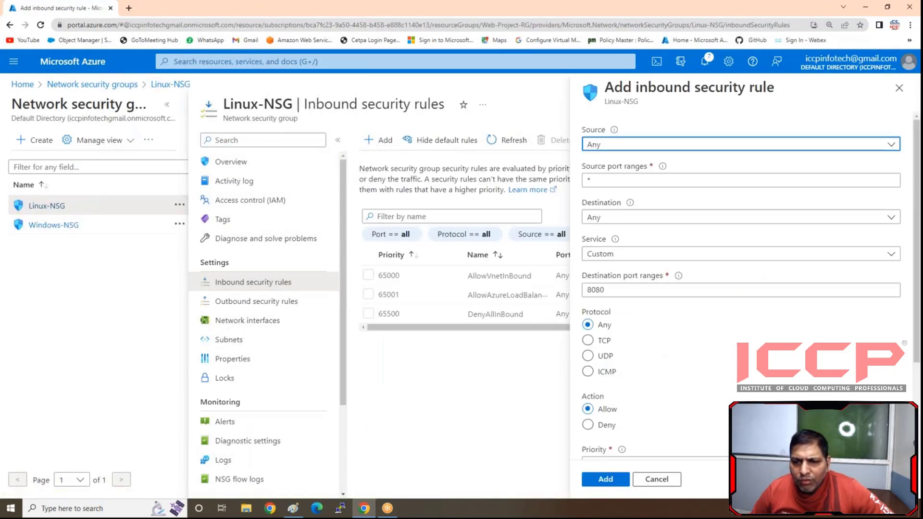
left_click(613, 257)
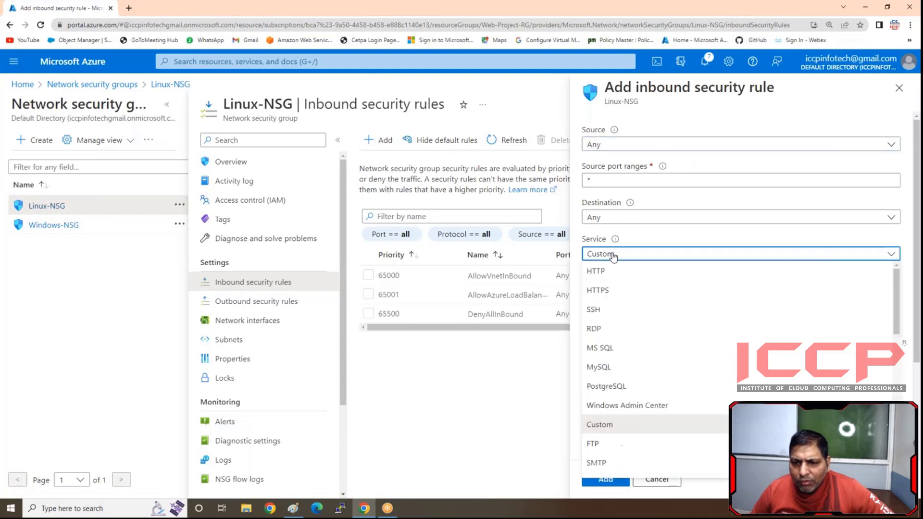
left_click(601, 311)
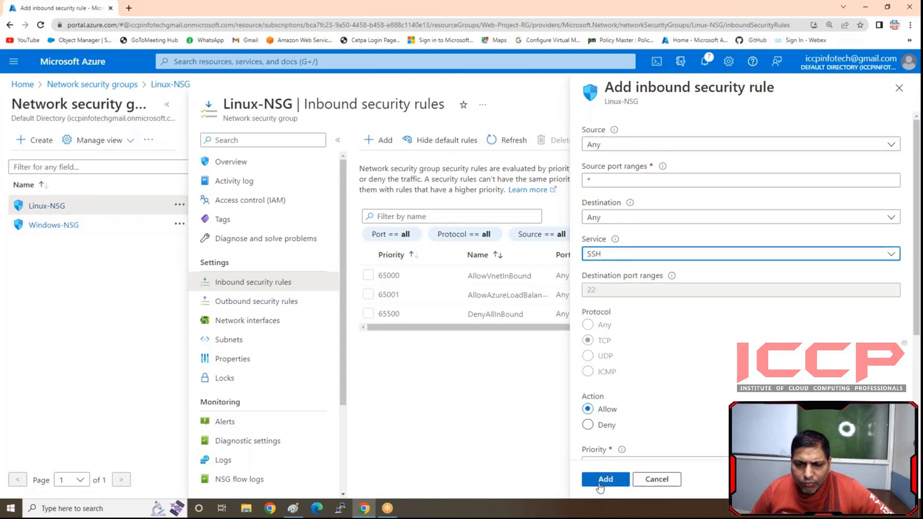
left_click(604, 480)
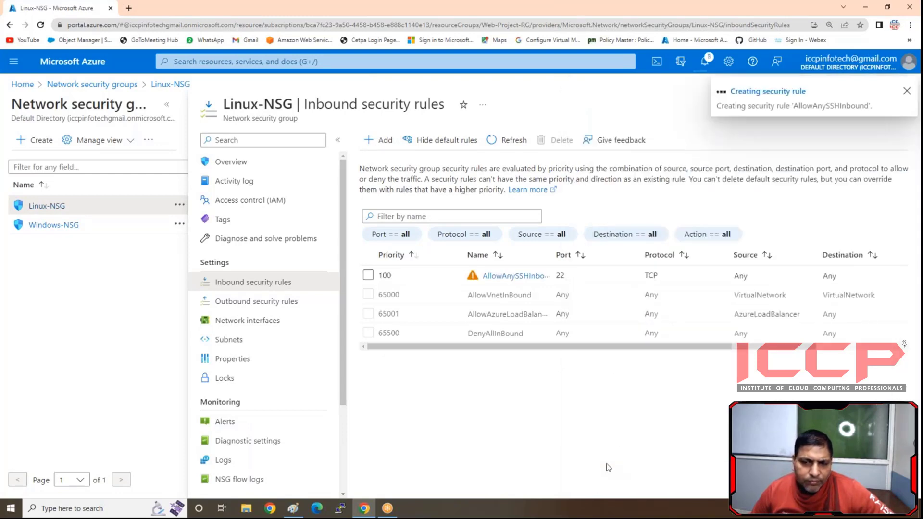
- Add an inbound rule to Linux-NSG allowing the HTTP service from any source
left_click(381, 142)
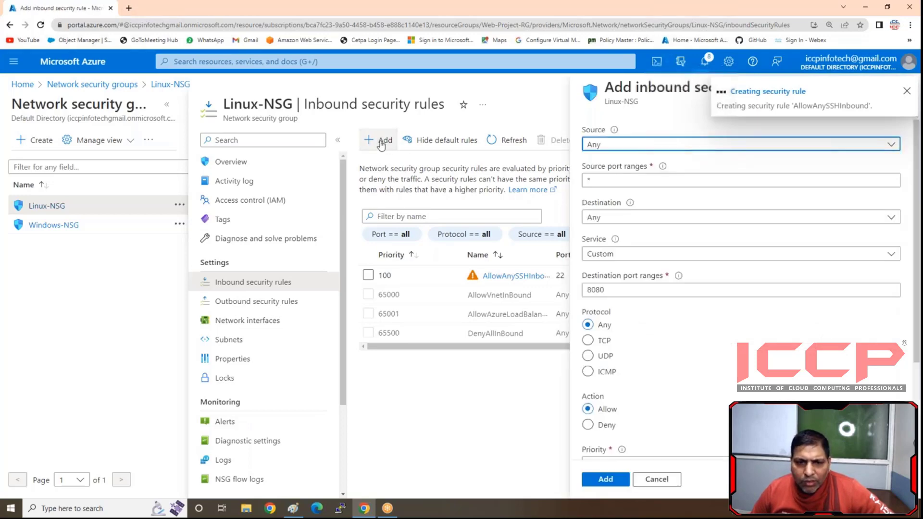
left_click(618, 253)
left_click(606, 275)
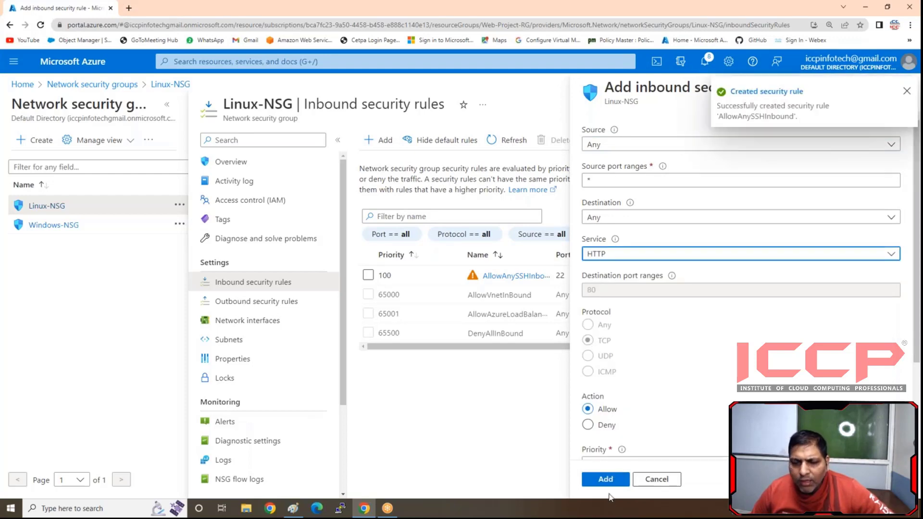
left_click(606, 479)
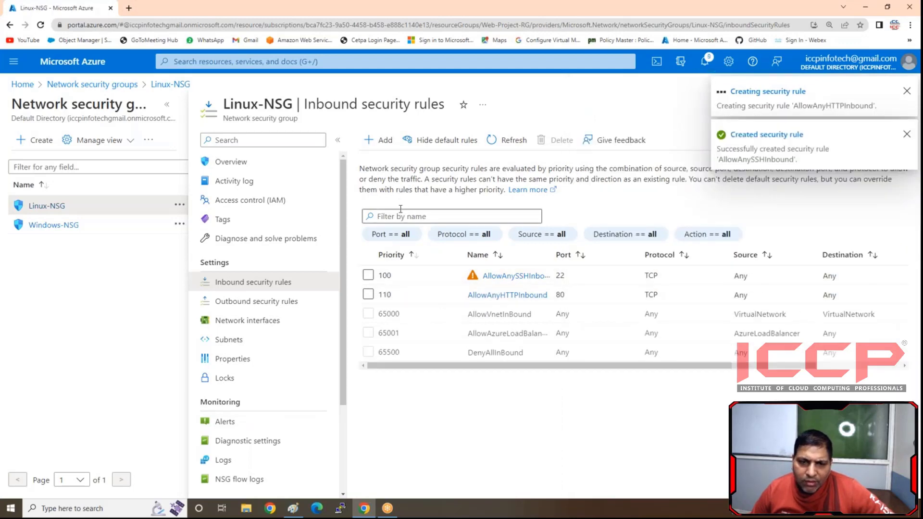
- Add an inbound rule to Linux-NSG allowing the HTTPS service from any source and refresh the rule list
left_click(385, 139)
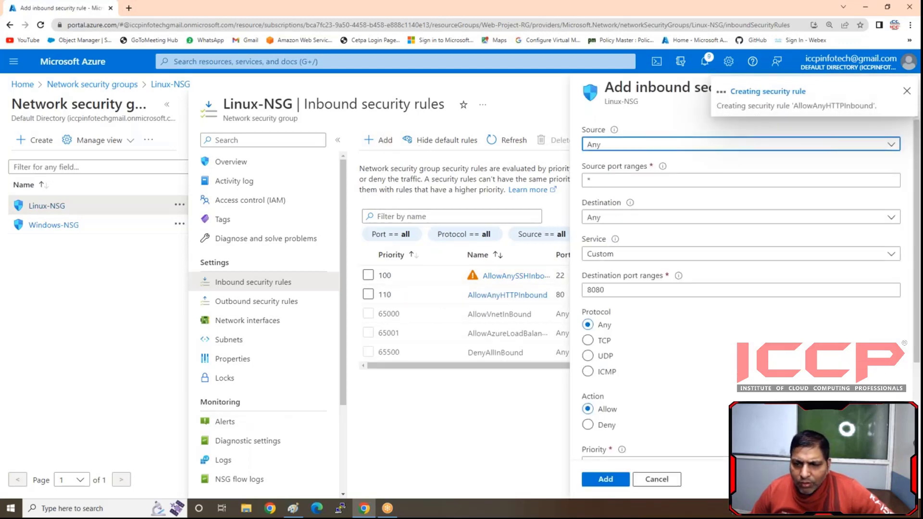
left_click(614, 255)
left_click(606, 290)
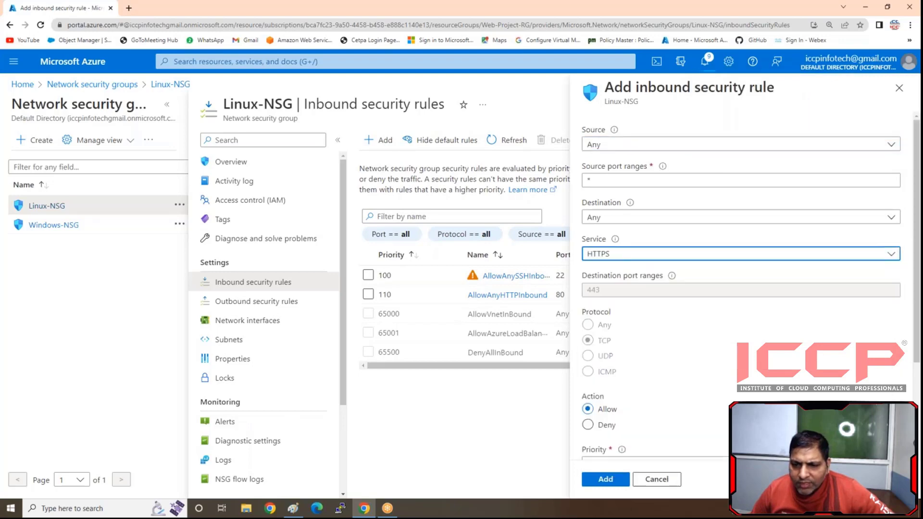
left_click(611, 485)
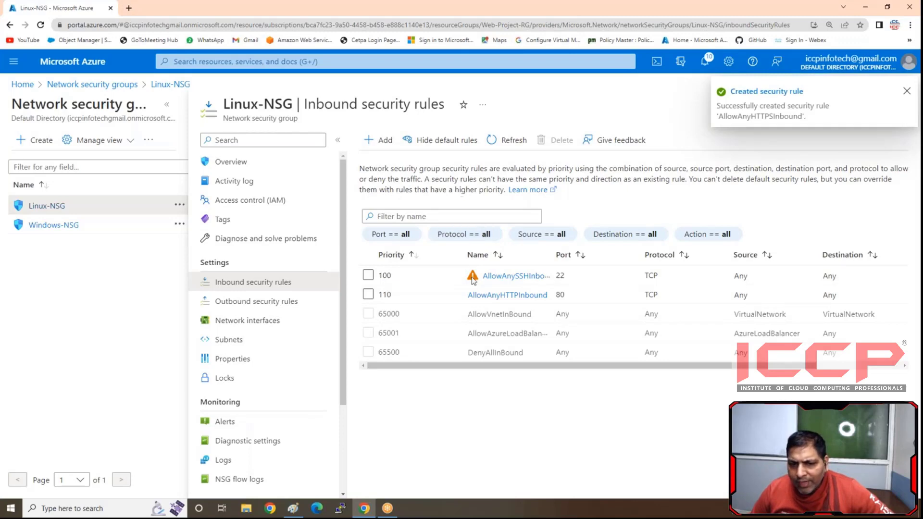
left_click(518, 141)
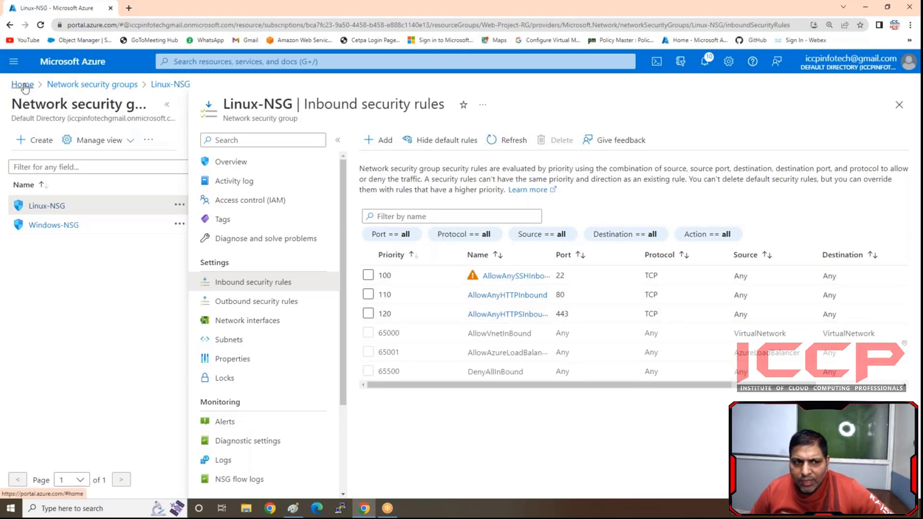
- Switch to the Paint diagram and draw a rounded rectangle inside the innermost frame, leaving room for a caption below it
left_click(297, 515)
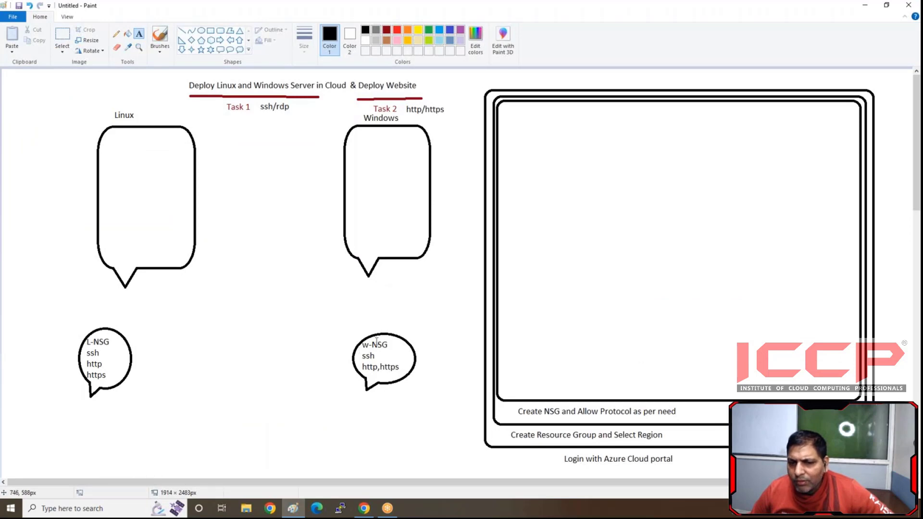
left_click(220, 30)
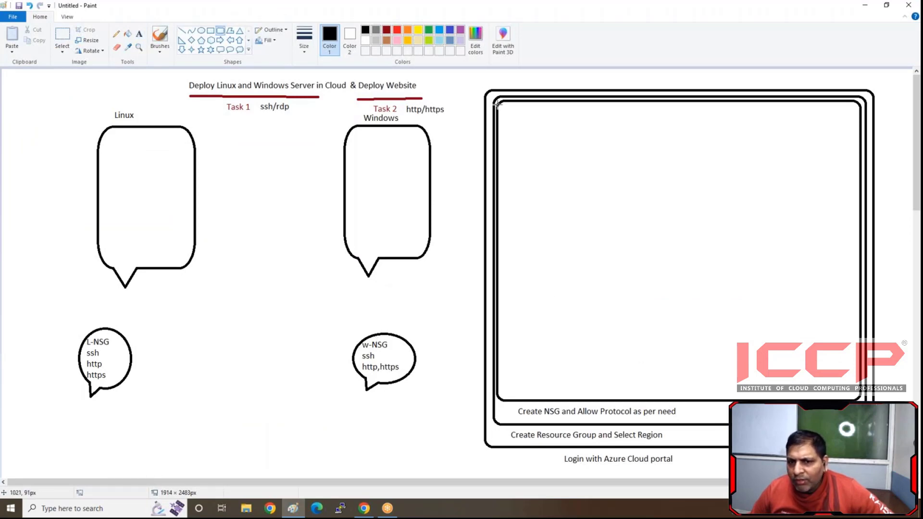
left_click_drag(505, 105, 856, 372)
left_click(315, 288)
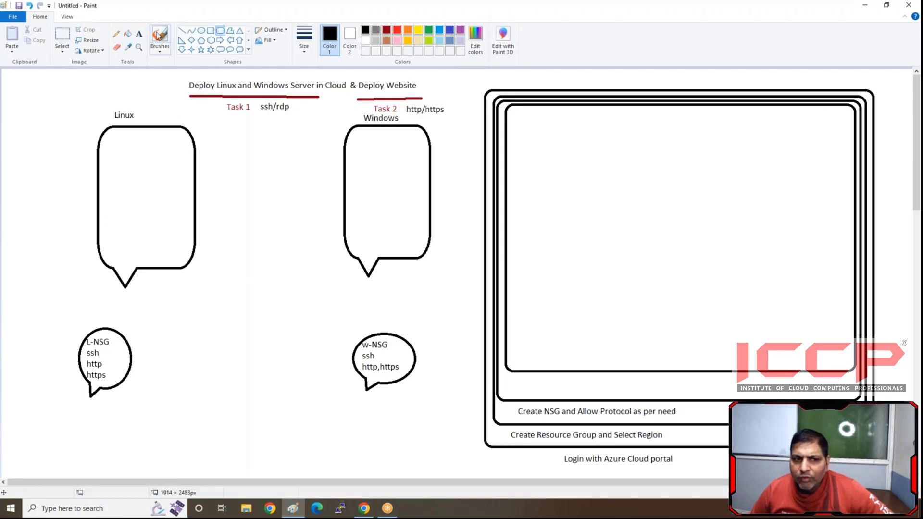
- Add the caption "Create Custom Vnet and Subnet also attach NSG with Subnet" below the innermost frame
left_click(139, 34)
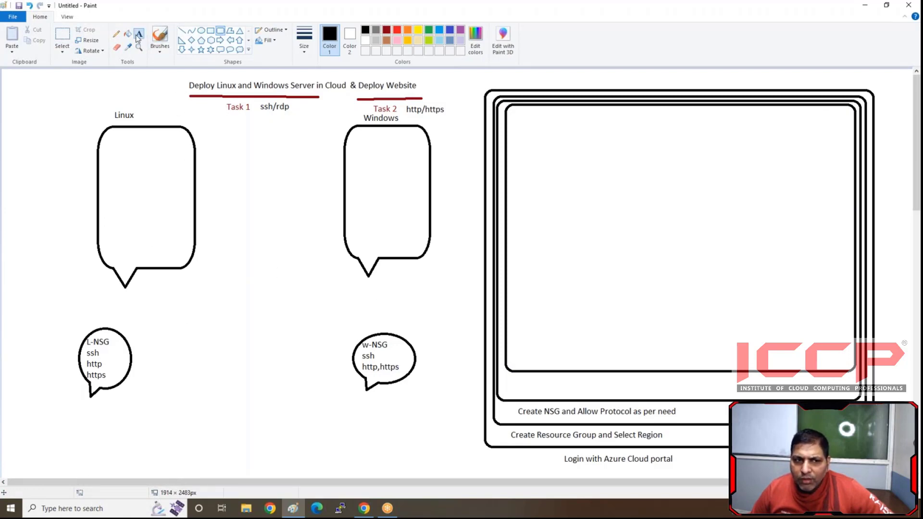
left_click(514, 383)
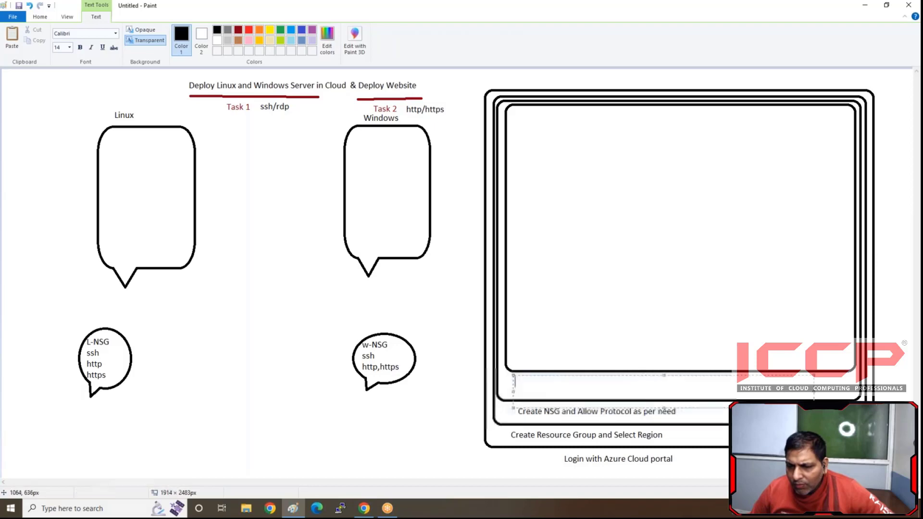
left_click_drag(814, 408, 857, 393)
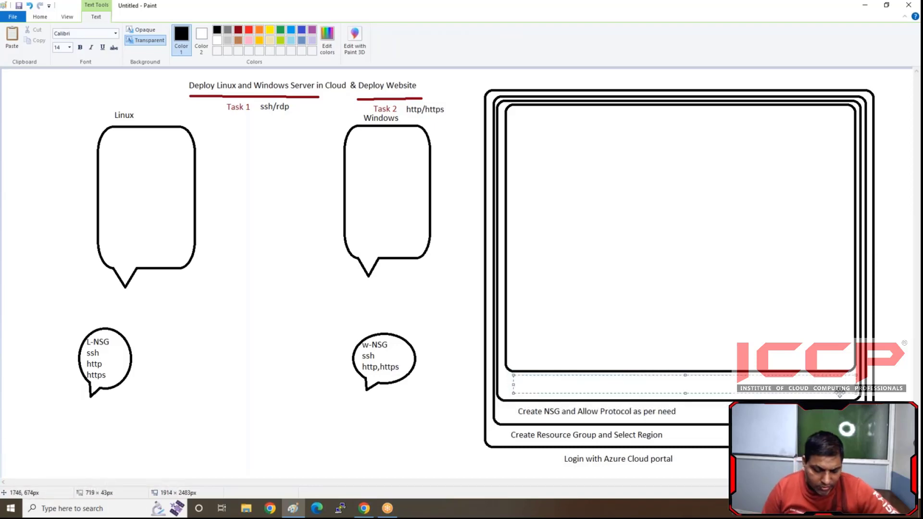
type("Create ")
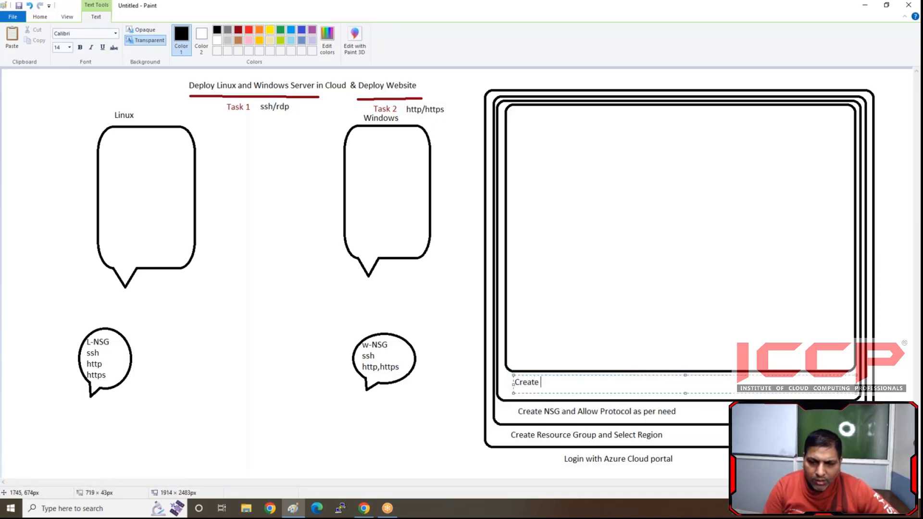
type("Cust")
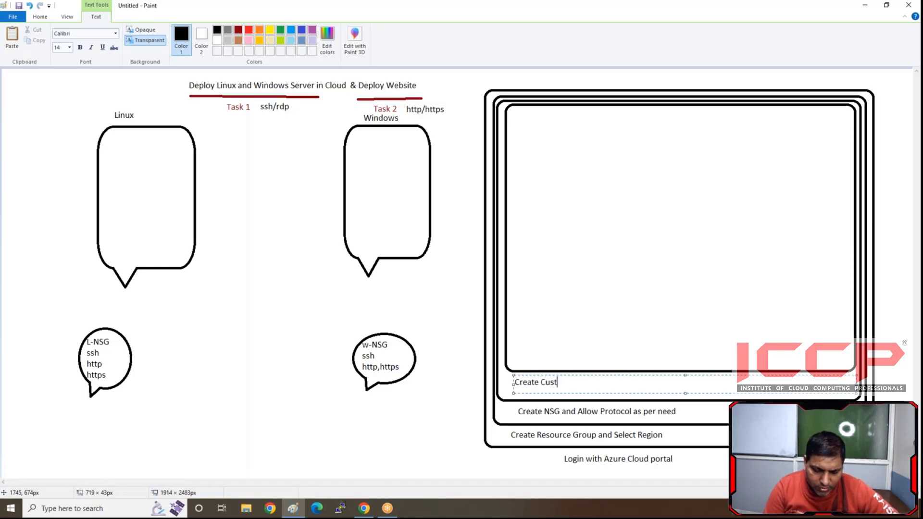
type("om Vnet")
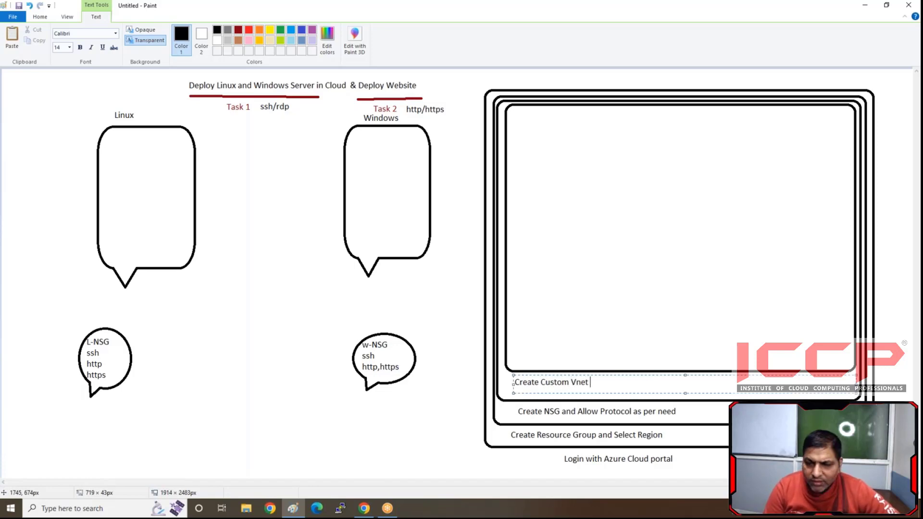
type(" and Subnet")
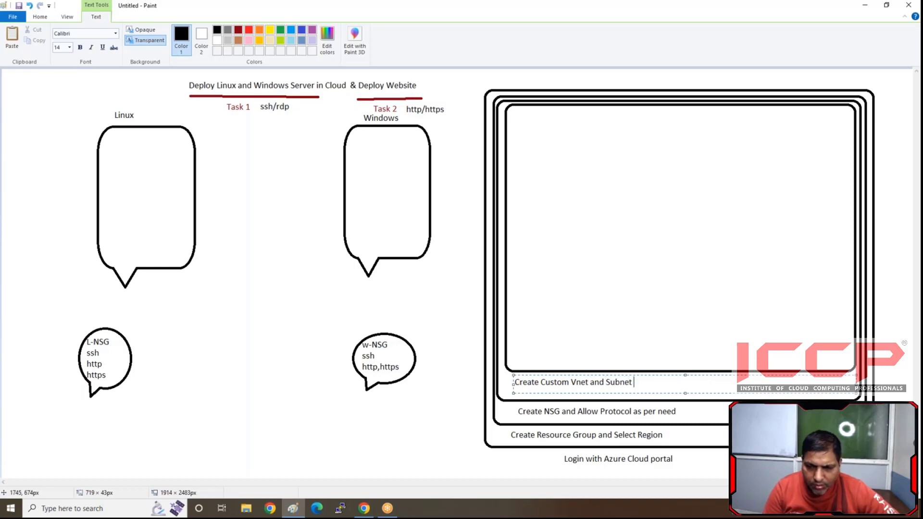
type(" also")
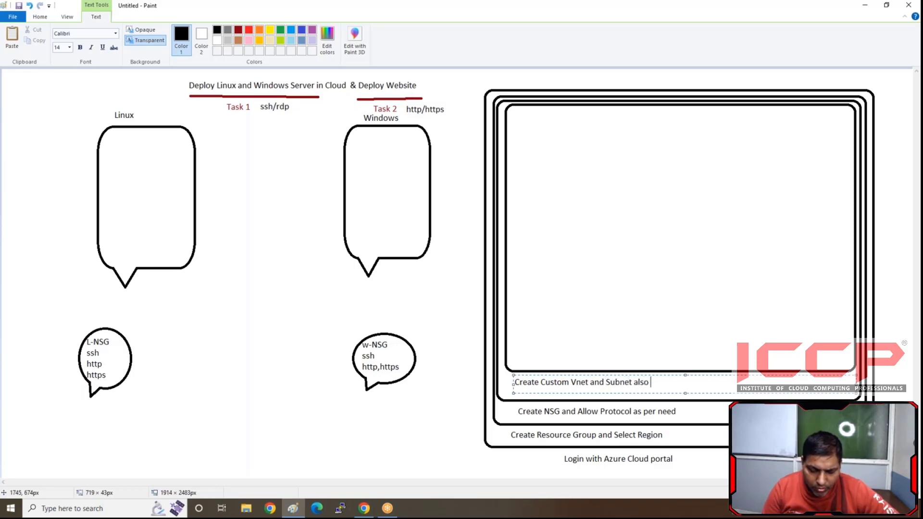
type(" attach")
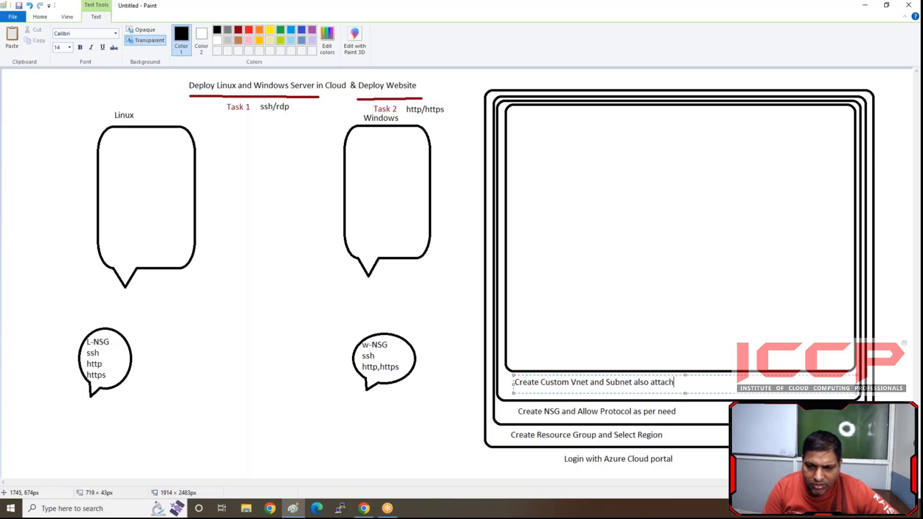
type(" NSG ")
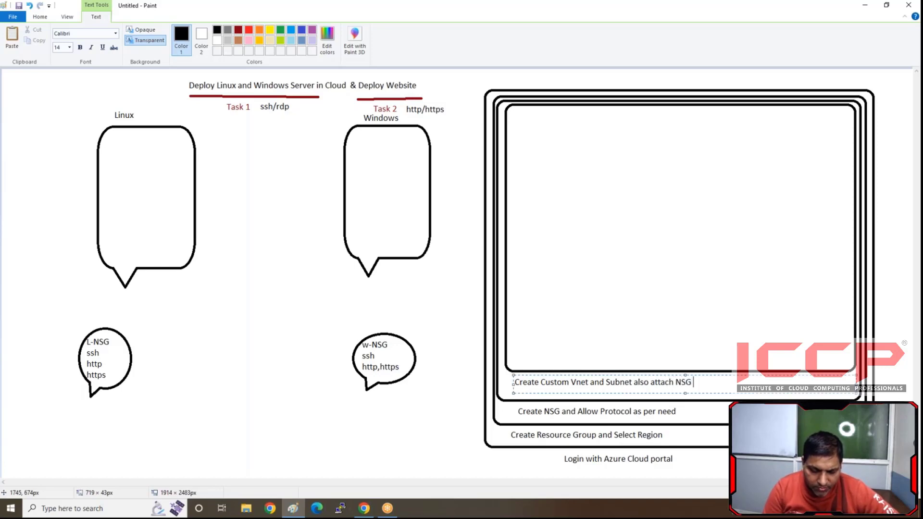
type("with Su")
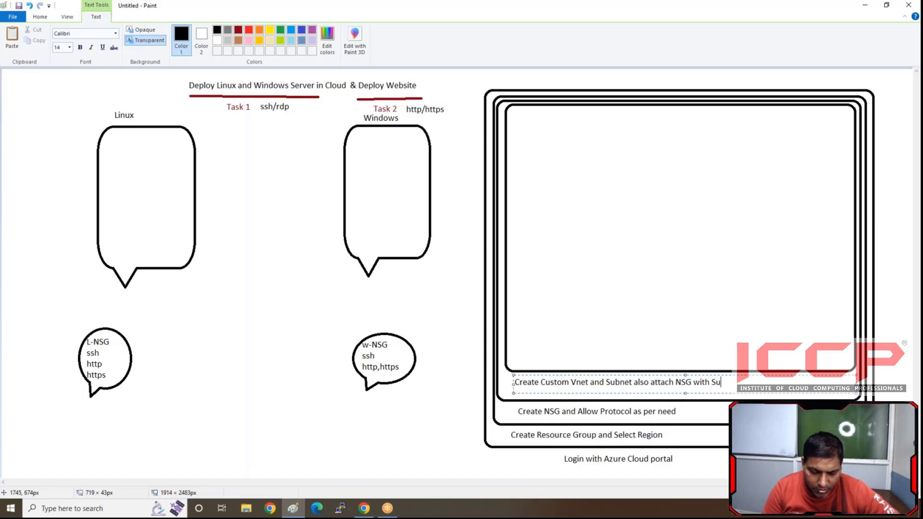
type("b")
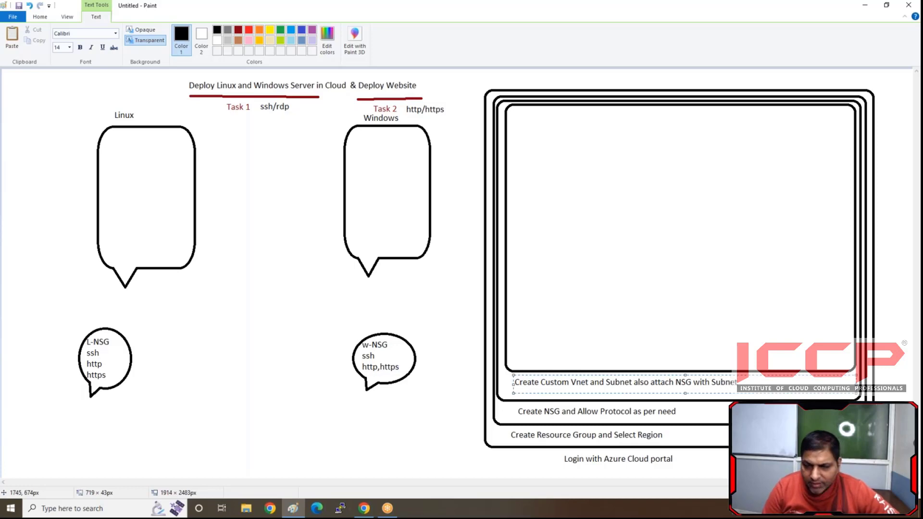
type("net")
left_click(181, 305)
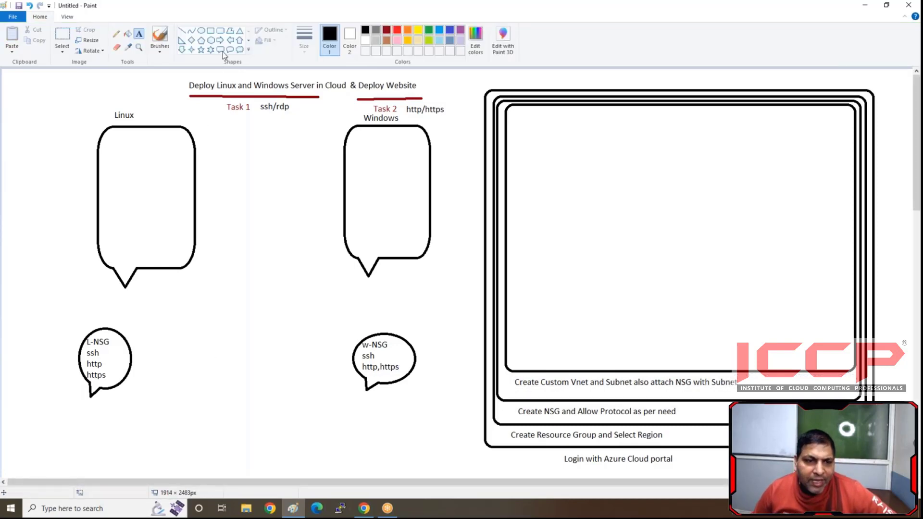
- Draw a diamond midway between the L-NSG and w-NSG callouts, slightly above their centres
left_click(191, 40)
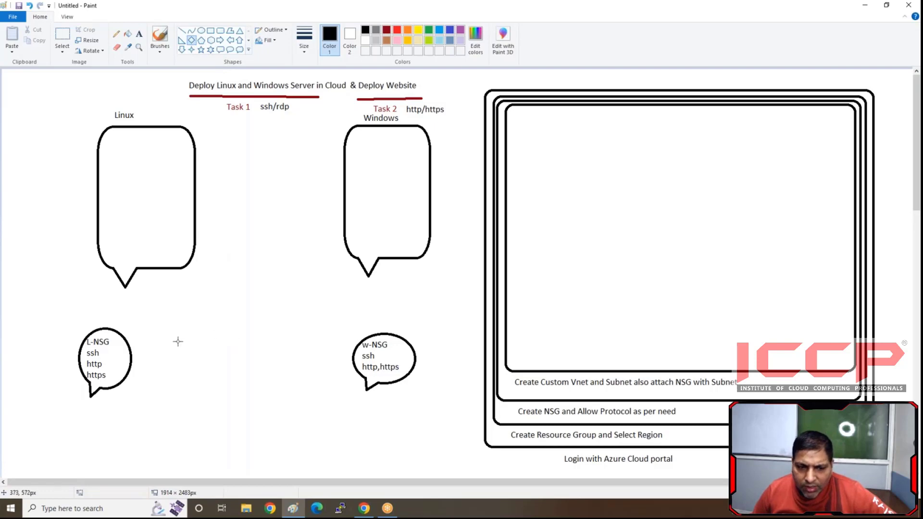
left_click_drag(185, 323, 310, 418)
left_click_drag(259, 377, 267, 344)
left_click(244, 428)
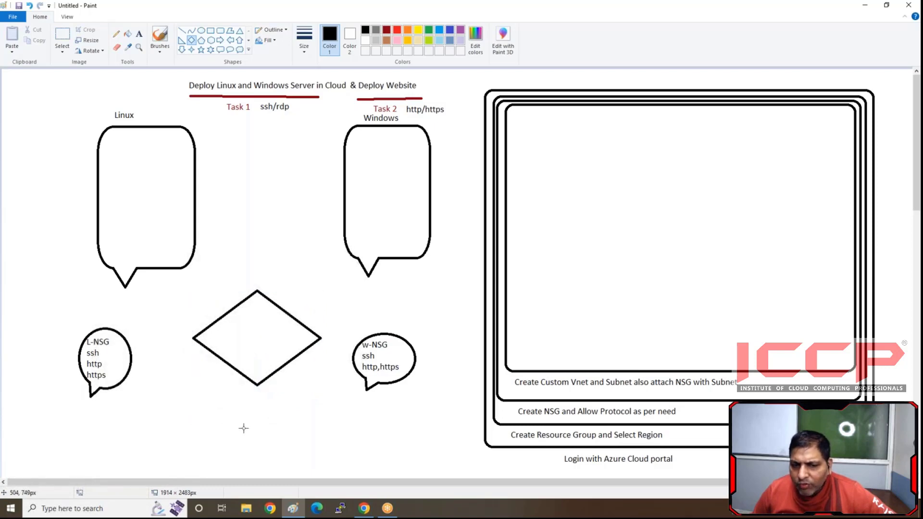
left_click_drag(241, 335, 236, 365)
key("Delete")
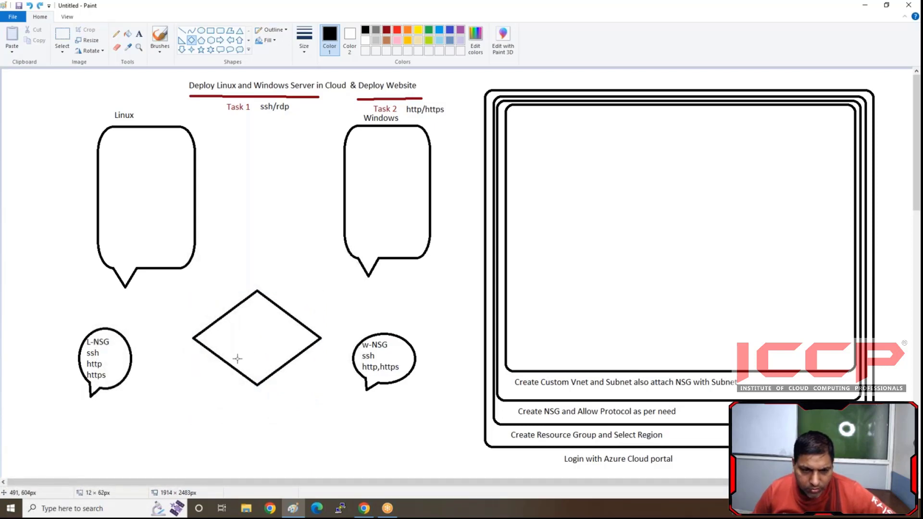
- Label the upper part of the diamond "WEB-VNET"
left_click(139, 34)
left_click(225, 322)
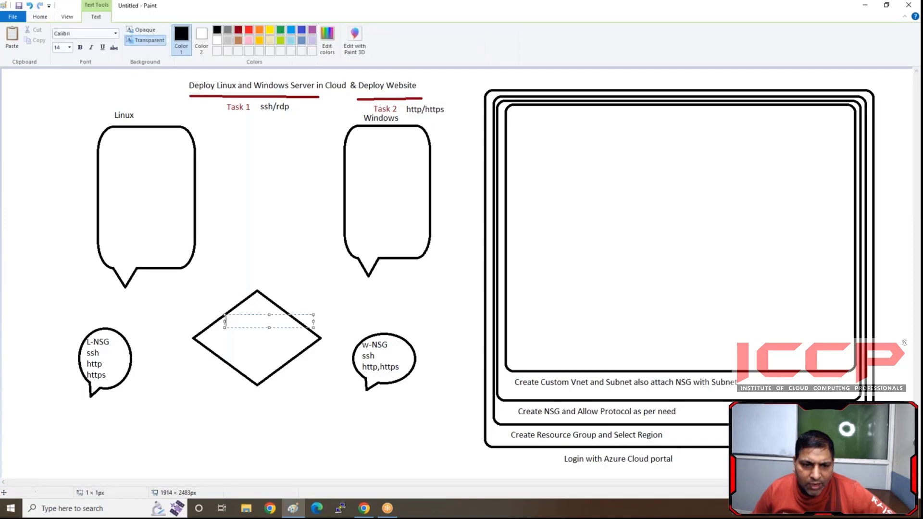
type("WEB")
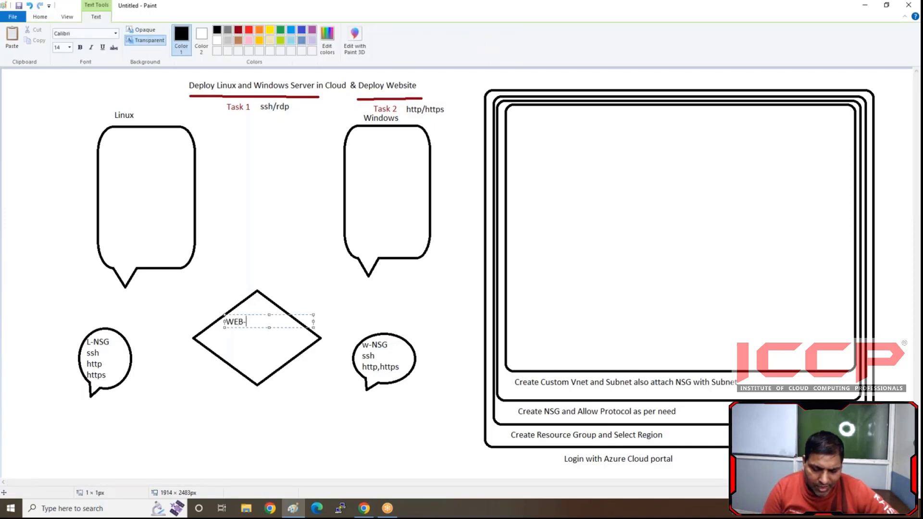
type("-VNET")
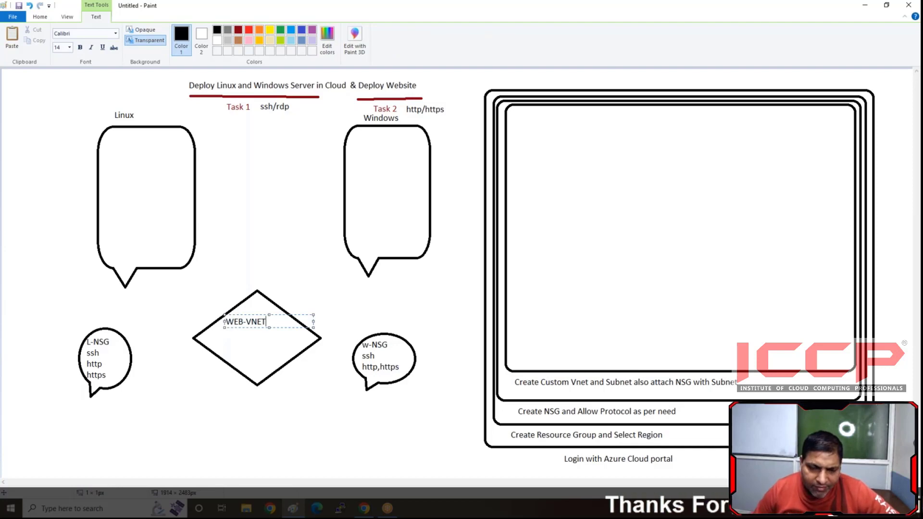
left_click(211, 338)
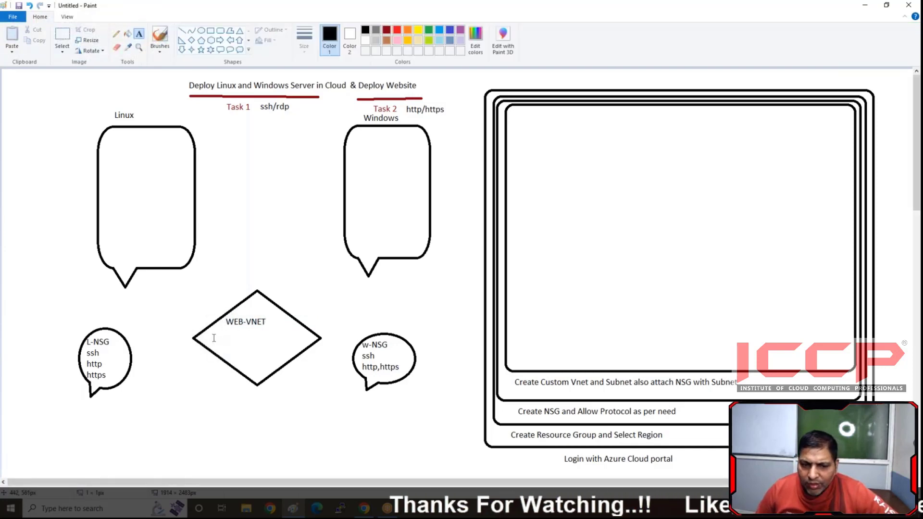
- Add the address range "192.168.1.0/24 (256)" below the WEB-VNET label in the diamond
left_click(211, 338)
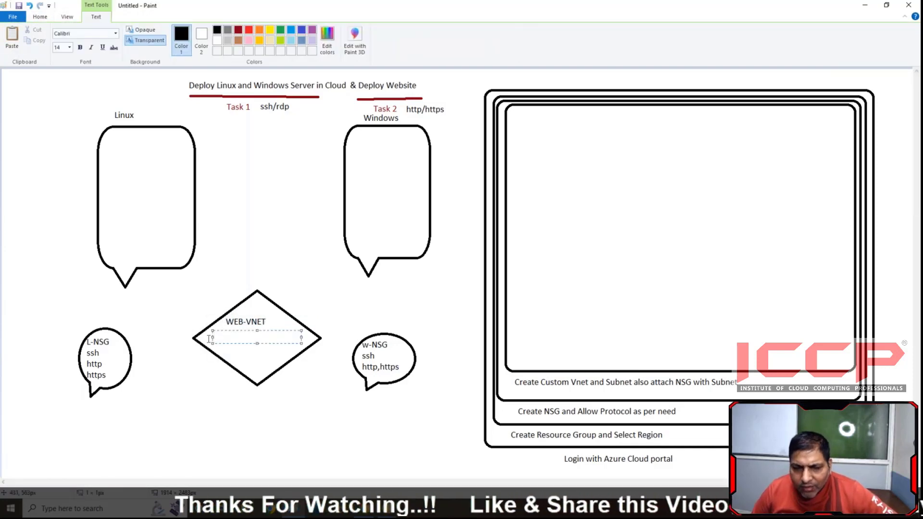
type("1")
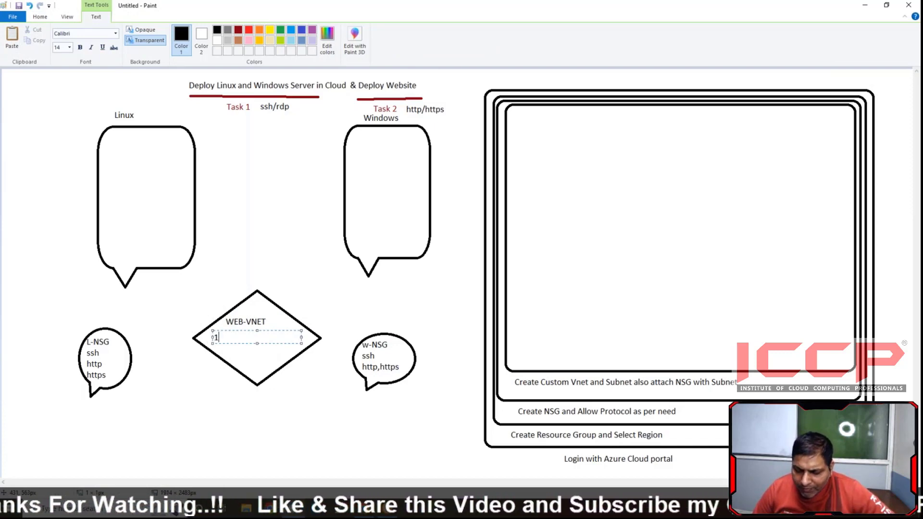
type("92.6")
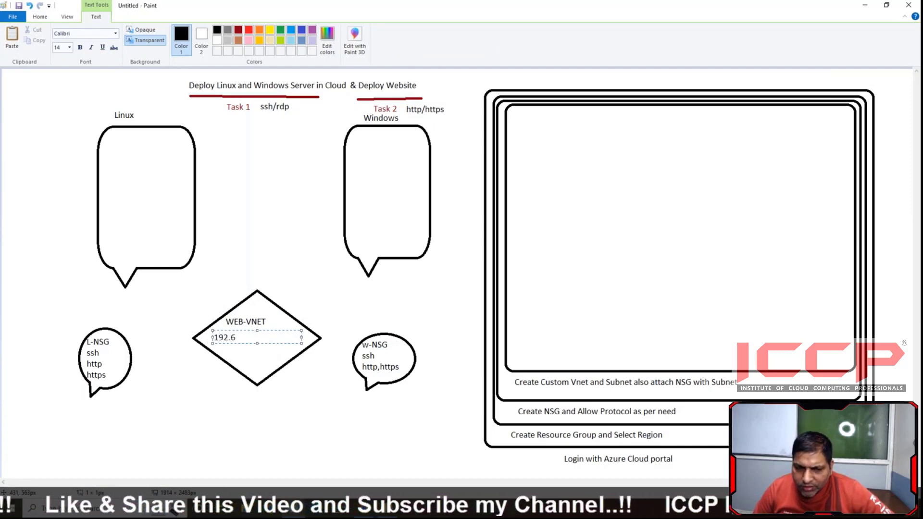
type("68")
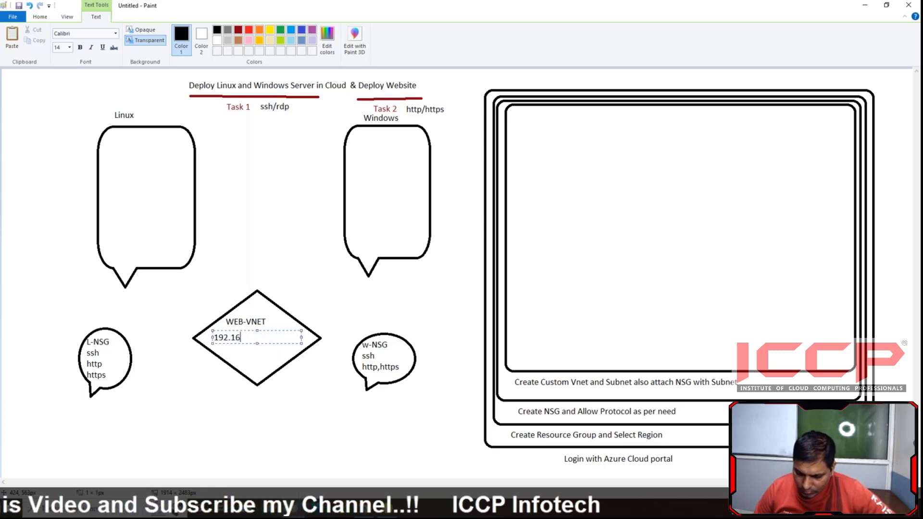
type(".1")
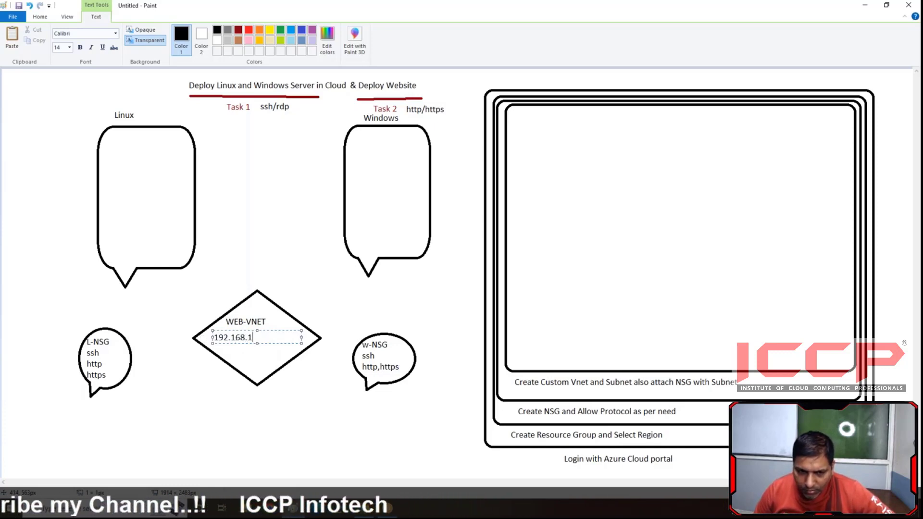
type(".0/24")
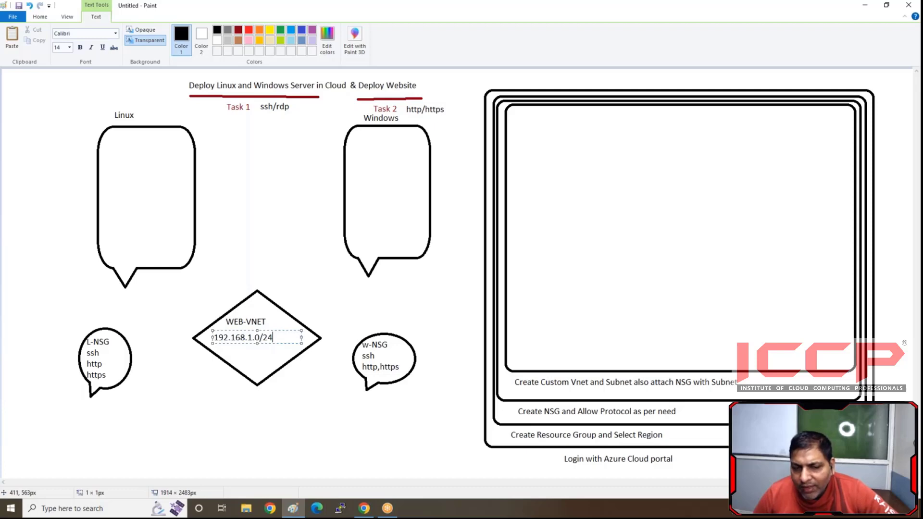
type("()")
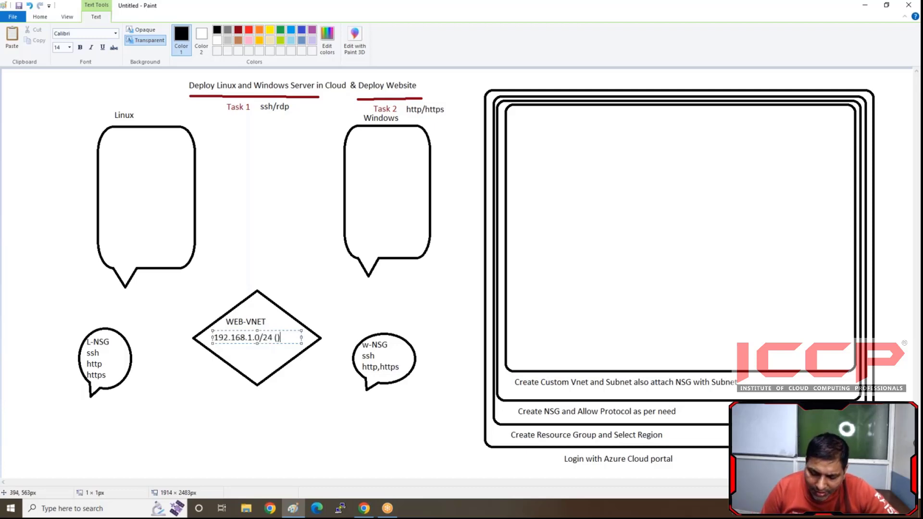
key("Left")
type("25")
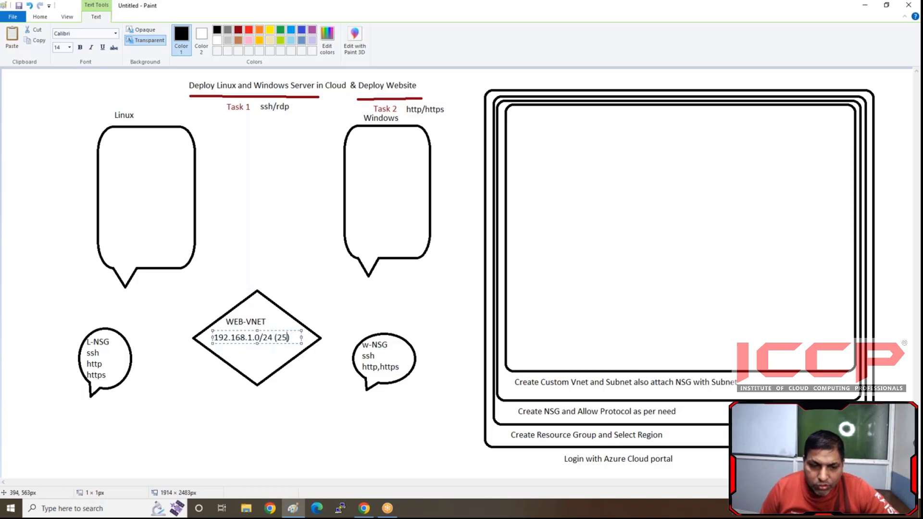
type("6")
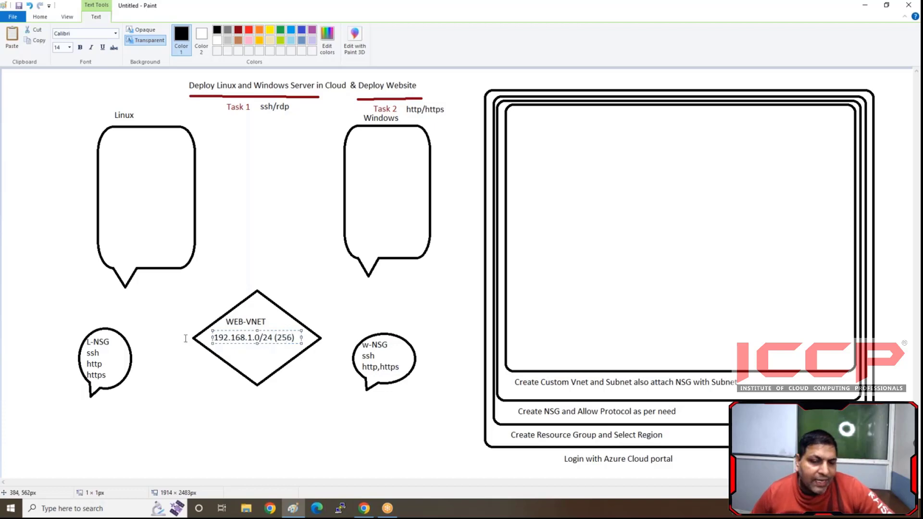
left_click(265, 362)
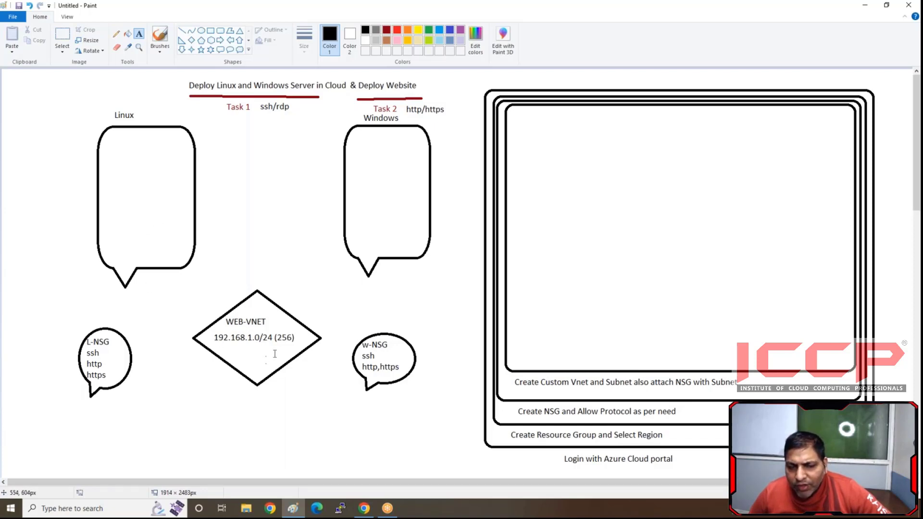
- Draw a rounded rectangle directly below the WEB-VNET diamond and another, about 255 × 80 px, directly above it
left_click(219, 32)
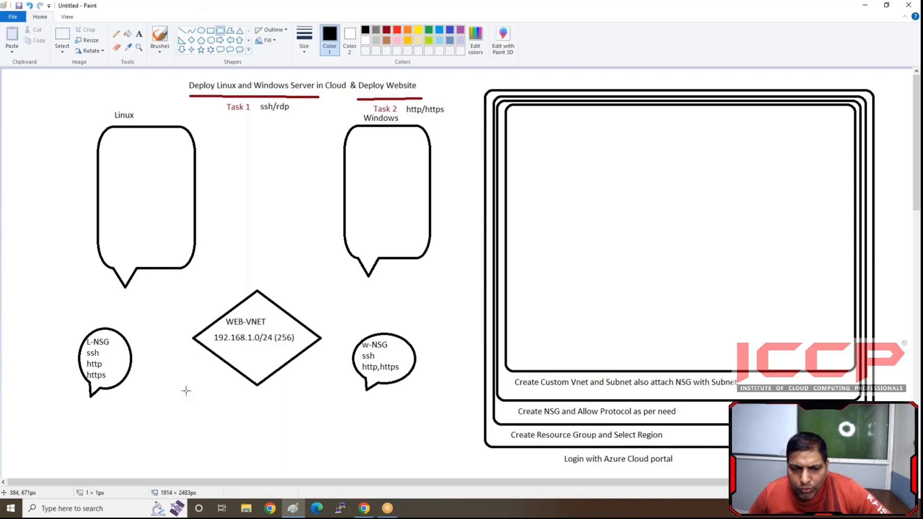
left_click_drag(186, 390, 320, 431)
left_click(284, 448)
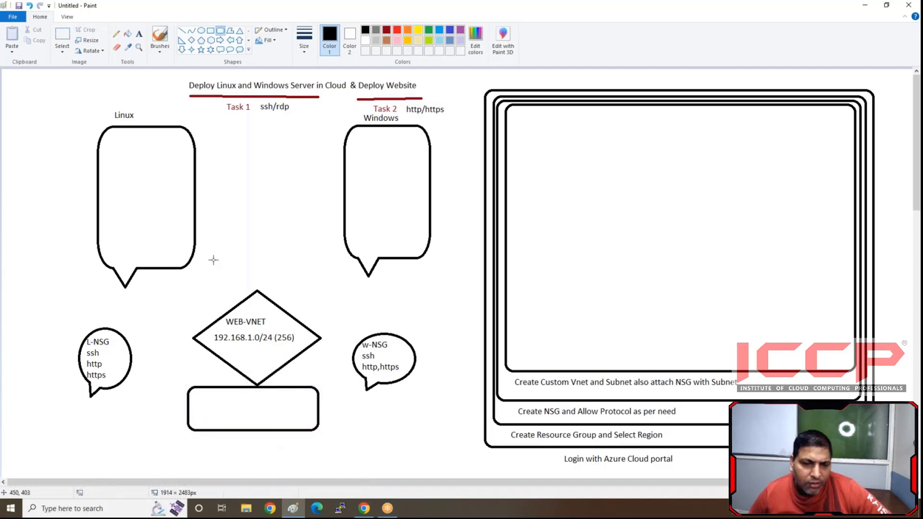
left_click_drag(203, 253, 325, 290)
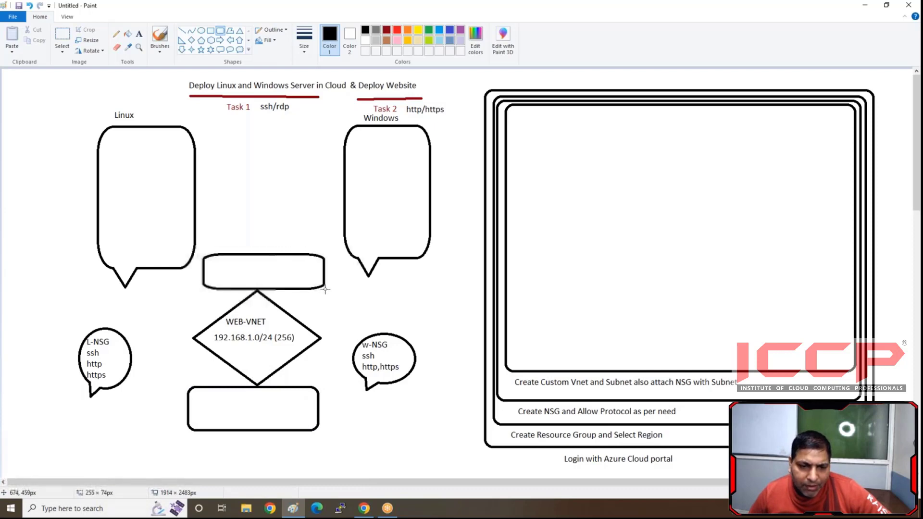
mouse_move(279, 265)
left_mouse_down()
mouse_move(290, 264)
mouse_move(280, 251)
left_mouse_up()
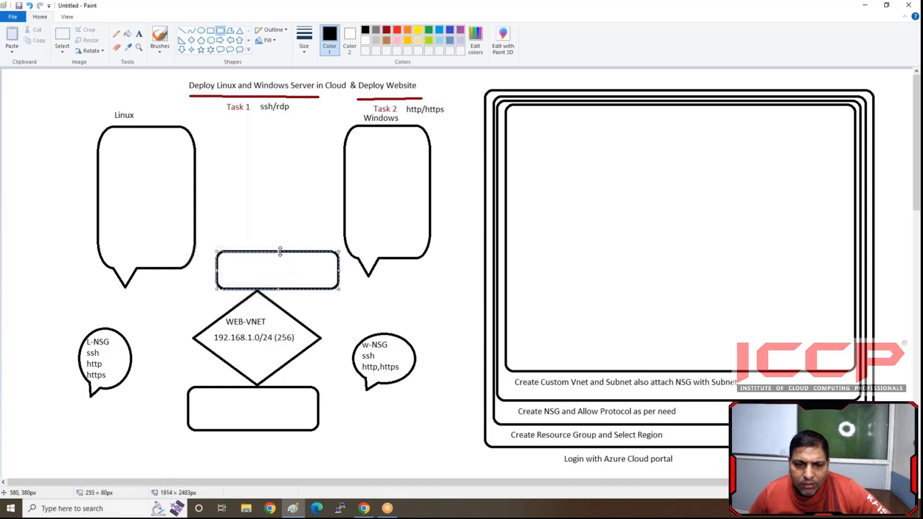
left_click(231, 453)
- Enter the label text "Windows" in the rounded rectangle above the WEB-VNET diamond
left_click(139, 34)
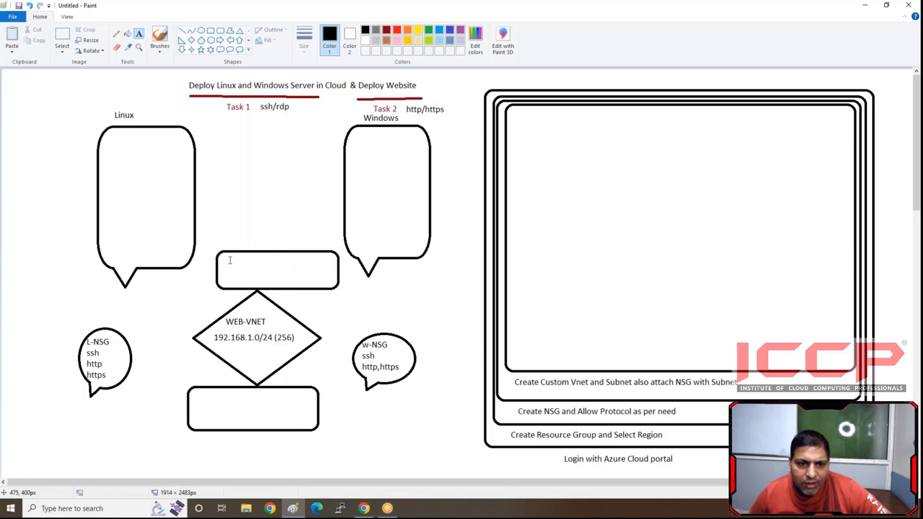
left_click(229, 253)
type("W")
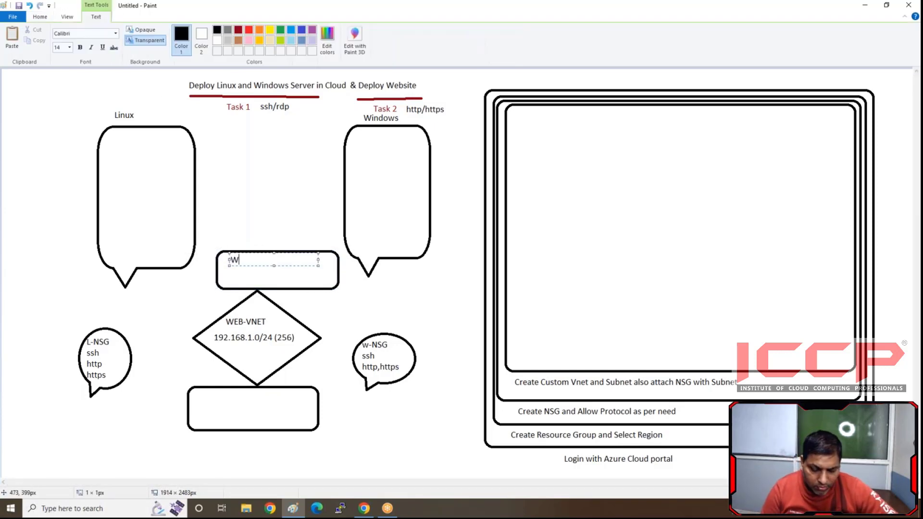
type("indows")
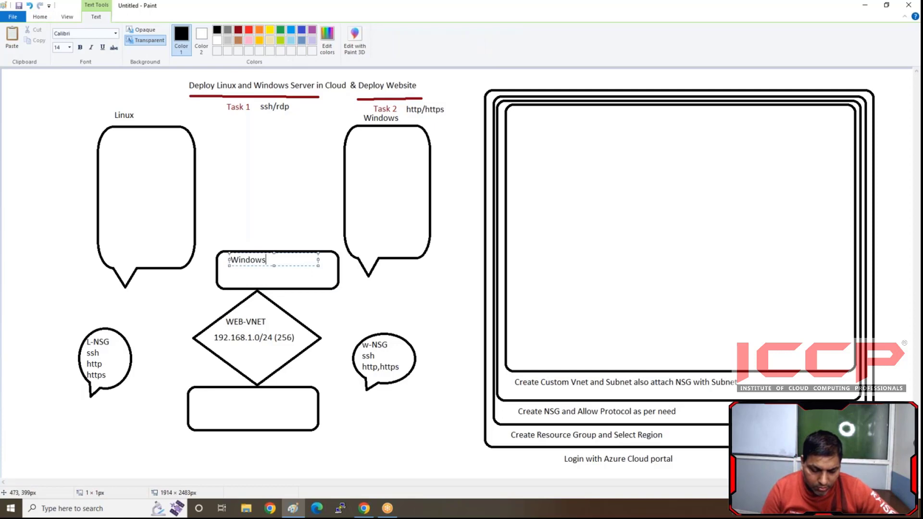
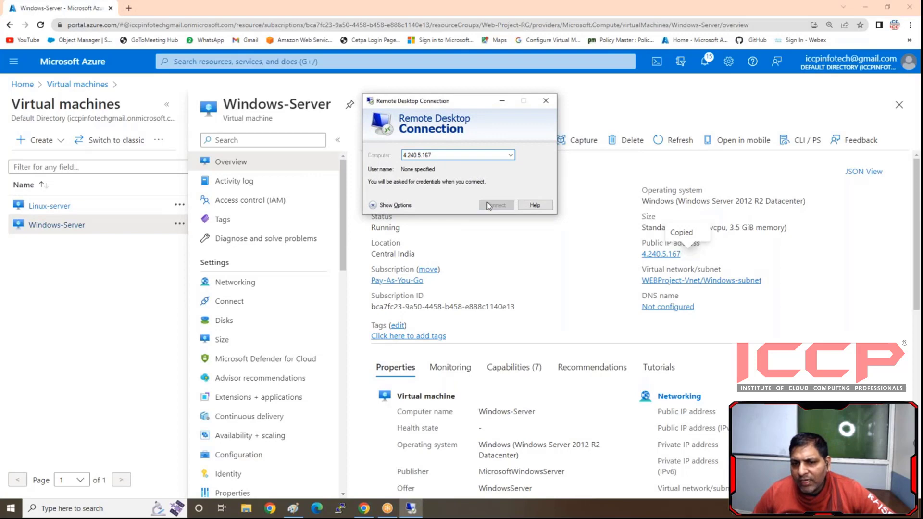
- Connect to the Windows server at 4.240.5.167 by Remote Desktop as iccp with the account password, accept its certificate, and minimize the session
left_click(489, 206)
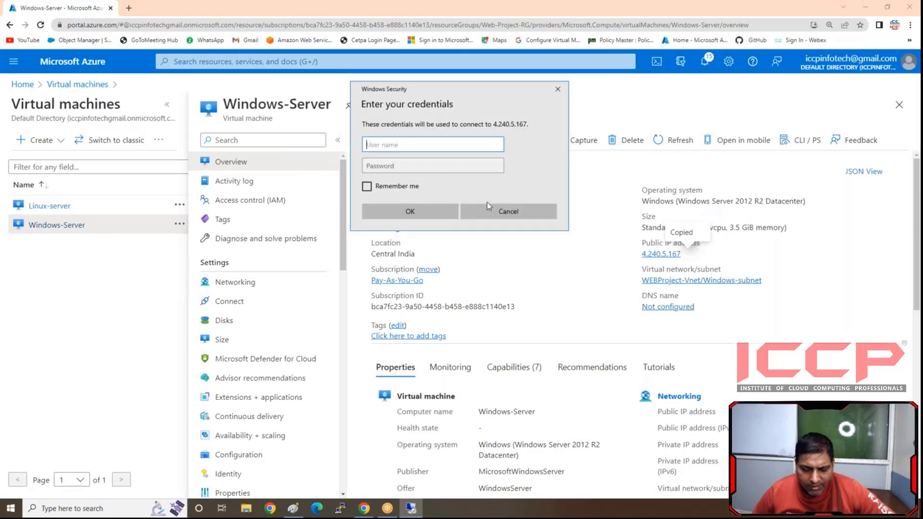
type("iccp")
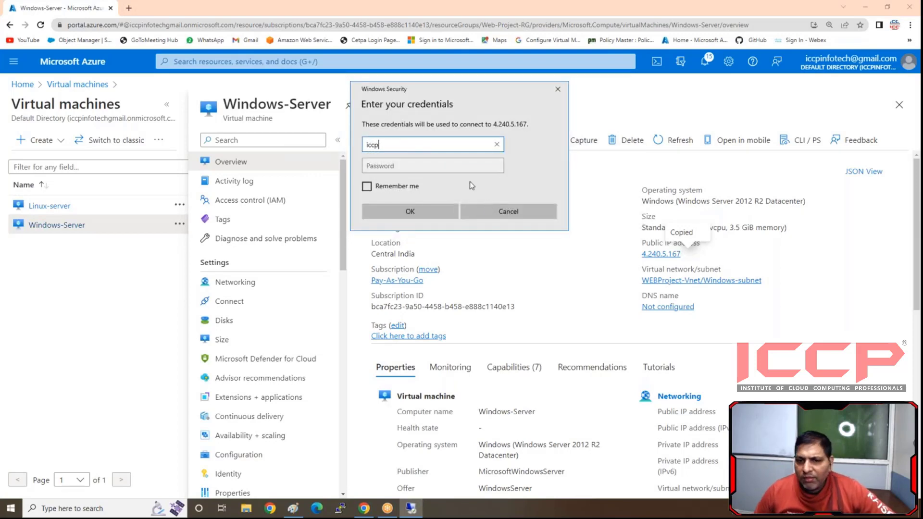
left_click(449, 160)
type("••")
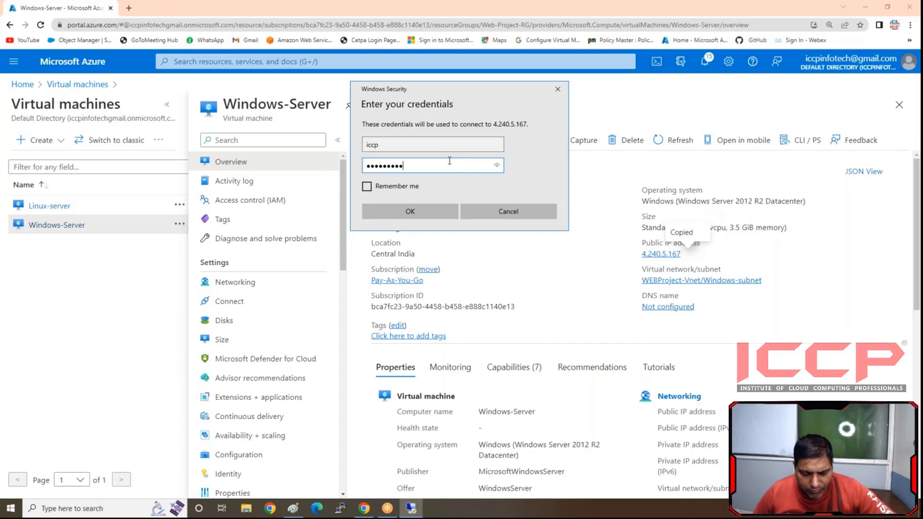
left_click(425, 210)
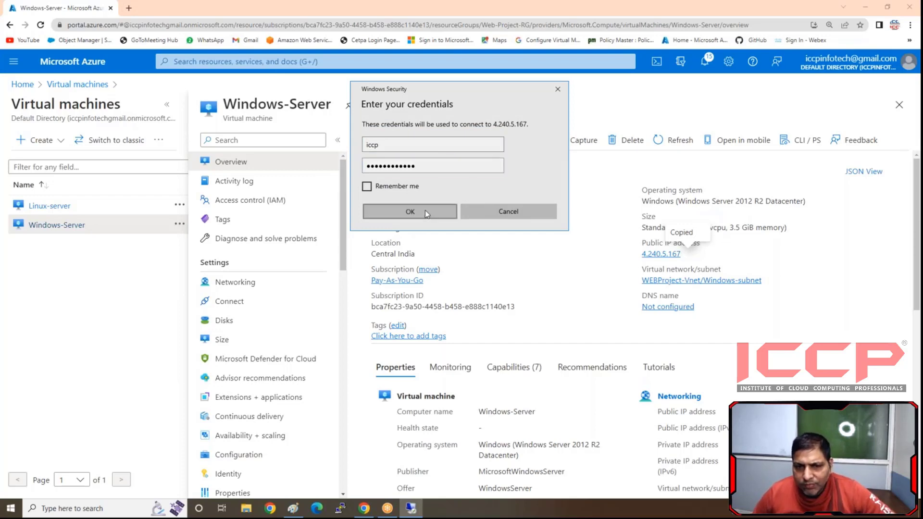
left_click(492, 238)
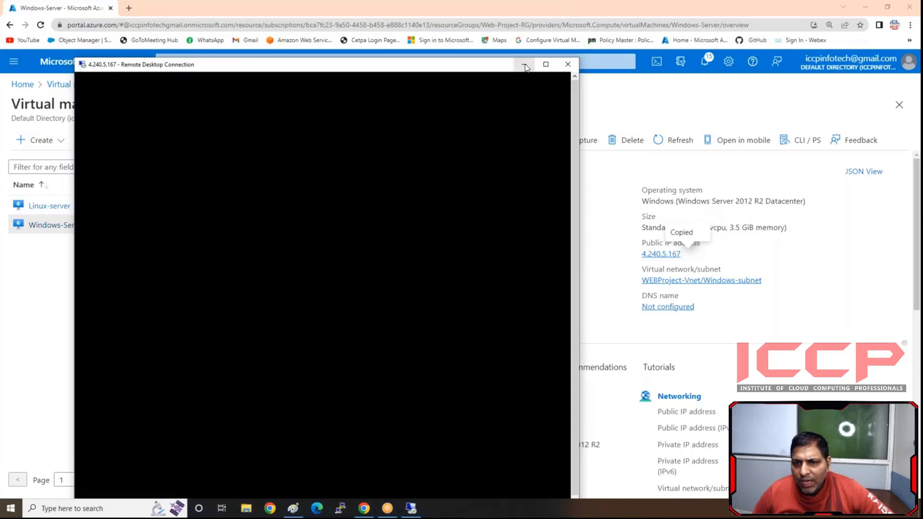
left_click(524, 65)
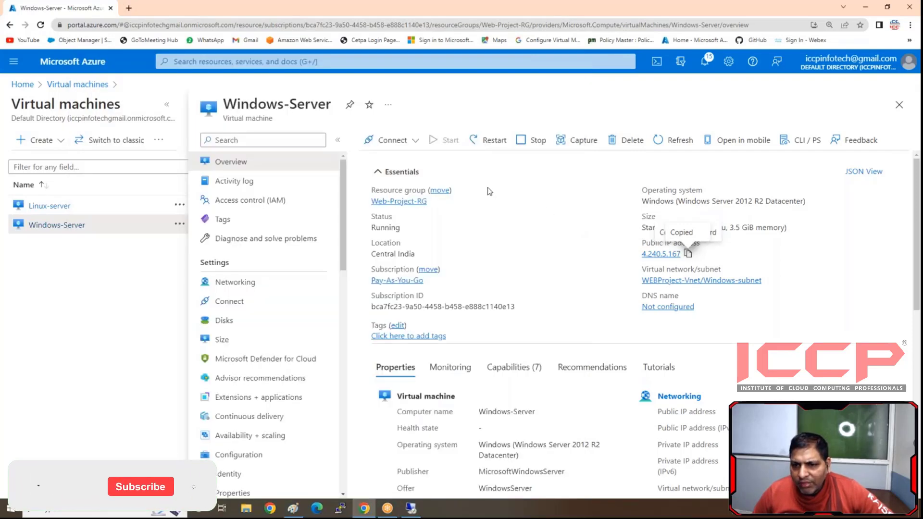
- Copy the public IP address of the Linux-server virtual machine and enter it as the host name in PuTTY
left_click(42, 207)
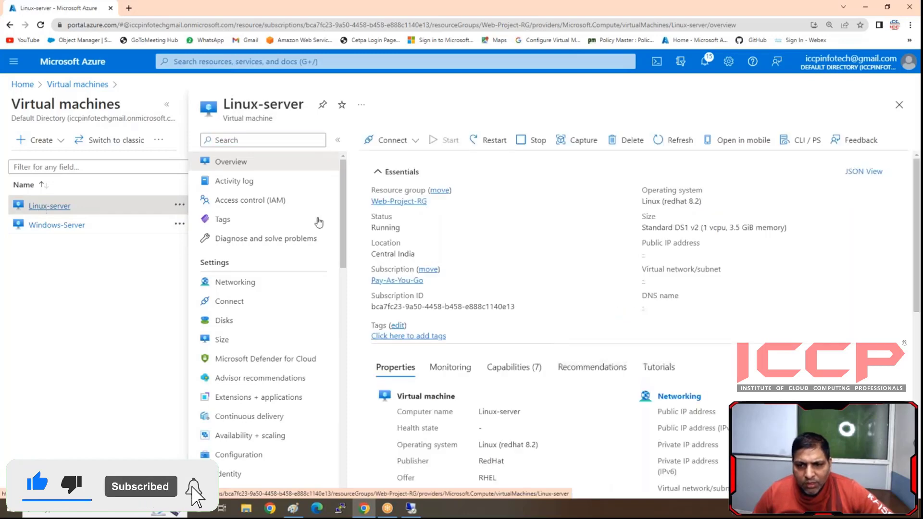
left_click(690, 253)
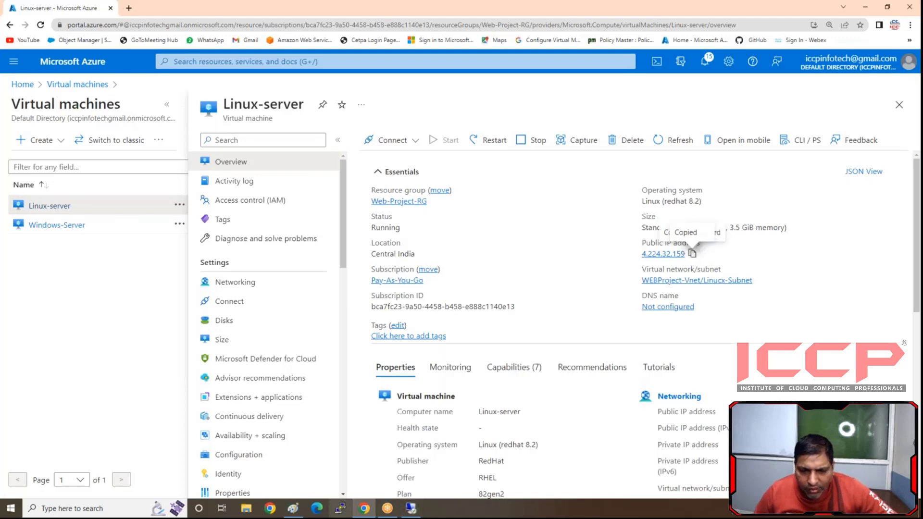
left_click(340, 508)
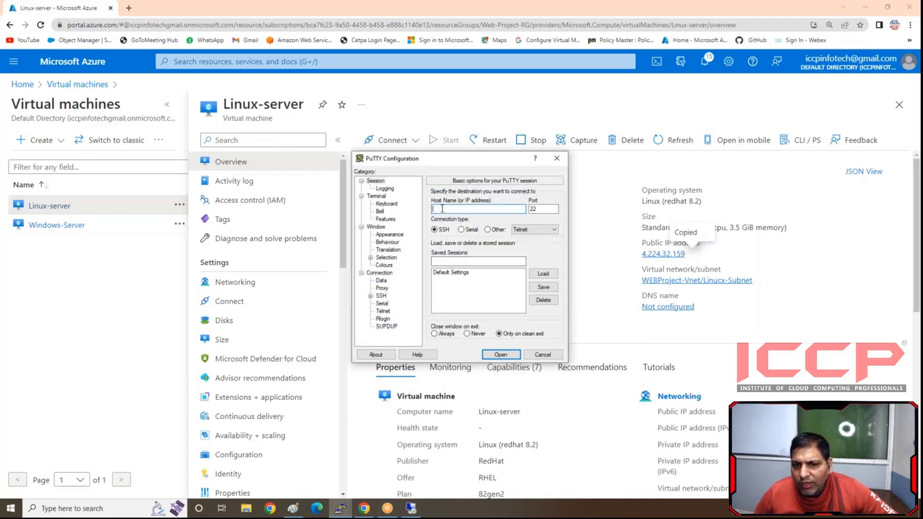
left_click(747, 18)
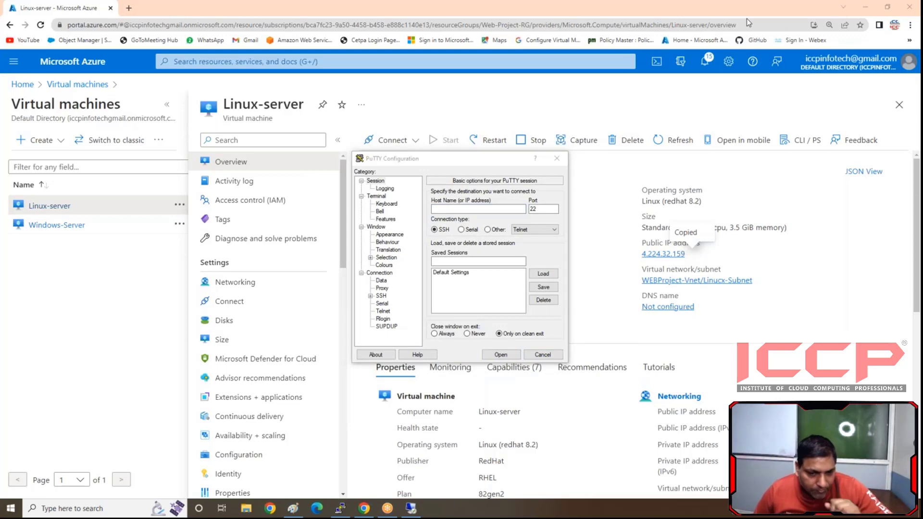
left_click(460, 209)
key("ctrl+v")
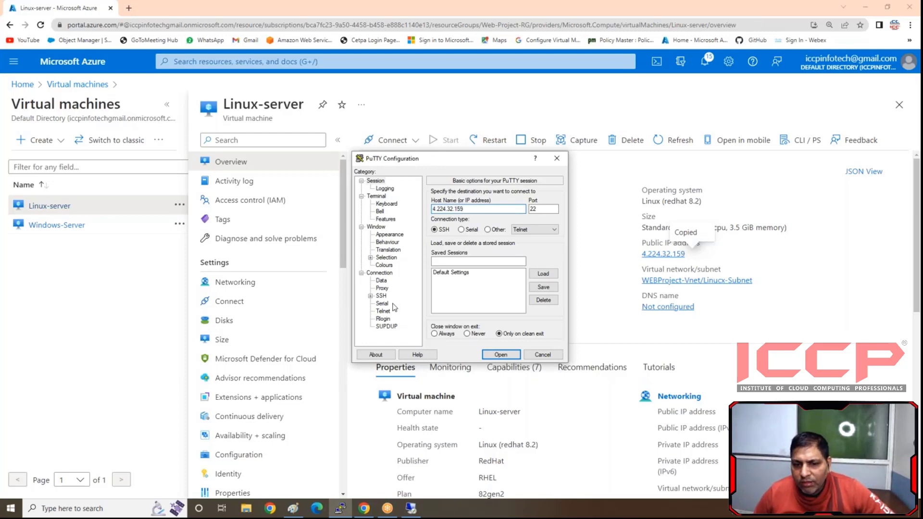
- Examine the SSH authentication options for the PuTTY session
left_click(371, 296)
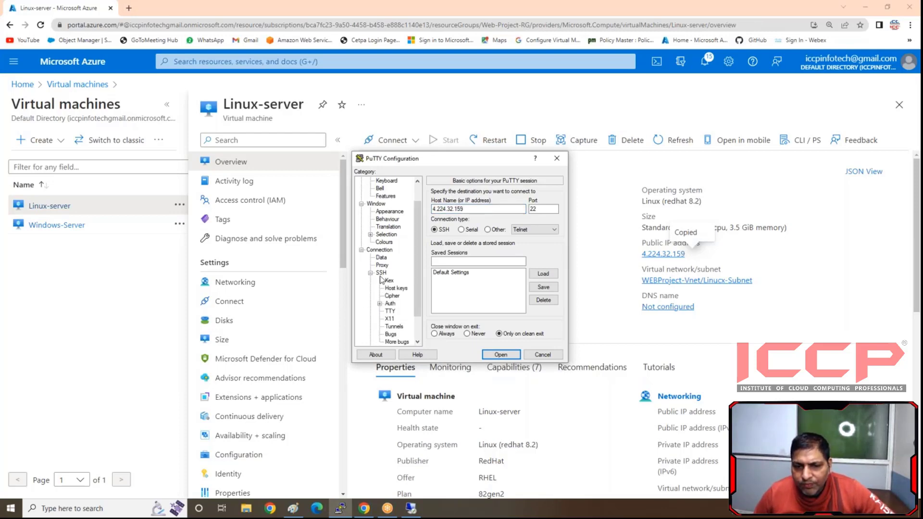
left_click(381, 273)
left_click(391, 304)
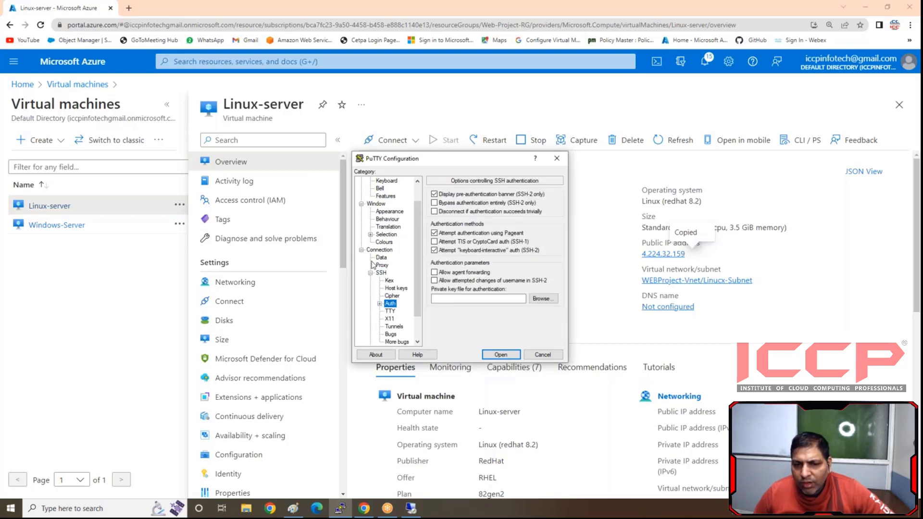
scroll(381, 218, "up", 1)
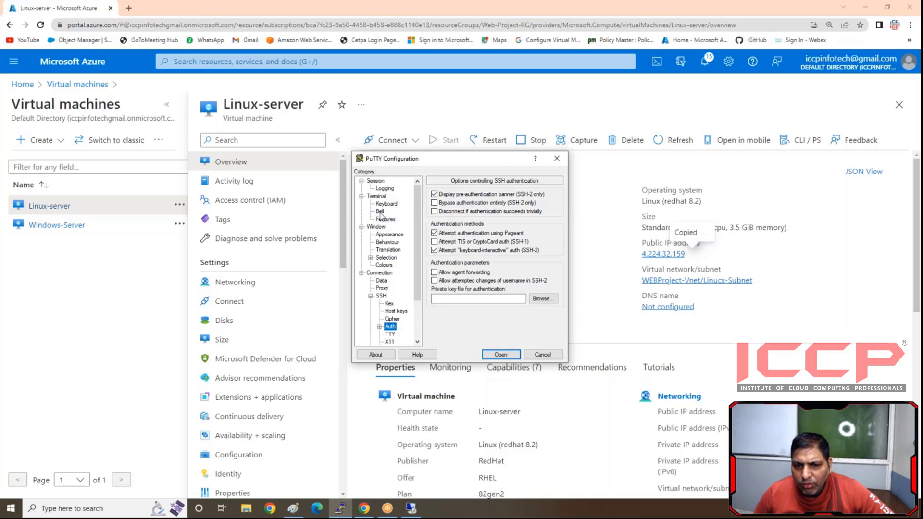
- Open the SSH session to 4.224.32.159 on port 22 and accept the server's host key
left_click(375, 180)
left_click(461, 208)
key("ctrl+v")
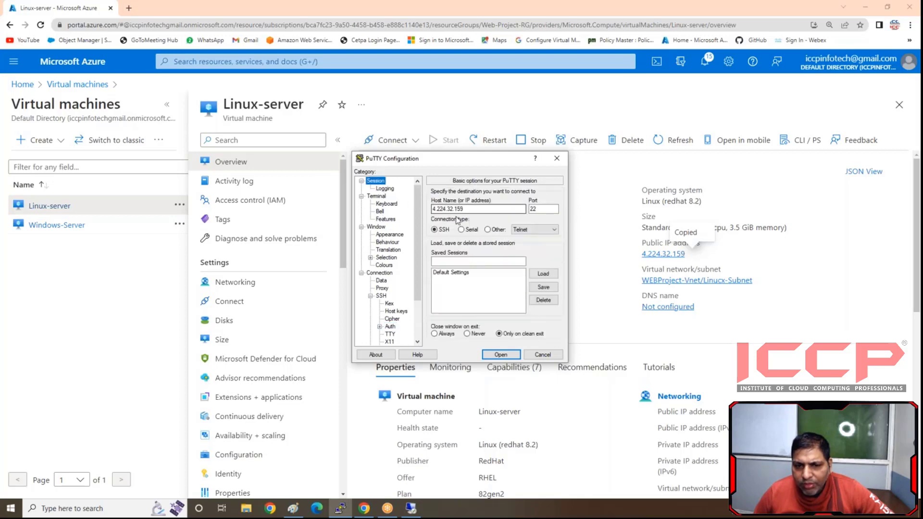
left_click(511, 355)
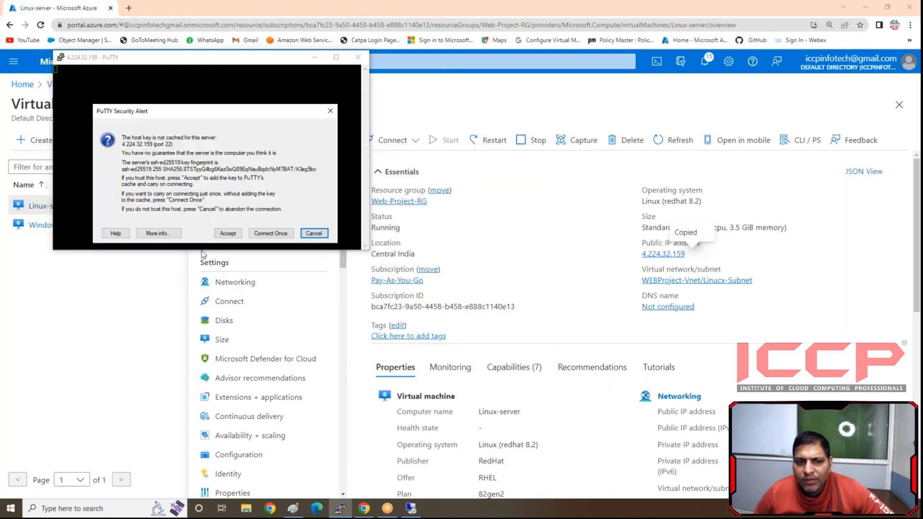
left_click(227, 233)
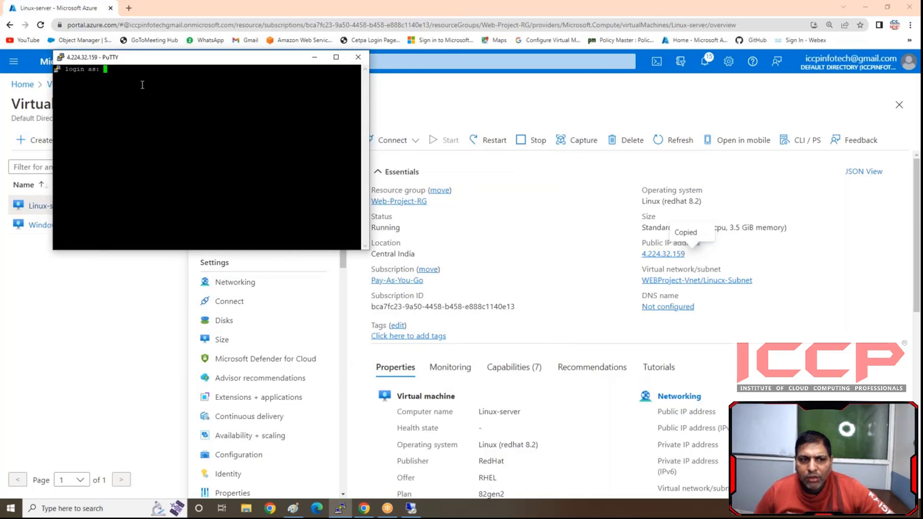
- Set the PuTTY terminal font to Courier New Regular, size 18, for the current session
right_click(153, 58)
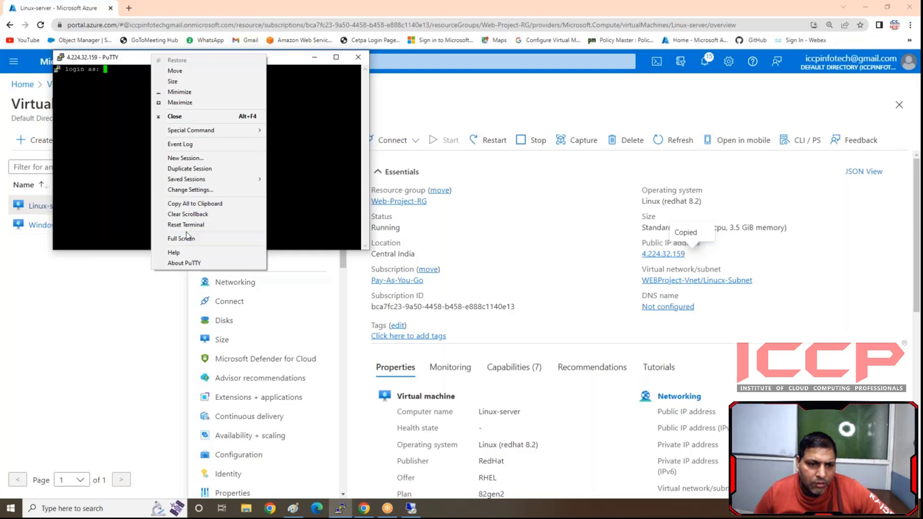
left_click(189, 189)
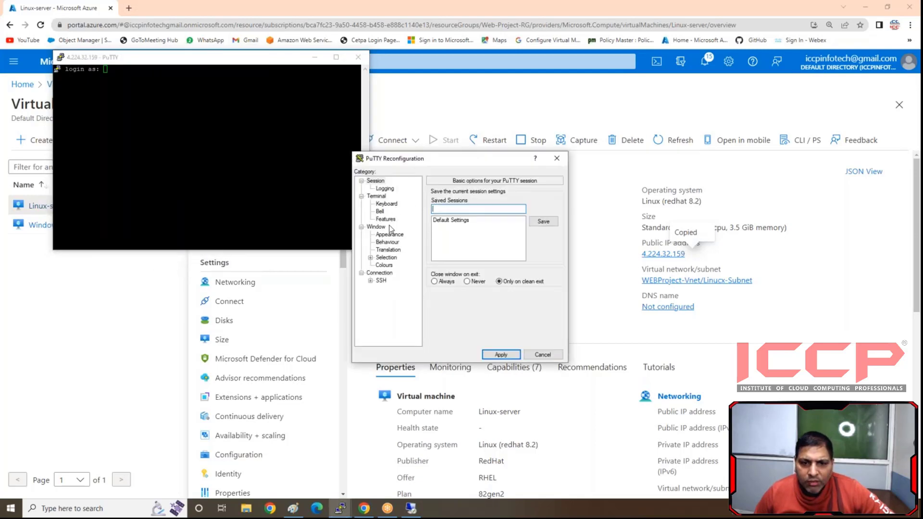
left_click(387, 219)
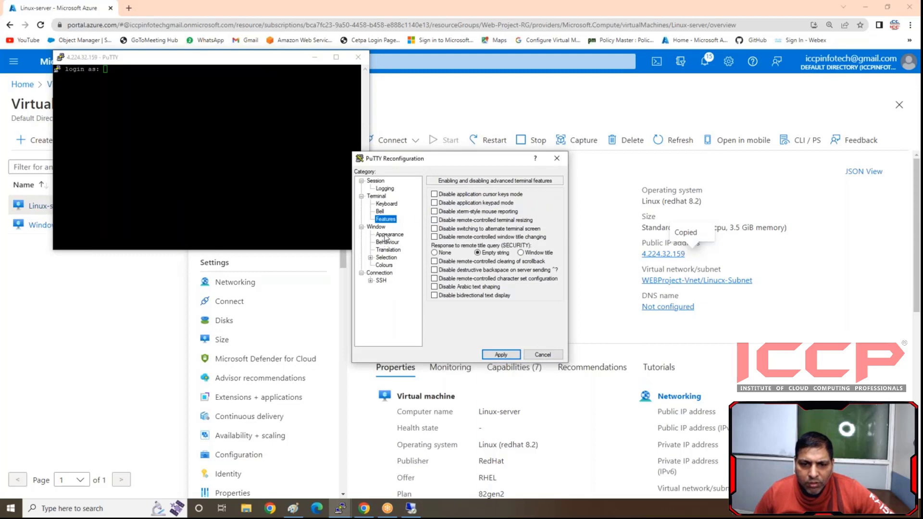
left_click(387, 235)
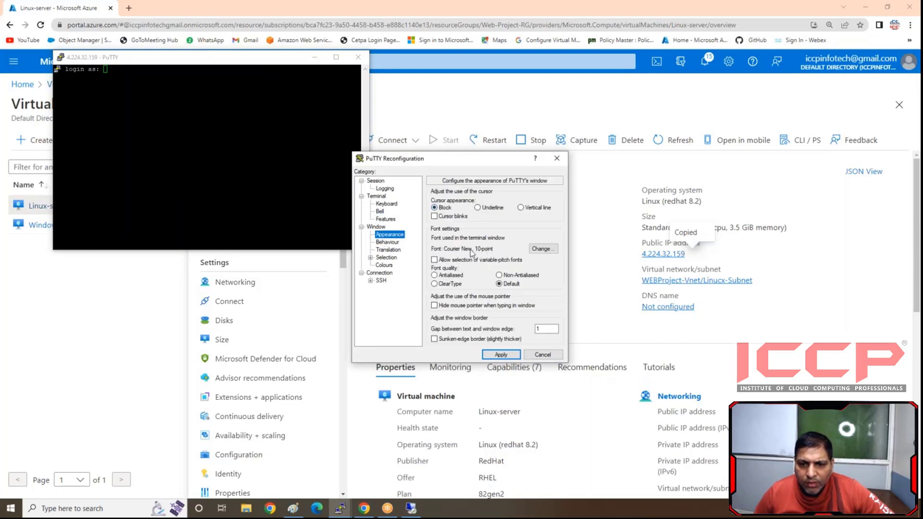
left_click(543, 248)
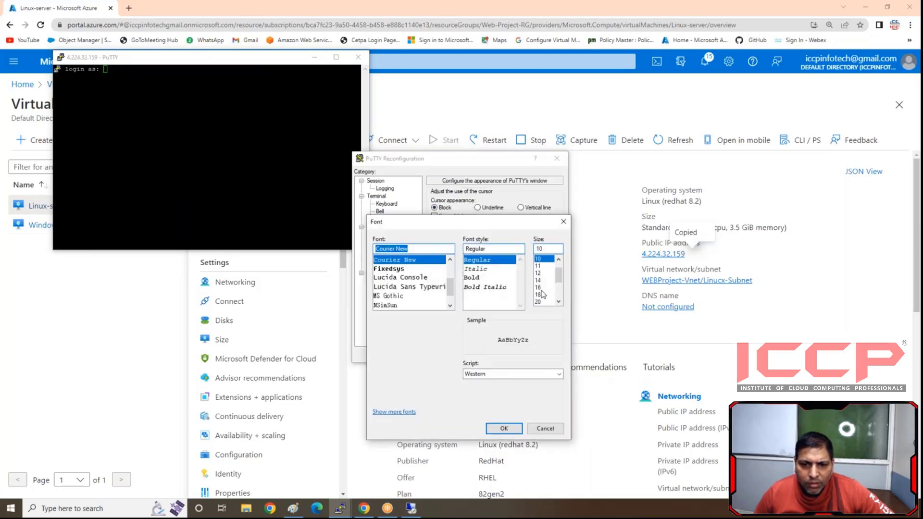
left_click(538, 294)
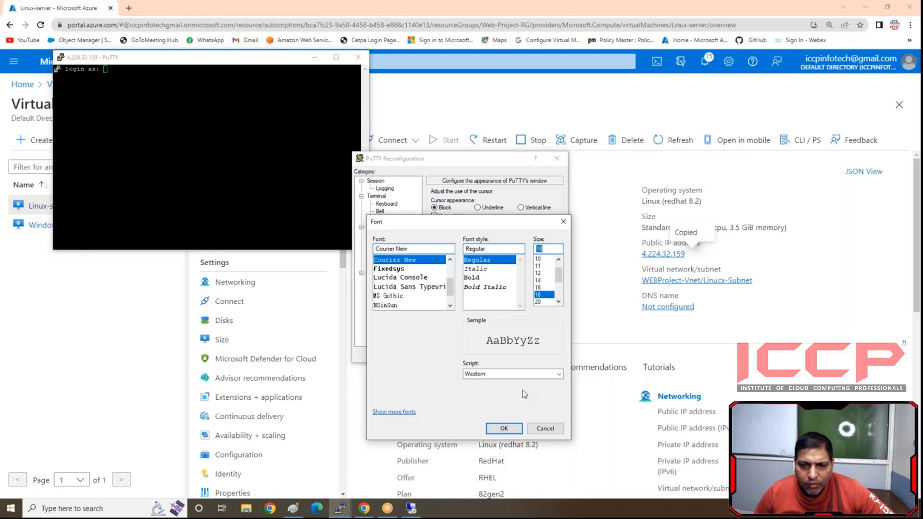
left_click(504, 428)
left_click(498, 356)
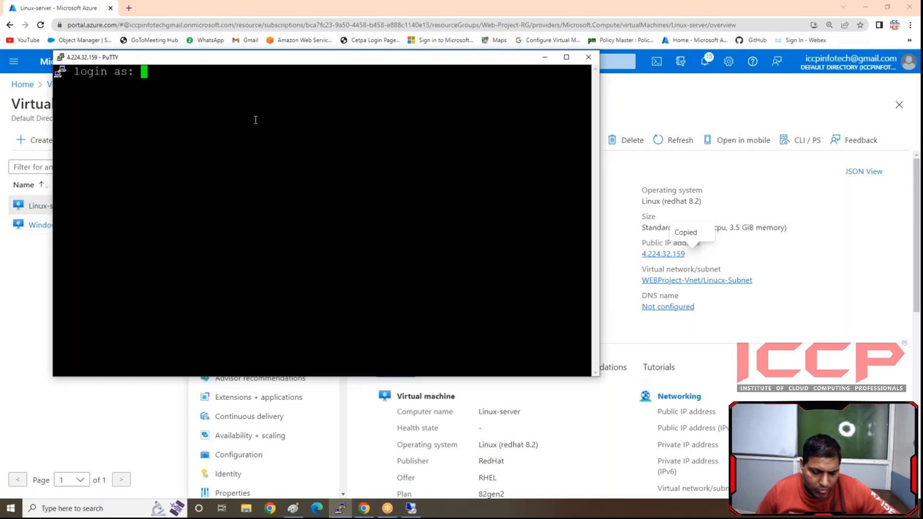
- Log in to the Linux server as iccp with the account password and add a few empty prompt lines
type("iccp")
key("Return")
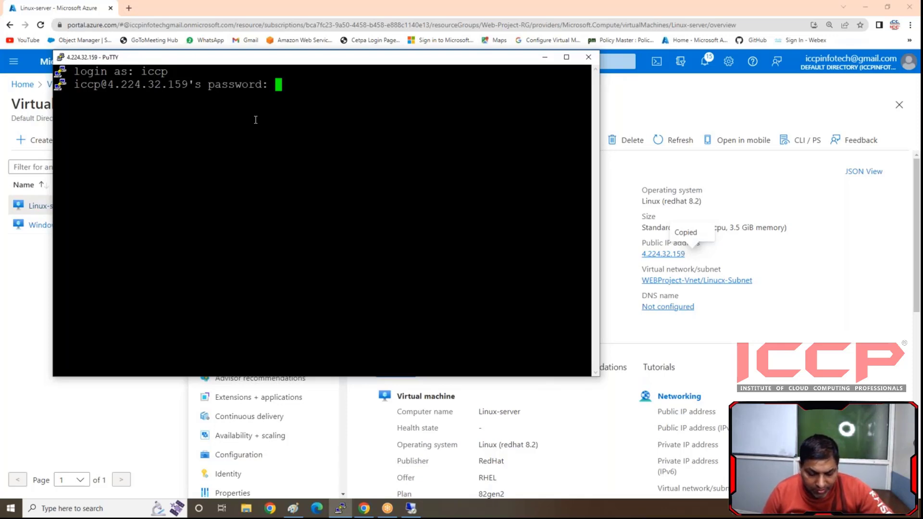
key("Return")
key("Return")
key("Return")
key("Return")
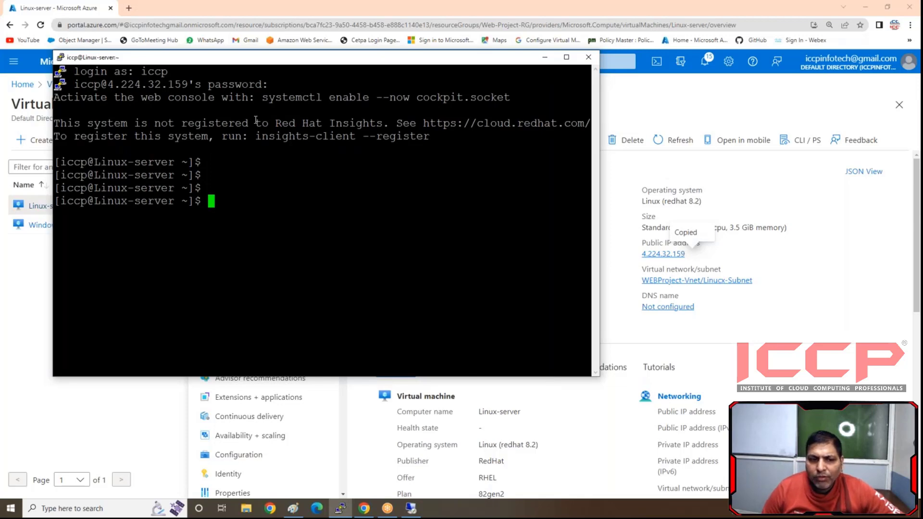
- Switch from the Linux terminal to the Windows server's Remote Desktop session and show it full screen
left_click(545, 57)
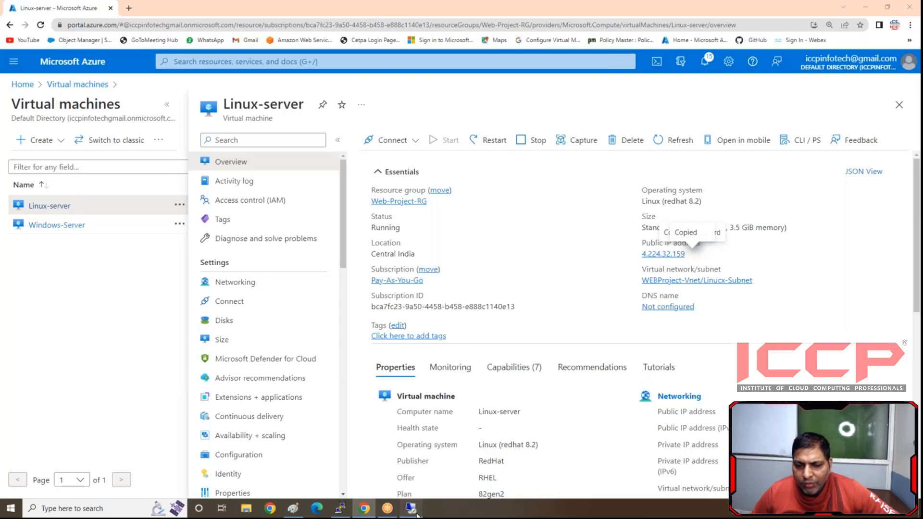
left_click(414, 511)
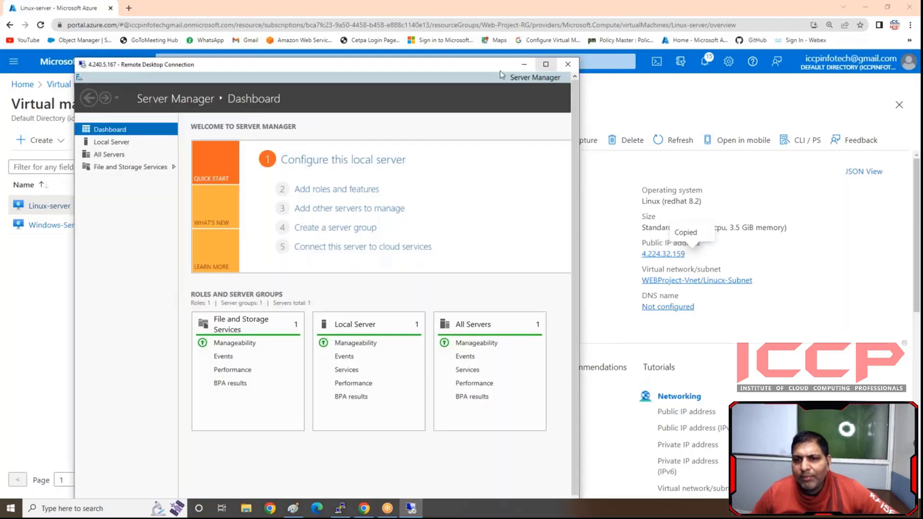
left_click(546, 64)
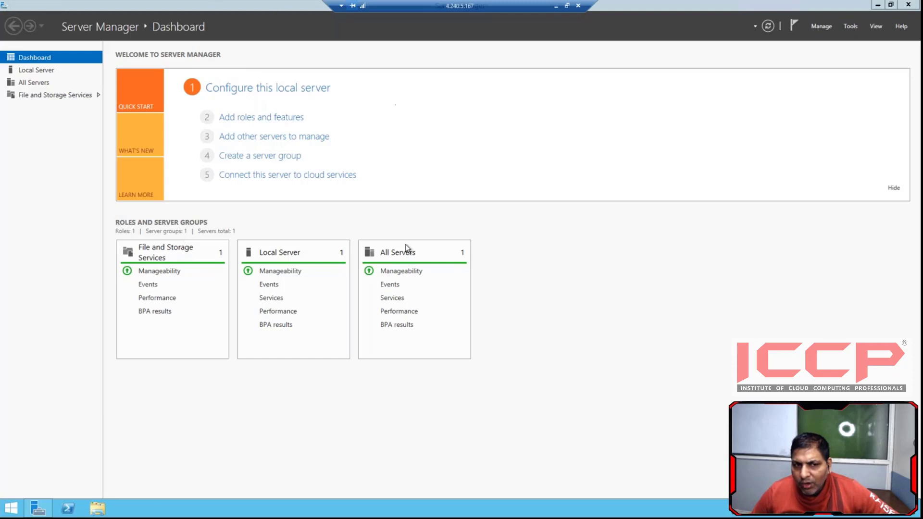
- Start adding roles and features with a role-based installation on Windows-Server and proceed to the server role selection
left_click(263, 117)
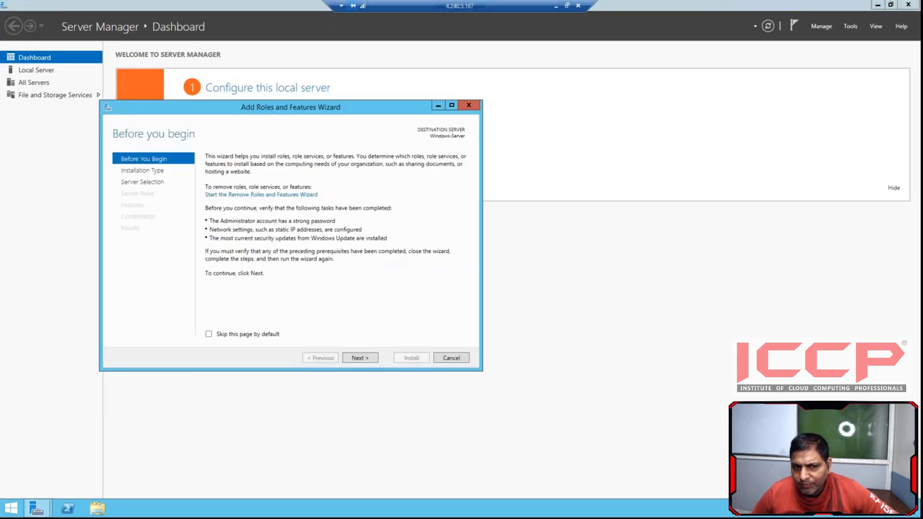
left_click(358, 359)
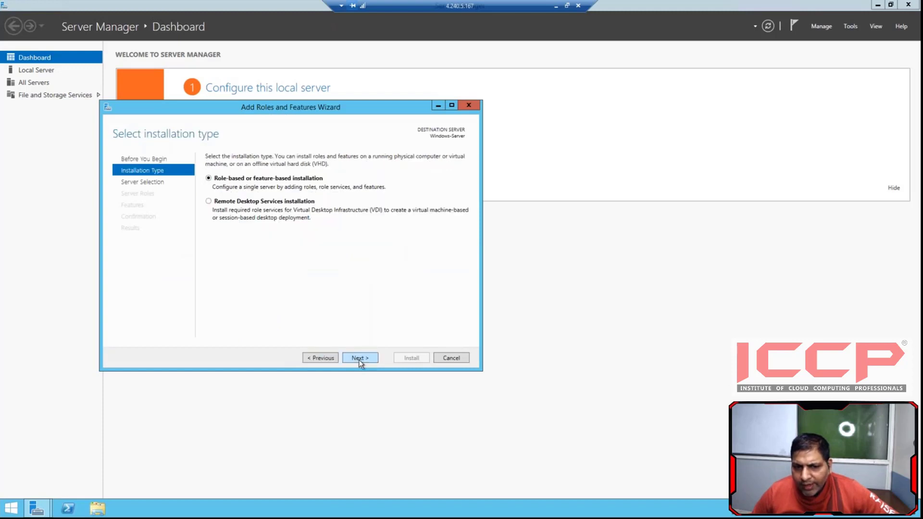
left_click(358, 358)
left_click(359, 359)
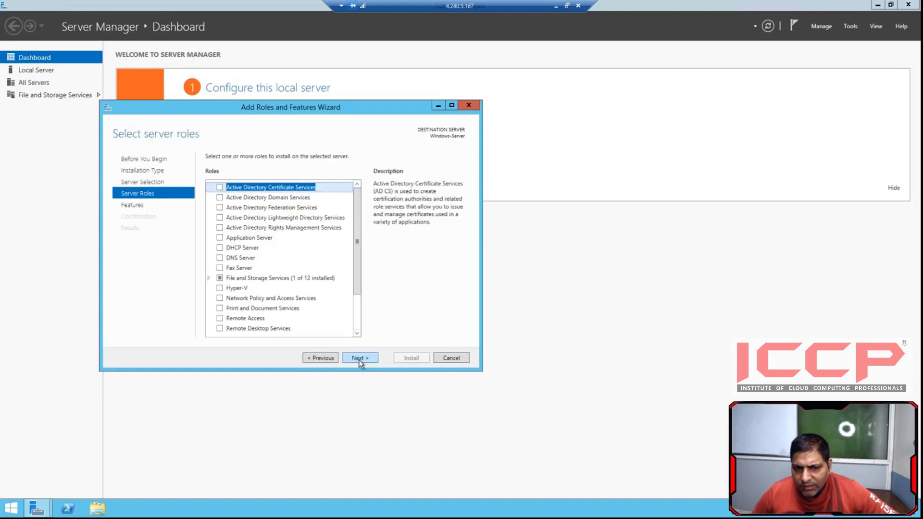
- Select the Web Server (IIS) role with its required features and continue without choosing additional features
scroll(281, 238, "down", 2)
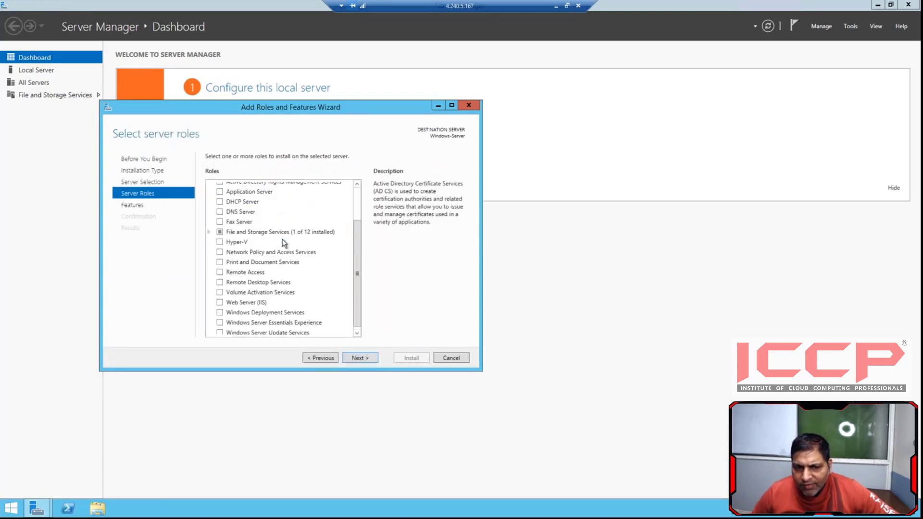
left_click(219, 303)
left_click(309, 312)
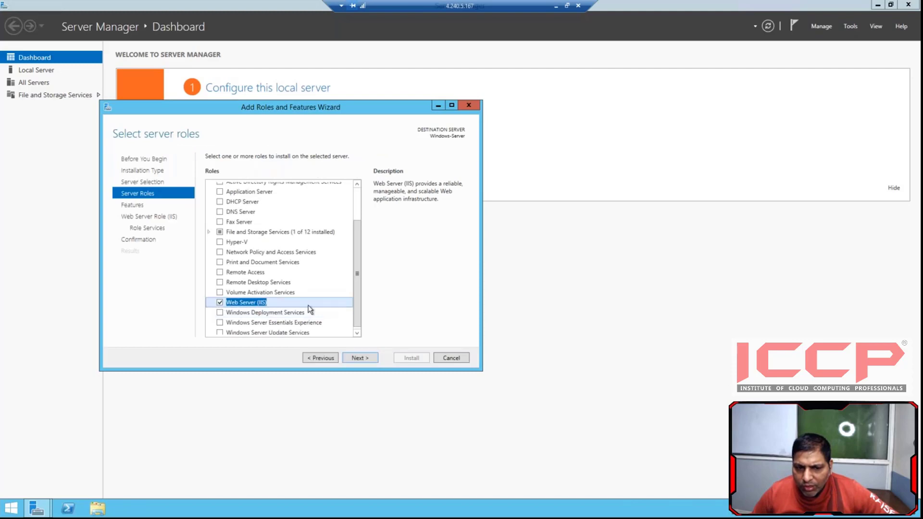
left_click(362, 358)
left_click(358, 359)
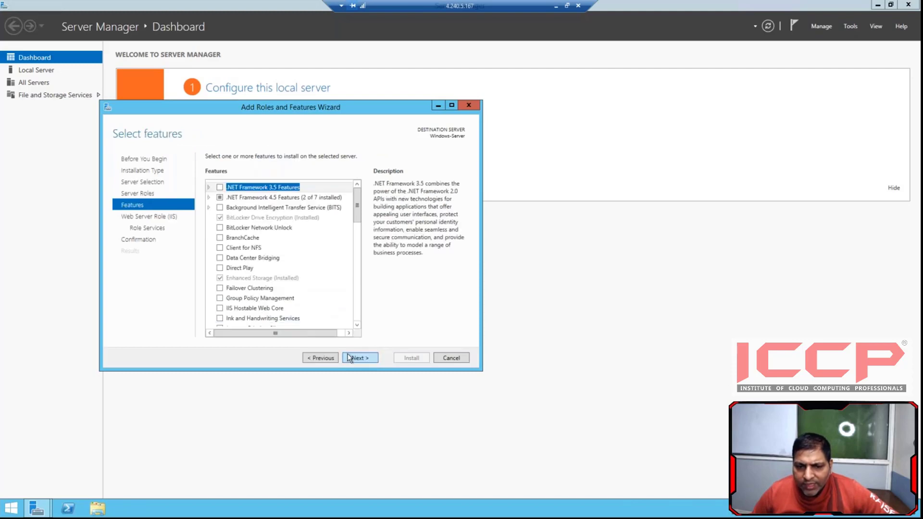
- Accept the default Web Server (IIS) role services and install the role on Windows-Server
left_click(355, 359)
left_click(356, 358)
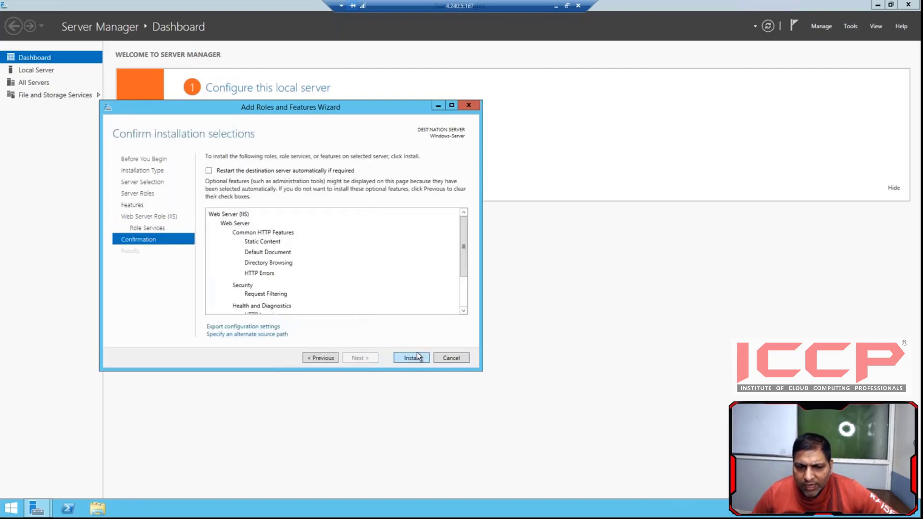
left_click(412, 357)
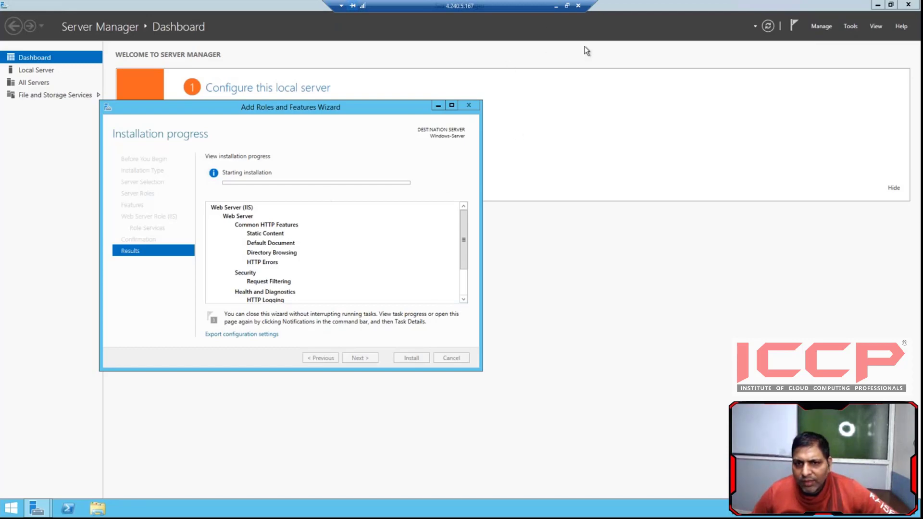
- Switch to the Linux server's terminal and try installing a web server package with sudo yum install https -y
left_click(555, 6)
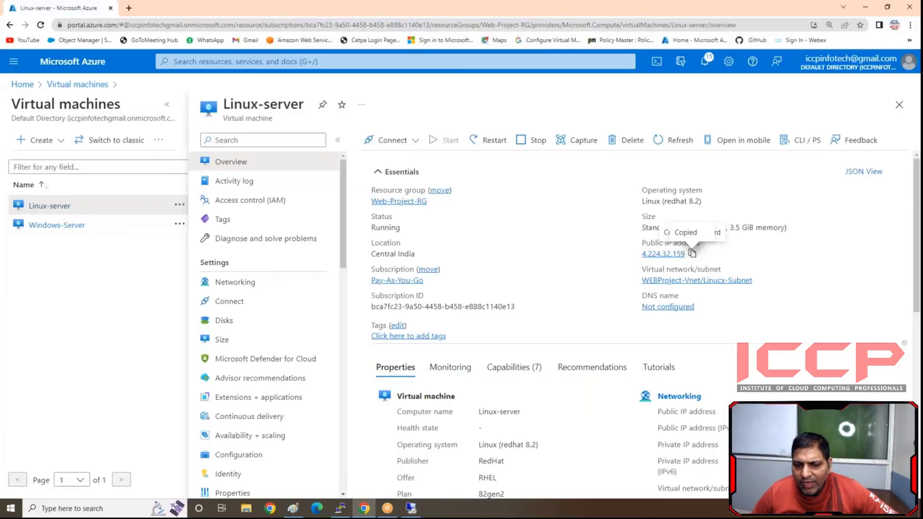
left_click(340, 509)
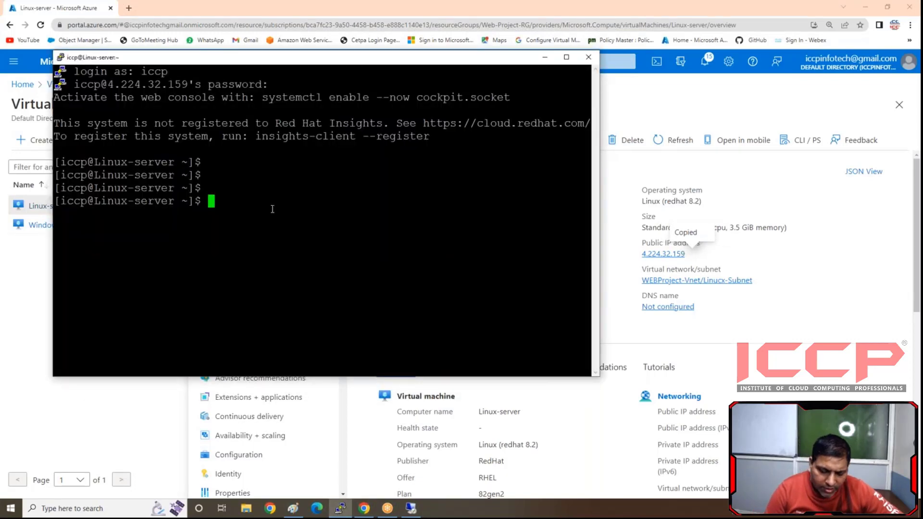
type("yum")
key("BackSpace")
key("BackSpace")
key("BackSpace")
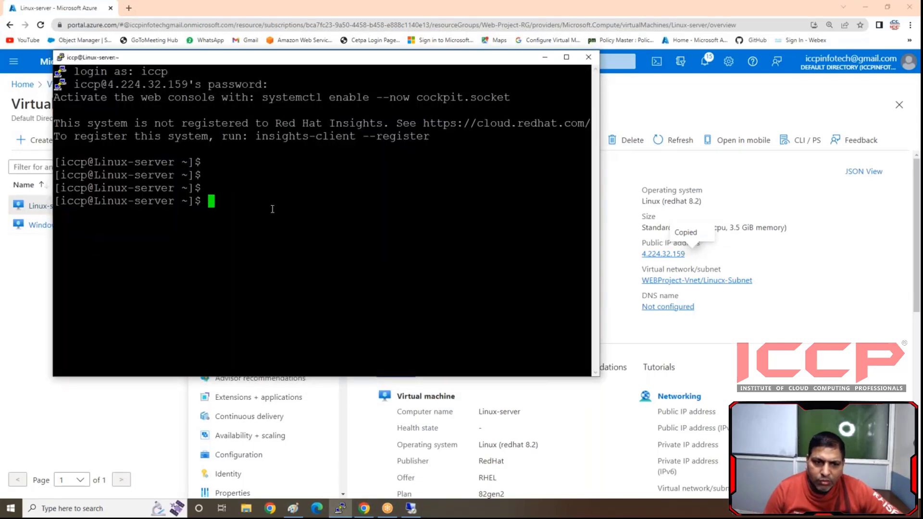
type("sudo ")
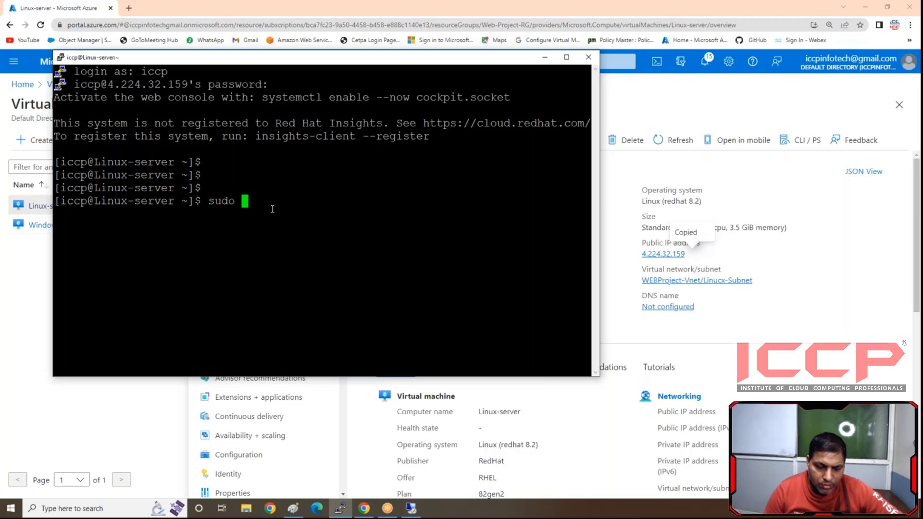
type("yum insta")
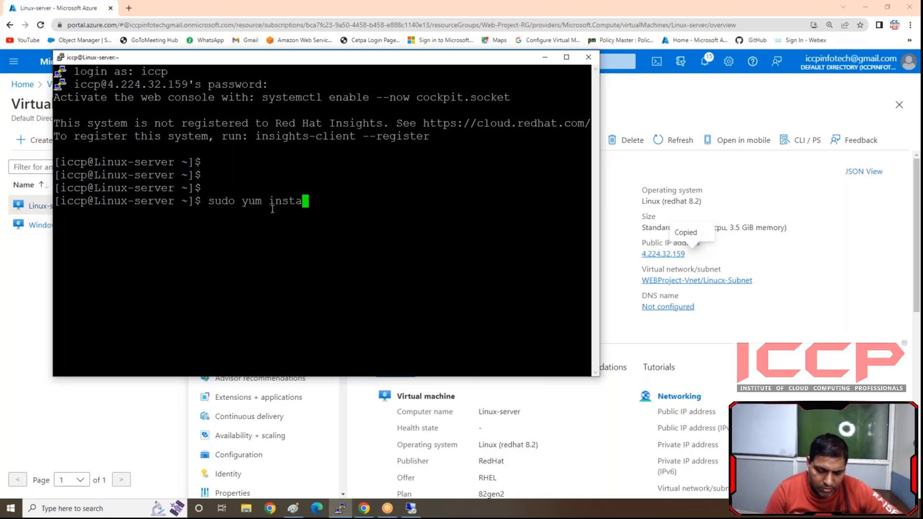
type("ll htt")
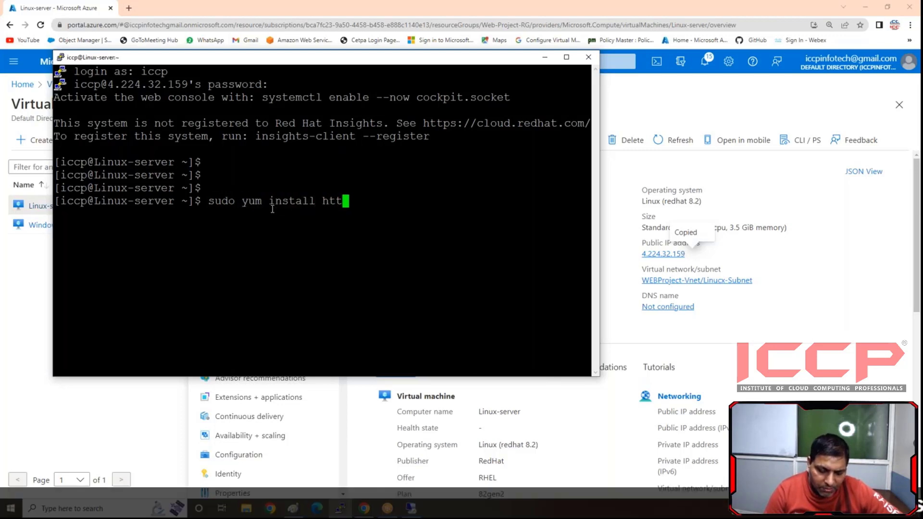
type("ps -y")
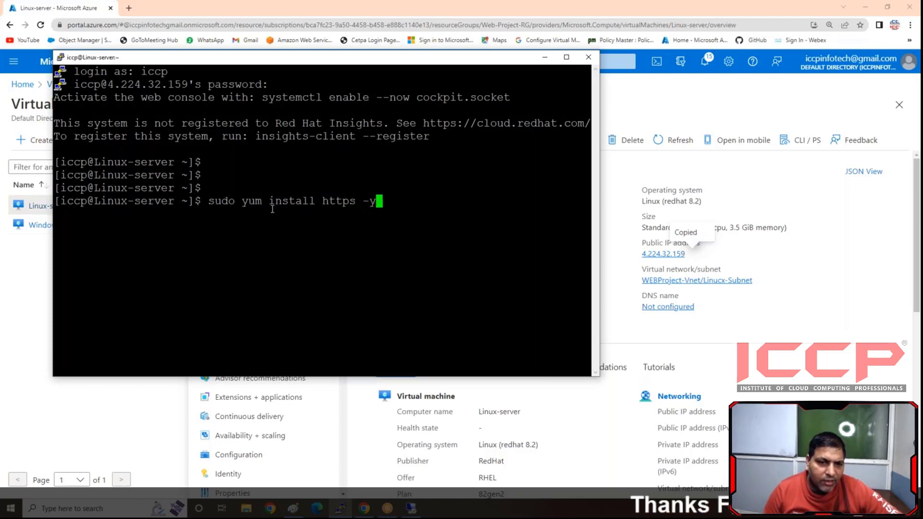
key("Return")
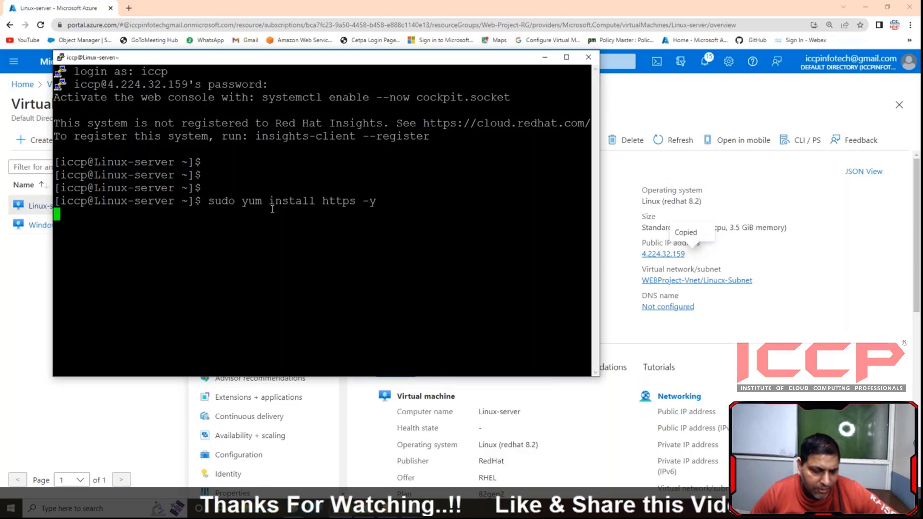
- Suspend the mistyped installation and run the corrected command sudo yum install httpd -y
key("ctrl+z")
key("Up")
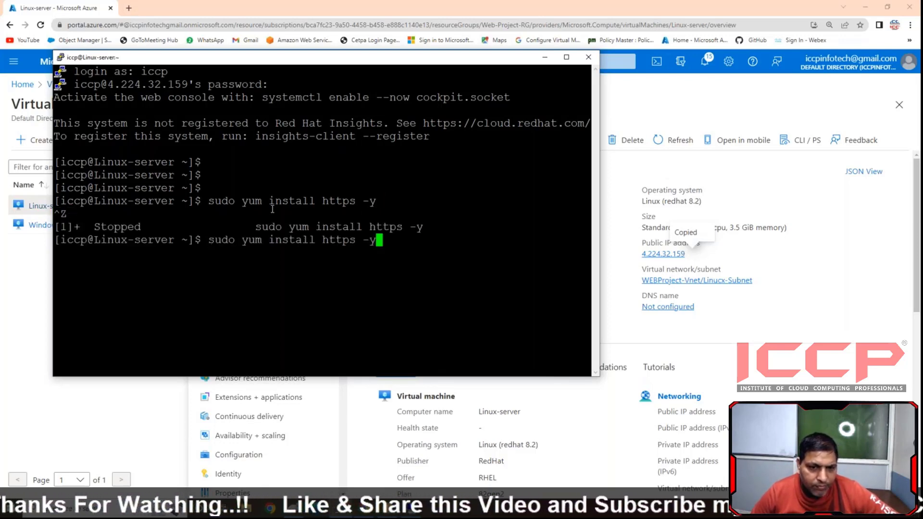
key("BackSpace")
key("BackSpace")
key("BackSpace")
key("BackSpace")
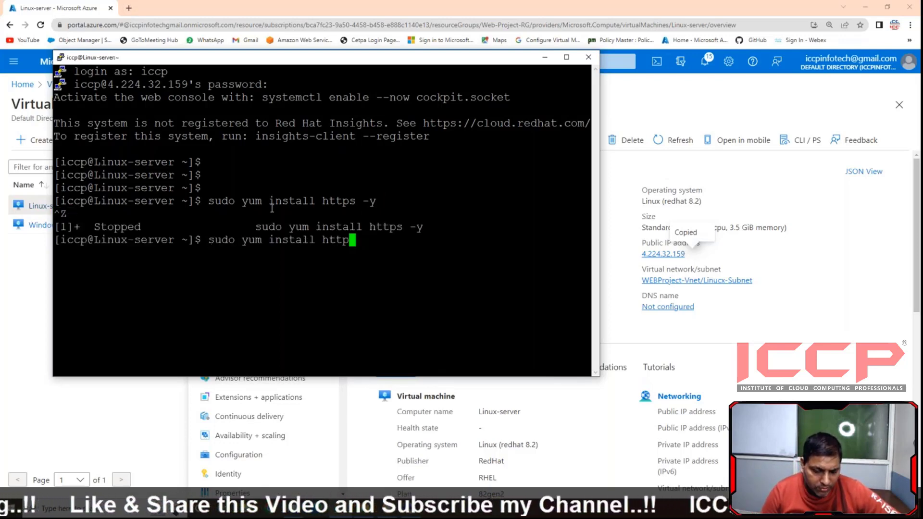
type("d -y")
key("Return")
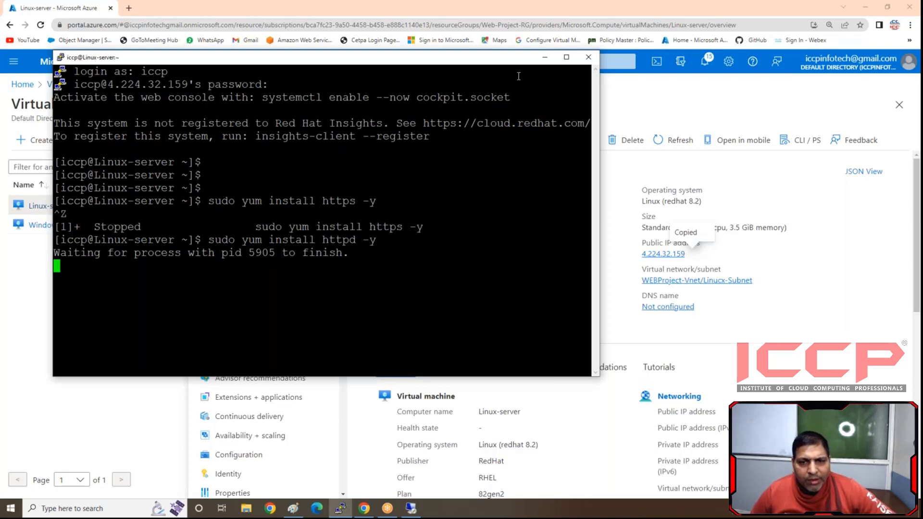
- Return to the Windows server's remote session, close the finished roles wizard and clear Server Manager from the desktop
left_click(544, 56)
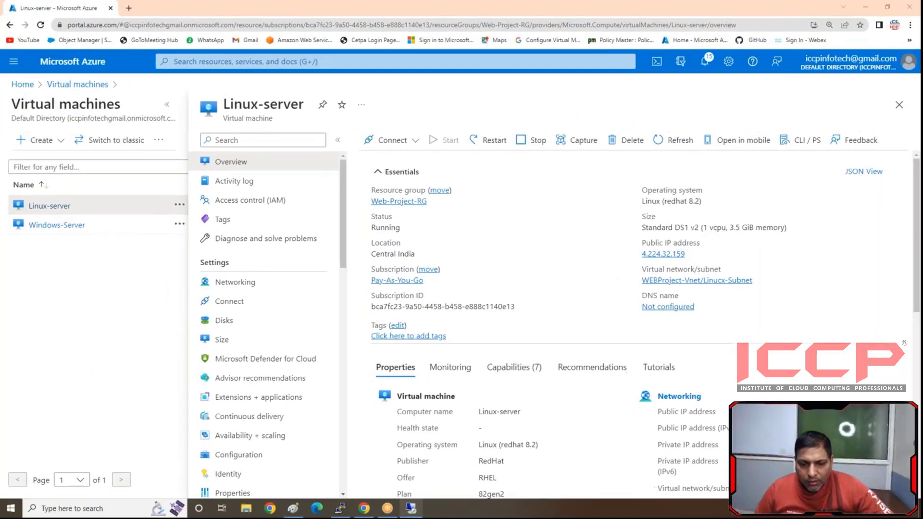
left_click(409, 513)
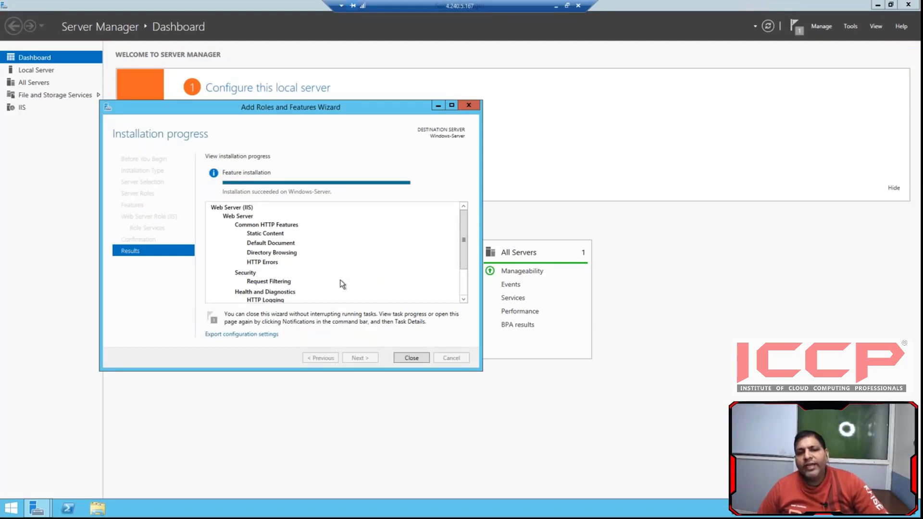
left_click(412, 357)
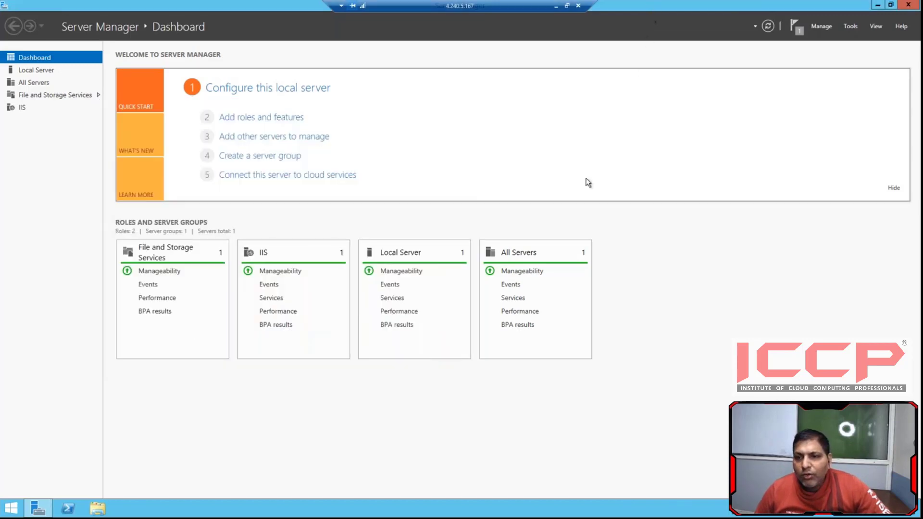
left_click_drag(654, 6, 587, 181)
left_click(846, 178)
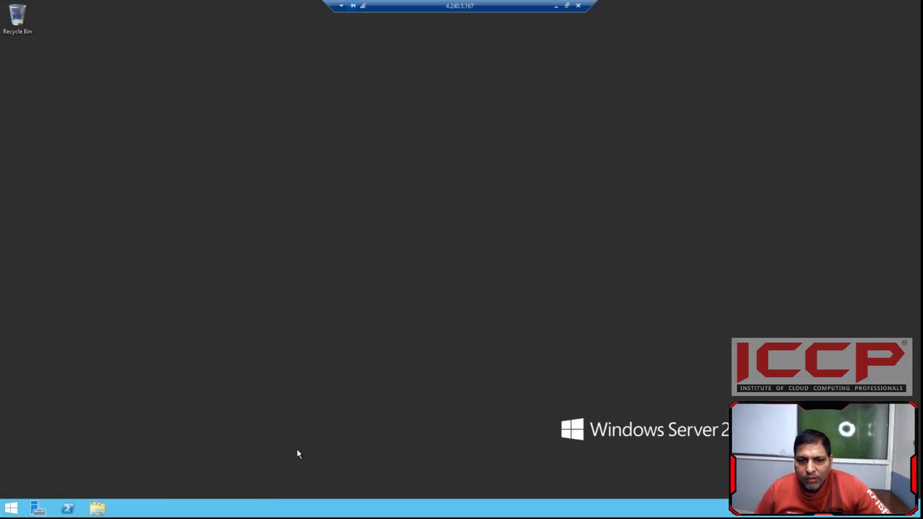
- Open the iis-85 image from C:\inetpub\wwwroot on the Windows server in Paint
left_click(99, 509)
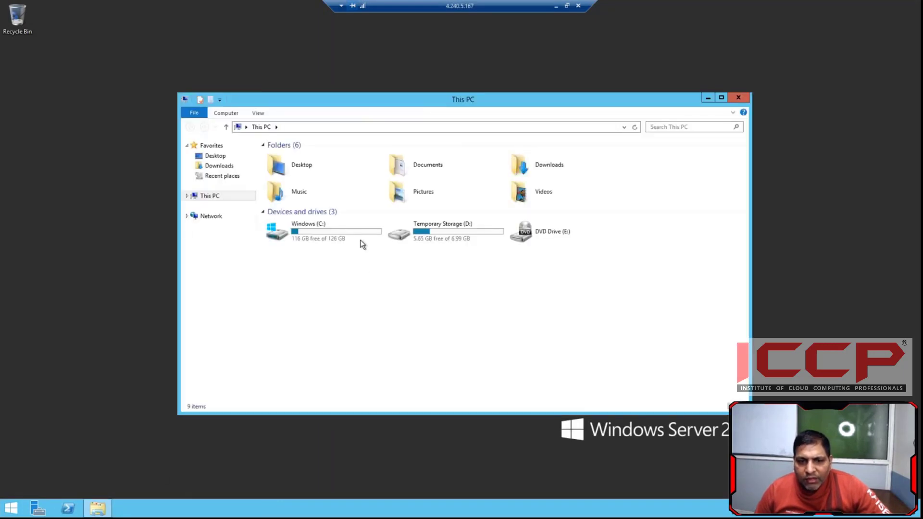
left_click(347, 239)
double_click(346, 235)
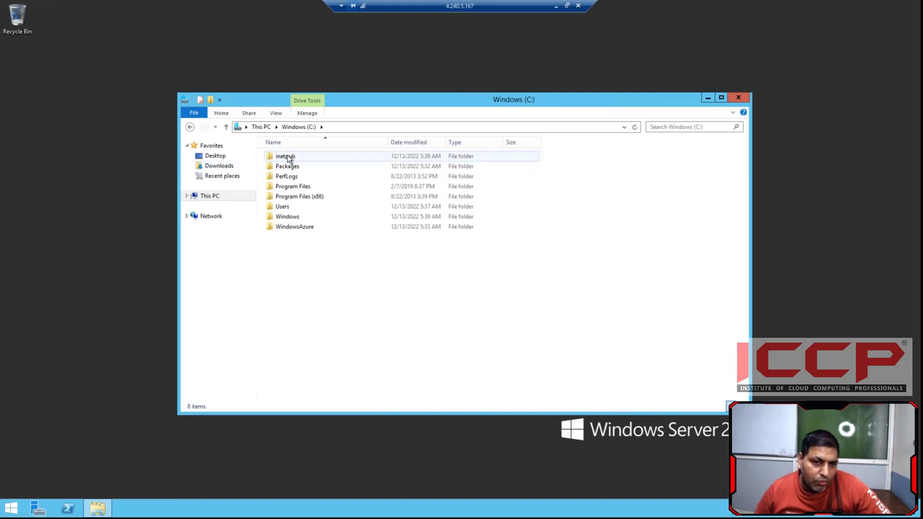
double_click(285, 158)
double_click(294, 198)
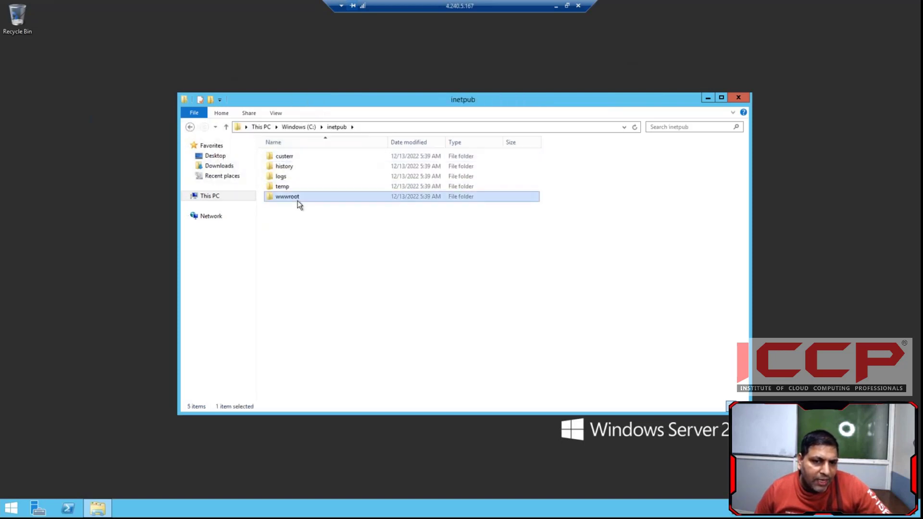
double_click(287, 158)
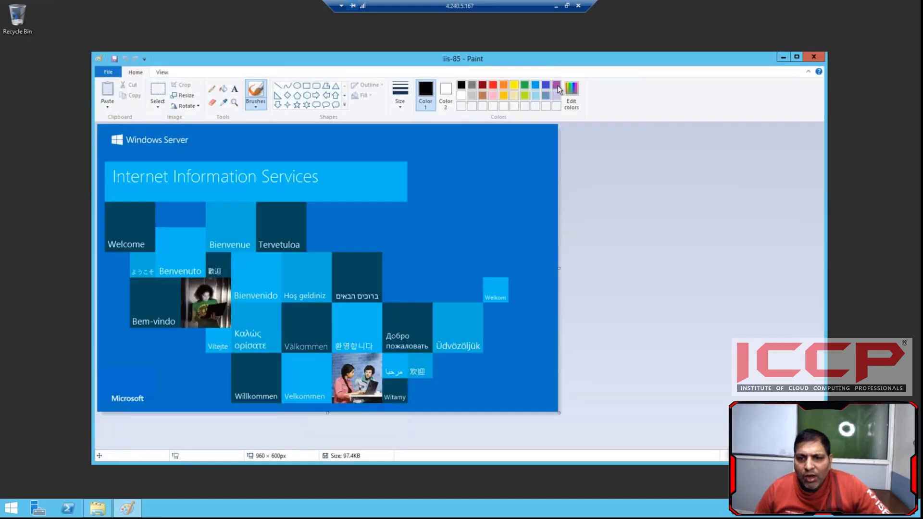
- Fill the blue background of the iis-85 image with purple and save the image
left_click(556, 87)
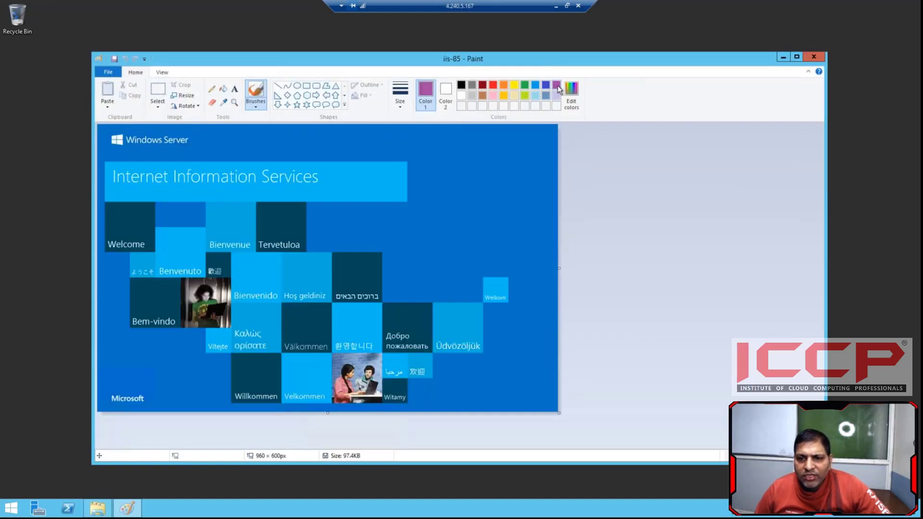
left_click(223, 89)
left_click(250, 153)
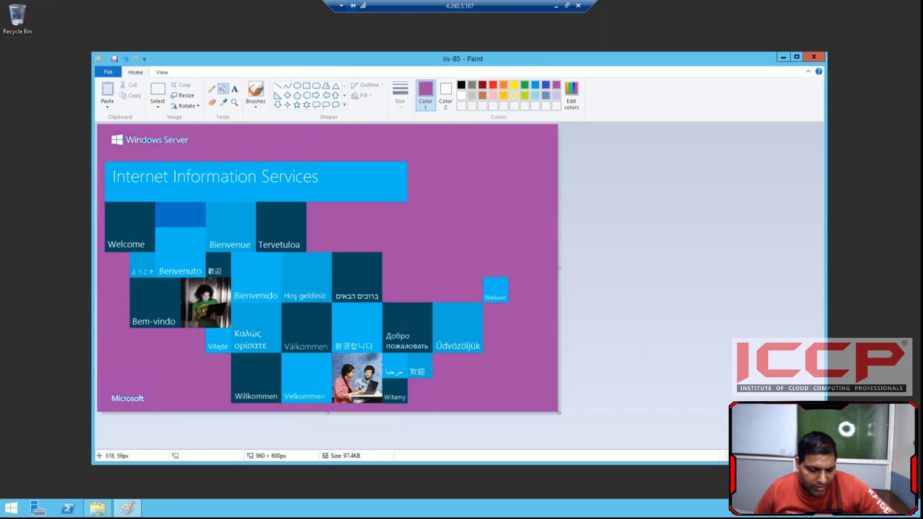
- Copy Windows-Server's public IP address from the Azure portal and open 4.240.5.167 in a new browser tab
left_click(555, 6)
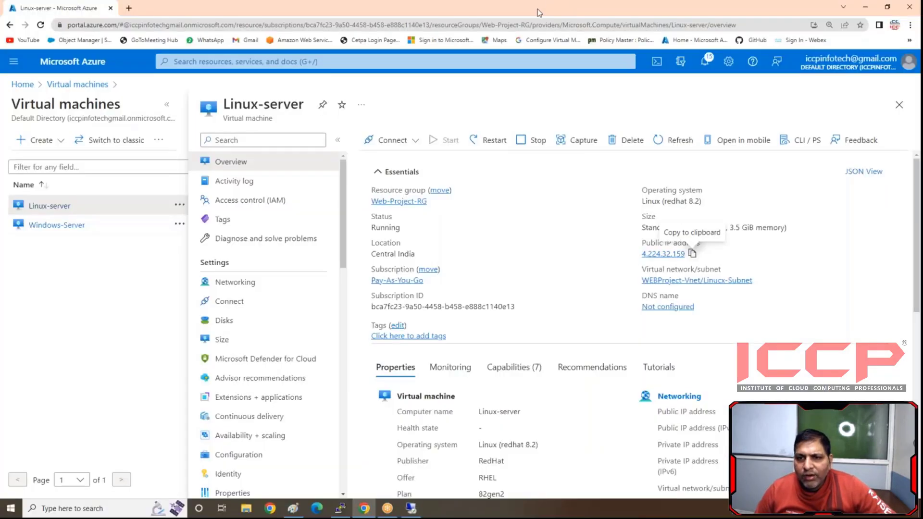
left_click(46, 230)
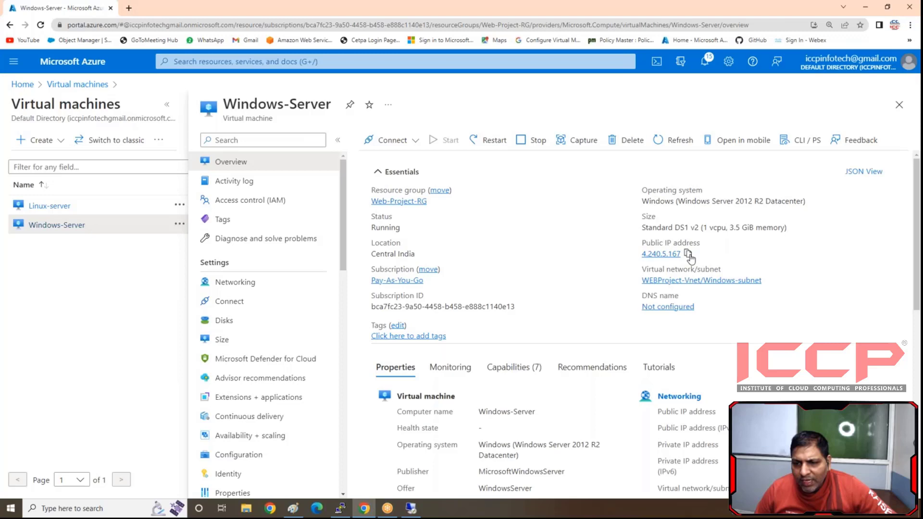
left_click(688, 253)
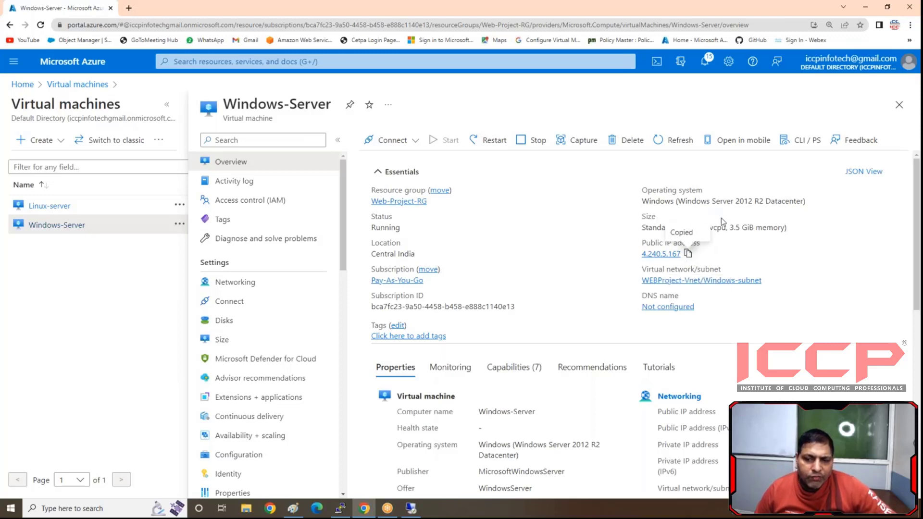
left_click(726, 12)
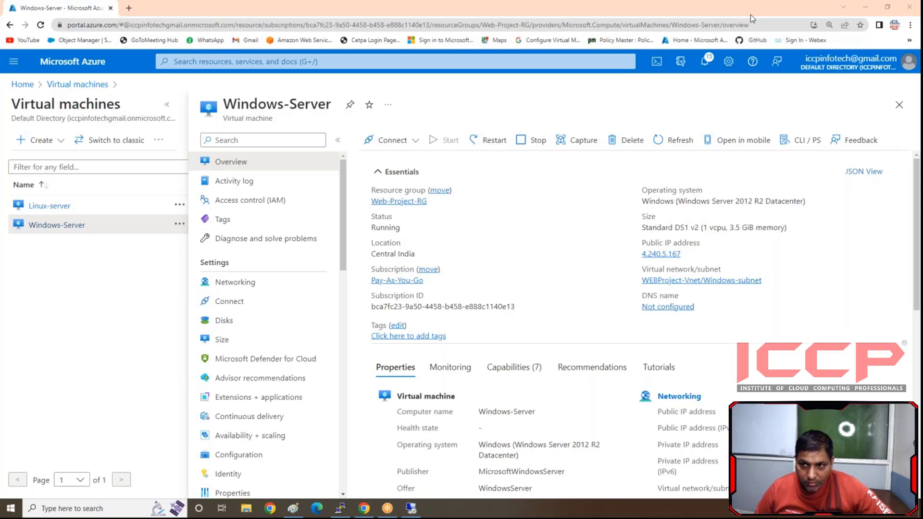
left_click(129, 9)
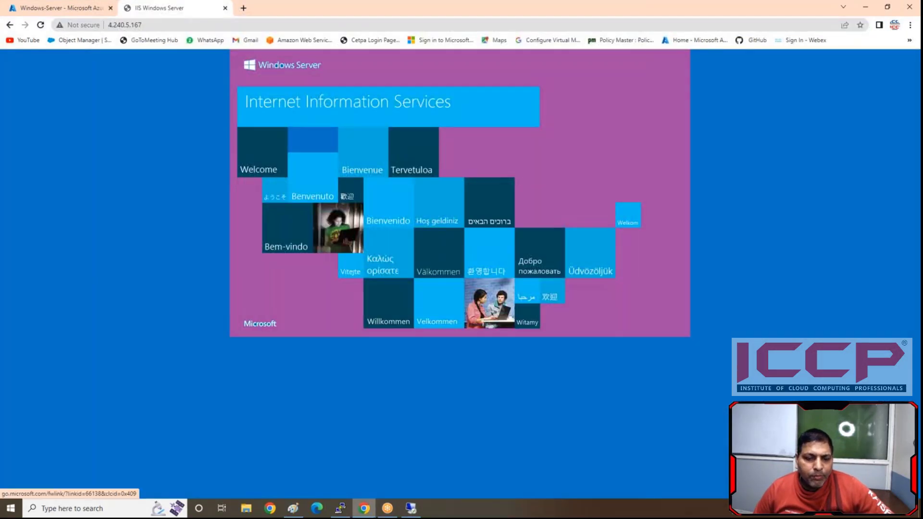
- Close Paint on the Windows server, delete iis-85 and iisstart from wwwroot, and reload the site in the local browser
left_click(411, 508)
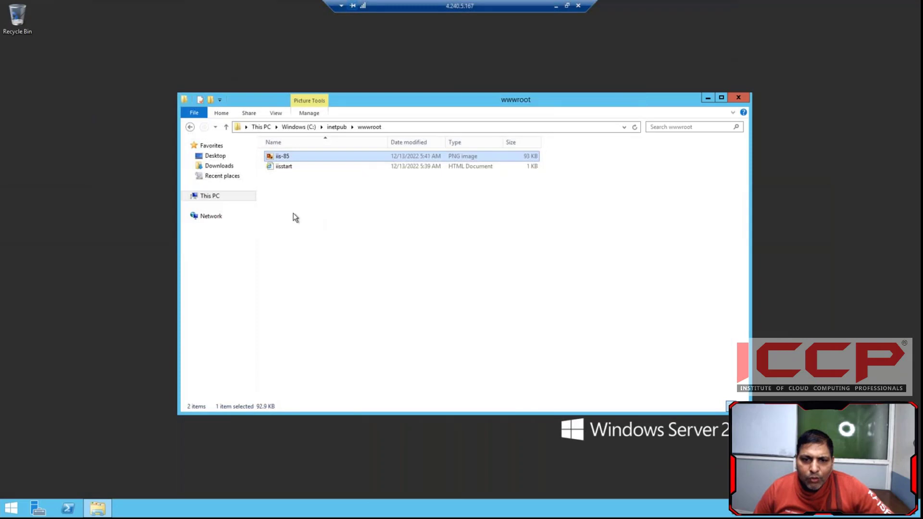
left_click_drag(295, 217, 426, 148)
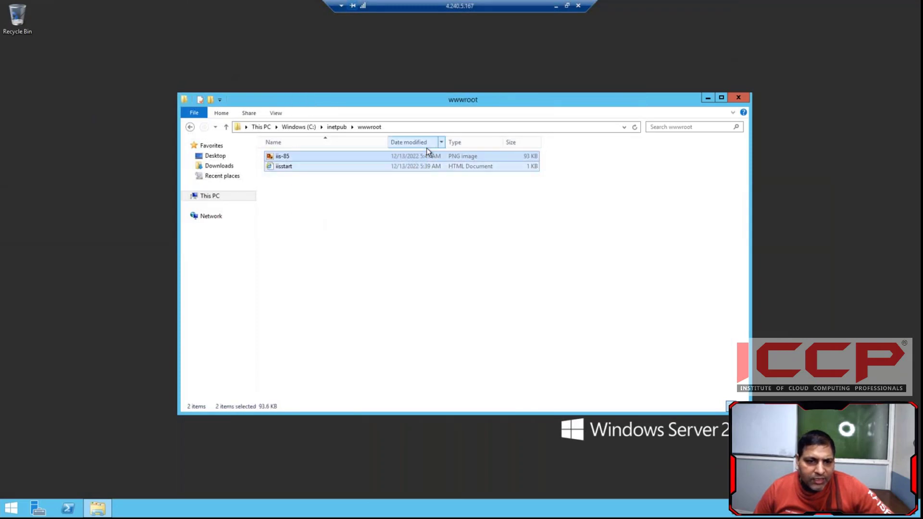
key("Delete")
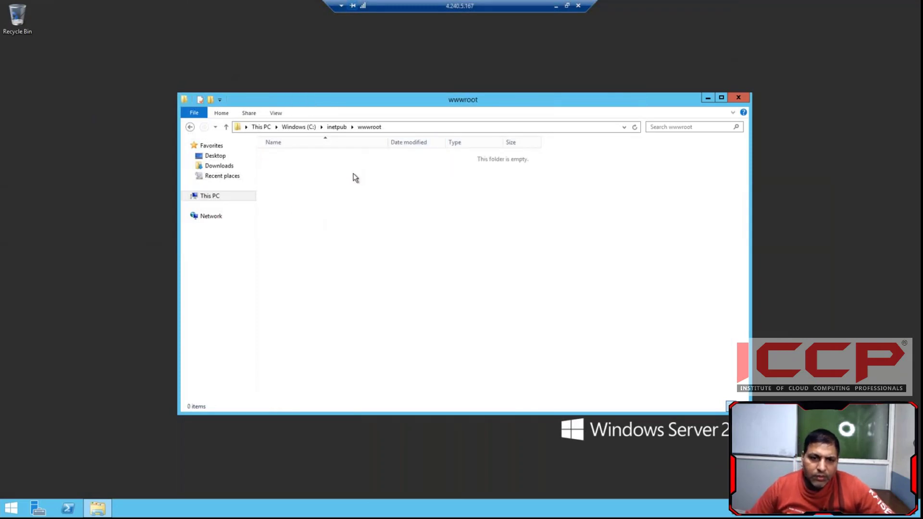
left_click(555, 6)
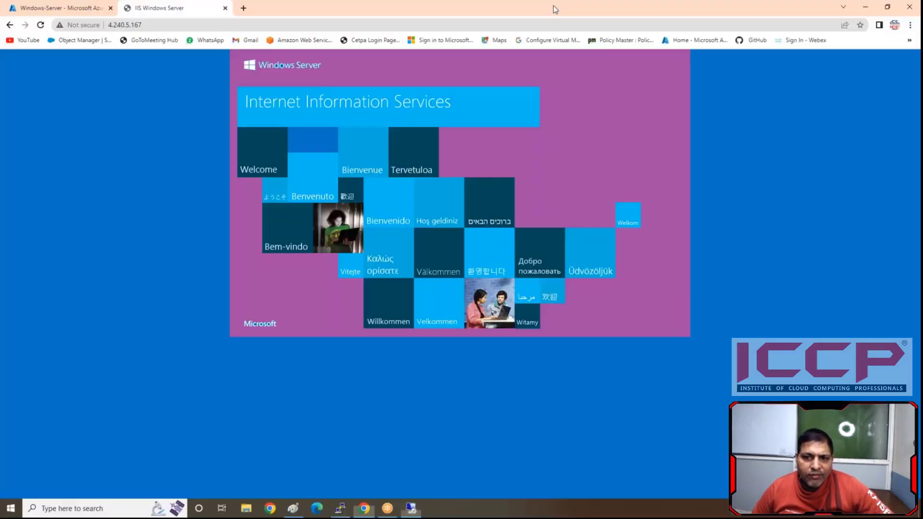
left_click(42, 25)
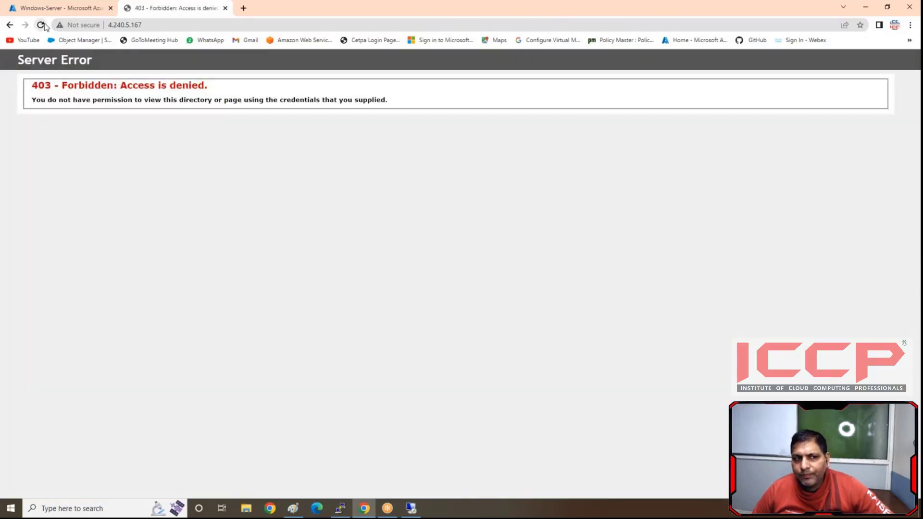
- Copy everything in the html folder of the downloaded Sungla Free Website Template into C:\inetpub\wwwroot on the Windows server
left_click(246, 509)
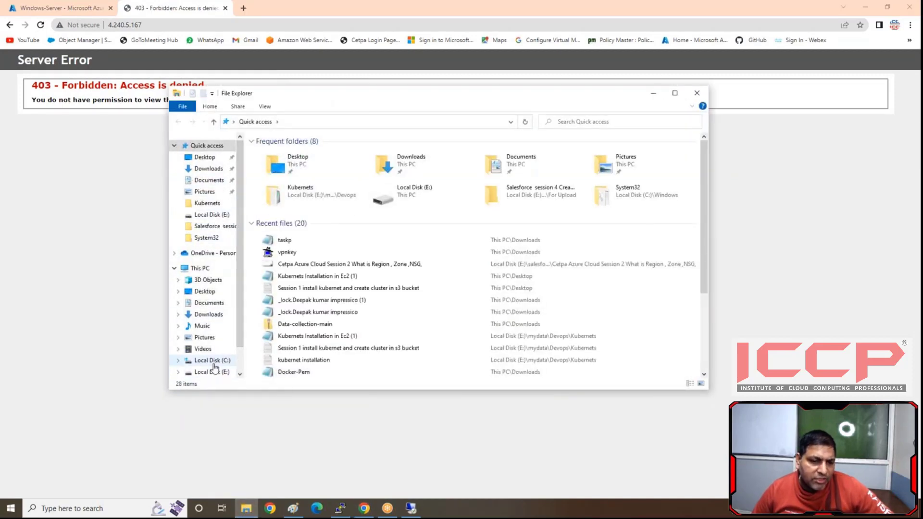
left_click(211, 169)
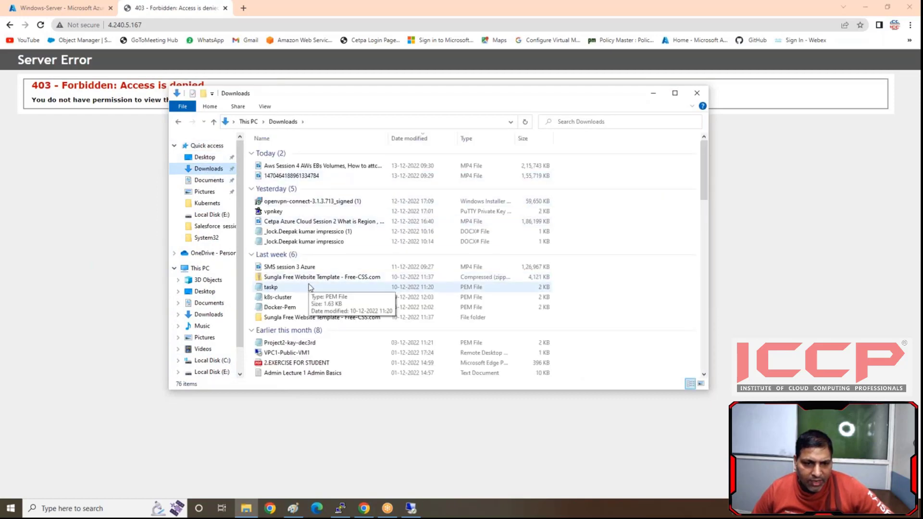
double_click(310, 318)
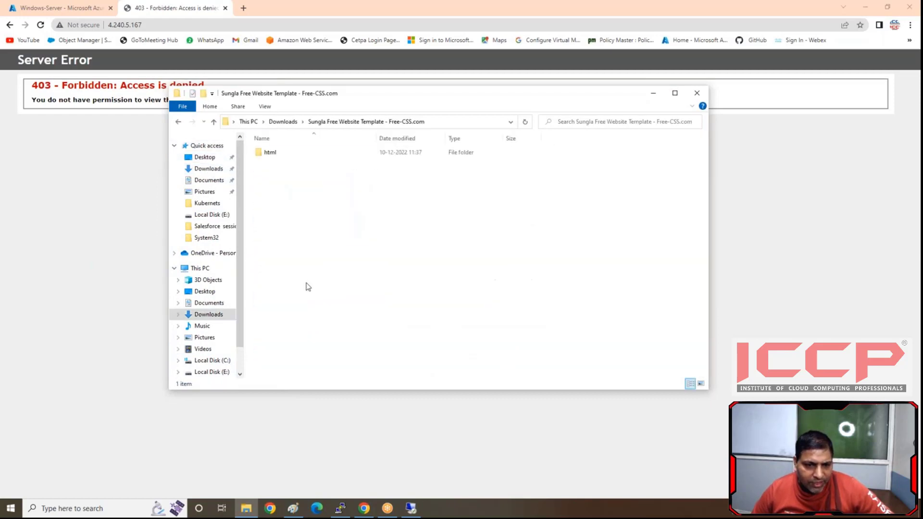
double_click(268, 153)
left_click_drag(280, 289, 376, 145)
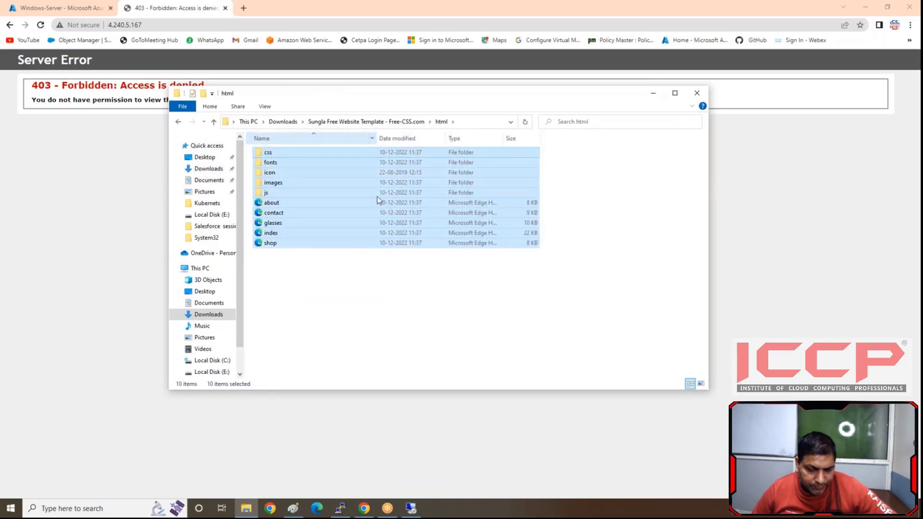
left_click(412, 508)
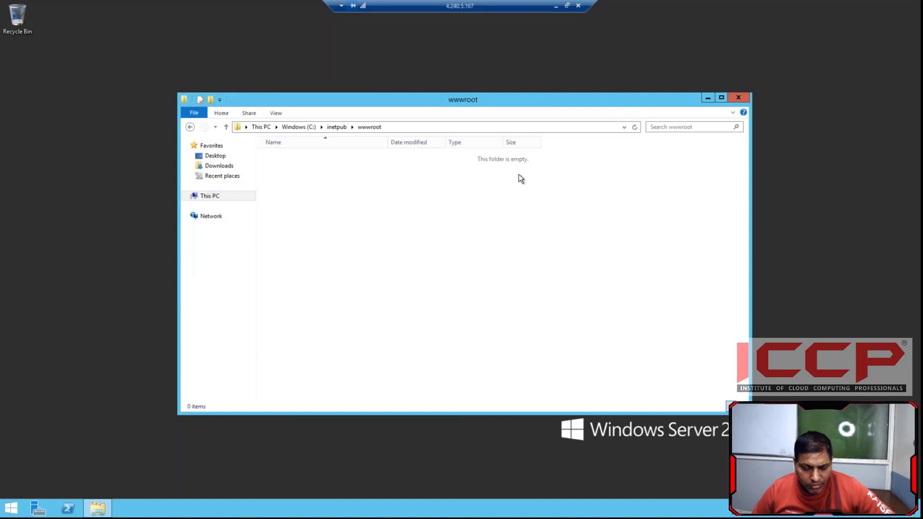
key("ctrl+v")
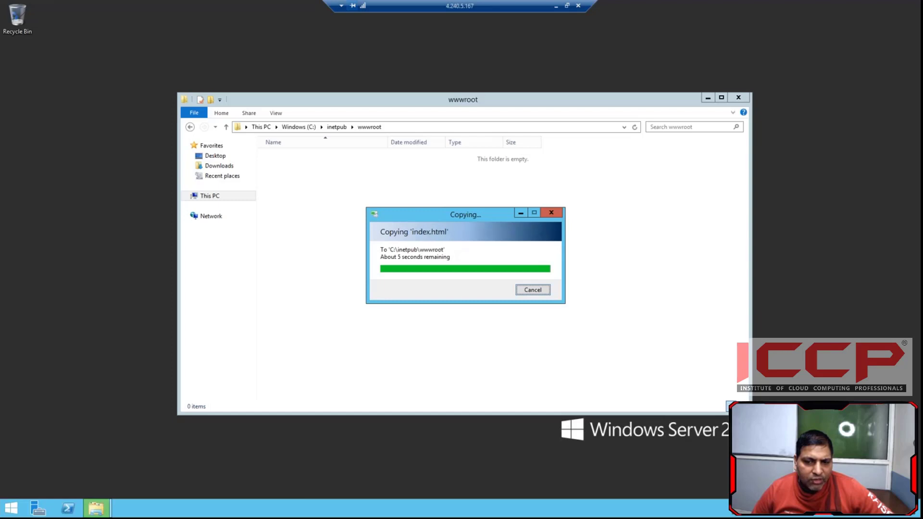
left_click(682, 218)
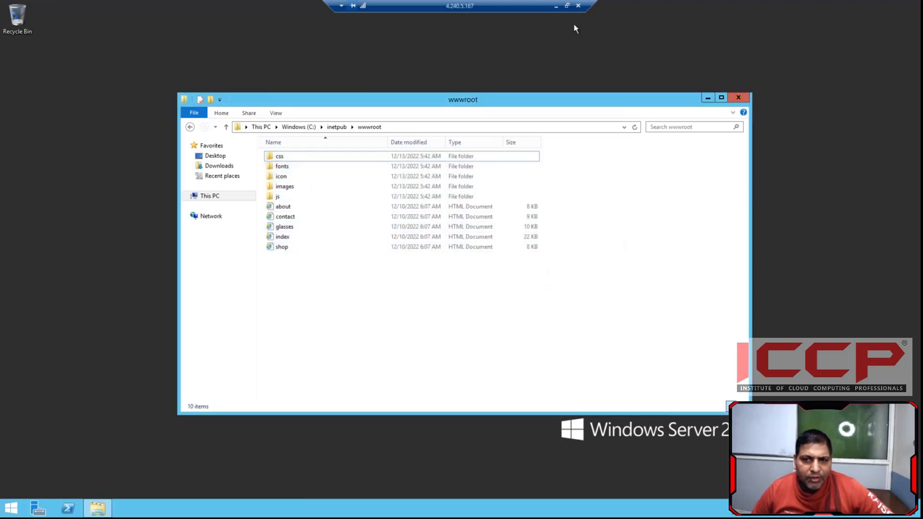
- Return to the local browser, reload the site at 4.240.5.167 and look through its home page
left_click(555, 6)
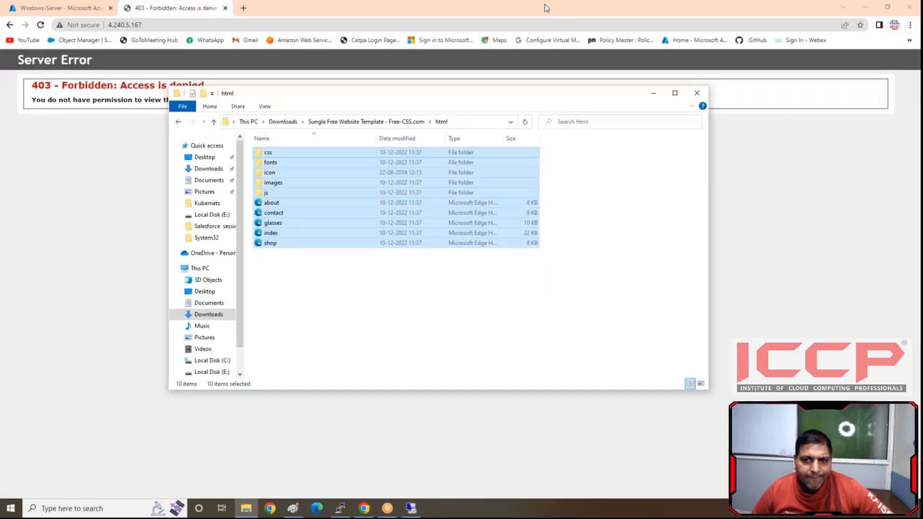
left_click(653, 93)
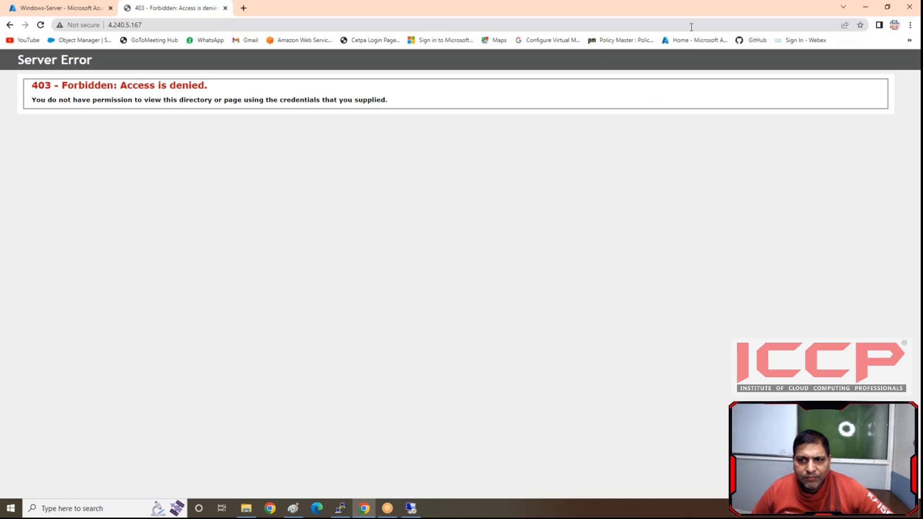
left_click(732, 17)
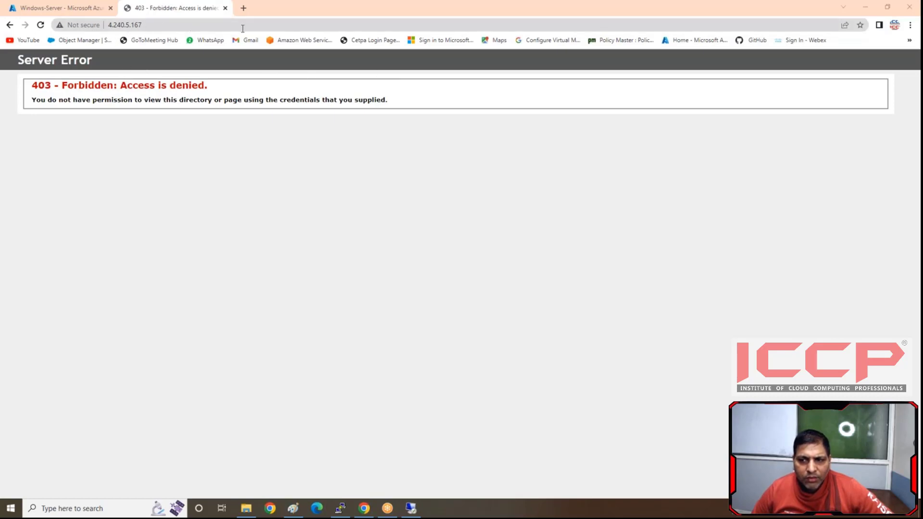
left_click(42, 26)
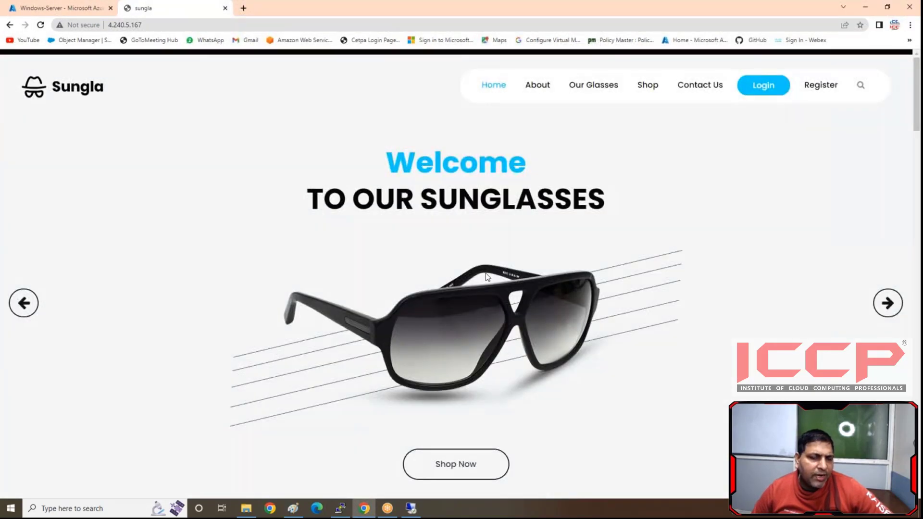
scroll(485, 273, "down", 8)
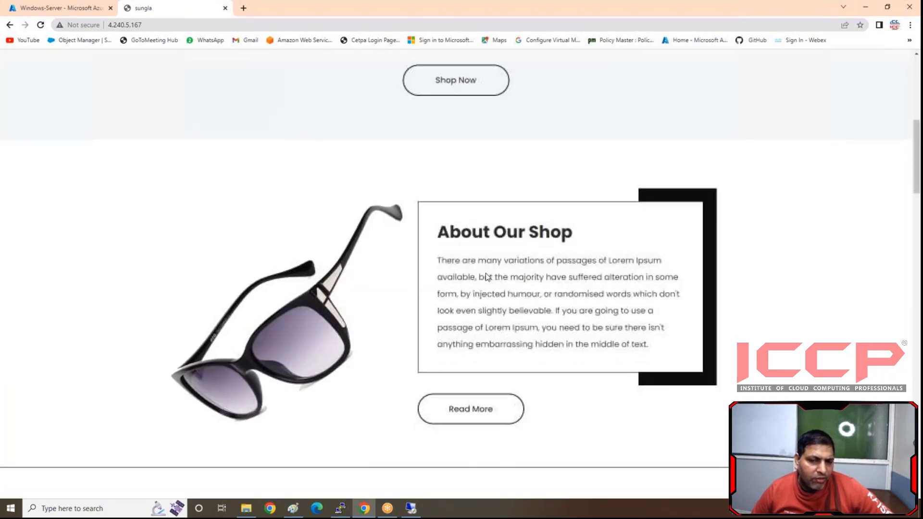
scroll(486, 276, "down", 13)
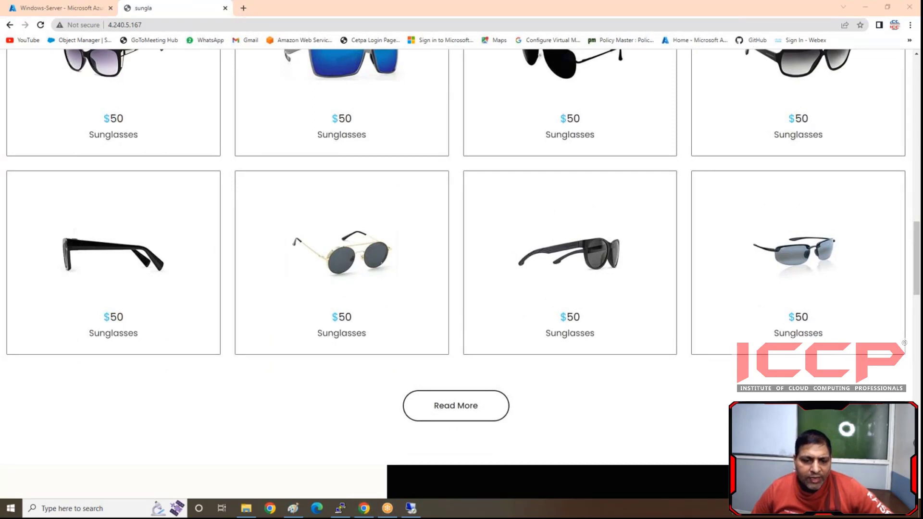
- Switch to the PuTTY session on Linux-server and suspend the waiting httpd installation
left_click(335, 510)
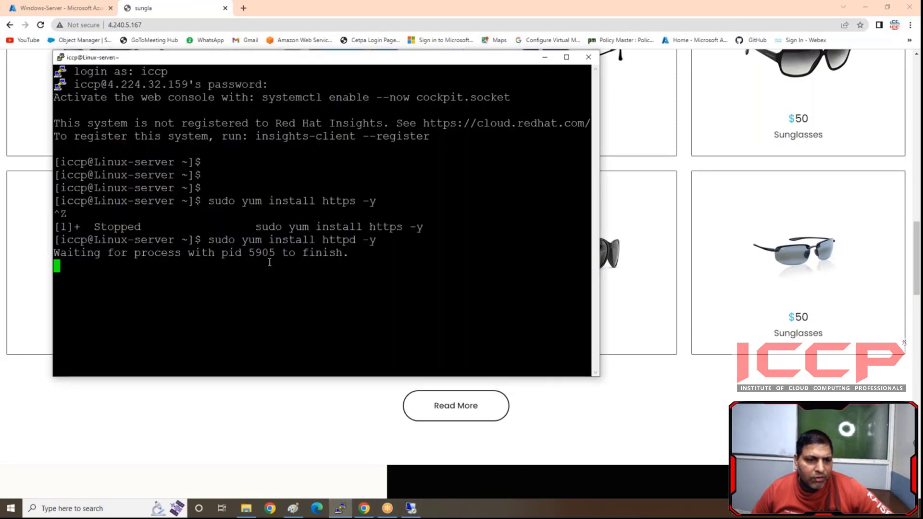
key("ctrl+z")
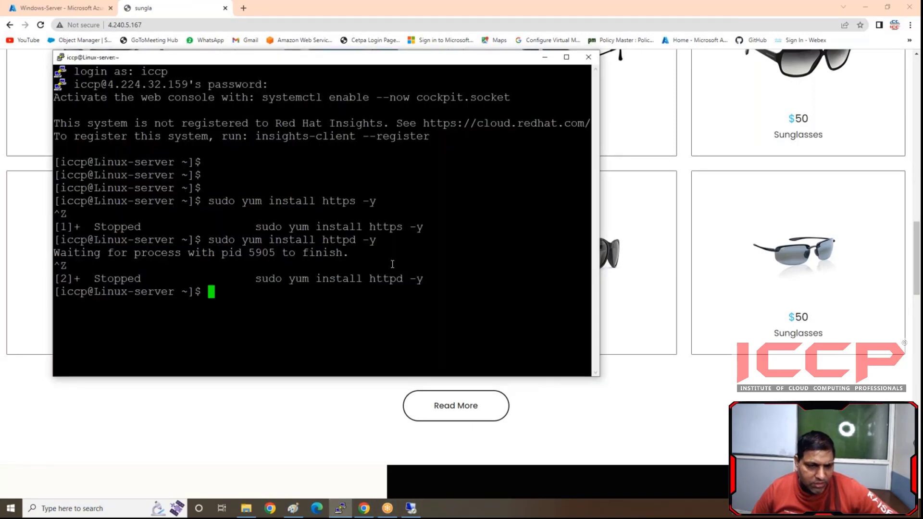
key("Return")
key("Return")
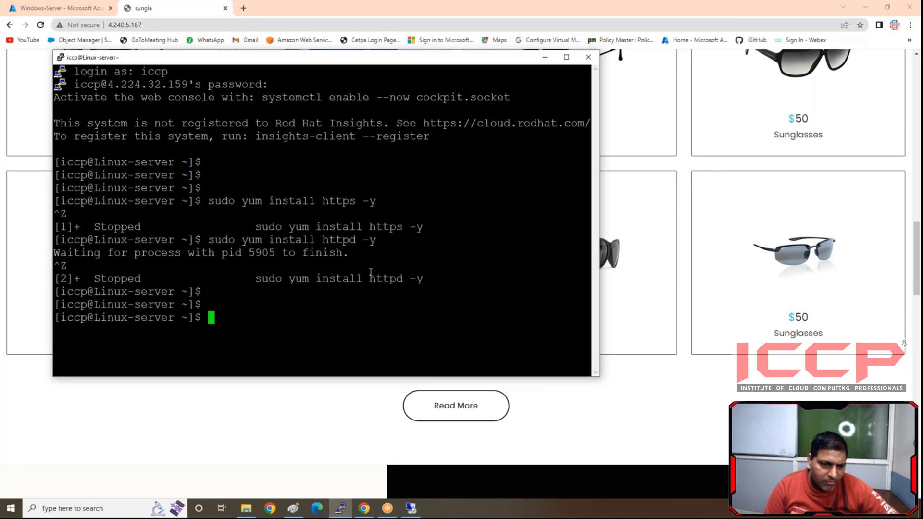
- Try to update all packages on Linux-server with sudo yum update -y
type("yu")
key("BackSpace")
key("BackSpace")
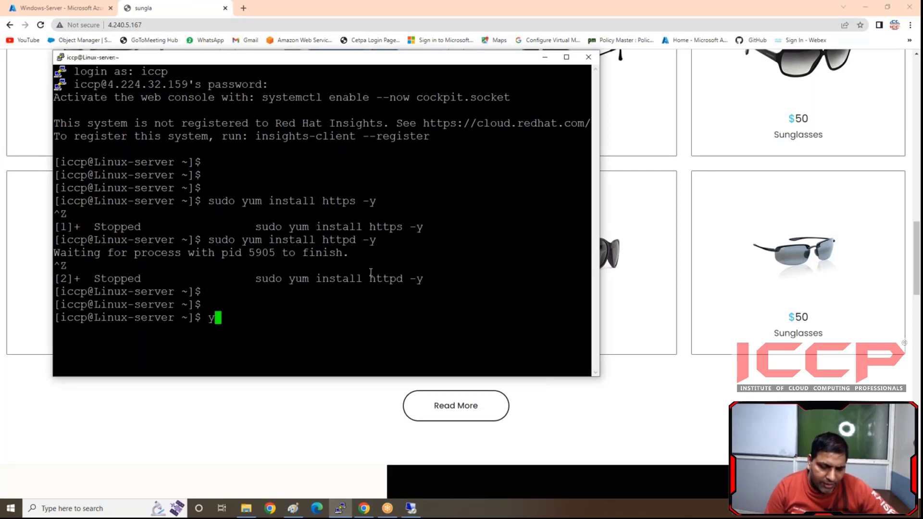
type("sudo ")
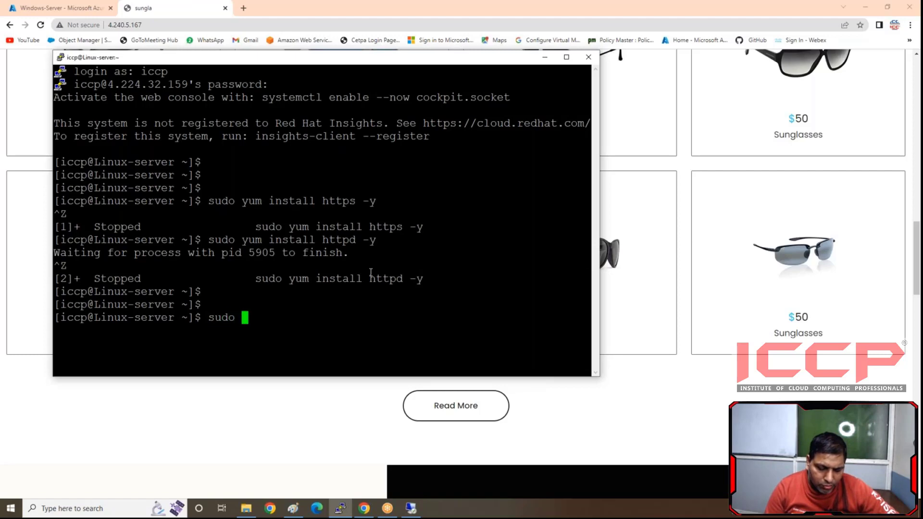
type("yum upd")
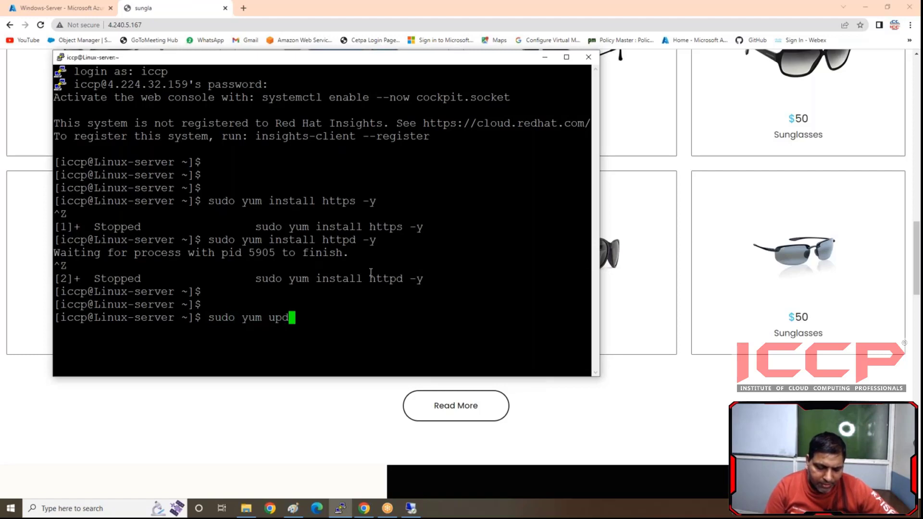
type("ate -y")
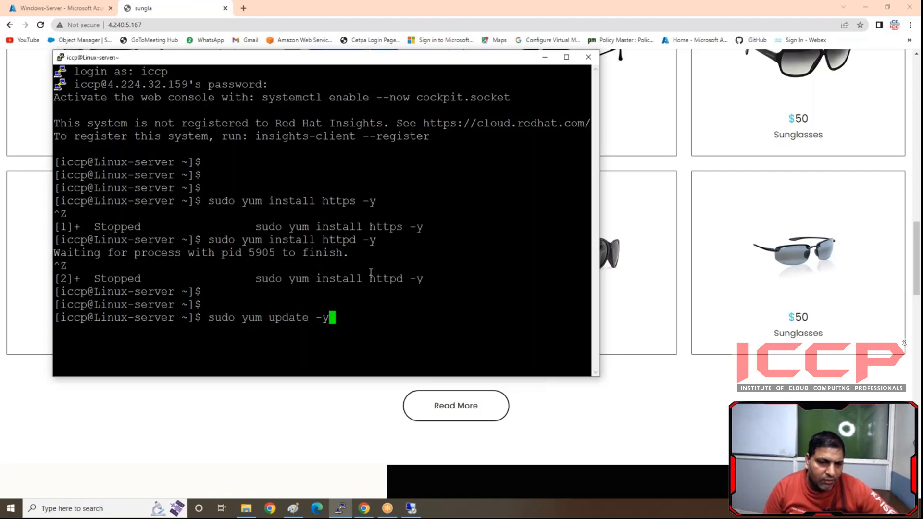
key("Return")
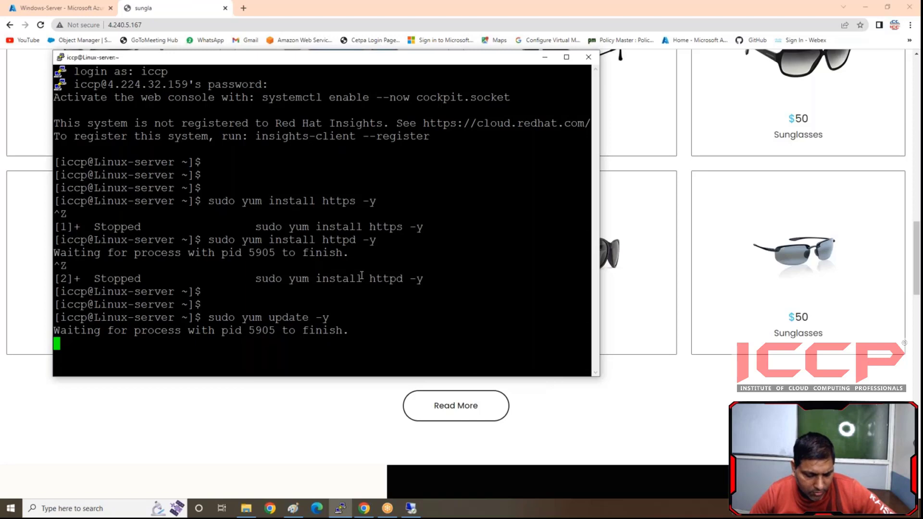
- Suspend the waiting yum update and clear the terminal screen
key("ctrl+z")
key("Return")
key("Return")
key("Return")
type("cl")
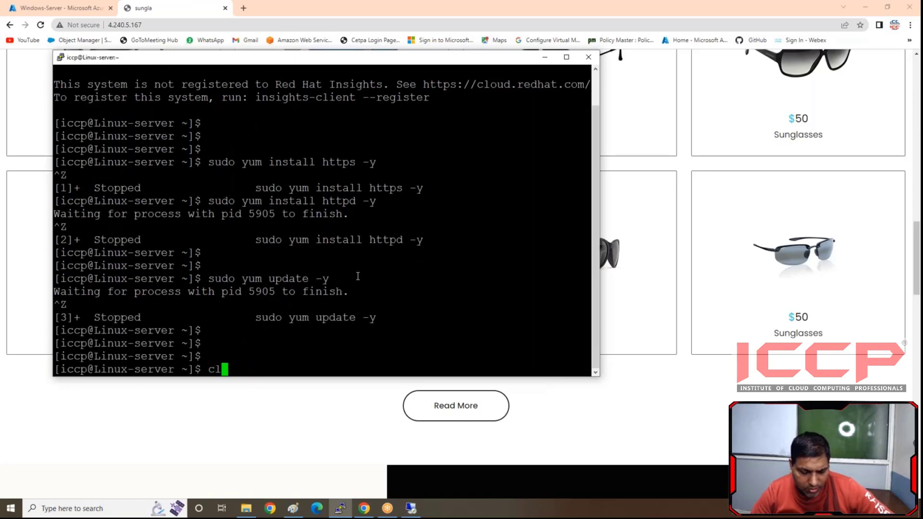
type("aer")
key("Return")
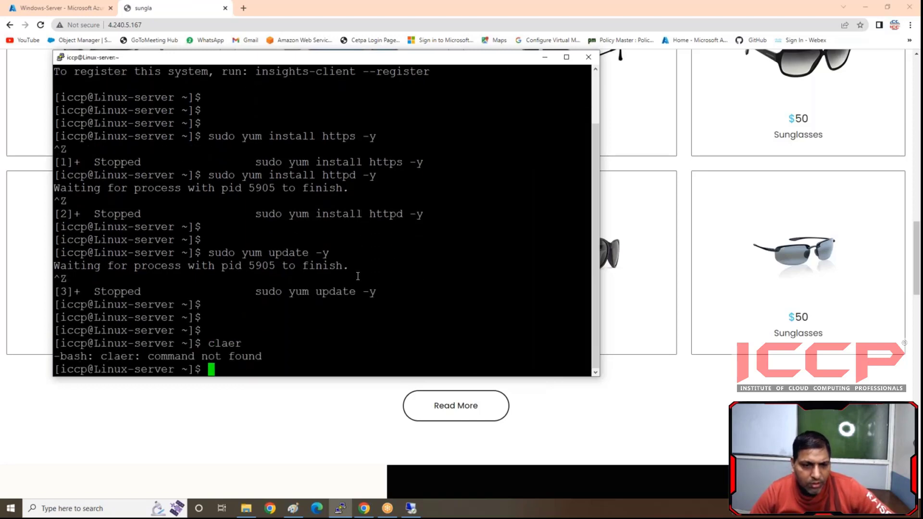
type("clear")
key("Return")
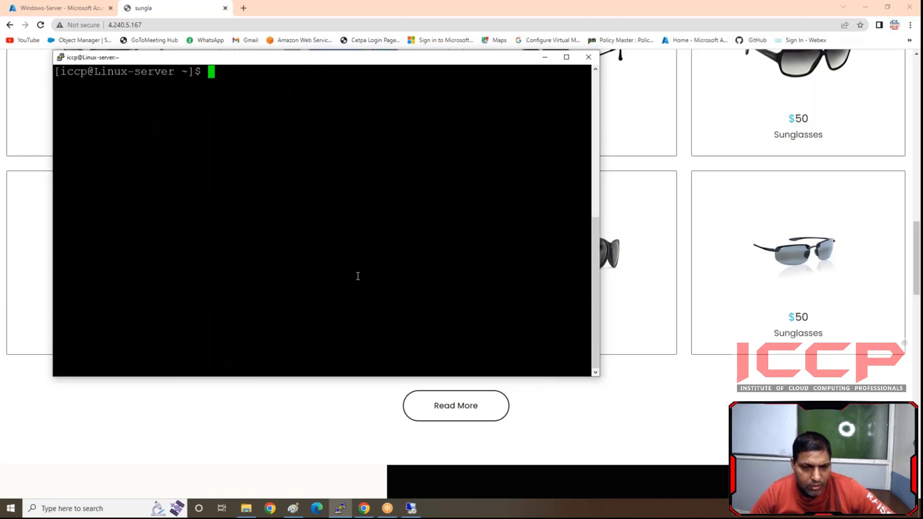
- Switch to the root user on Linux-server with sudo su -
key("Return")
key("Return")
type("su")
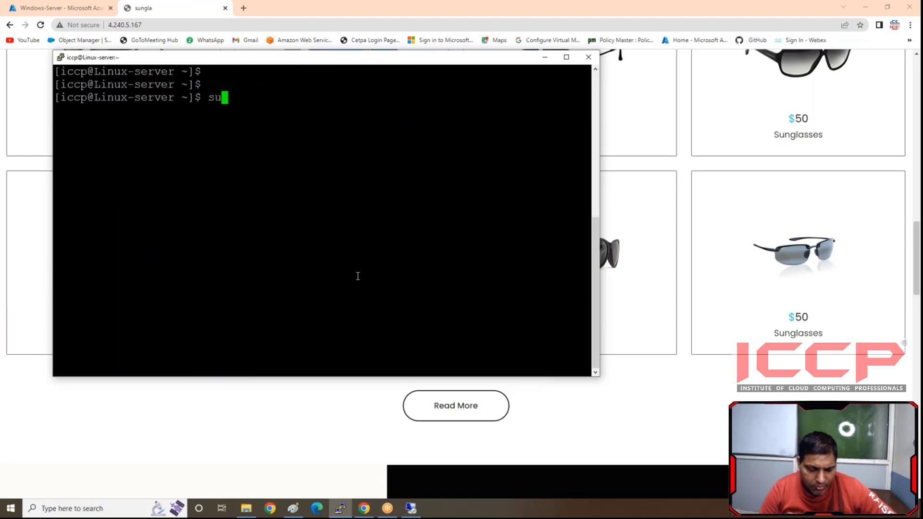
type("do su -")
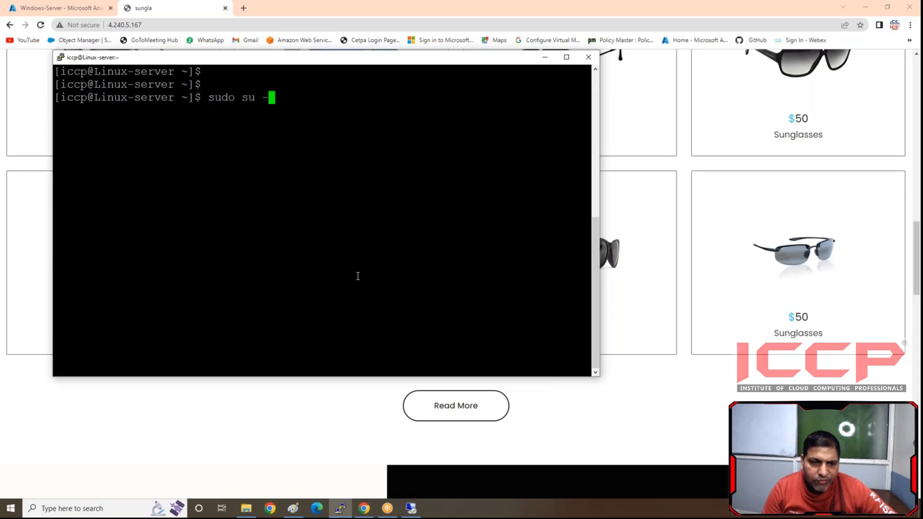
key("Return")
key("Return")
key("Return")
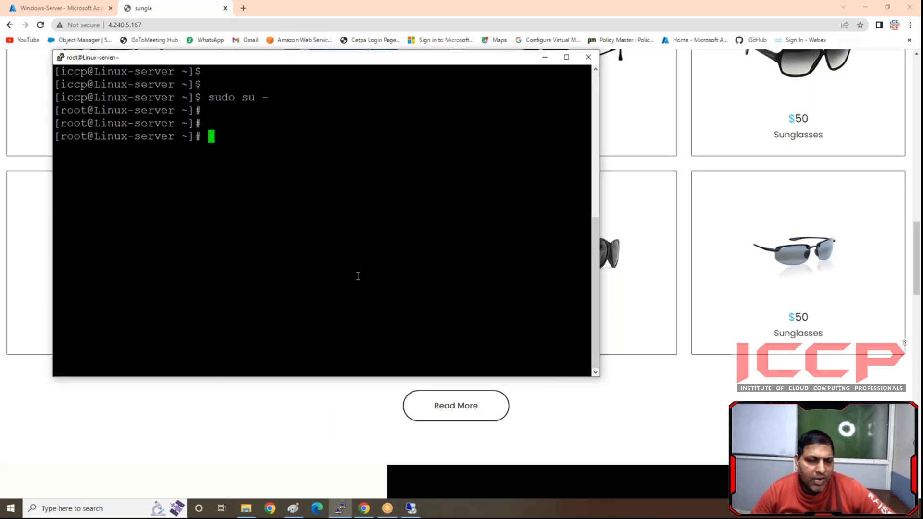
- Run yum update -y as root on Linux-server and minimize the terminal window
type("yu")
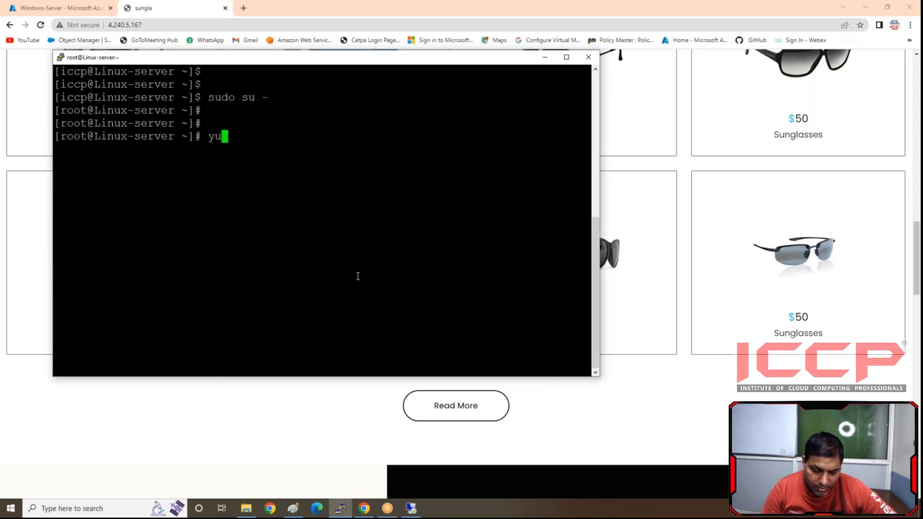
type("m update -y")
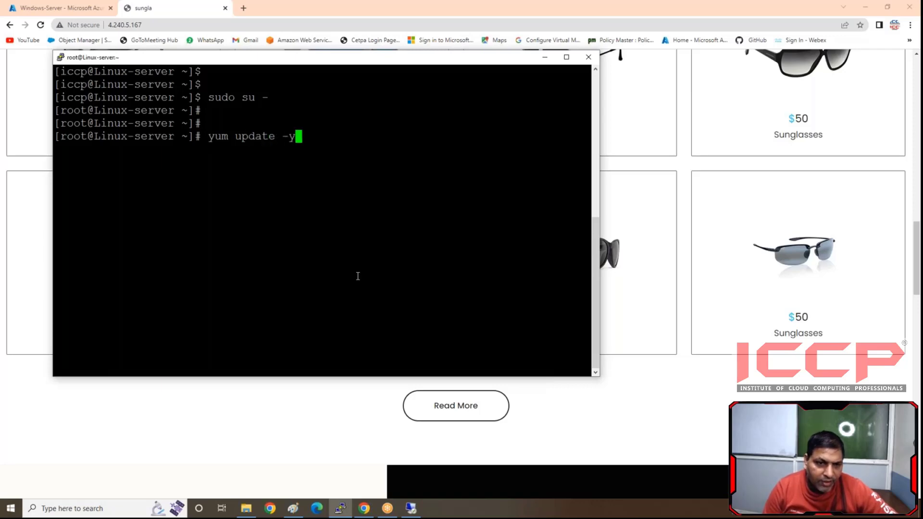
key("Return")
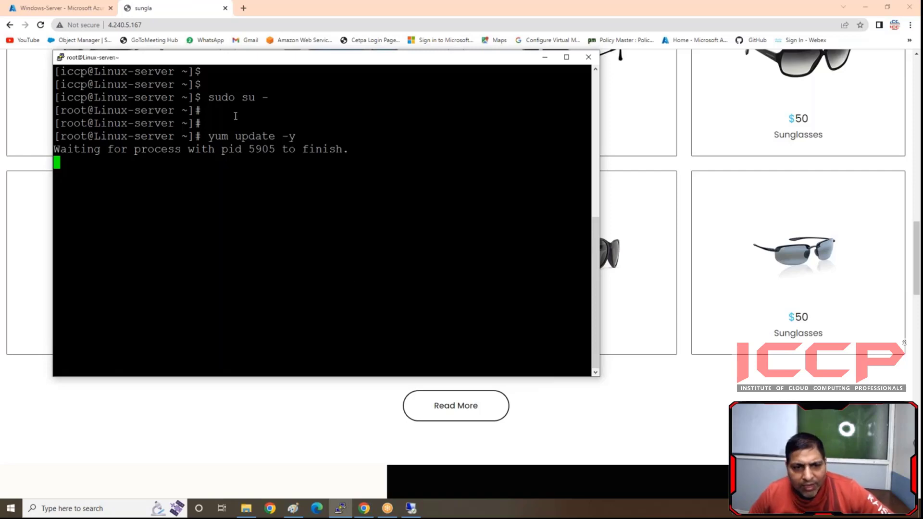
left_click(545, 57)
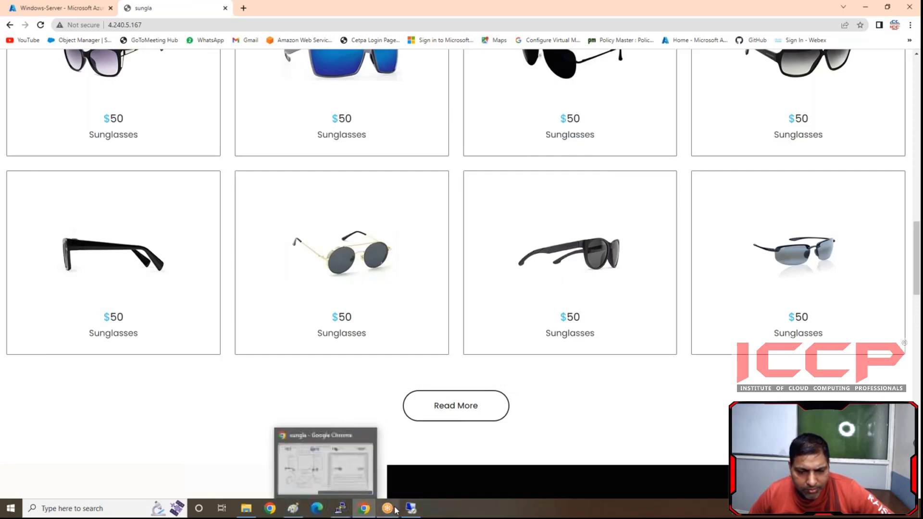
- Return to Chrome and show the Azure portal tab with the Windows-Server virtual machine
mouse_move(336, 513)
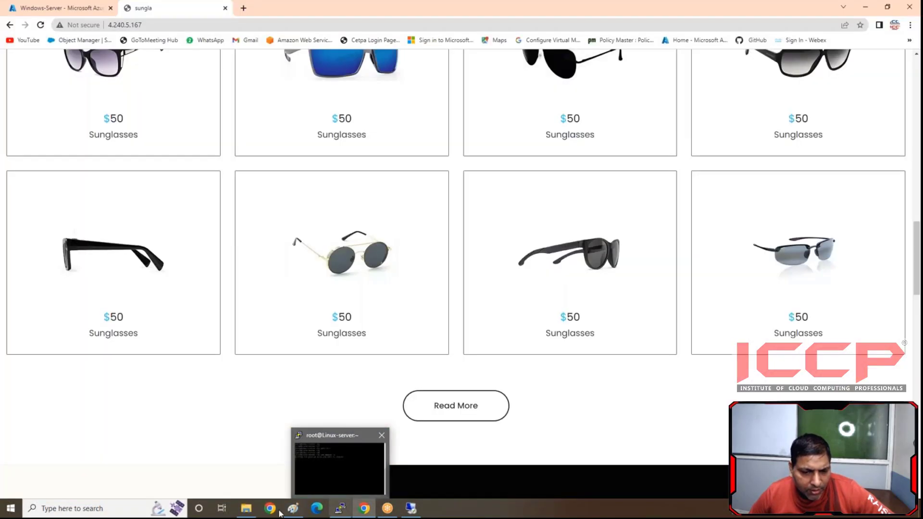
left_click(340, 509)
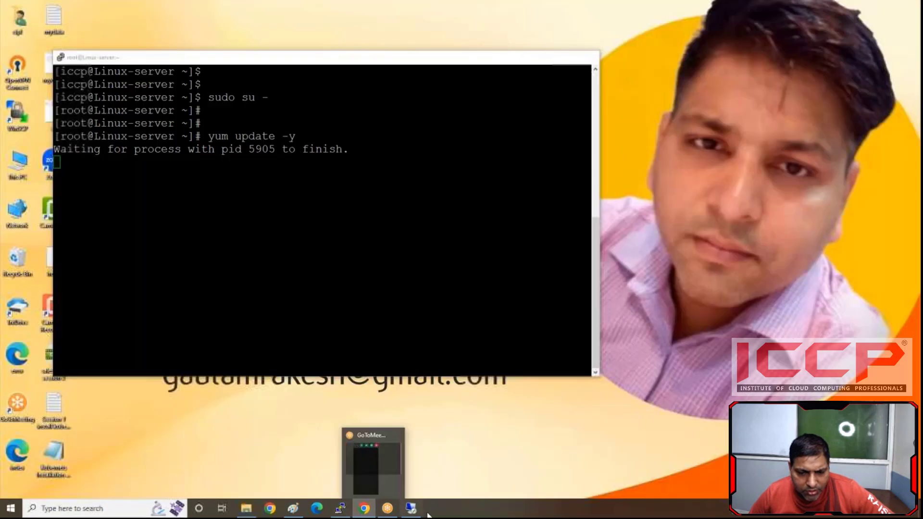
left_click(340, 513)
left_click(367, 513)
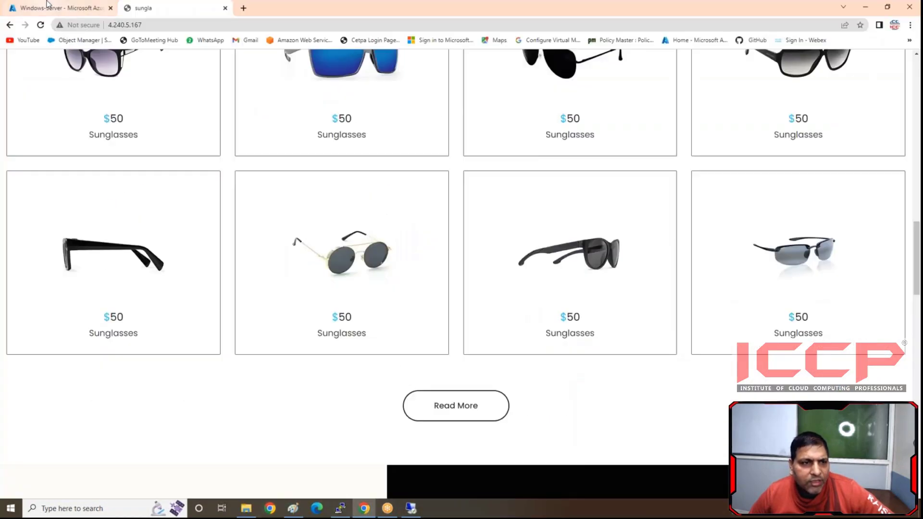
left_click(47, 4)
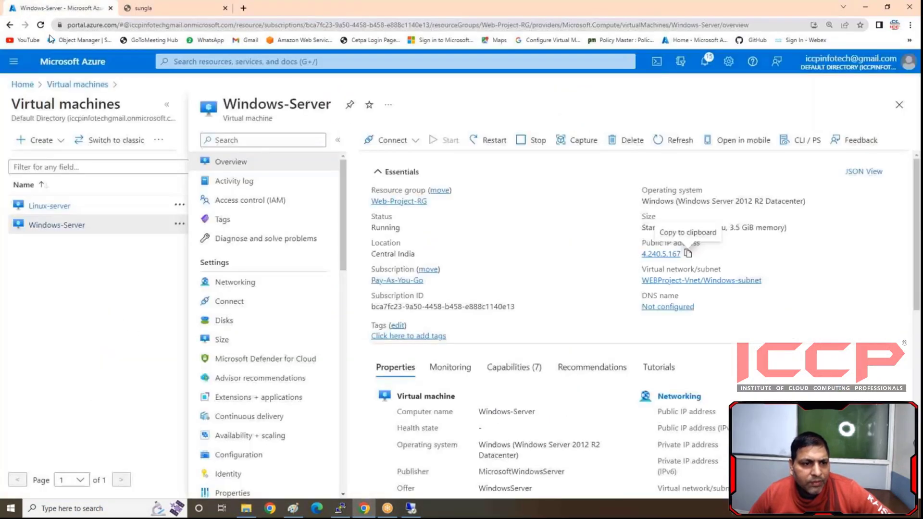
- Start creating an Azure virtual machine in the Web-Project-RG resource group and name it linux-web2
left_click(77, 85)
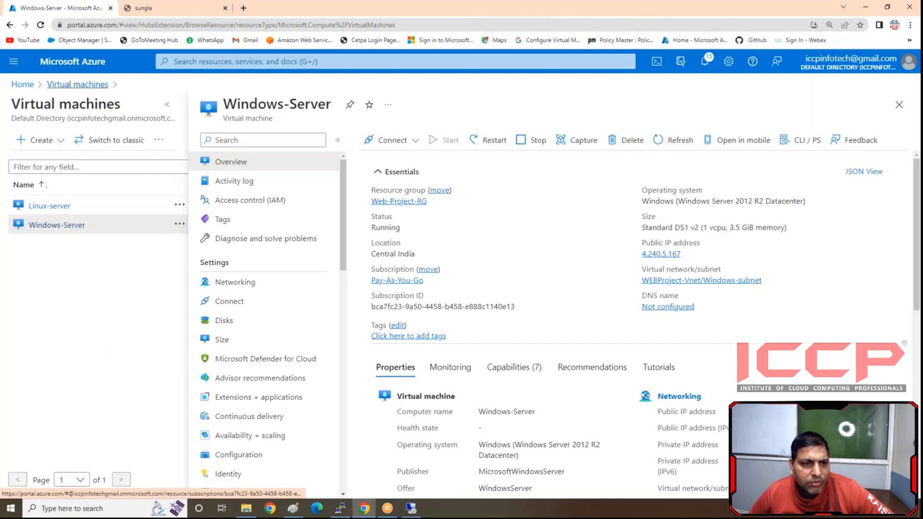
left_click(52, 142)
left_click(64, 175)
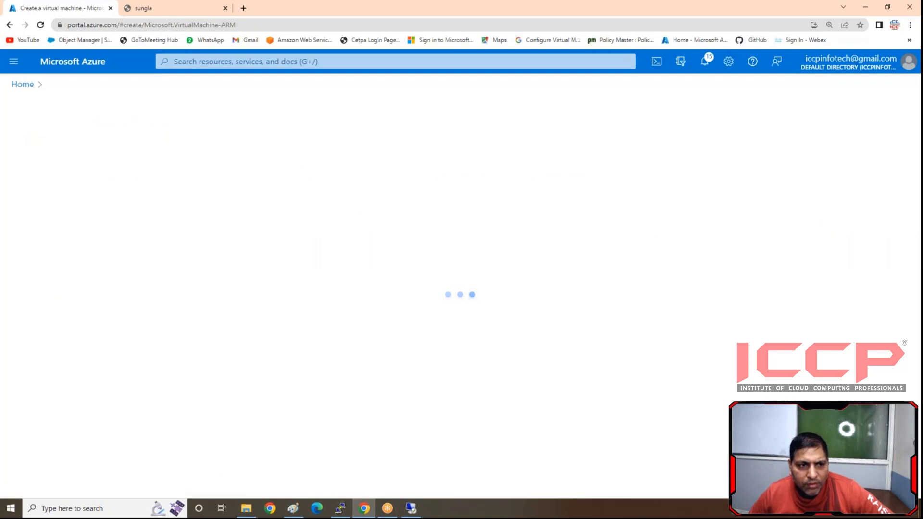
left_click(233, 295)
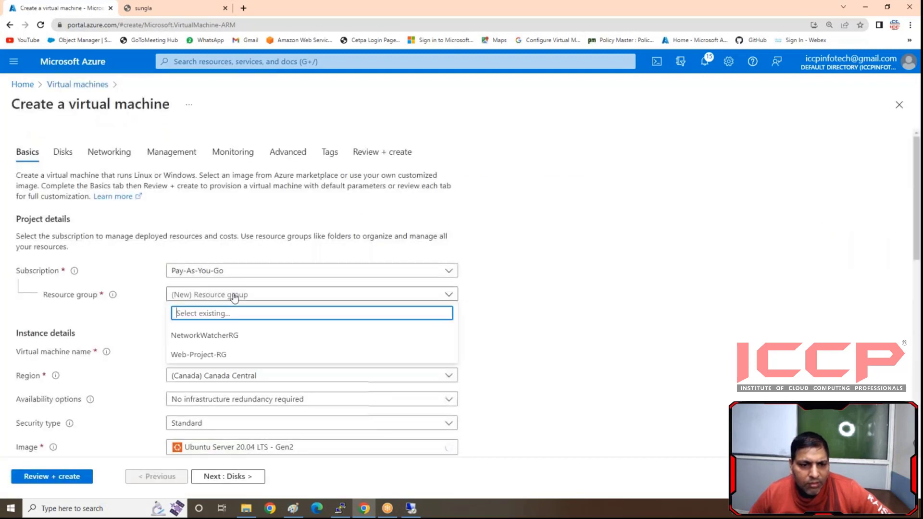
left_click(214, 354)
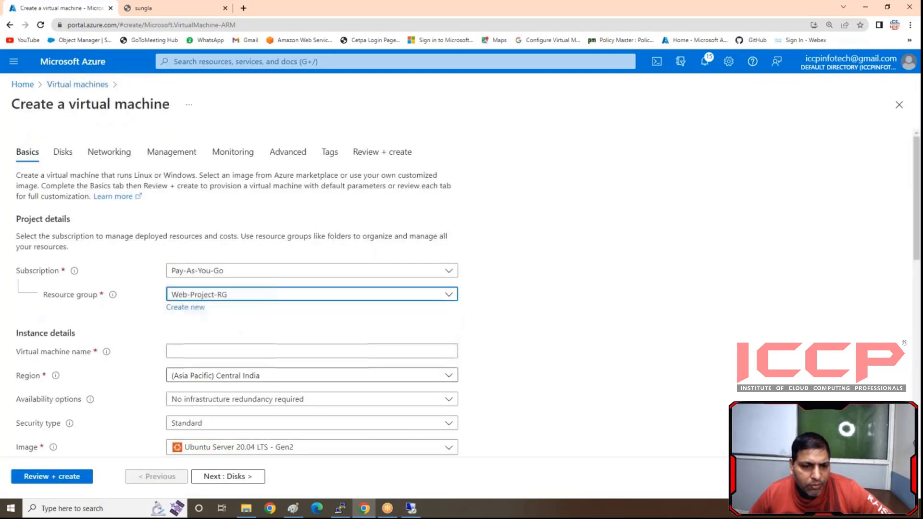
left_click(213, 347)
type("linux")
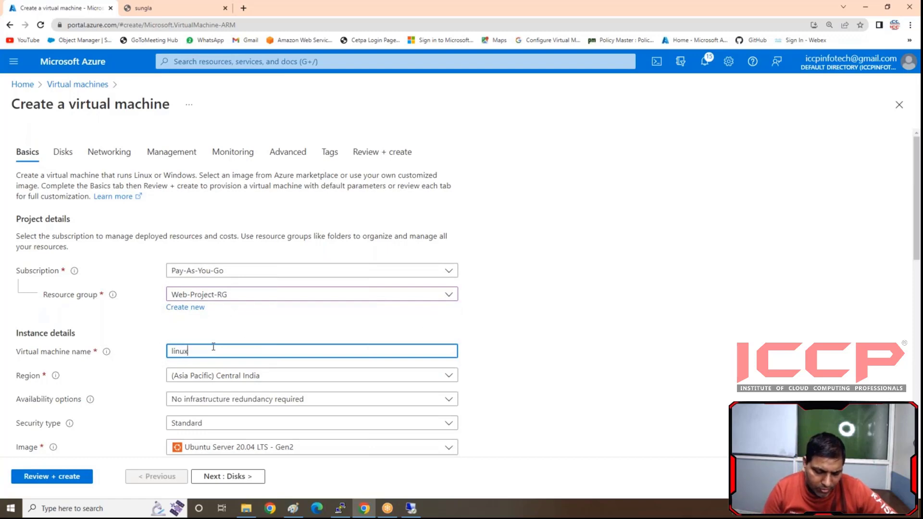
type("-web2")
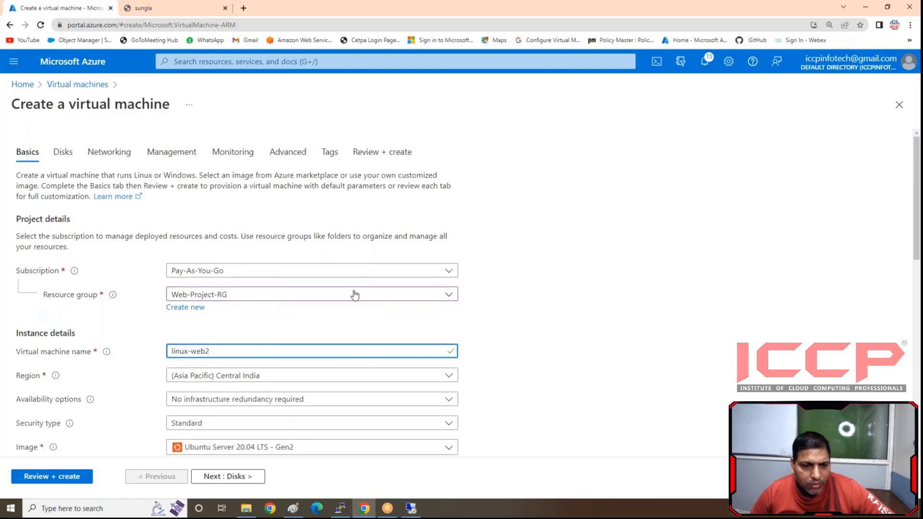
- Choose Ubuntu Server 18.04 LTS - Gen2 as the image for linux-web2
scroll(352, 295, "down", 2)
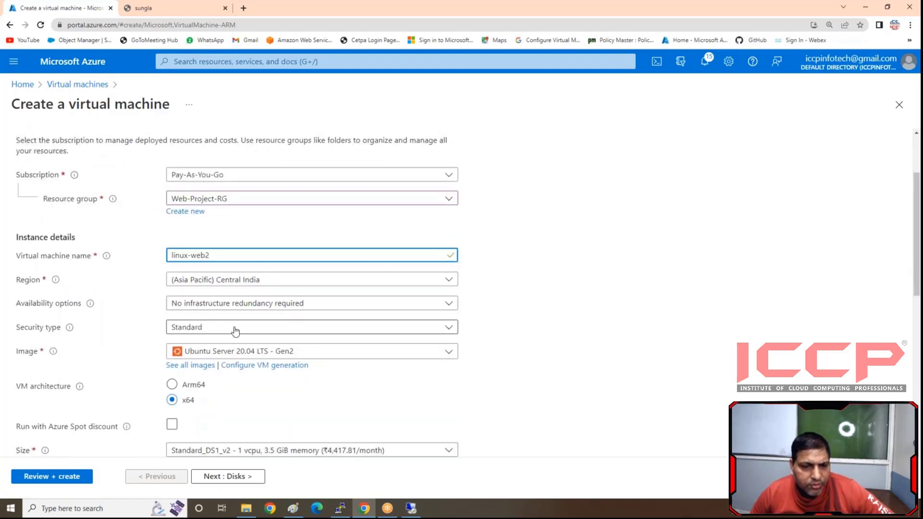
left_click(282, 354)
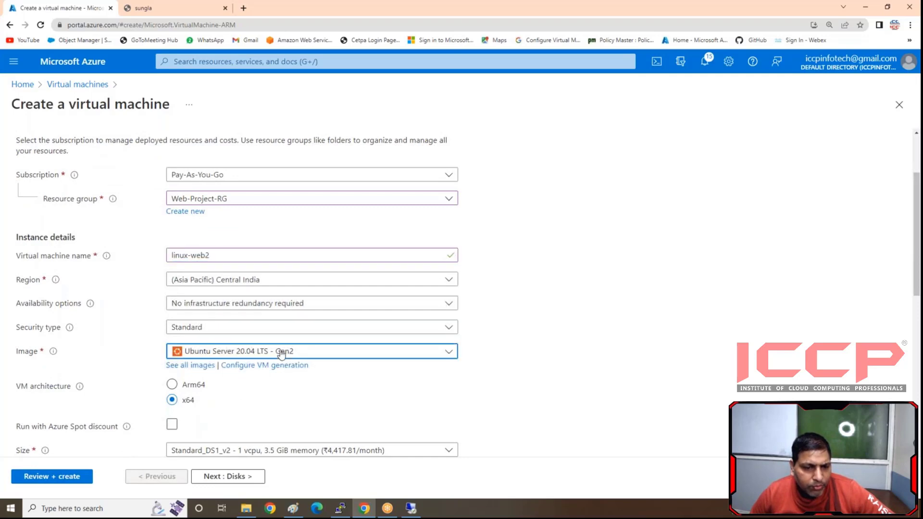
left_click(282, 354)
scroll(308, 235, "down", 1)
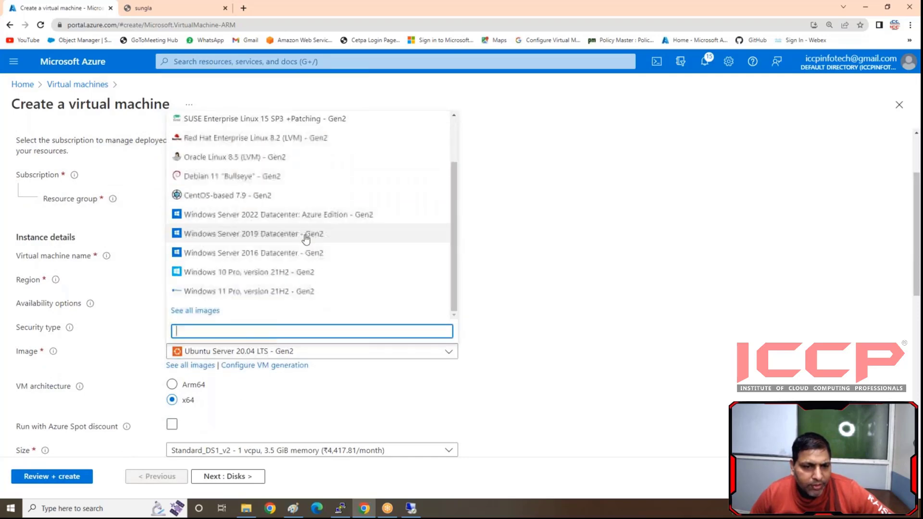
scroll(295, 255, "up", 2)
left_click(234, 160)
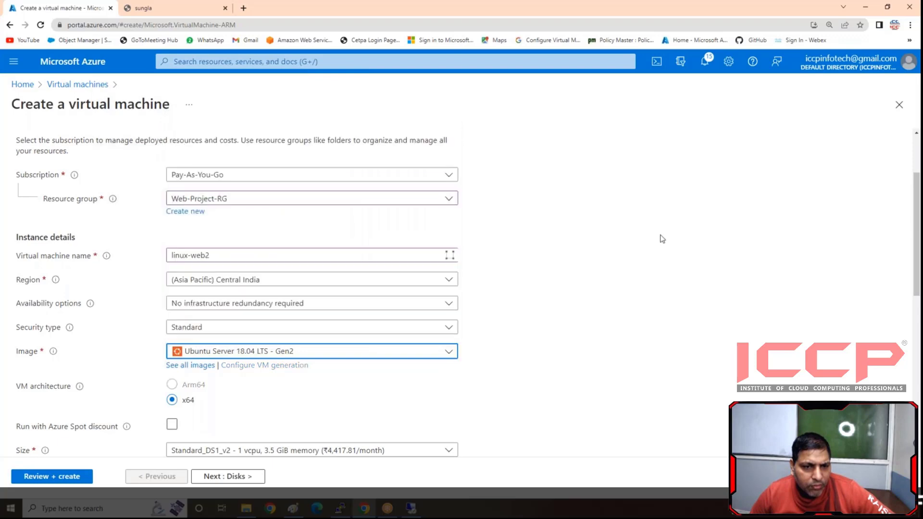
- Set the administrator account to password authentication with the username iccp
scroll(659, 237, "down", 5)
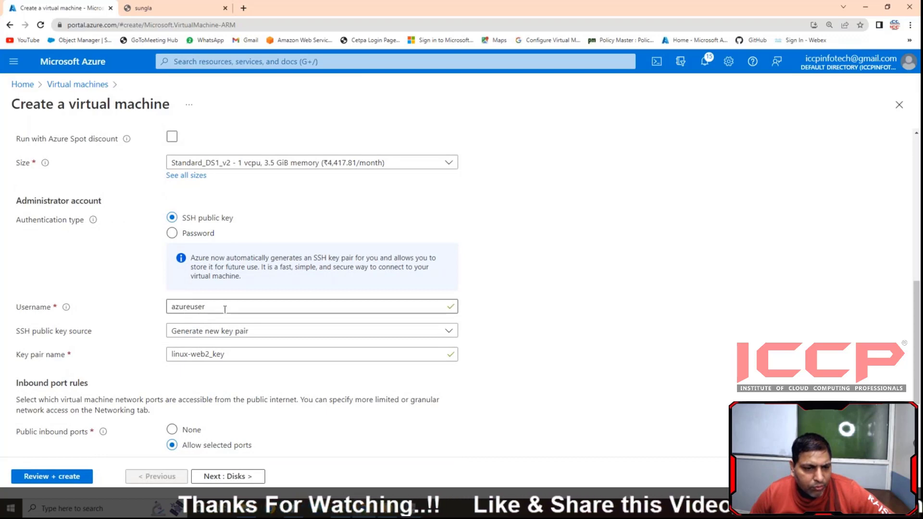
double_click(224, 309)
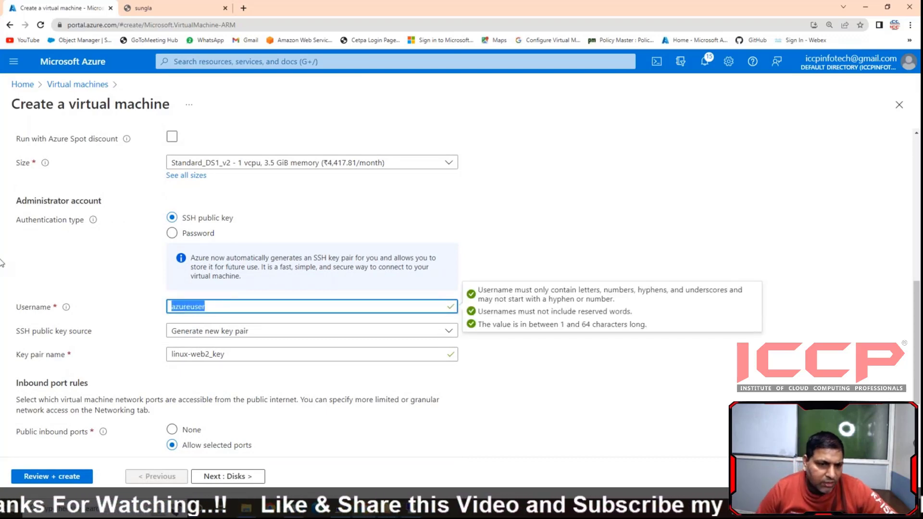
left_click(171, 233)
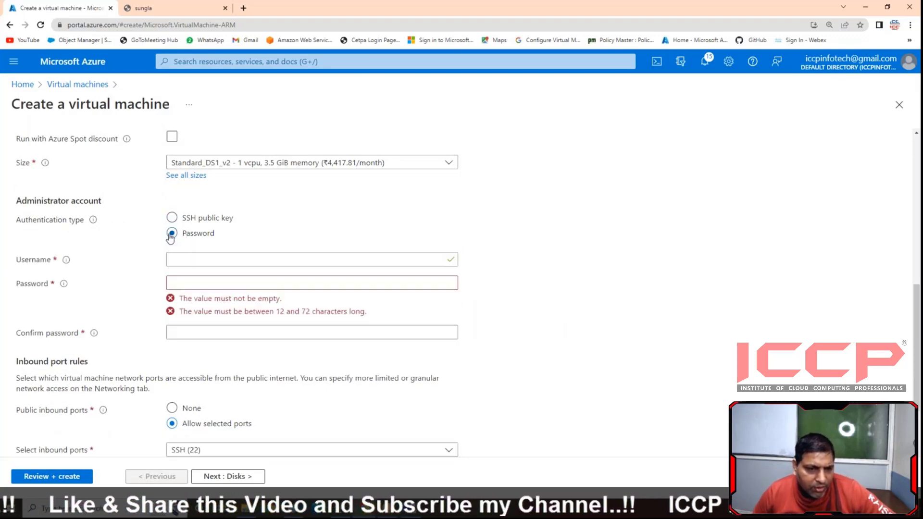
left_click(194, 257)
type("iccp")
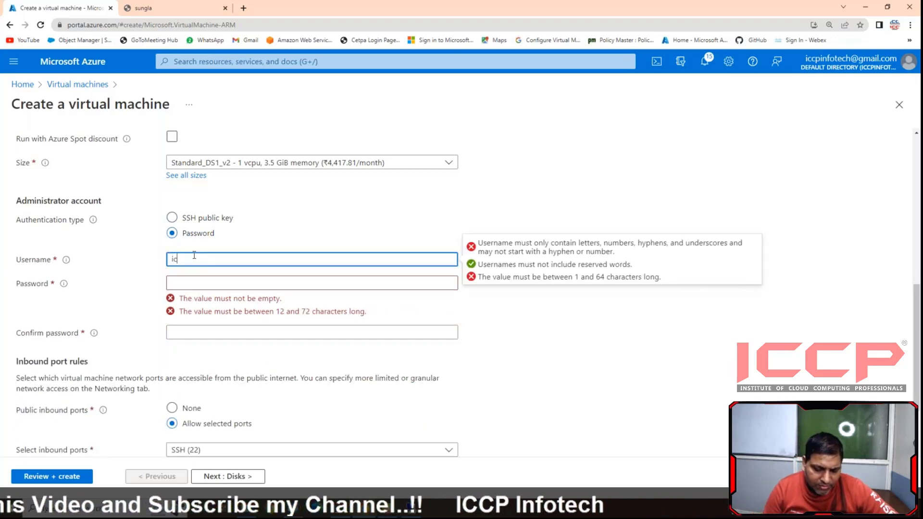
- Enter the administrator account password and repeat it in the confirmation field
left_click(174, 281)
type("•••")
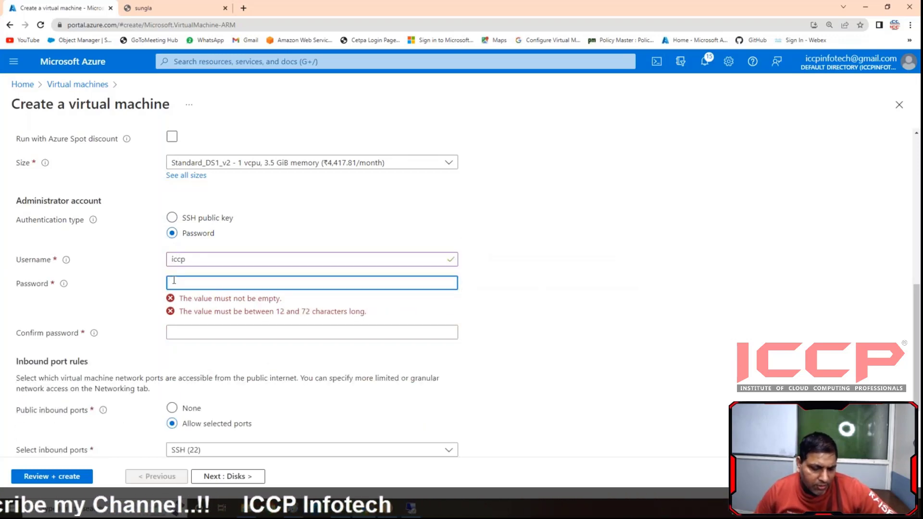
type("•••••••••")
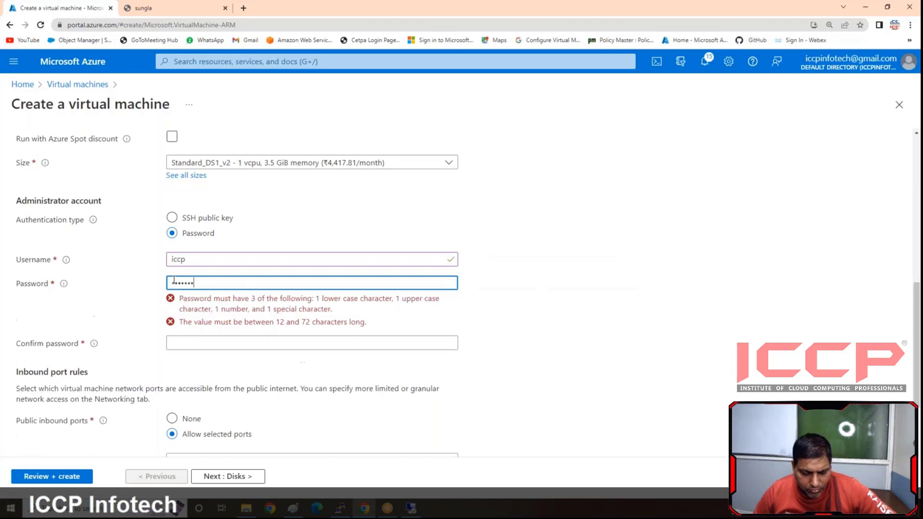
left_click(195, 340)
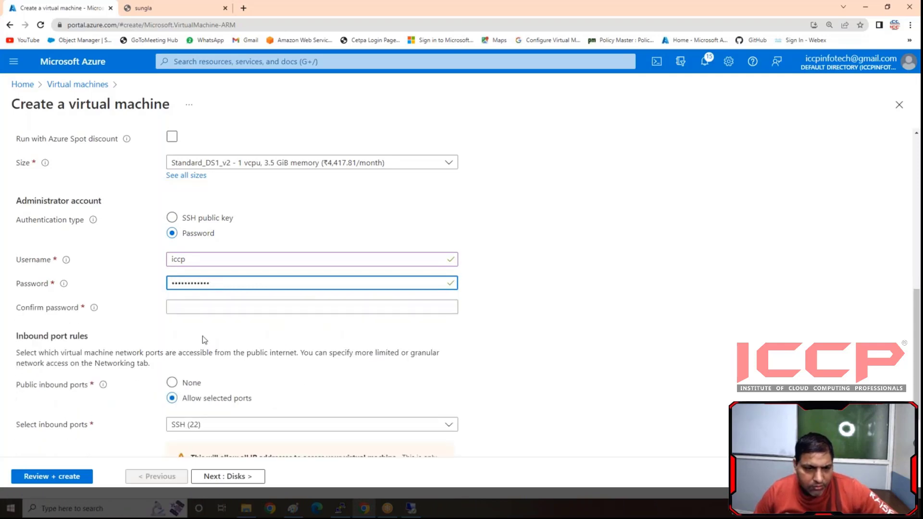
left_click(202, 306)
type("•••")
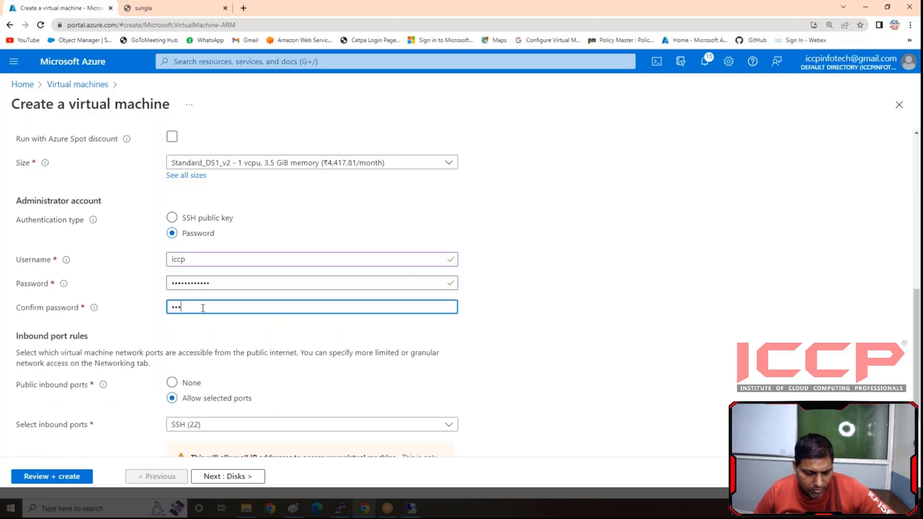
type("•")
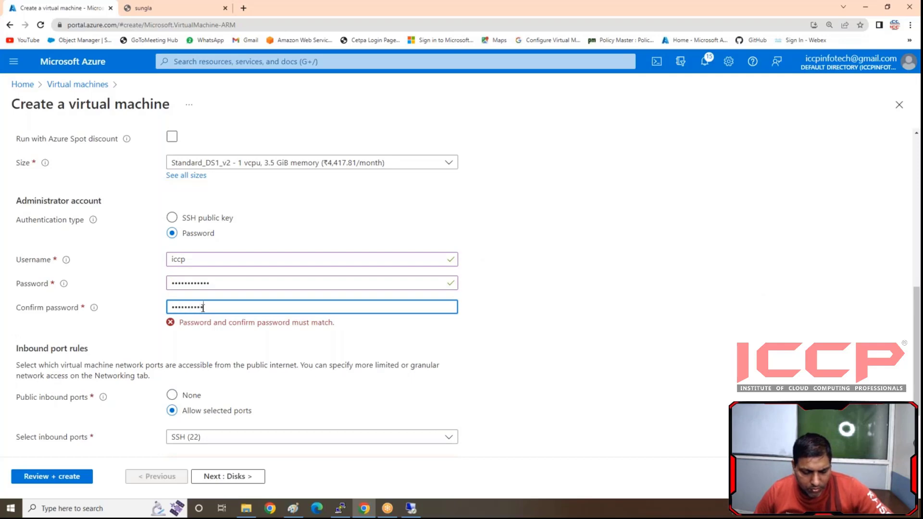
type("••••••••")
- Set public inbound ports to None and continue past the default disk settings to the networking settings
scroll(202, 322, "down", 2)
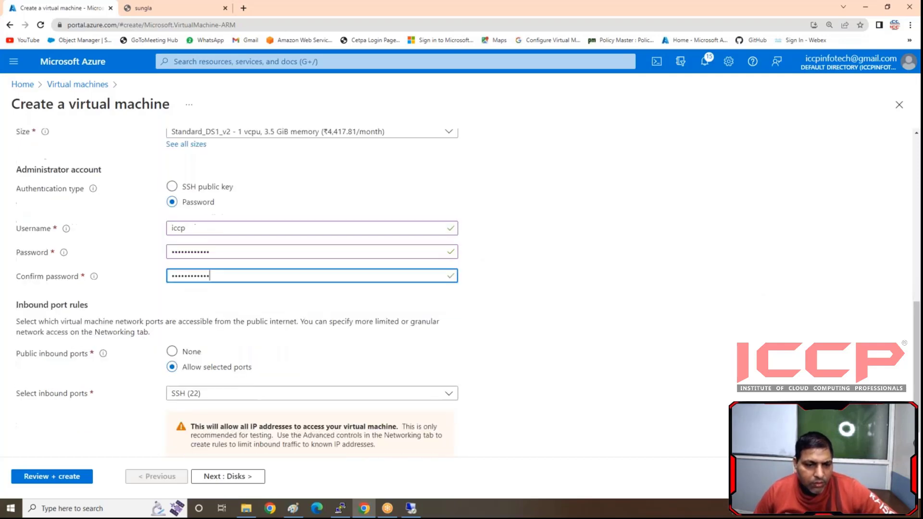
left_click(171, 311)
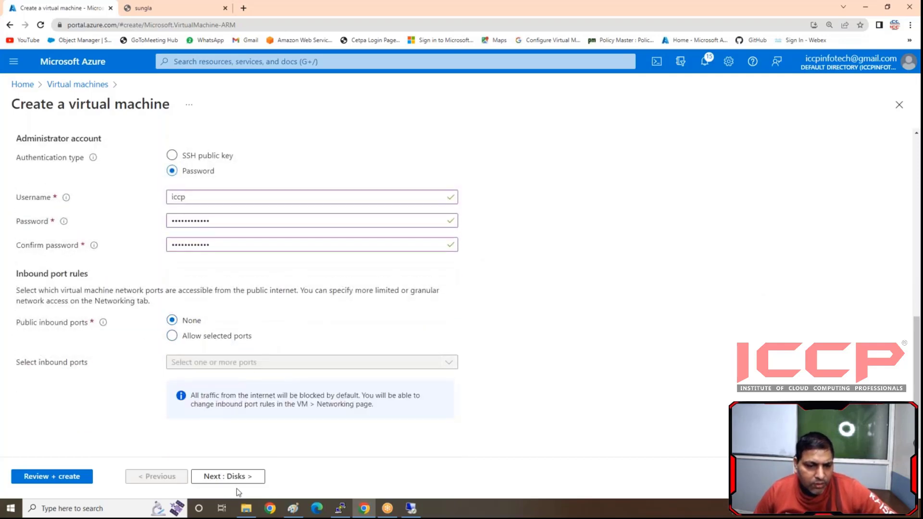
left_click(205, 475)
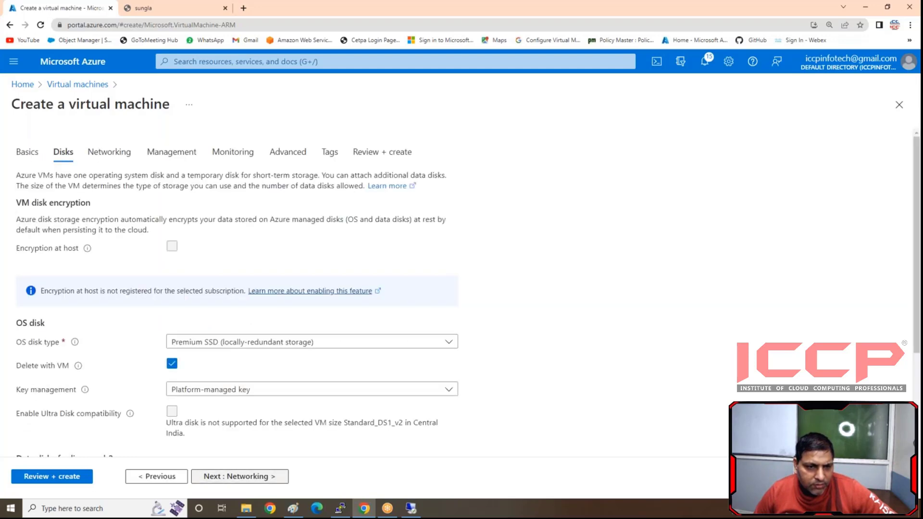
left_click(206, 476)
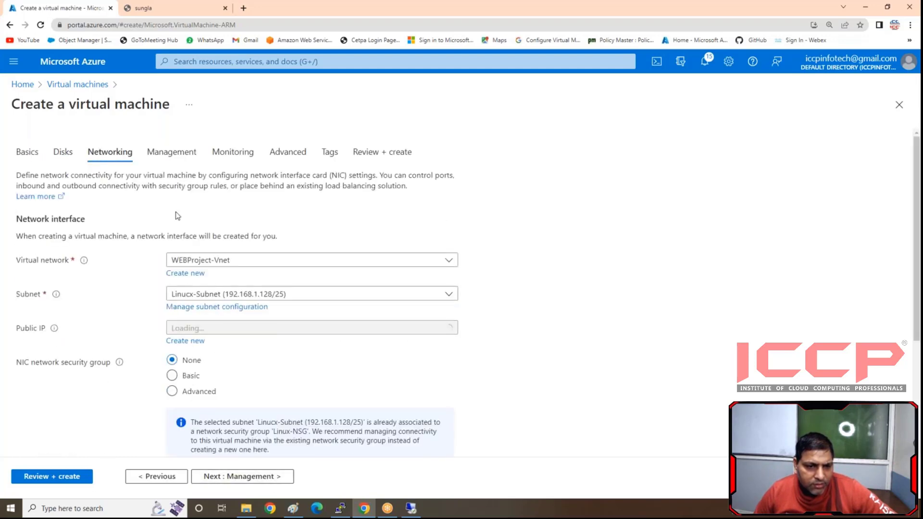
- Check the available virtual networks and subnets, keeping WEBProject-Vnet and Linucx-Subnet (192.168.1.128/25)
left_click(209, 262)
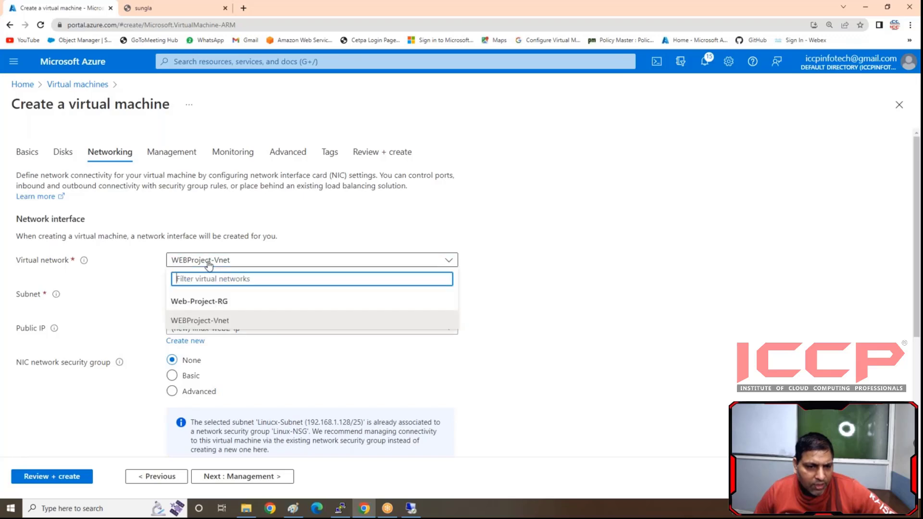
left_click(209, 263)
left_click(212, 295)
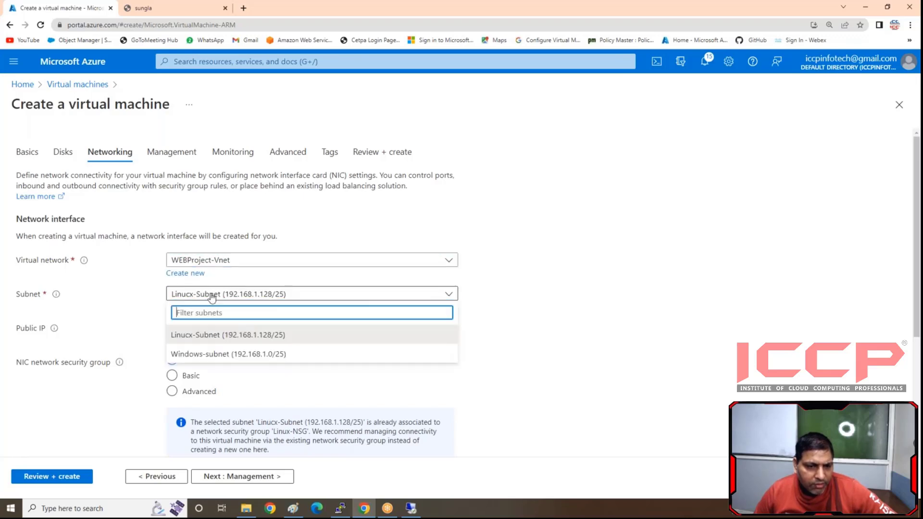
left_click(211, 296)
- Assign the existing Linux-NSG through the Advanced NIC security group option, then validate and create linux-web2
left_click(192, 392)
scroll(208, 390, "down", 4)
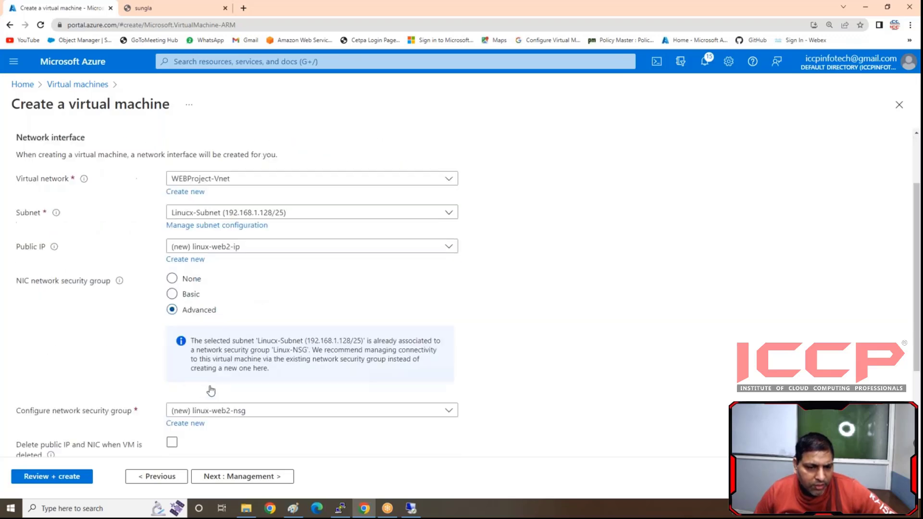
left_click(223, 301)
left_click(209, 347)
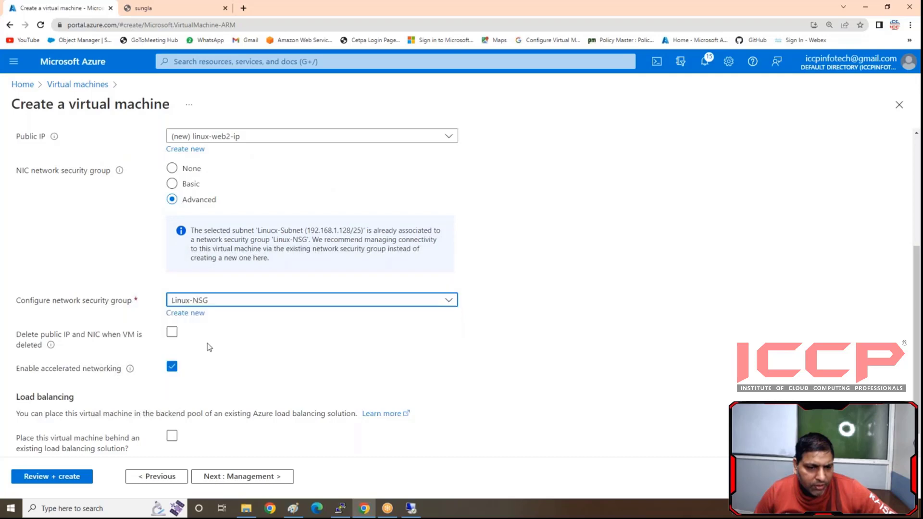
left_click(67, 477)
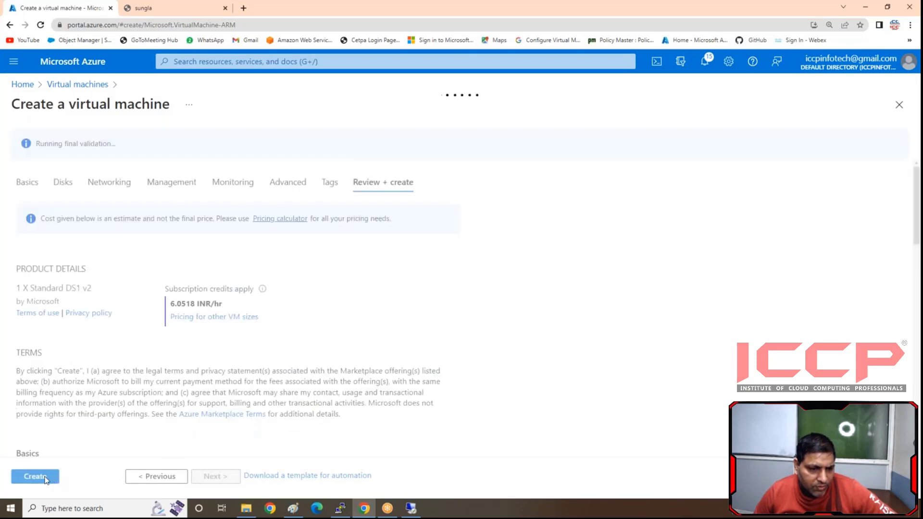
left_click(46, 476)
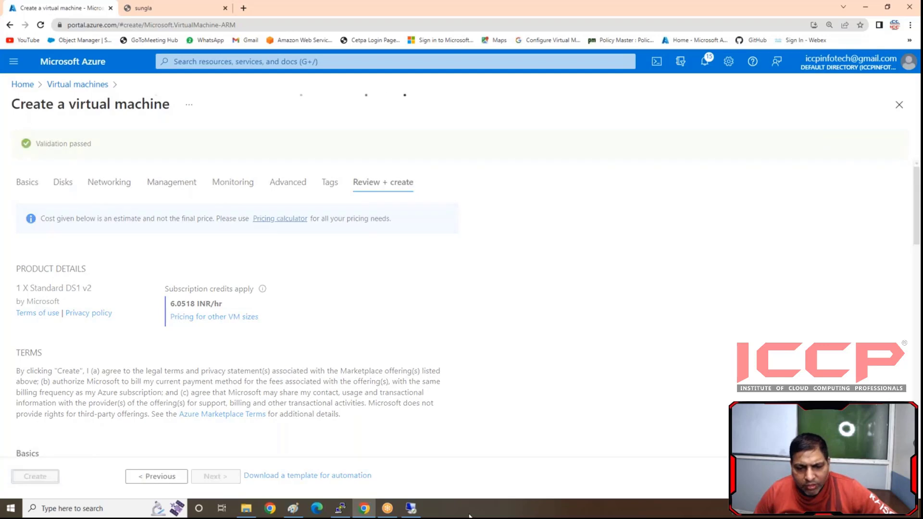
- Switch to the Linux-server terminal to check the yum update progress, and minimize it again
left_click(340, 508)
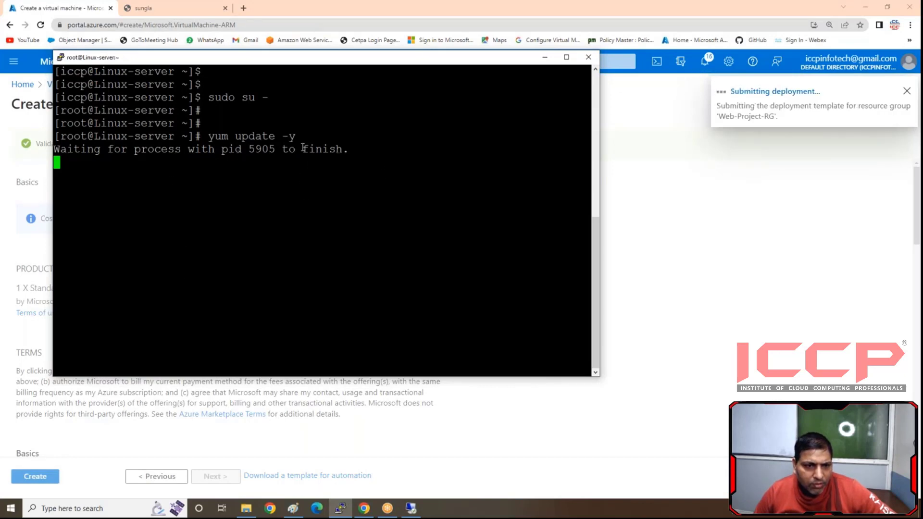
left_click_drag(349, 149, 185, 149)
left_click(157, 198)
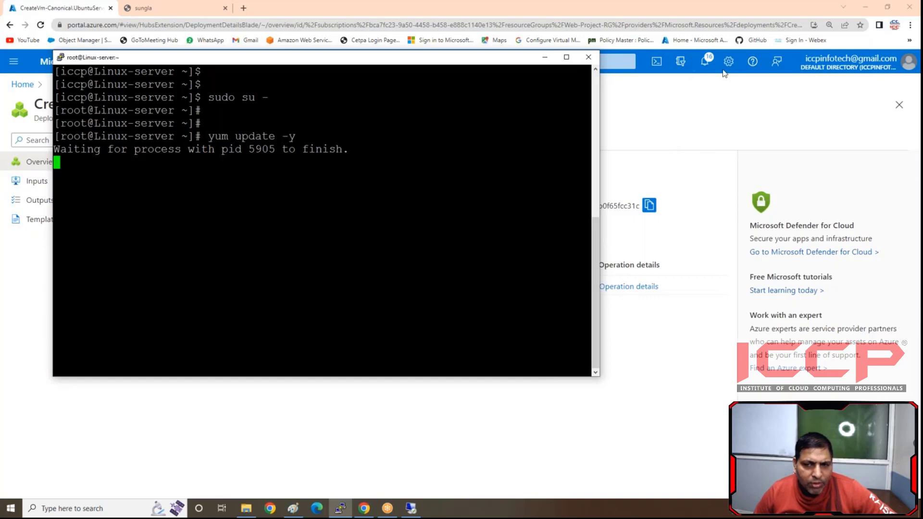
left_click(544, 57)
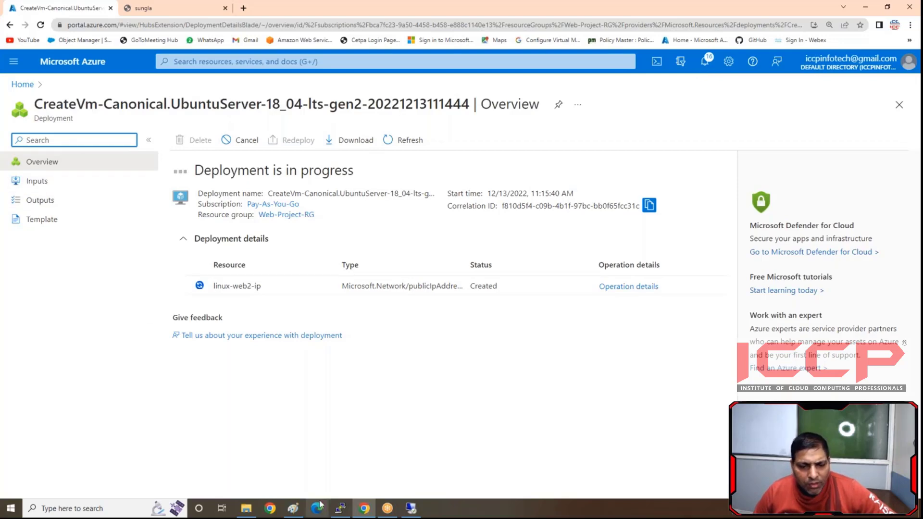
- Switch to the Paint diagram and add the dark red note "Ubuntu --- apt-get" beside the Linux callout
left_click(292, 508)
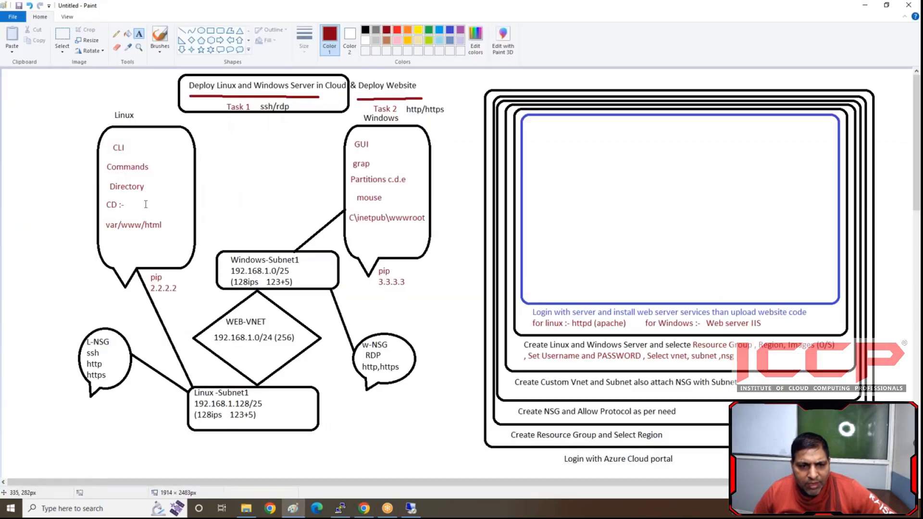
left_click(198, 138)
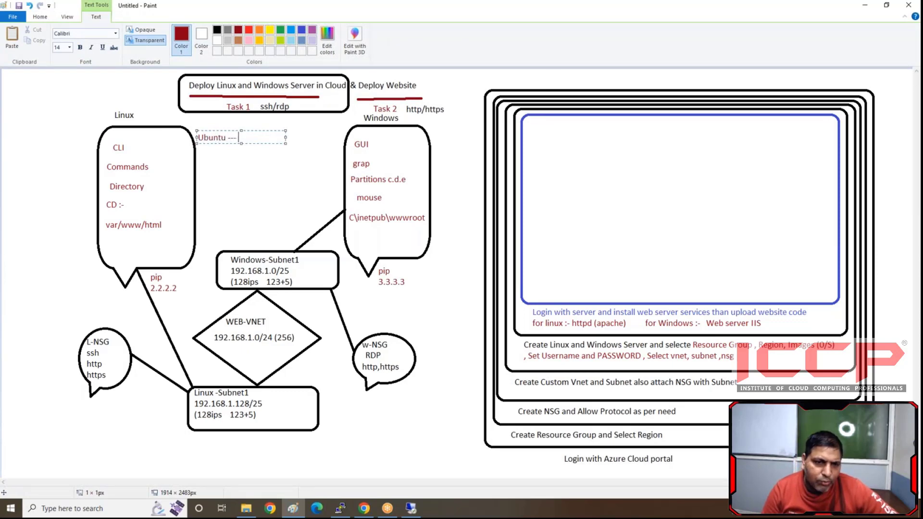
type("Ubuntu --- pt-")
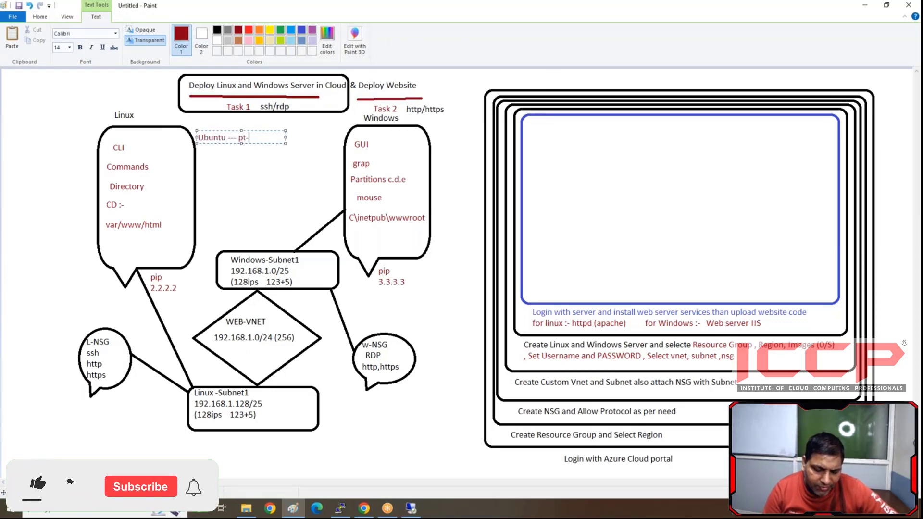
type("get")
key("BackSpace")
key("BackSpace")
key("BackSpace")
key("BackSpace")
key("BackSpace")
key("BackSpace")
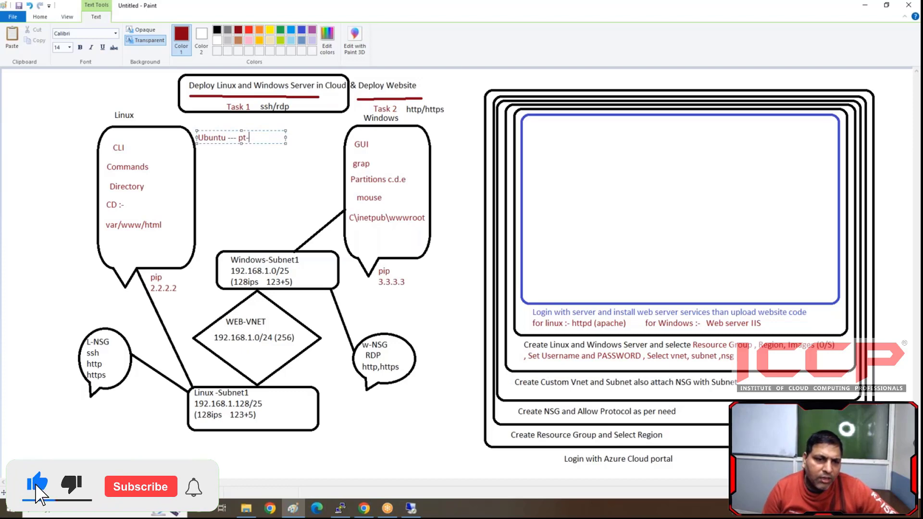
type("apt-get")
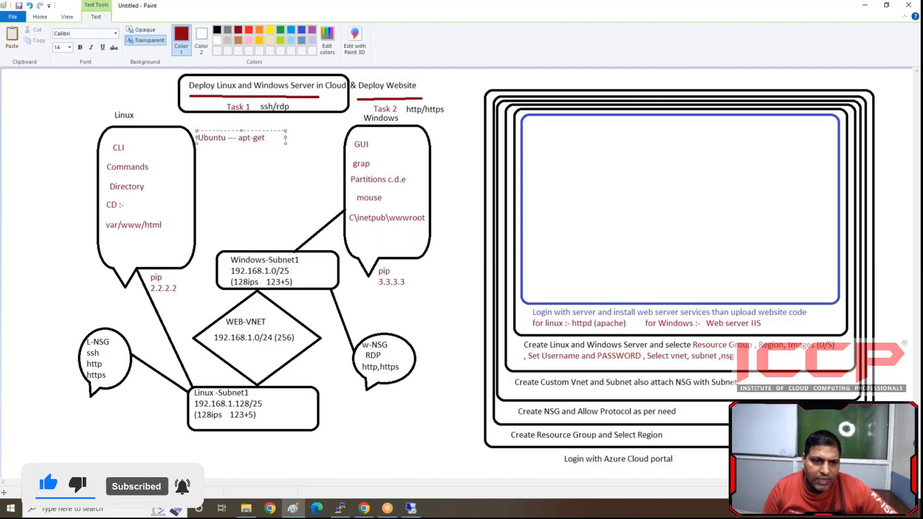
- Add the line "redhat ---- yum" below the Ubuntu note and finish the text
key("Return")
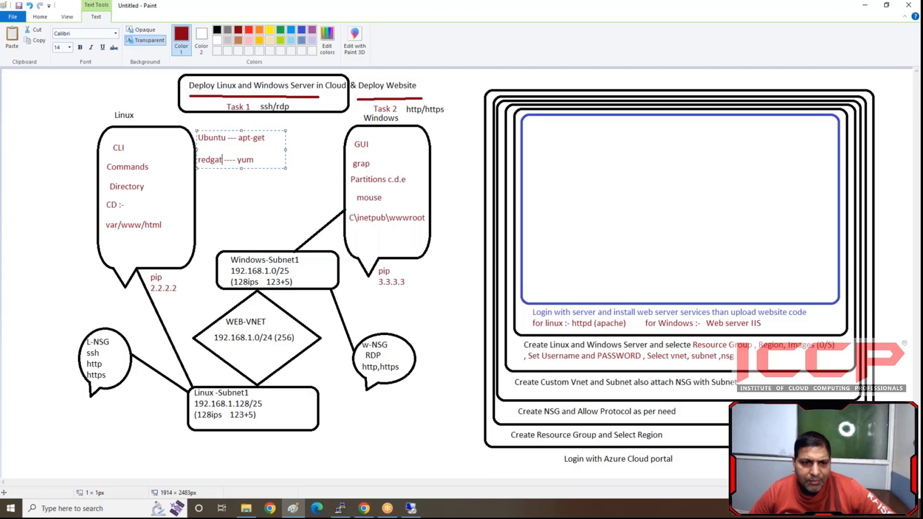
key("BackSpace")
type("h")
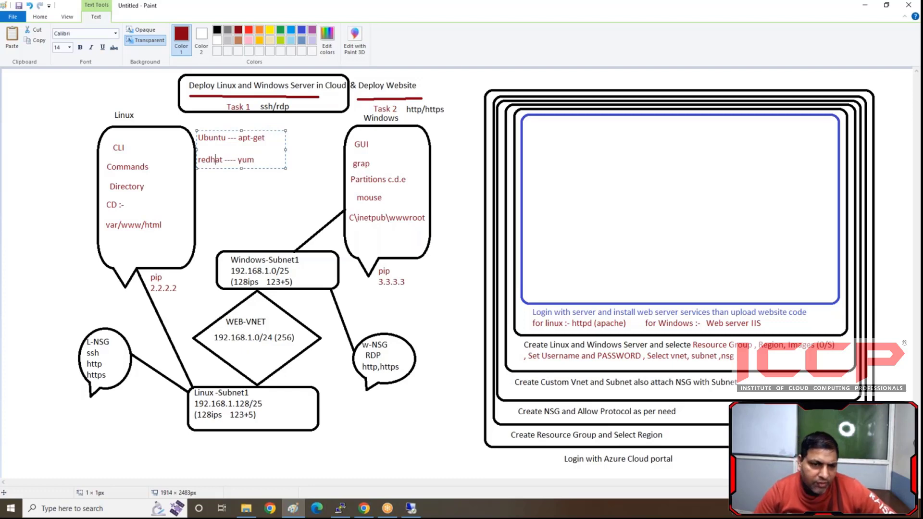
left_click(229, 180)
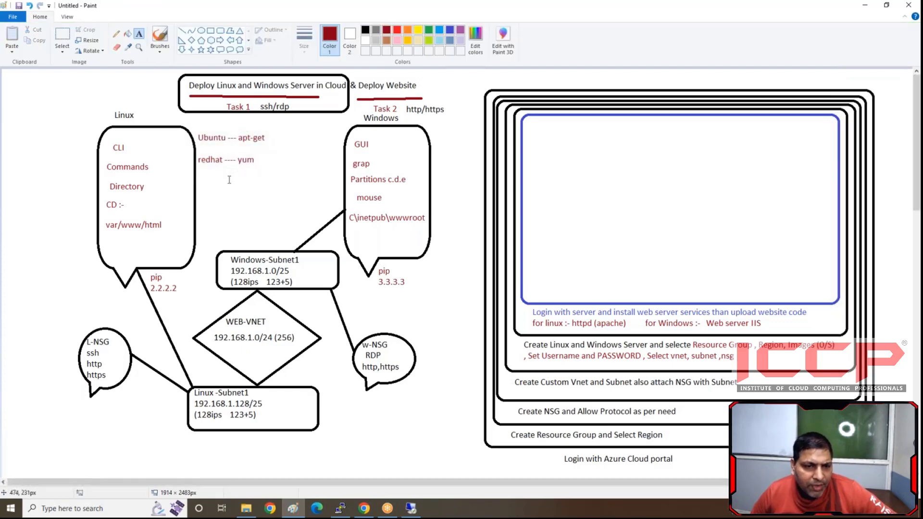
- Return to the Azure portal in Chrome, go to the deployed linux-web2 resource and copy its public IP address
left_click(411, 508)
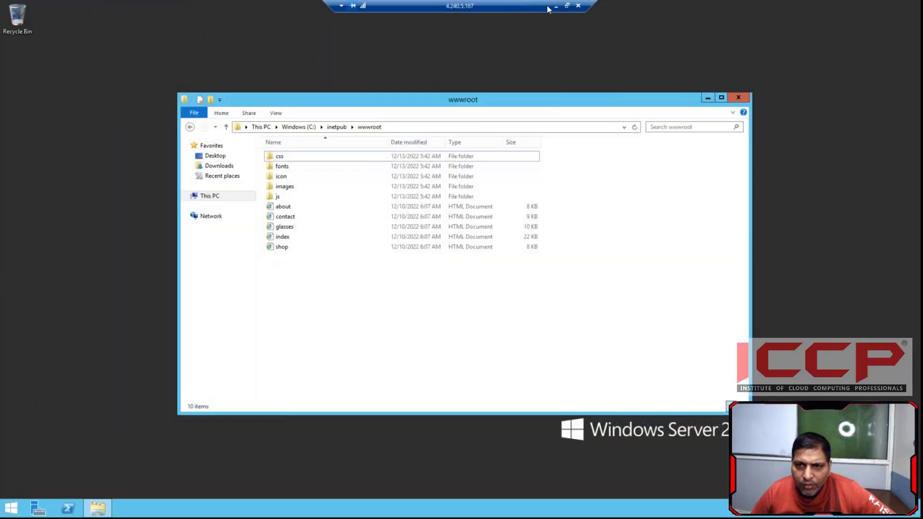
left_click(556, 7)
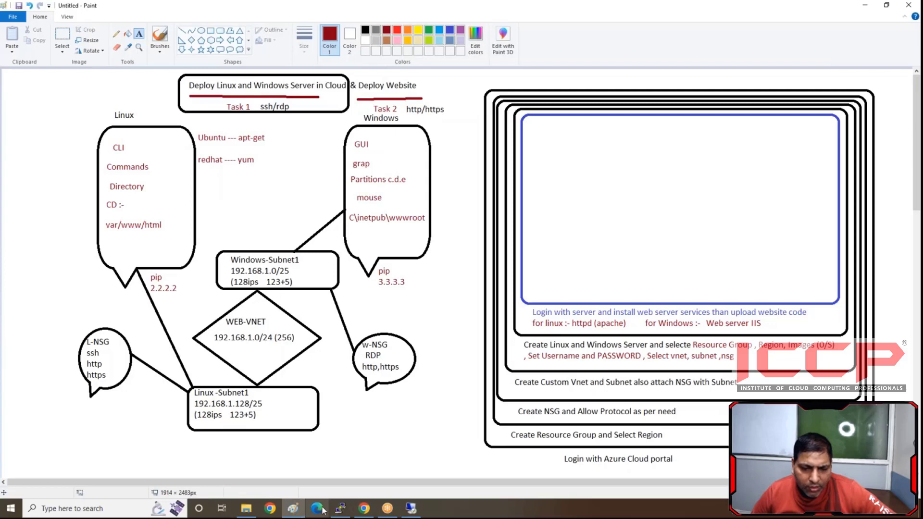
left_click(364, 508)
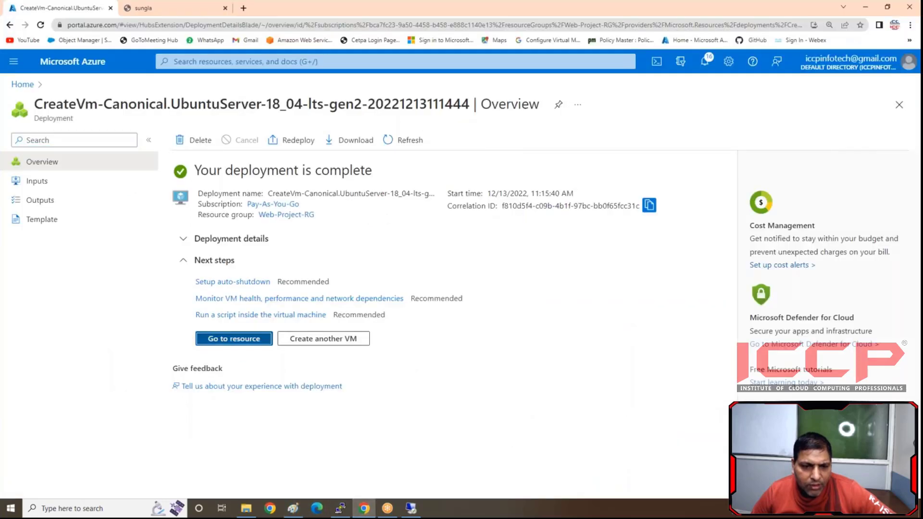
left_click(230, 339)
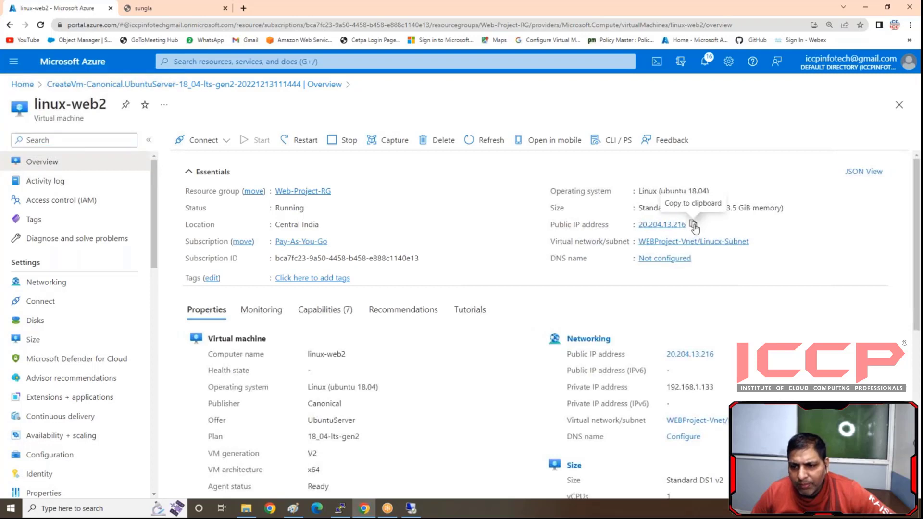
left_click(693, 225)
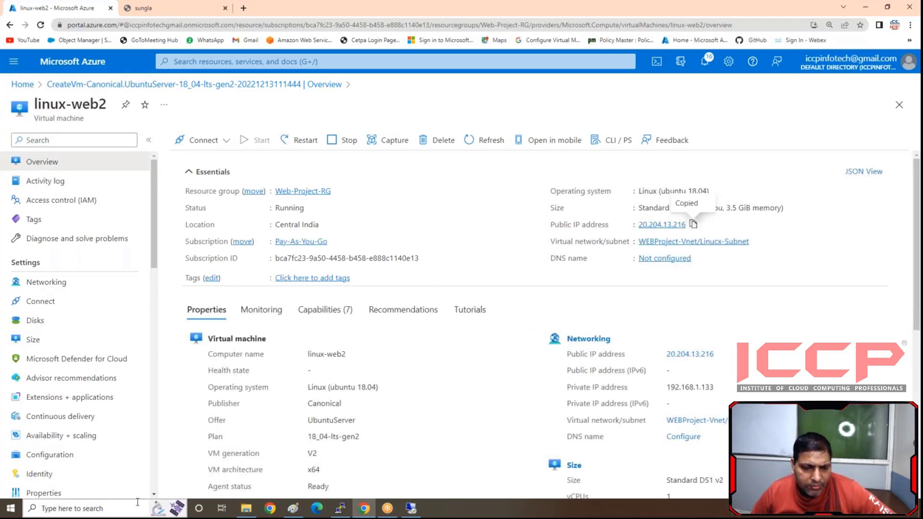
- Switch to PuTTY, start a new SSH session to 20.204.13.216 on port 22 and accept the server's host key
left_click(340, 508)
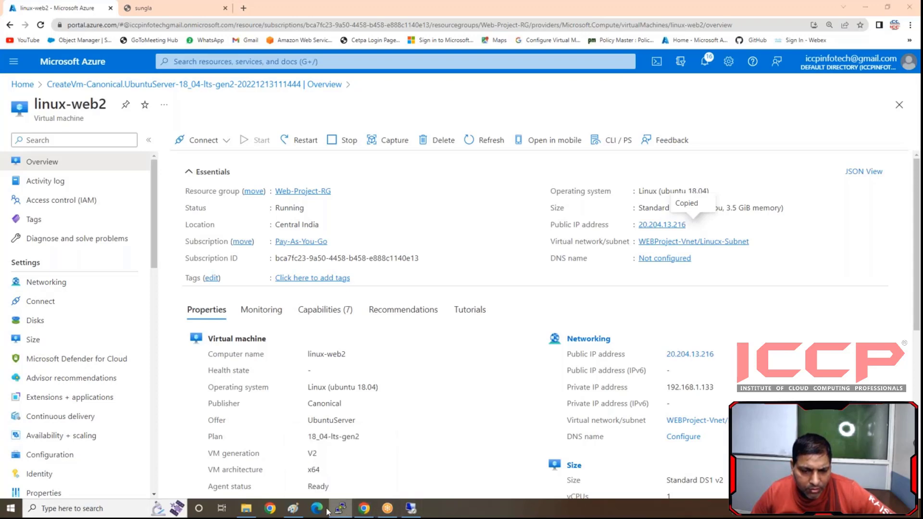
left_click(340, 510)
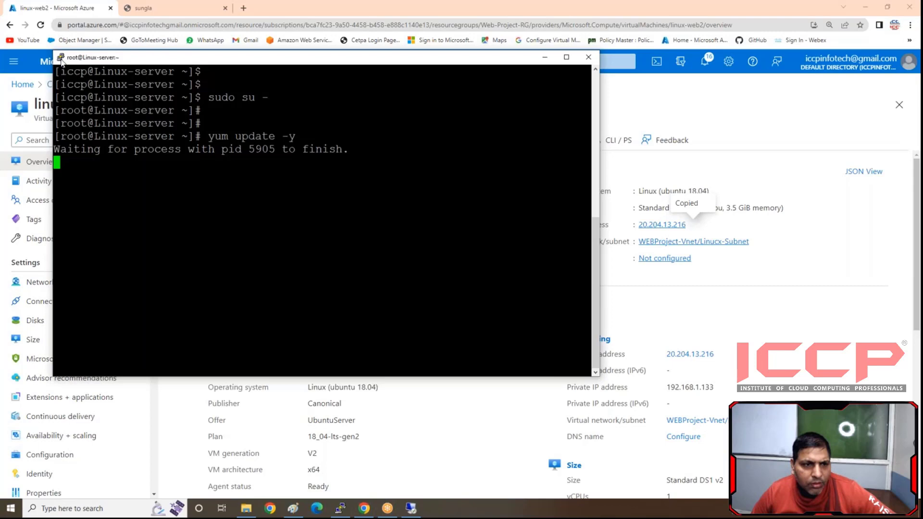
left_click(61, 59)
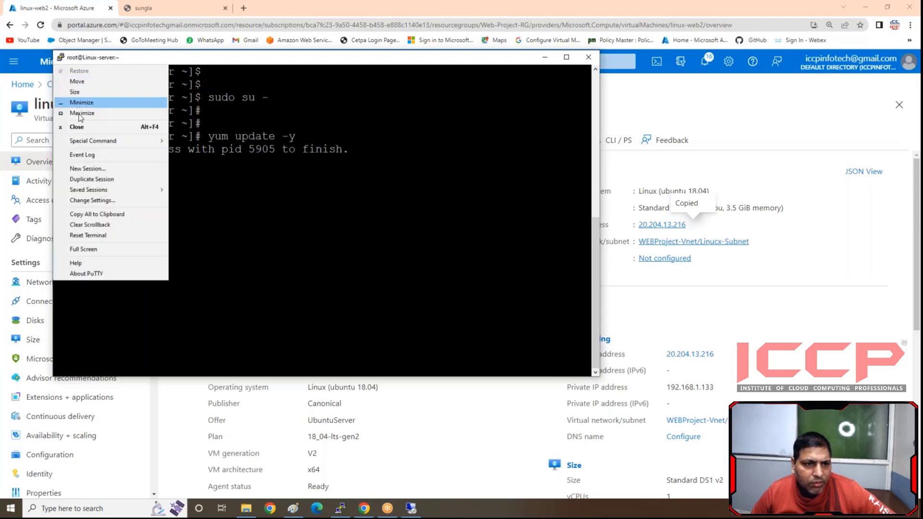
left_click(88, 168)
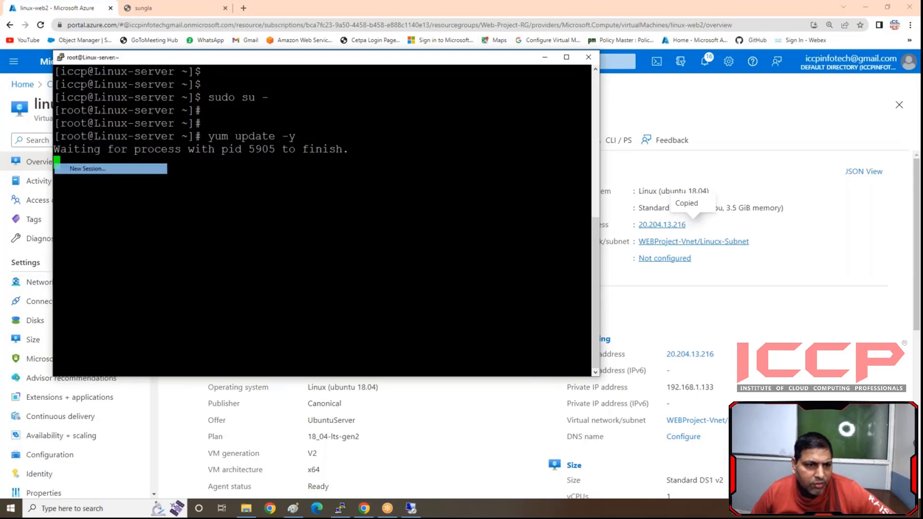
key("ctrl+v")
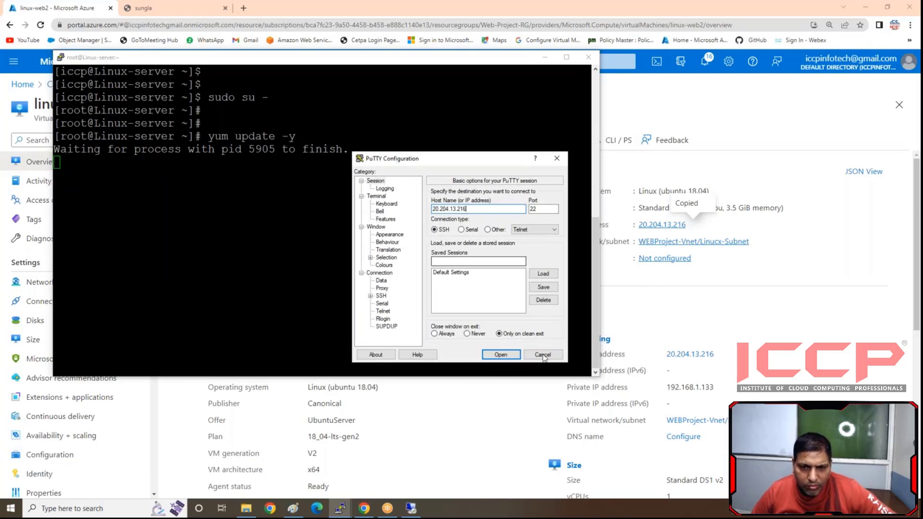
left_click(501, 356)
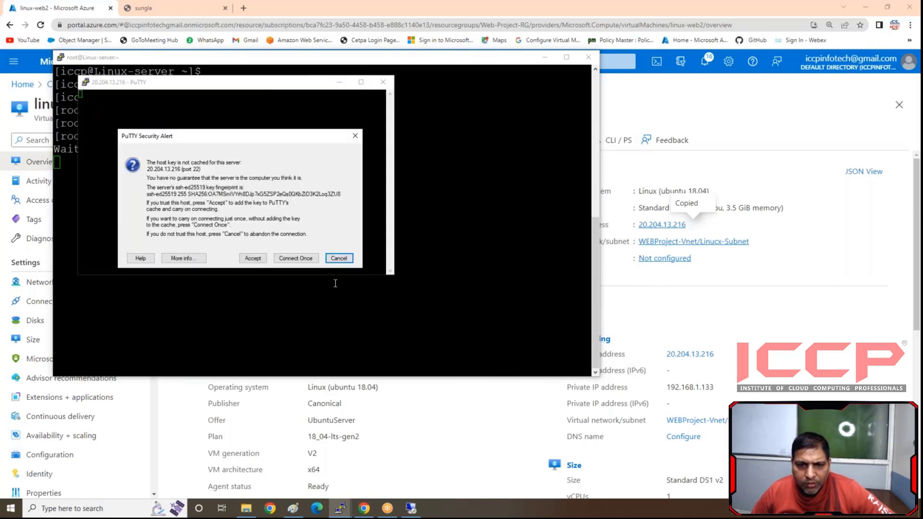
left_click(253, 258)
- Change the new session's terminal font to Courier New 18-point and apply the setting
right_click(189, 85)
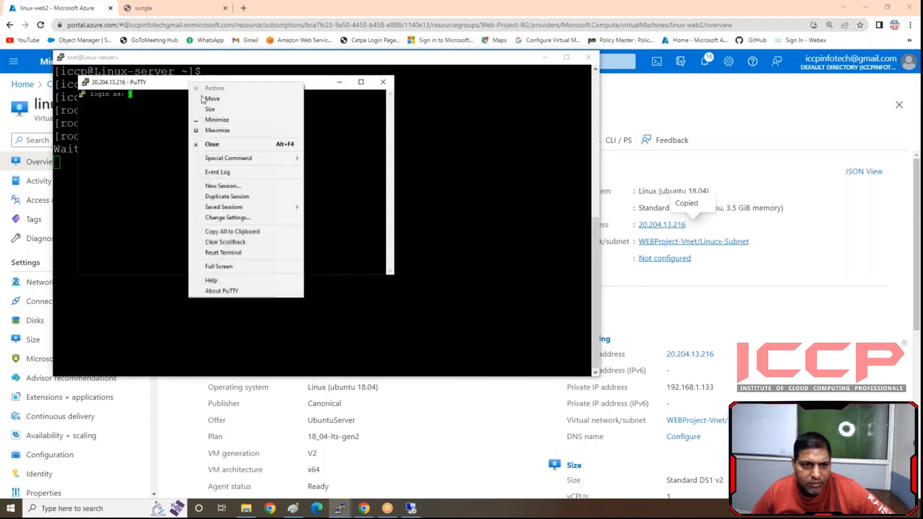
left_click(226, 217)
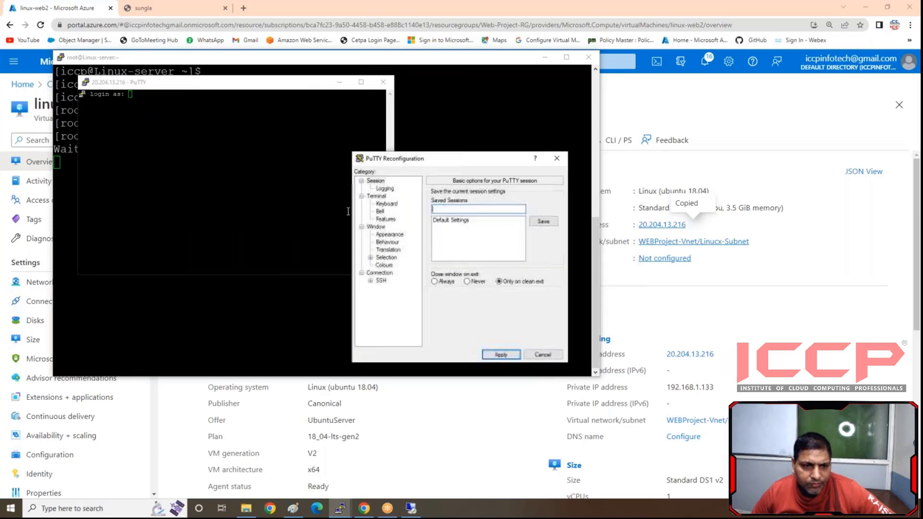
left_click(389, 234)
left_click(543, 249)
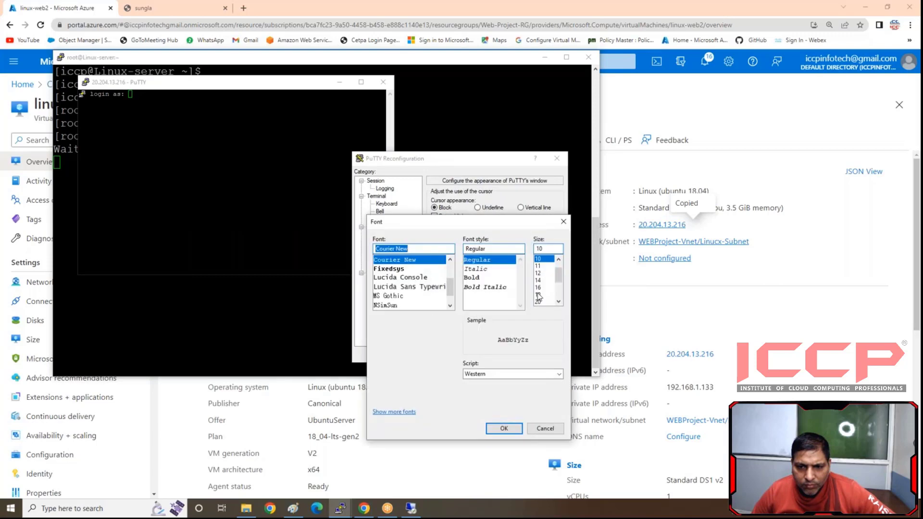
left_click(542, 295)
left_click(504, 429)
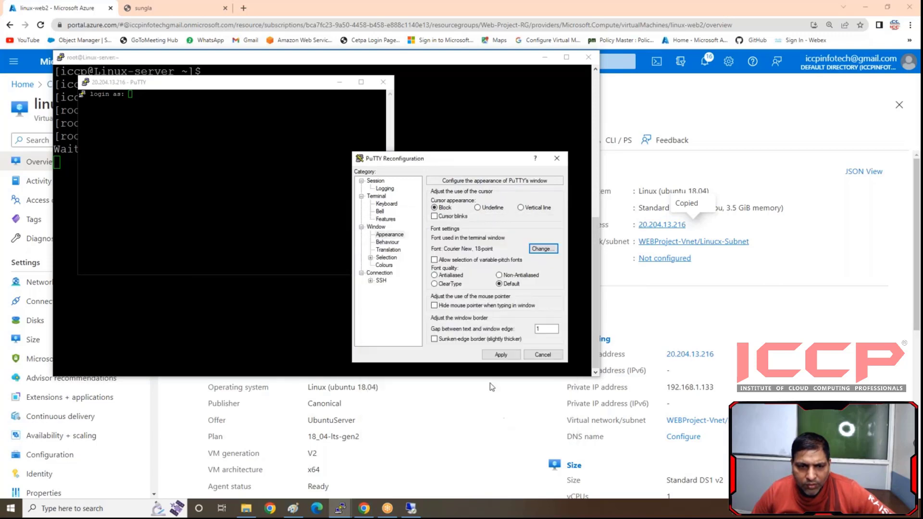
left_click(501, 354)
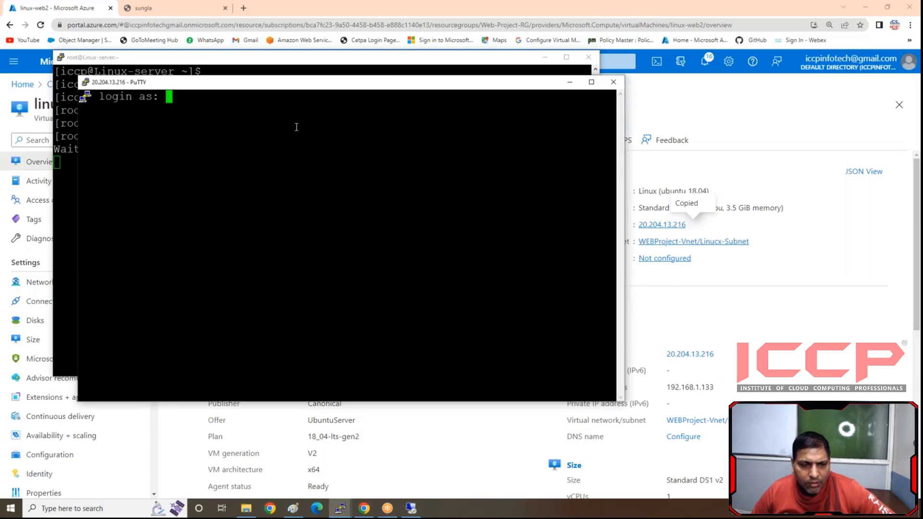
- Log in to linux-web2 as iccp with the account password and advance to a clear shell prompt
type("iccp")
key("Return")
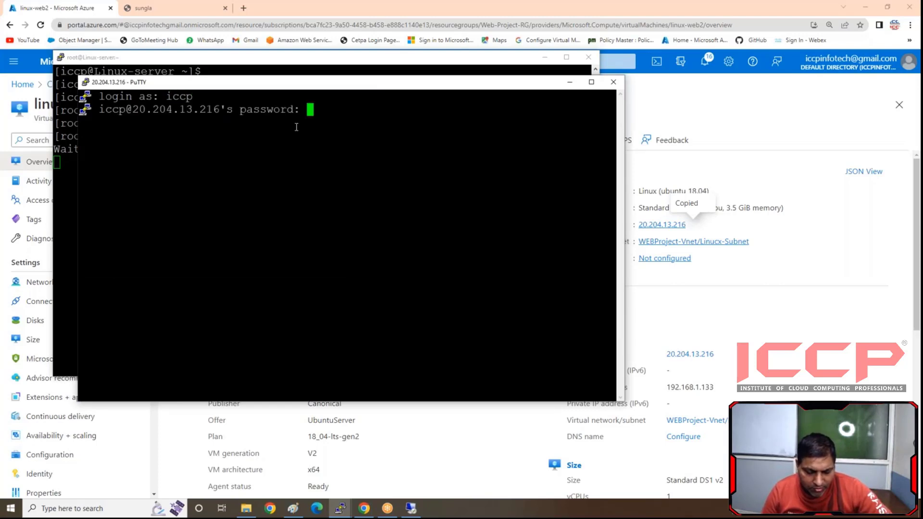
key("Return")
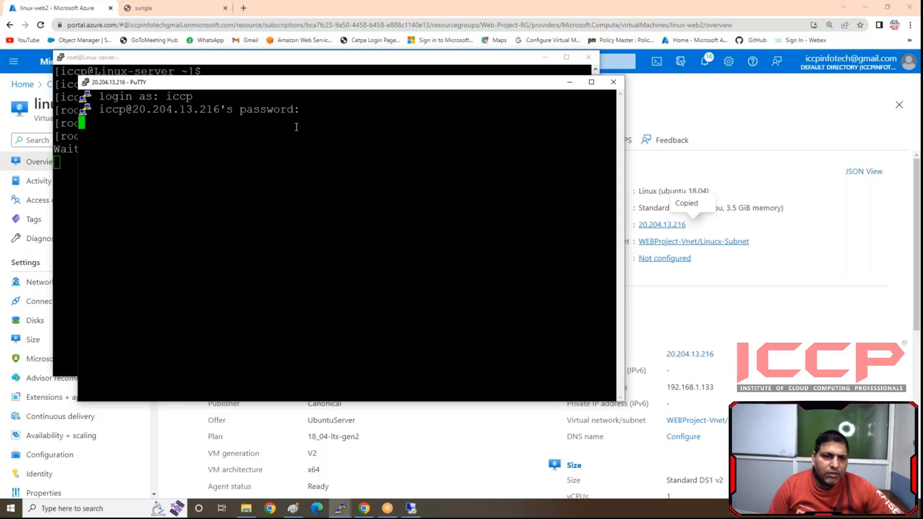
key("Return")
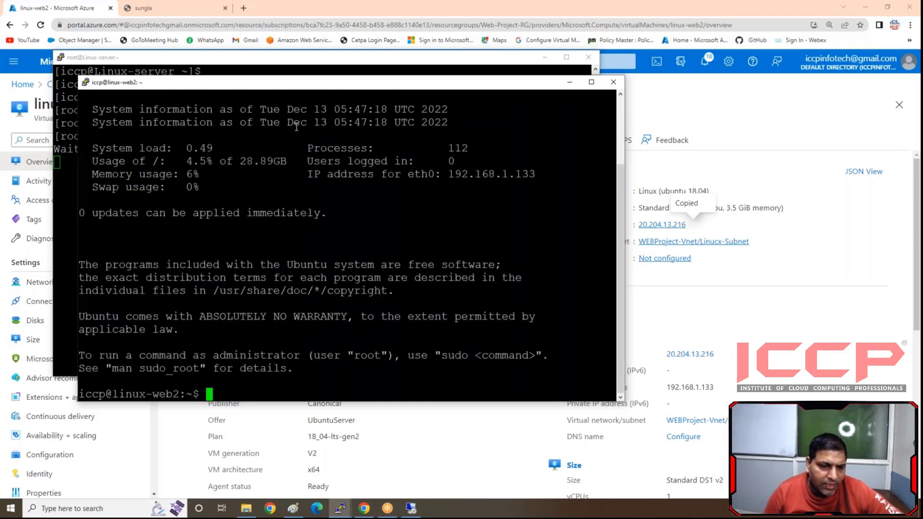
key("Return")
key("Return")
key("Return")
key("Return")
key("Return")
key("Return")
key("Return")
- Install the Apache web server with "sudo apt-get install apache2" and answer y to continue
type("s")
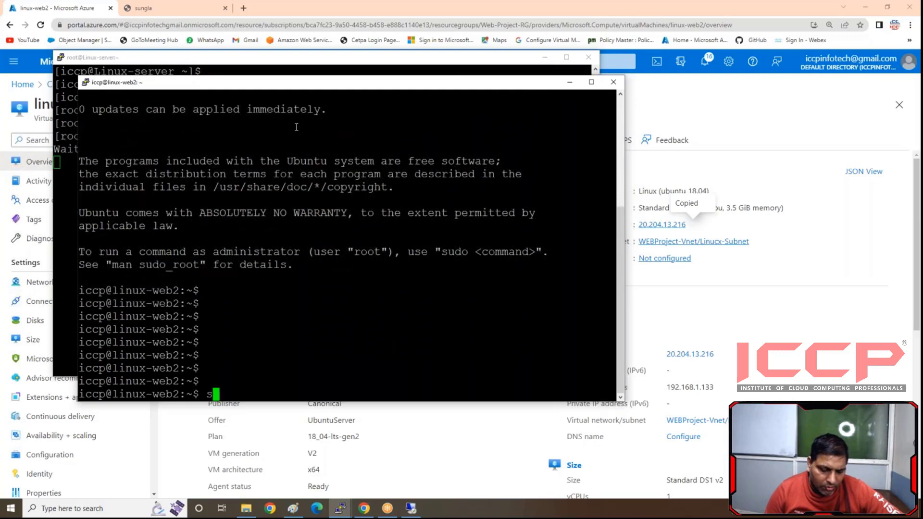
type("udo apt-")
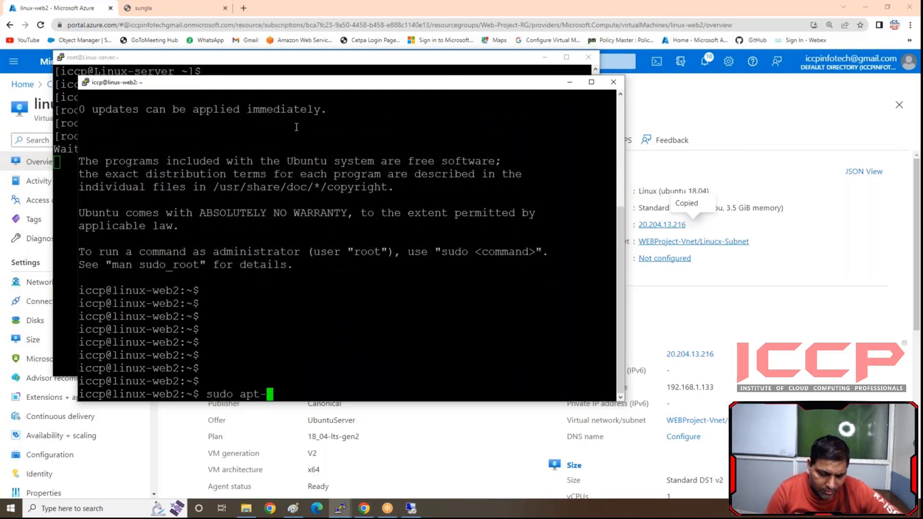
type("get inst")
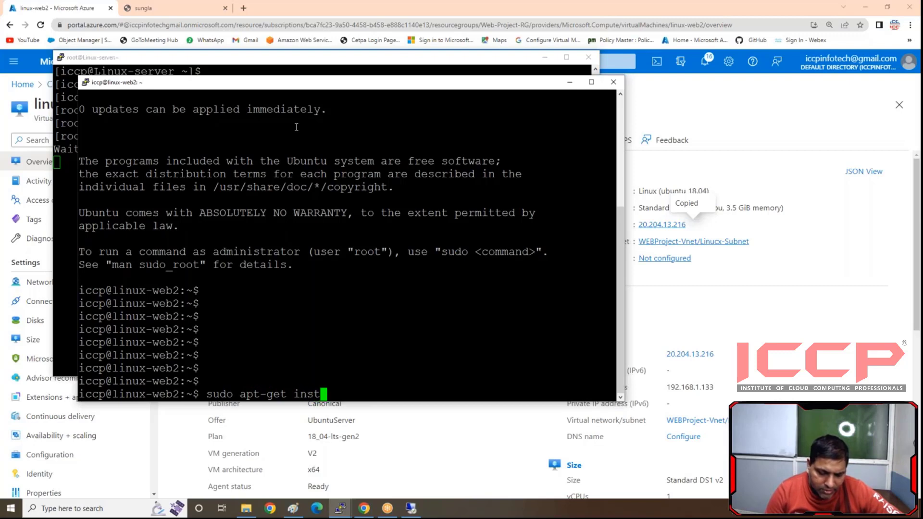
type("all")
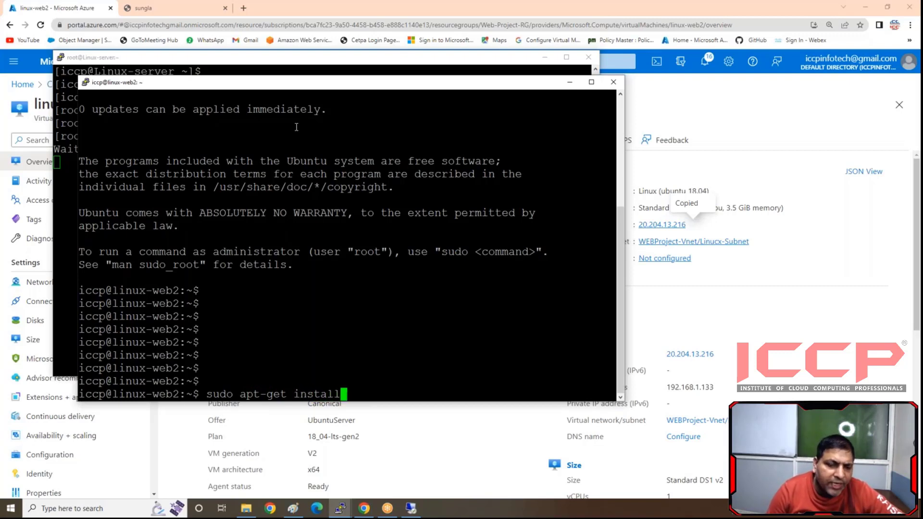
type(" ap")
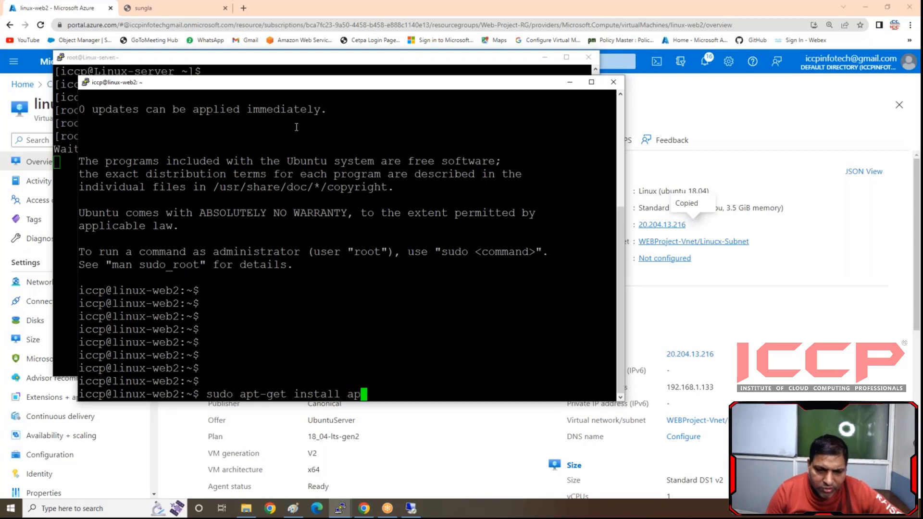
type("ache")
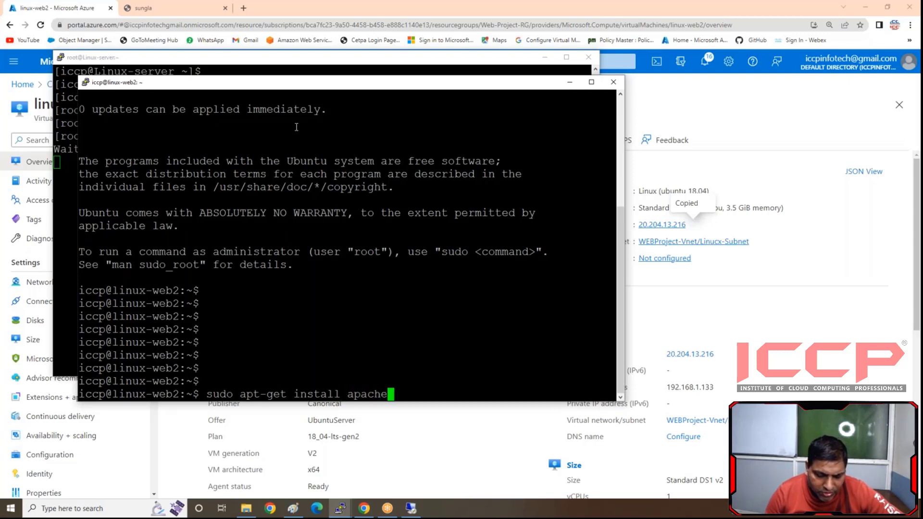
type("2")
key("Return")
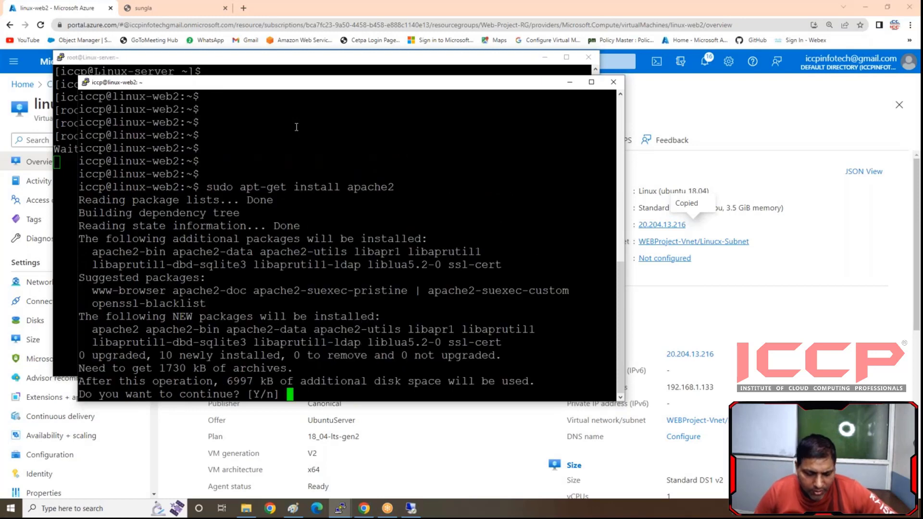
type("y")
key("Return")
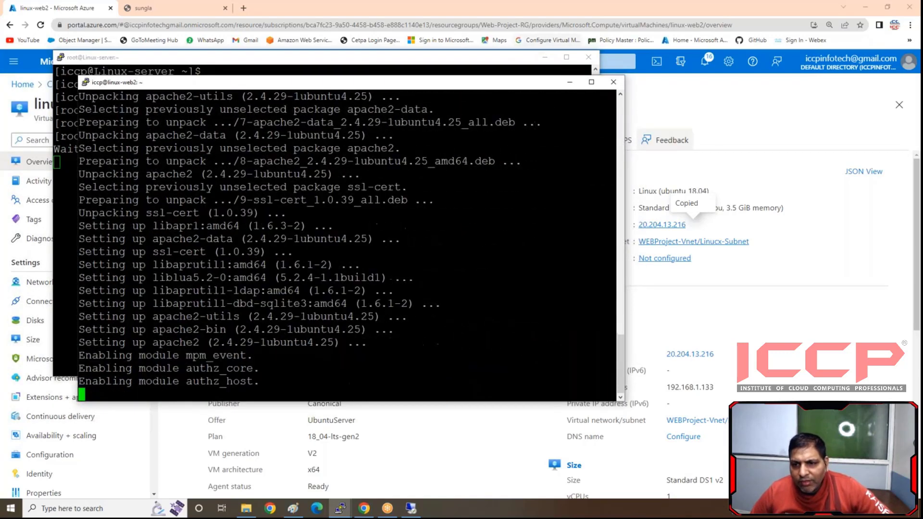
- Switch to the browser and load linux-web2's public IP address in a new tab to check the Apache page, then return to the Azure portal
left_click(692, 226)
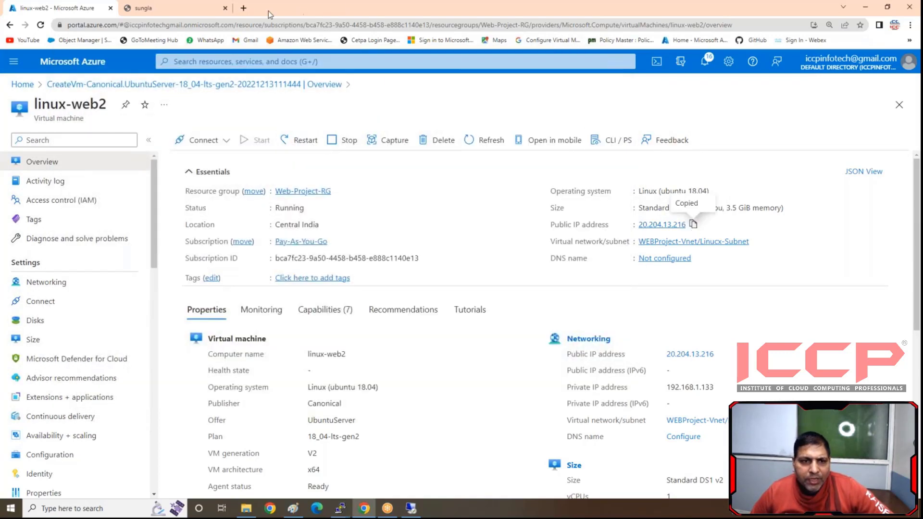
left_click(244, 8)
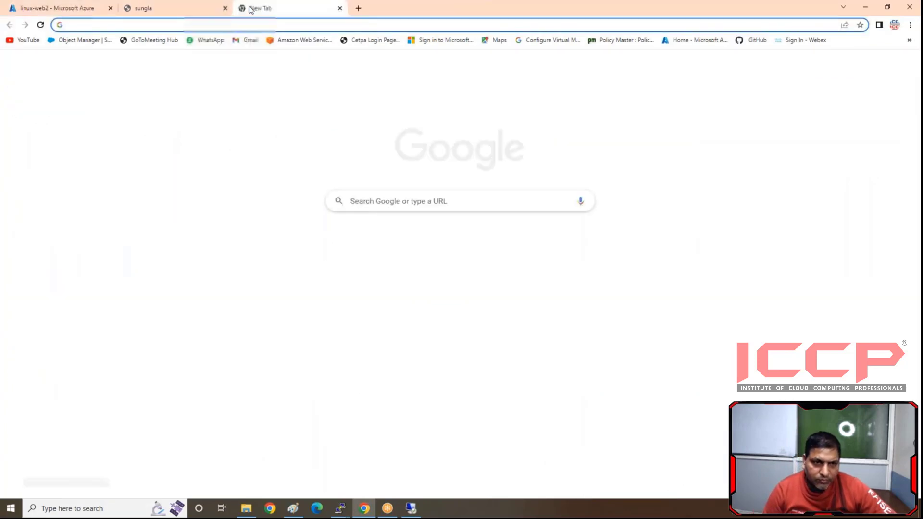
key("ctrl+v")
key("Return")
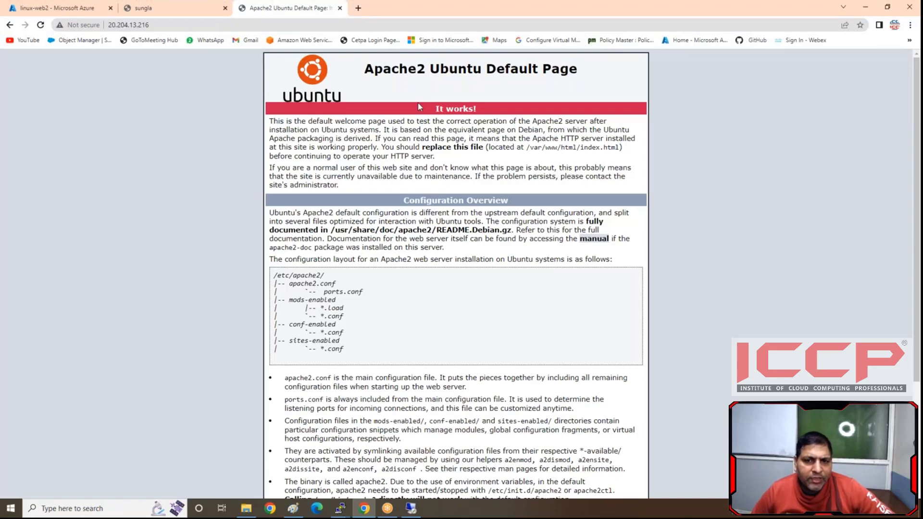
left_click(144, 8)
left_click(56, 10)
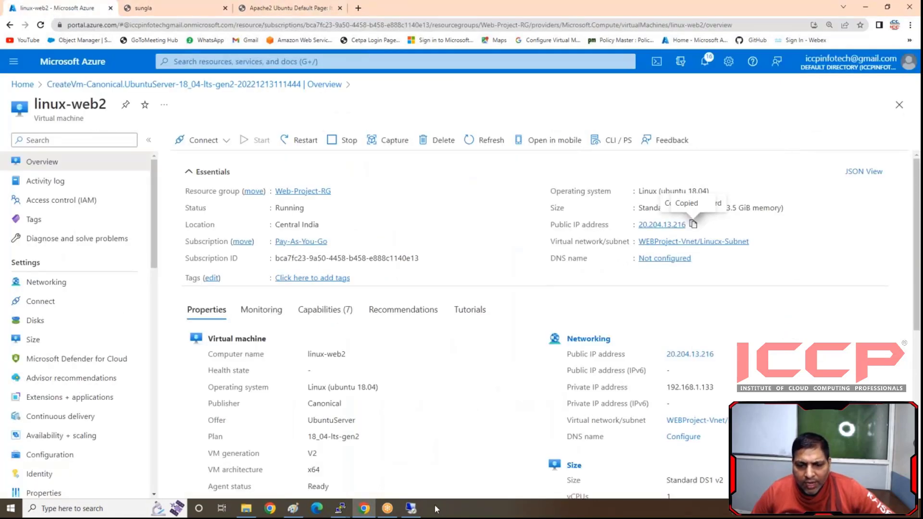
- Switch back to the linux-web2 PuTTY session and clear the terminal screen
mouse_move(340, 507)
left_click(396, 462)
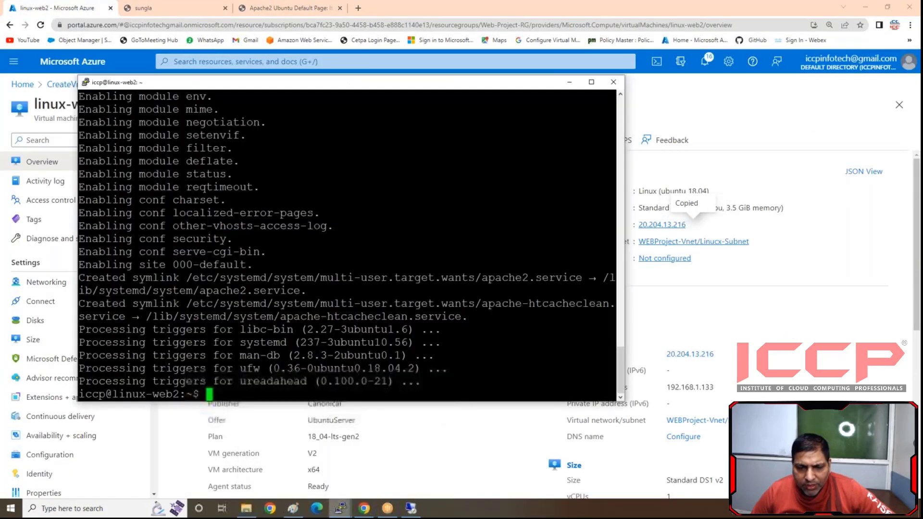
key("Return")
key("Return")
type("clear")
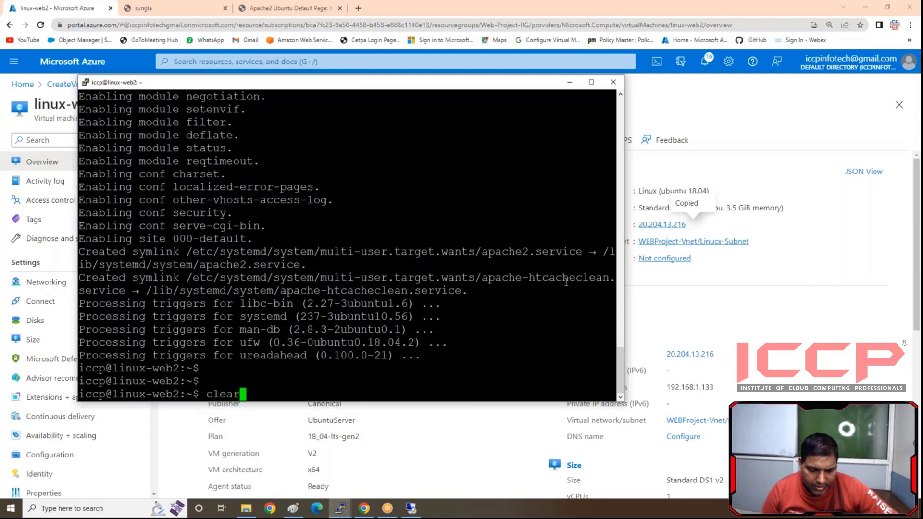
key("Return")
type("cd")
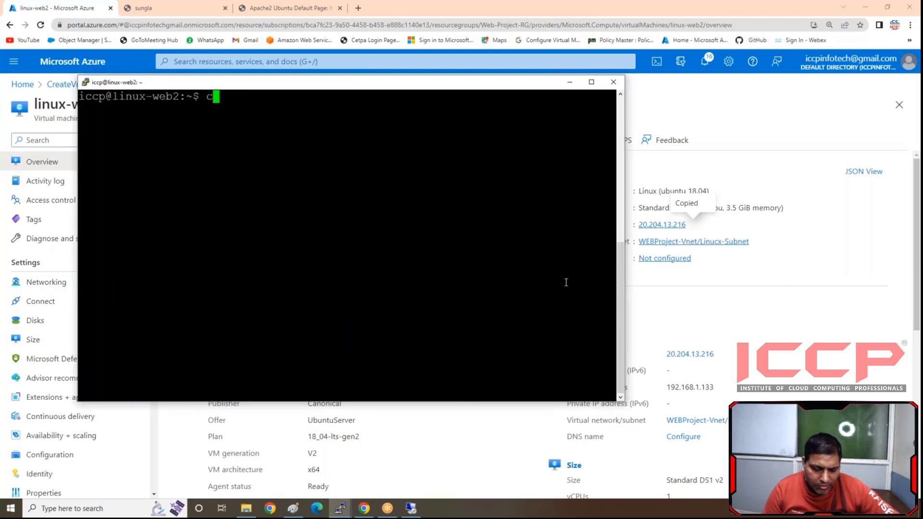
key("BackSpace")
key("BackSpace")
type("sudo ")
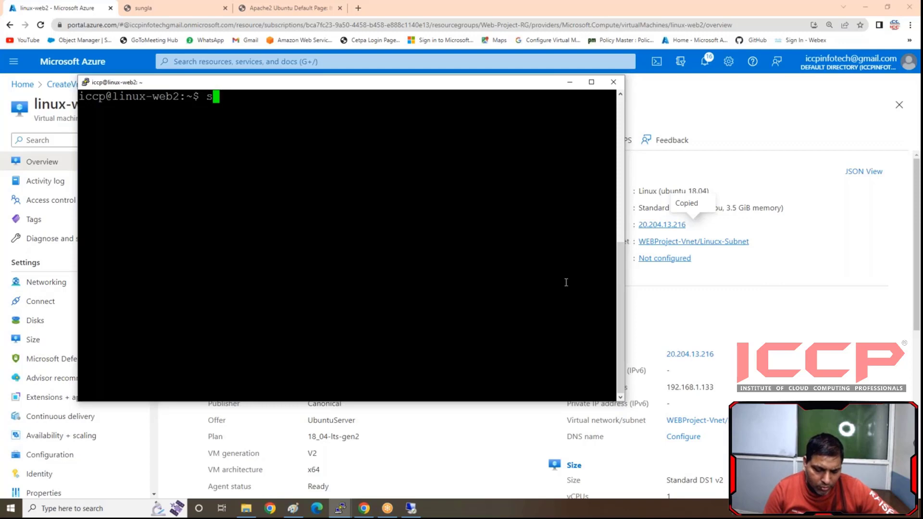
type("cd /v")
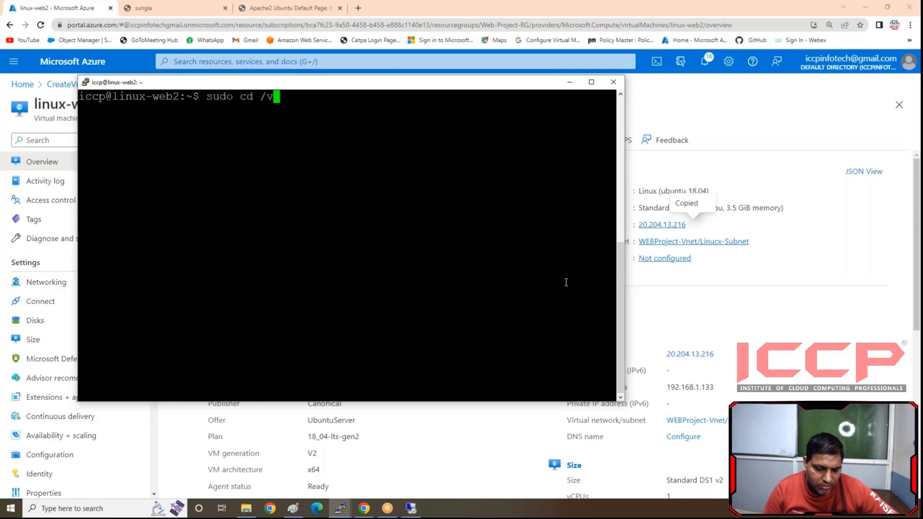
key("BackSpace")
key("BackSpace")
key("BackSpace")
key("BackSpace")
key("BackSpace")
key("BackSpace")
key("BackSpace")
key("BackSpace")
key("BackSpace")
key("BackSpace")
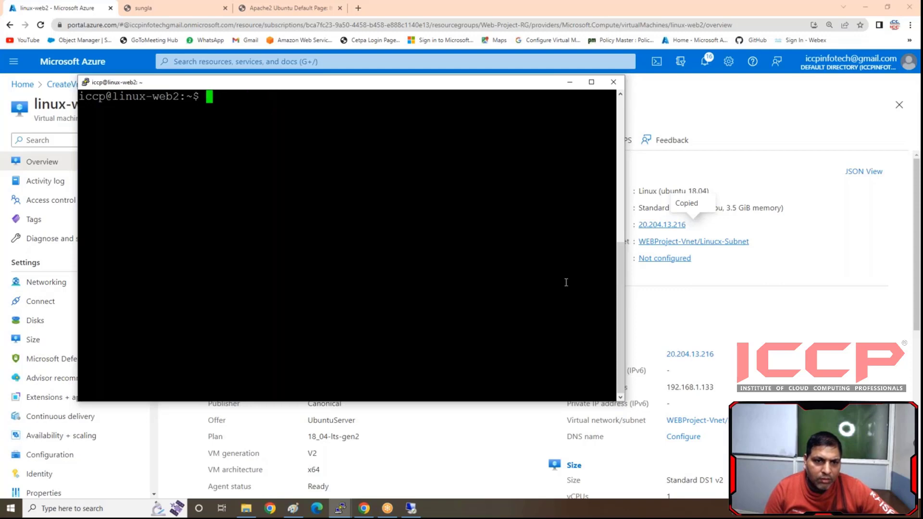
type("cd /v")
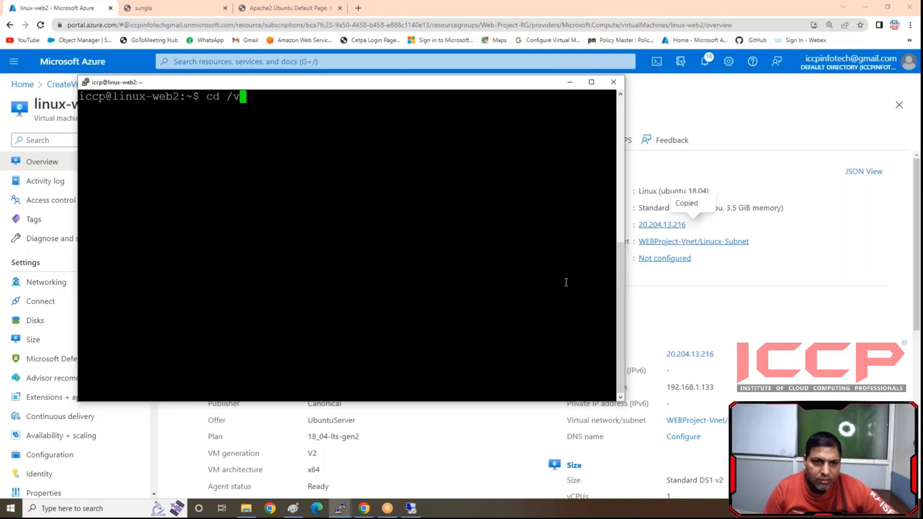
type("a")
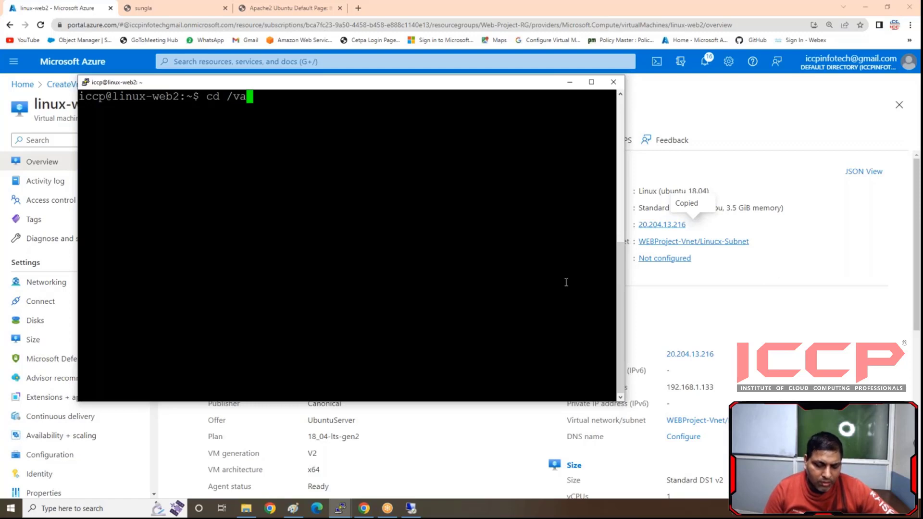
type("r")
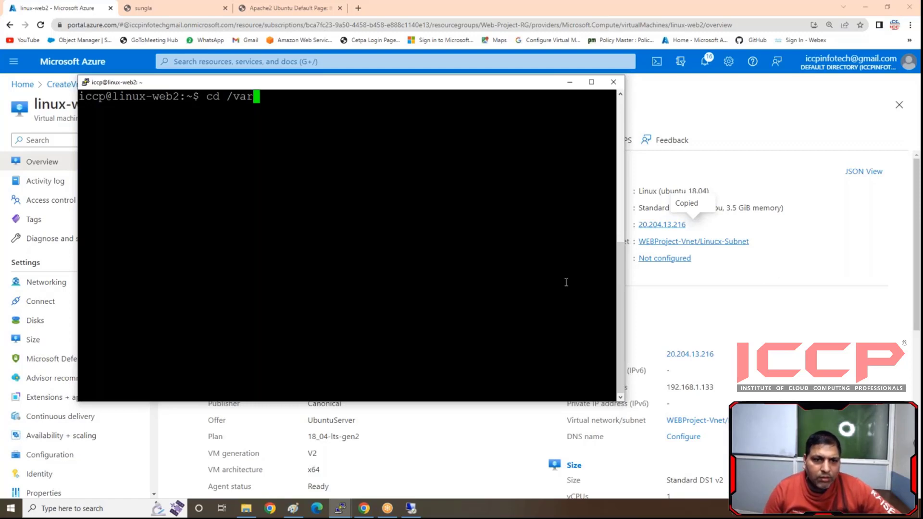
key("BackSpace")
key("BackSpace")
key("BackSpace")
key("BackSpace")
key("BackSpace")
key("BackSpace")
key("BackSpace")
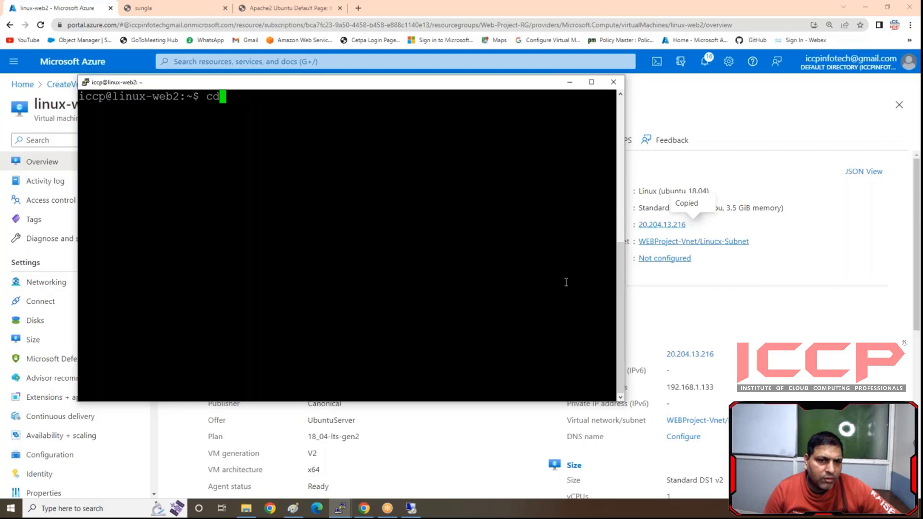
- Switch to the root user's login shell on linux-web2 with "sudo su -"
type("sudo ")
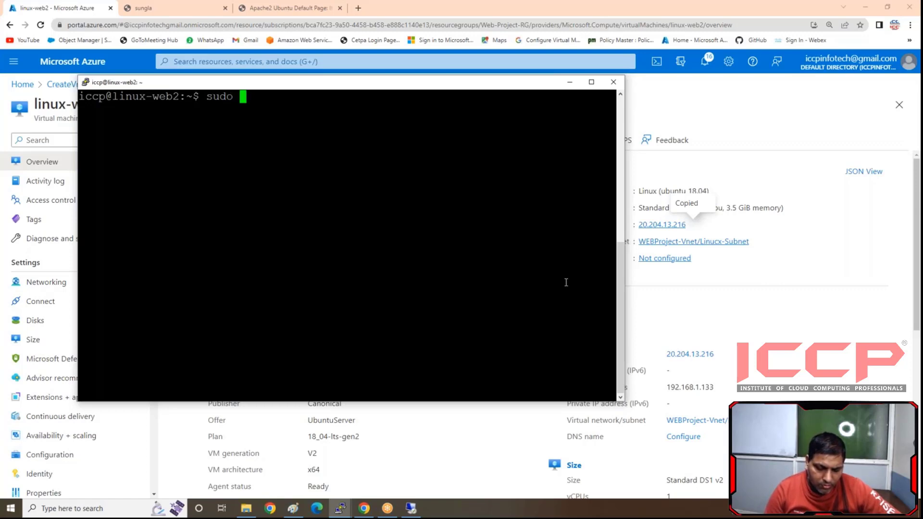
type("su -")
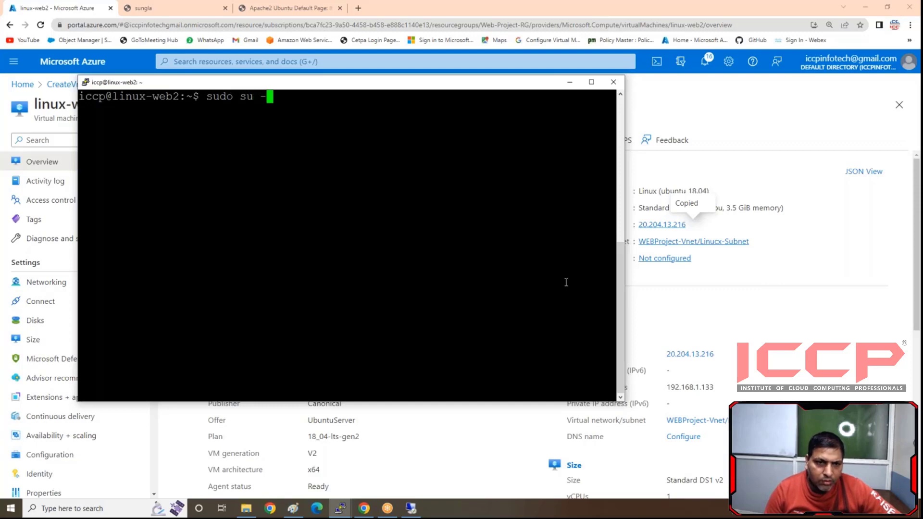
key("Return")
key("Return")
key("Return")
type("cd /")
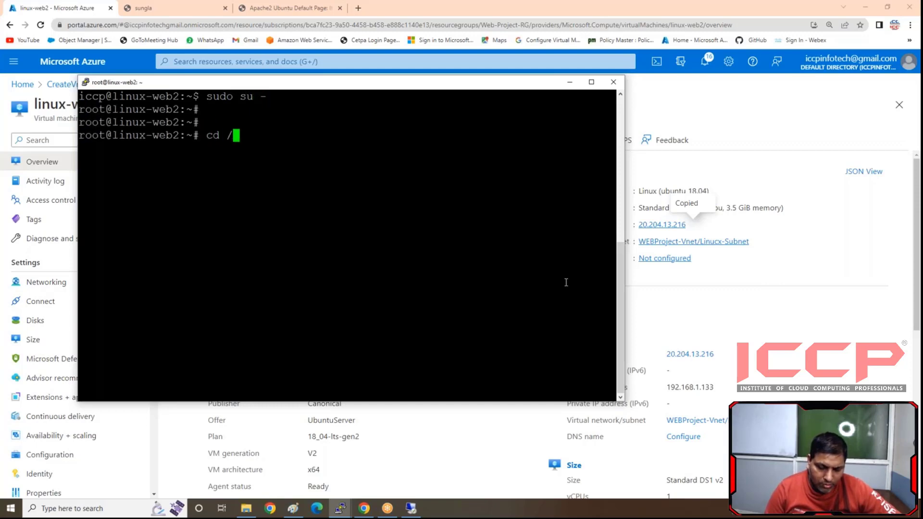
type("va")
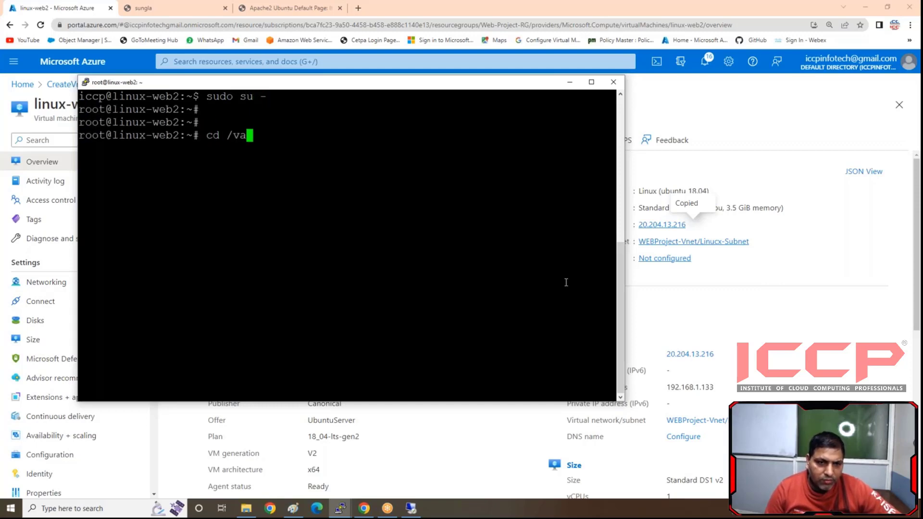
key("BackSpace")
key("BackSpace")
key("BackSpace")
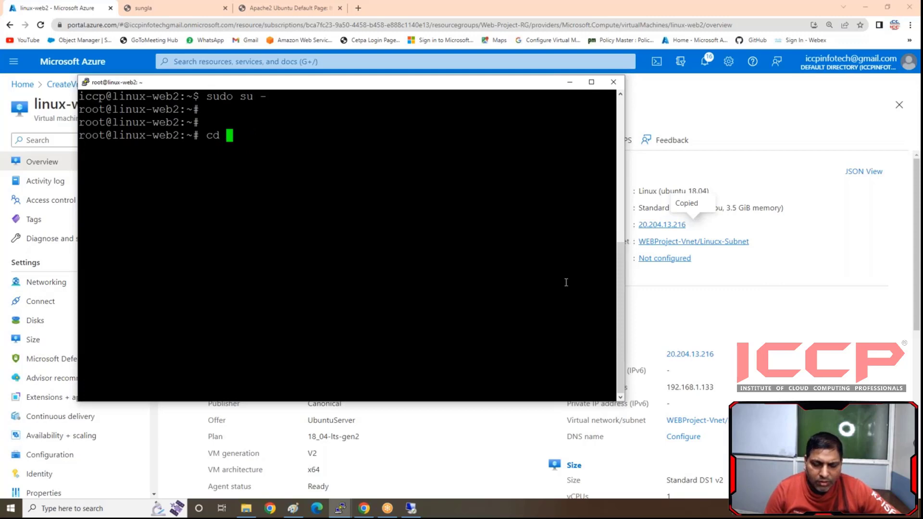
type("/")
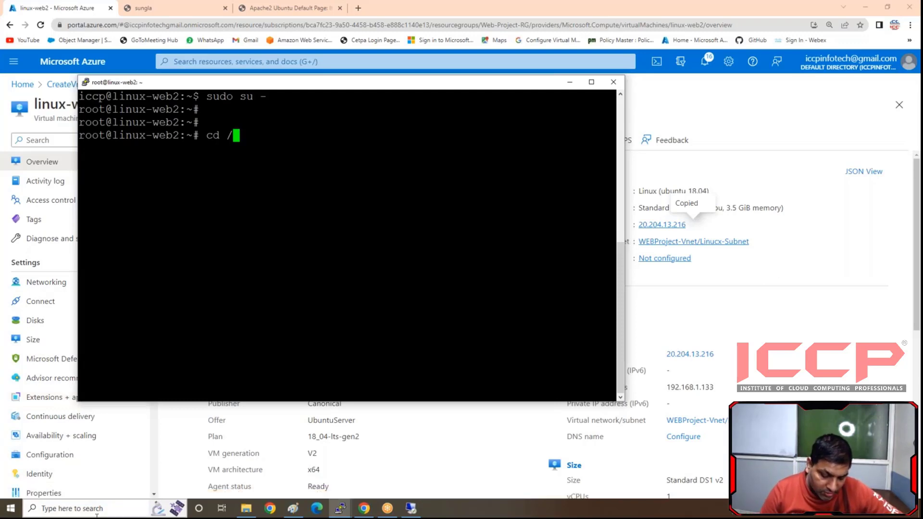
type("u")
key("Tab")
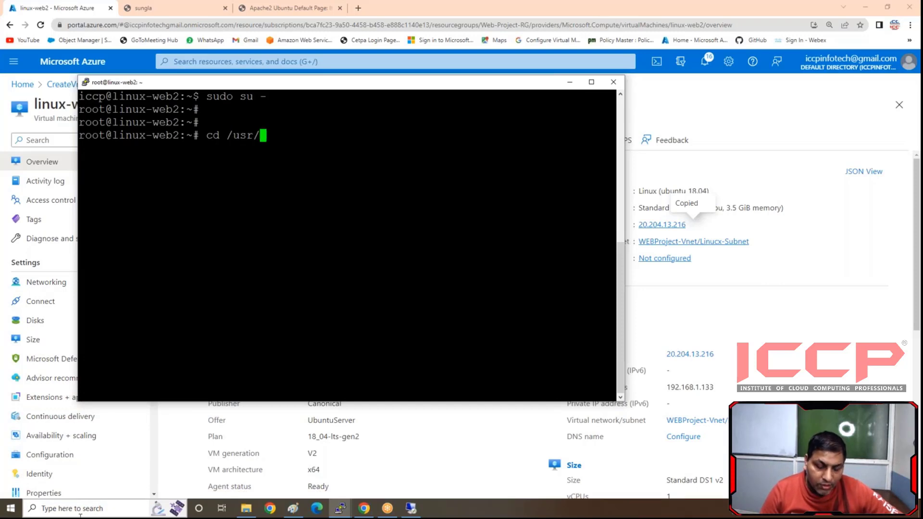
type("ap")
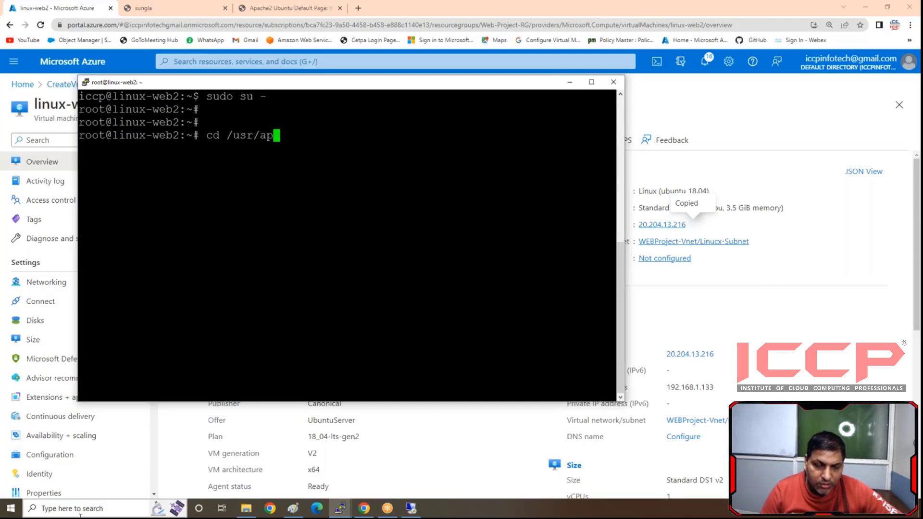
key("BackSpace")
key("BackSpace")
key("BackSpace")
key("BackSpace")
key("BackSpace")
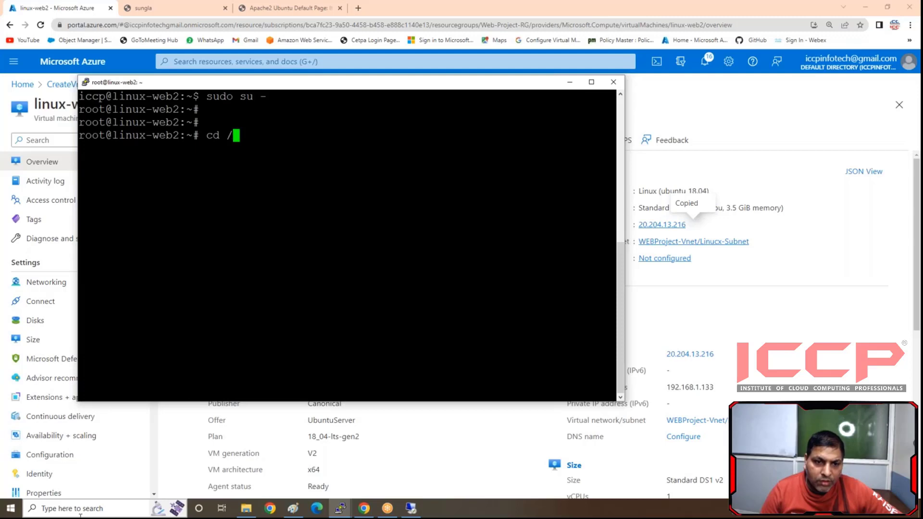
key("BackSpace")
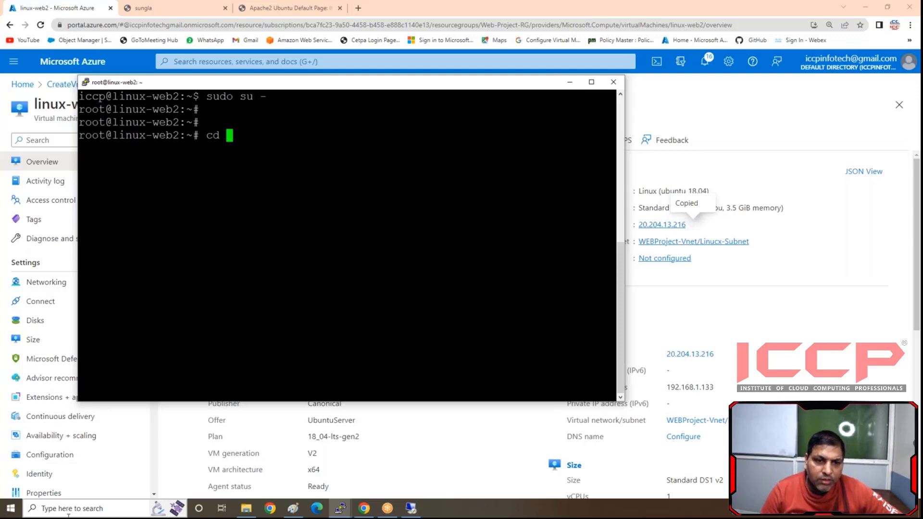
key("BackSpace")
key("BackSpace")
key("BackSpace")
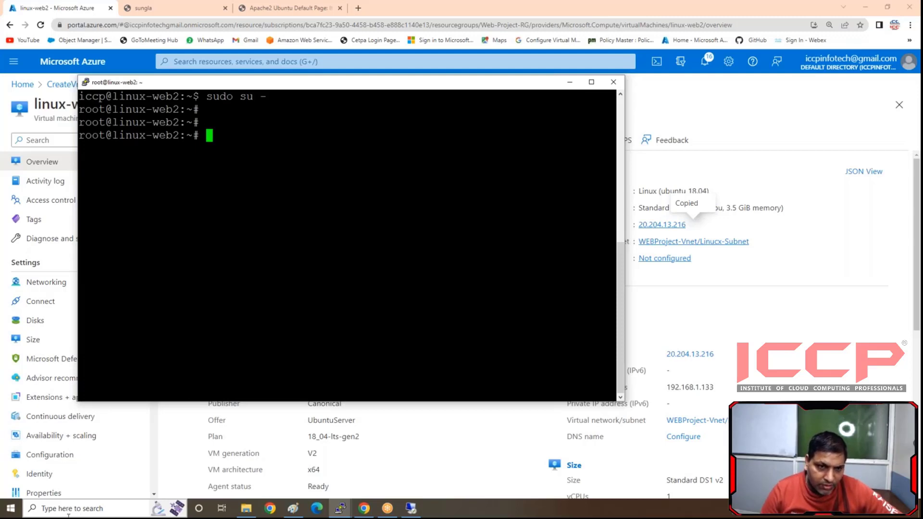
- Change to the filesystem root with "cd /" and list its contents with "ls"
type("cd /")
key("Return")
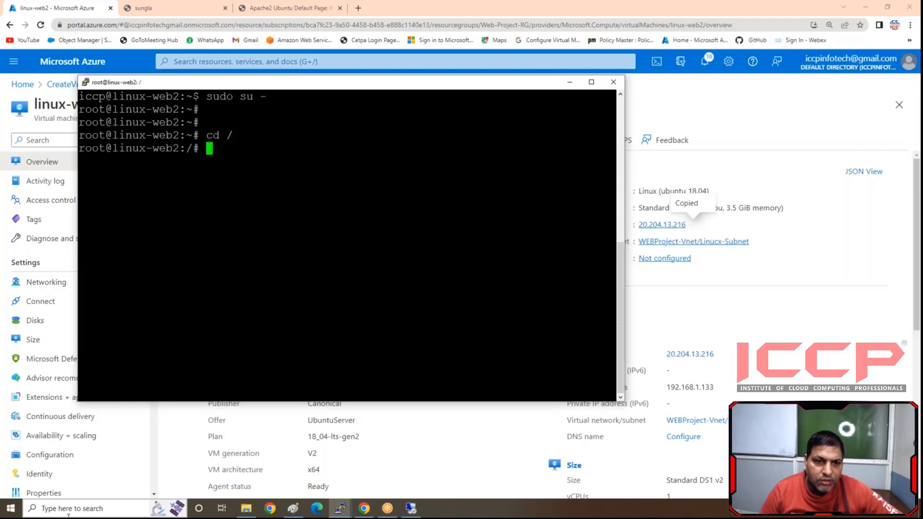
type("ls")
key("Return")
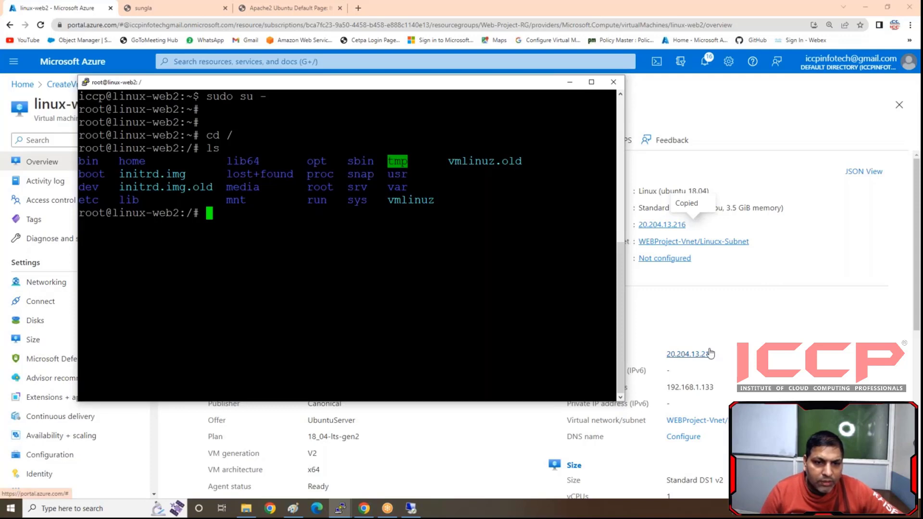
type("v")
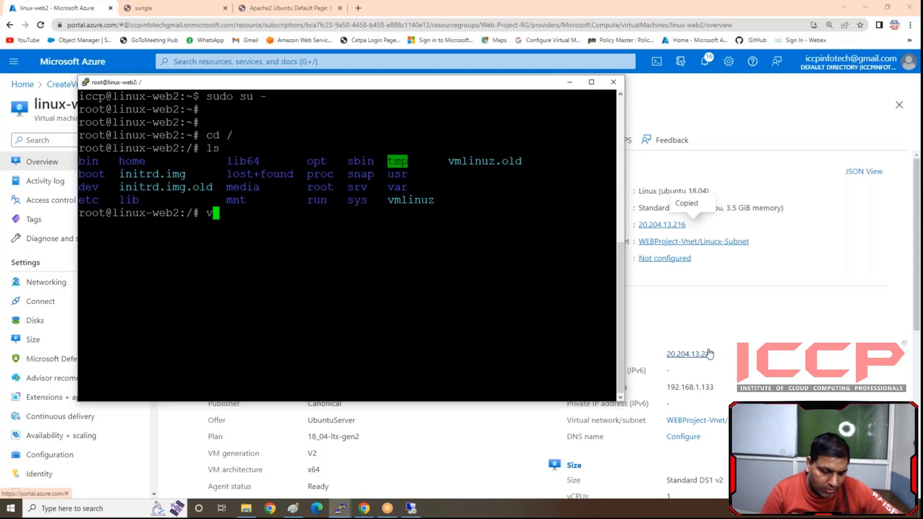
type("d /v")
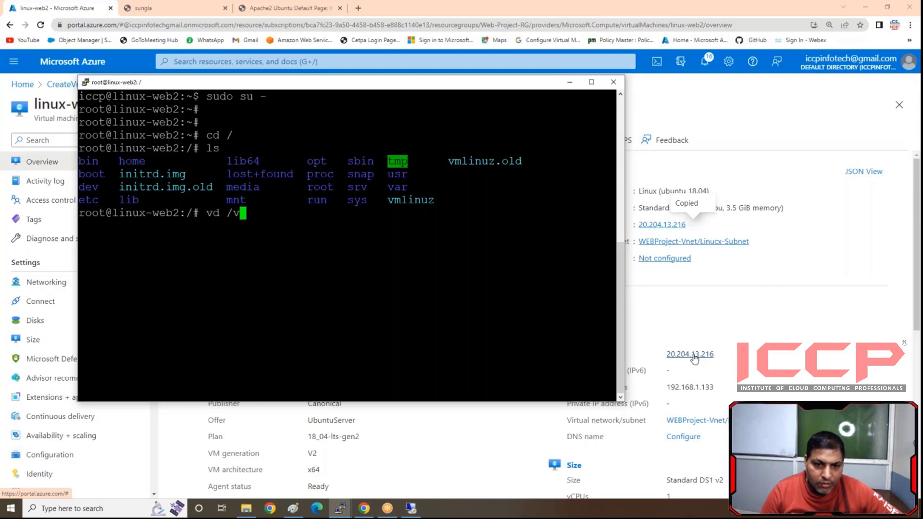
key("BackSpace")
key("BackSpace")
key("BackSpace")
key("BackSpace")
key("BackSpace")
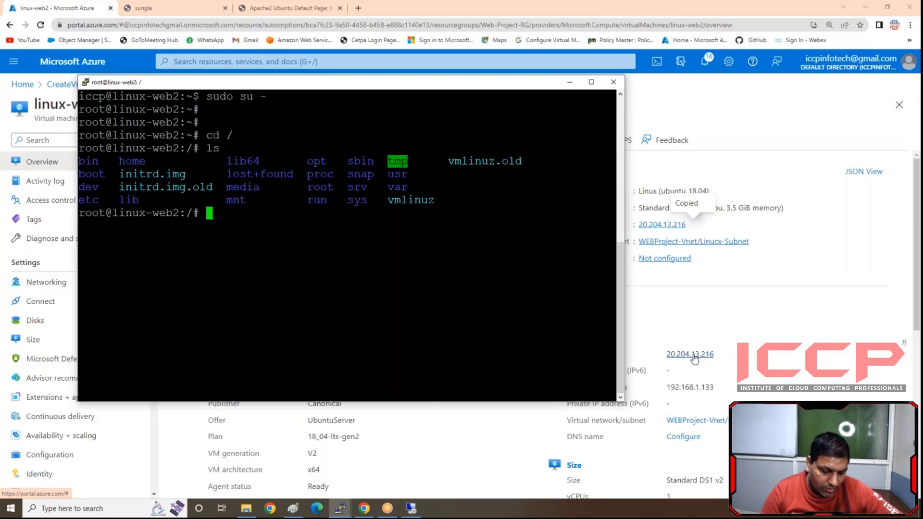
- Change to the Apache web folder with "cd /var/www/html" and list its files with "ls"
type("cd /var/")
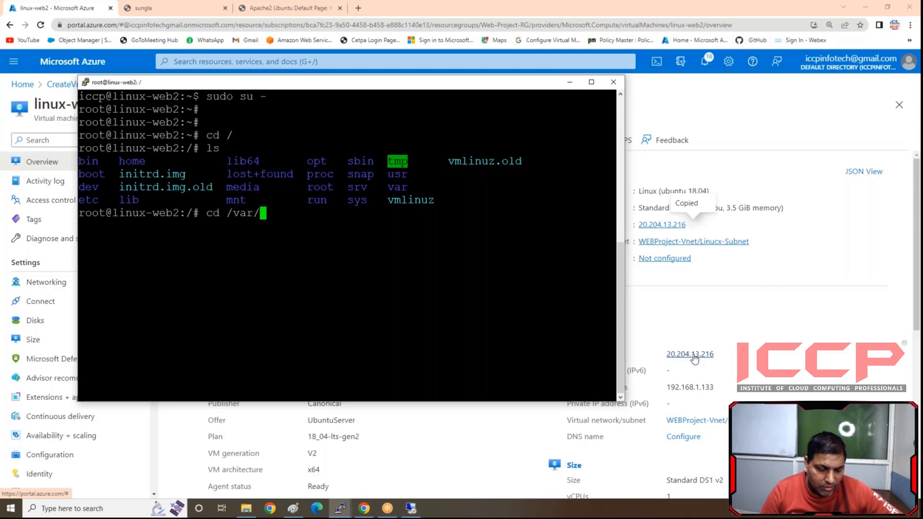
type("w")
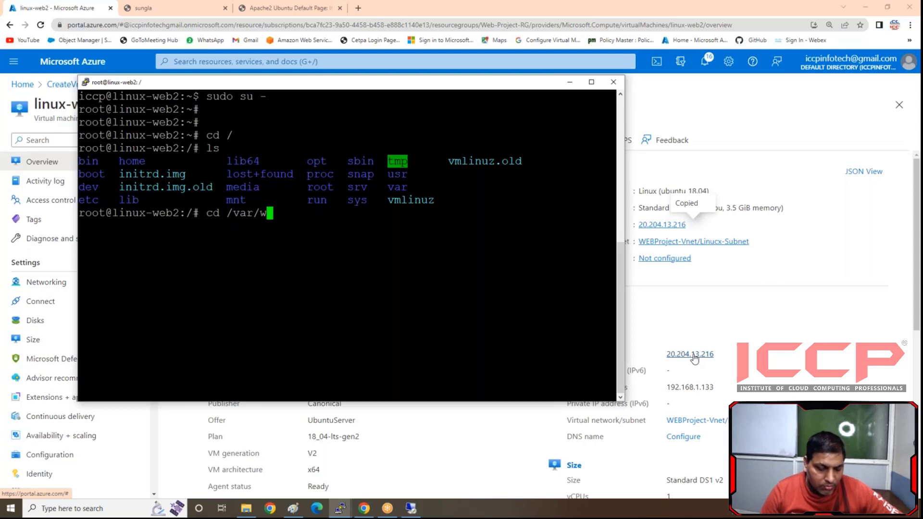
type("ww/html/")
key("BackSpace")
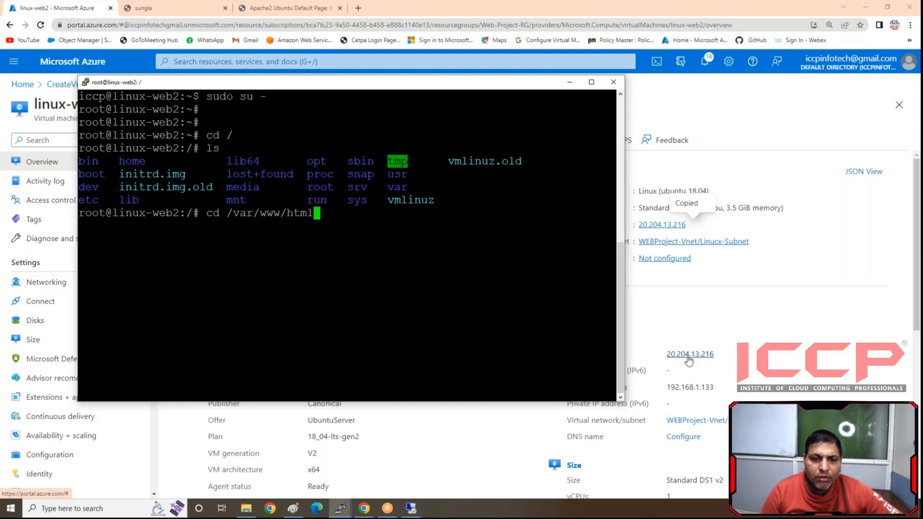
key("Return")
type("ls")
key("Return")
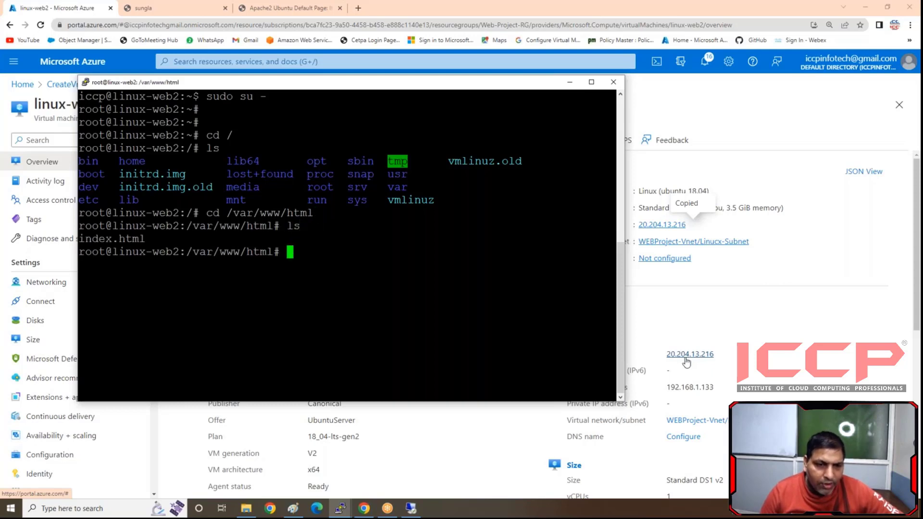
- Open the Apache page for editing with "vim index.html"
type("vim index.html")
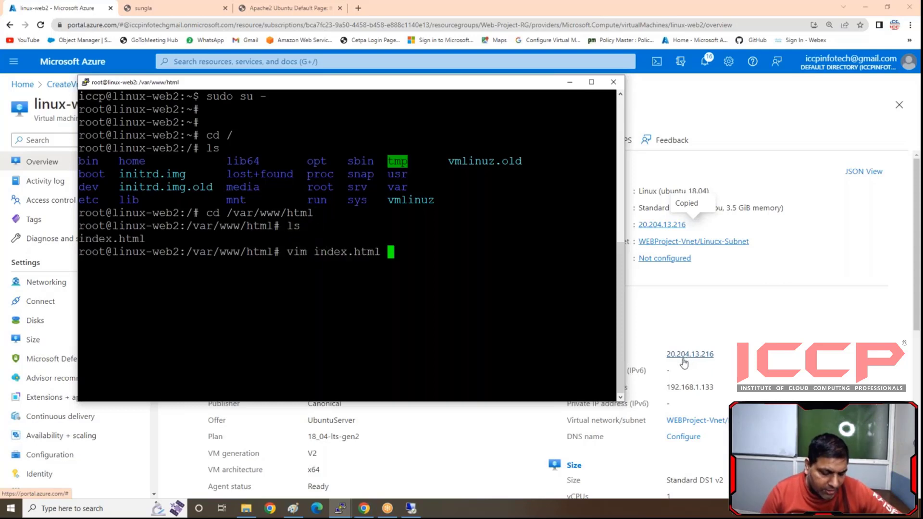
key("Return")
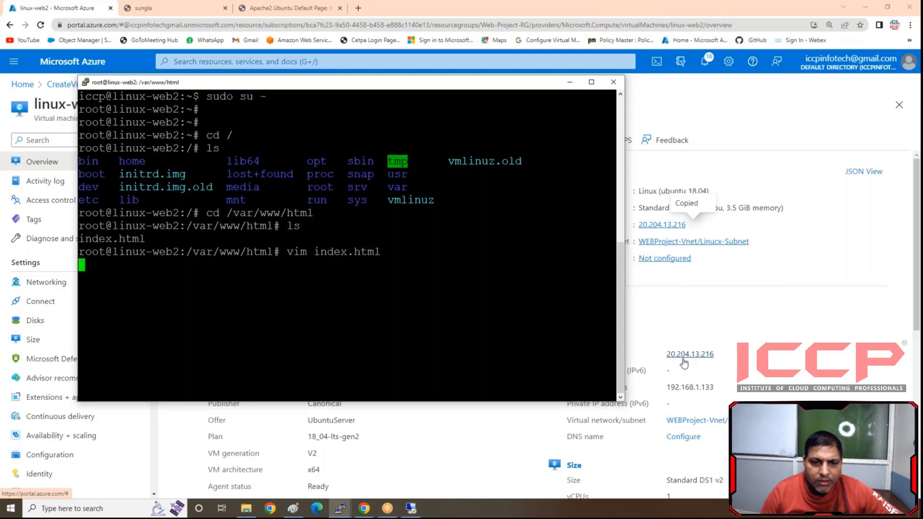
- Look through index.html from the style rules to the Apache configuration layout to locate the page's heading text
key("Down")
key("Down")
key("Down")
key("Down")
key("Down")
key("Down")
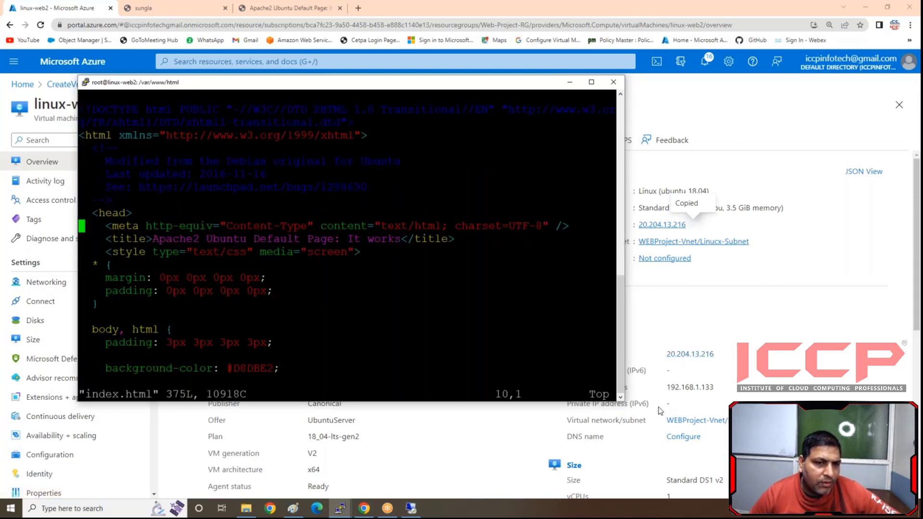
key("Up")
key("Up")
key("Down")
key("Down")
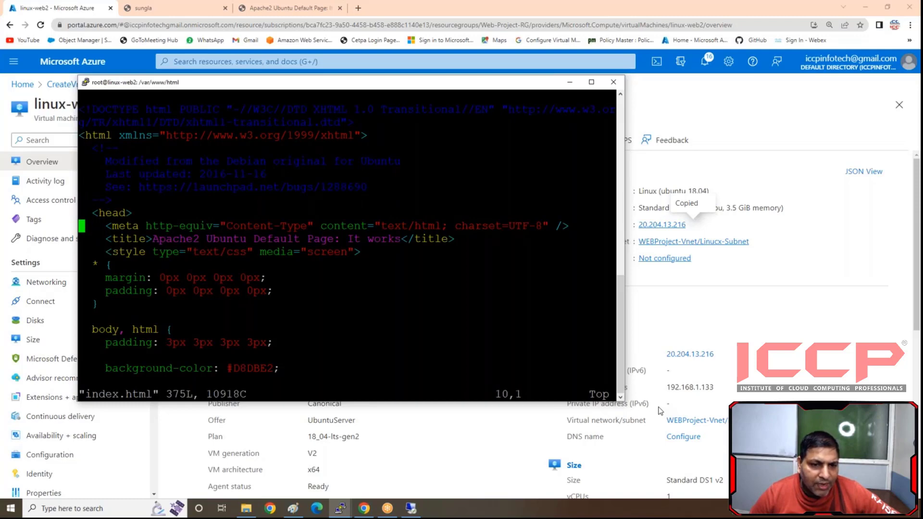
key("Right")
key("Right")
key("Right")
key("Right")
key("Right")
key("Right")
key("Right")
key("Right")
key("Right")
key("Right")
key("Right")
key("Right")
key("Right")
key("Right")
key("Right")
key("Right")
key("Right")
key("Right")
key("Right")
key("Right")
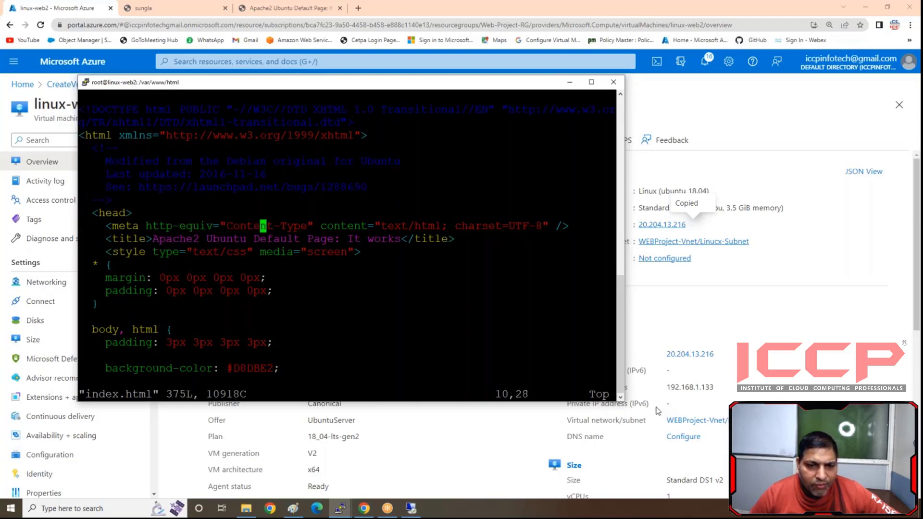
key("Down")
key("Down")
key("Down")
key("Down")
key("Down")
key("Down")
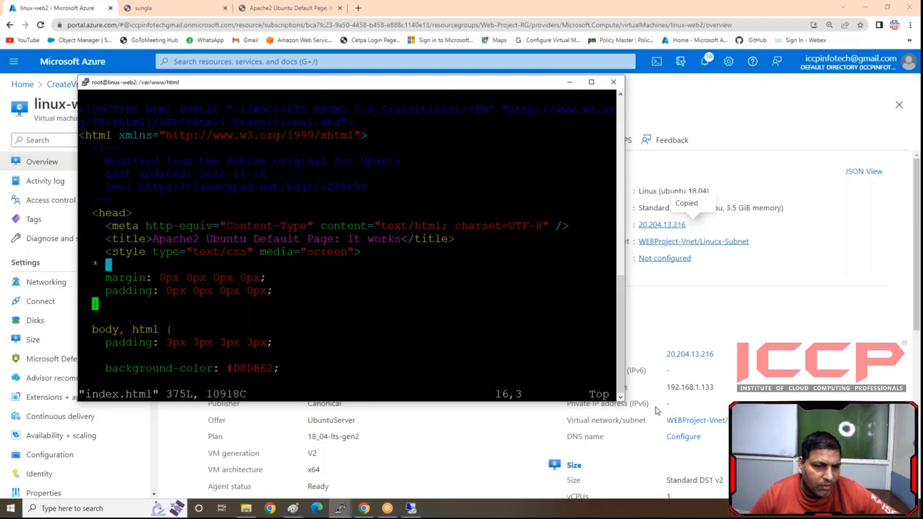
key("Down")
key("Down")
key("Down")
key("Down")
key("Down")
key("Down")
key("Down")
key("Down")
key("Down")
key("Down")
key("Down")
key("Down")
key("Down")
key("Down")
key("Down")
key("Down")
key("Down")
key("Down")
key("Down")
key("Down")
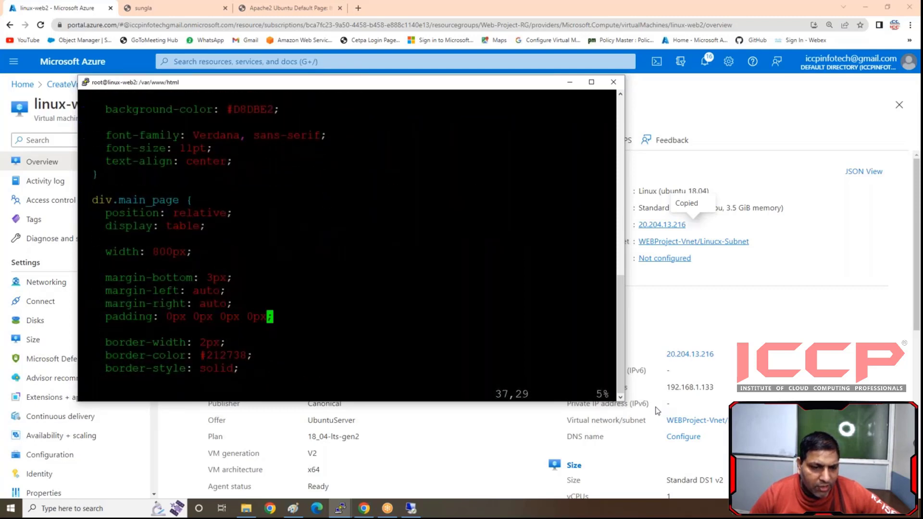
key("Down")
key("Down")
key("Down")
key("Down")
key("Down")
key("Down")
key("Down")
key("Down")
key("Down")
key("Down")
key("Down")
key("Down")
key("Down")
key("Down")
key("Down")
key("Down")
key("Down")
key("Down")
key("Down")
key("Down")
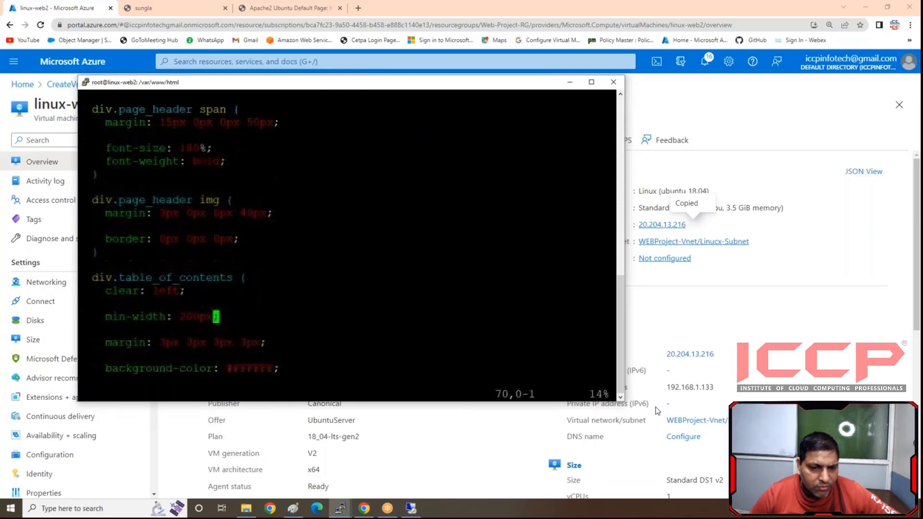
key("Down")
key("Down")
key("Down")
key("Down")
key("Down")
key("Down")
key("Down")
key("Down")
key("Down")
key("Down")
key("Down")
key("Down")
key("Down")
key("Down")
key("Down")
key("Down")
key("Down")
key("Down")
key("Down")
key("Down")
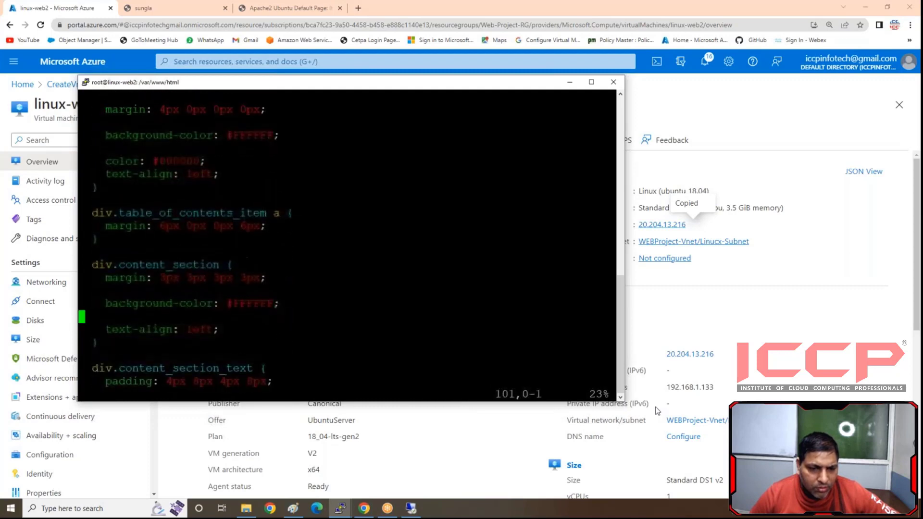
key("Down")
key("Down")
key("Down")
key("Down")
key("Down")
key("Down")
key("Down")
key("Down")
key("Down")
key("Down")
key("Down")
key("Down")
key("Down")
key("Down")
key("Down")
key("Down")
key("Down")
key("Down")
key("Down")
key("Down")
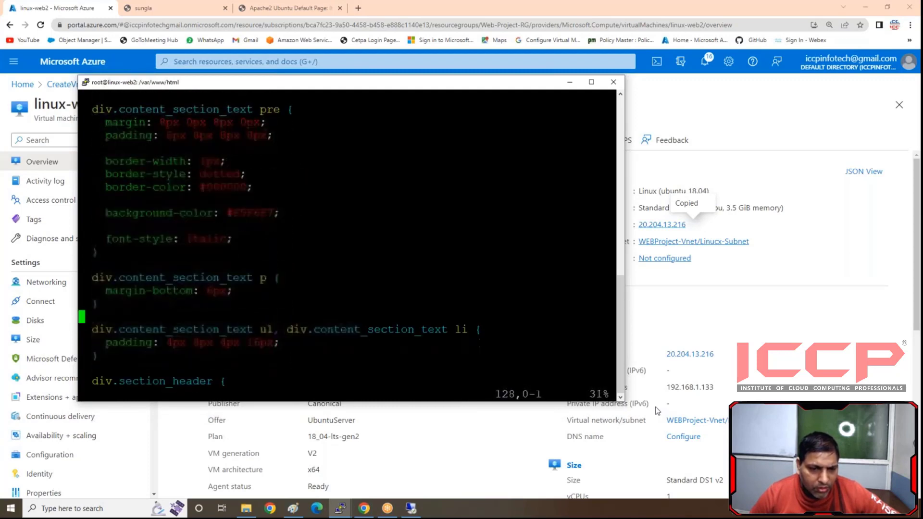
key("Down")
key("Down")
key("Down")
key("Down")
key("Down")
key("Down")
key("Down")
key("Down")
key("Down")
key("Down")
key("Down")
key("Down")
key("Down")
key("Down")
key("Down")
key("Down")
key("Down")
key("Down")
key("Down")
key("Down")
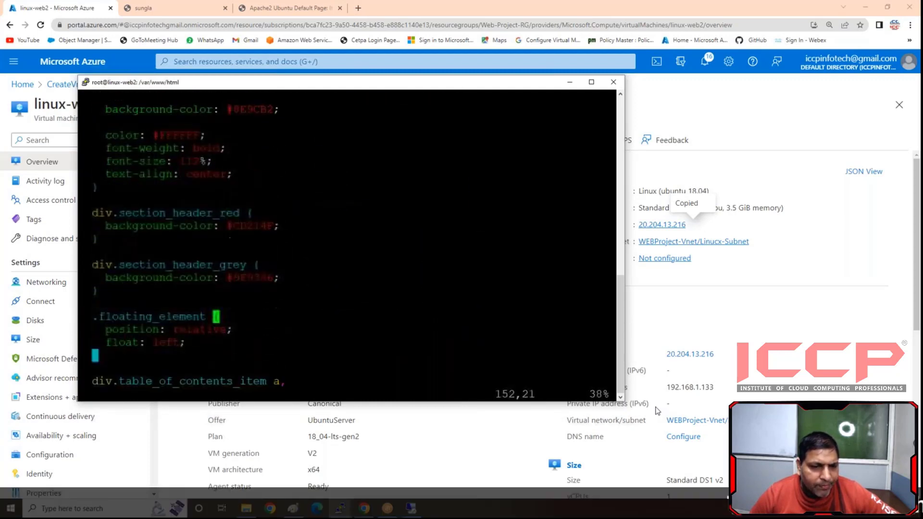
key("Down")
key("Down")
key("Down")
key("Down")
key("Down")
key("Down")
key("Down")
key("Down")
key("Down")
key("Down")
key("Down")
key("Down")
key("Down")
key("Down")
key("Down")
key("Down")
key("Down")
key("Down")
key("Down")
key("Down")
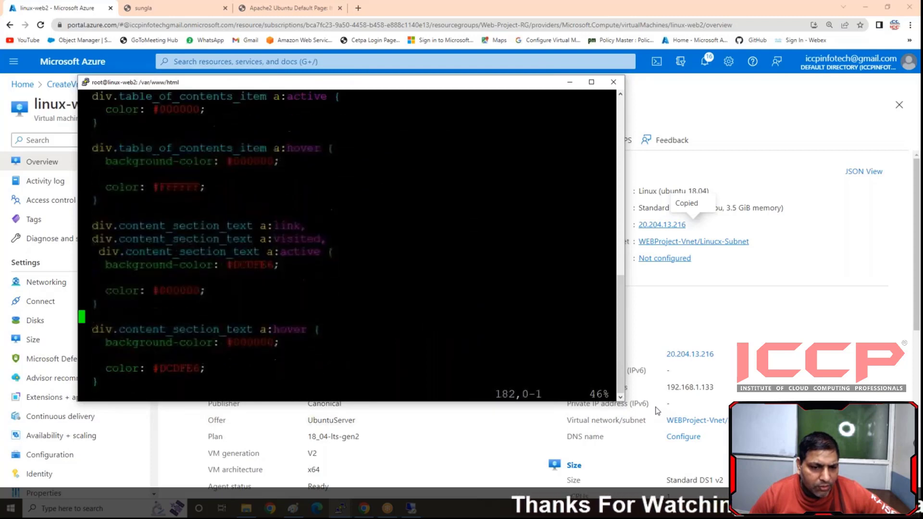
key("Down")
key("Down")
key("Down")
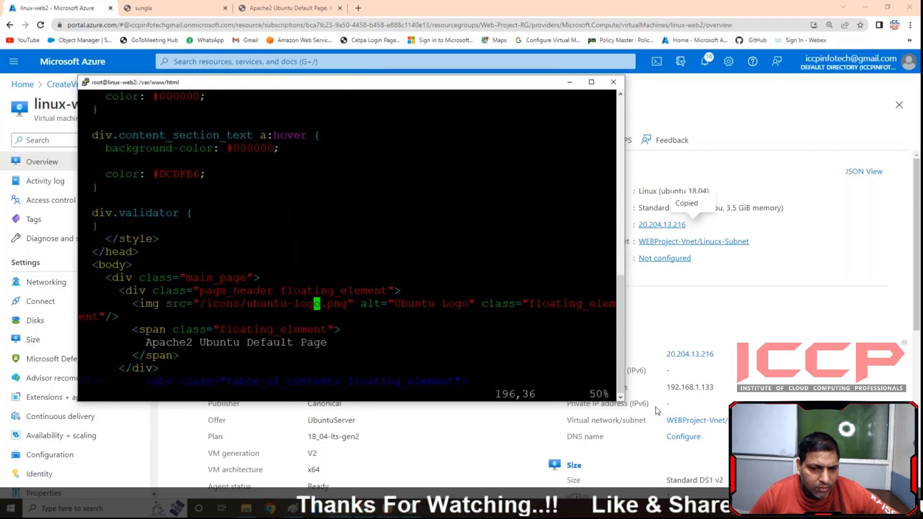
key("Down")
key("Down")
key("Down")
key("Down")
key("Down")
key("Down")
key("Down")
key("Down")
key("Down")
key("Down")
key("Down")
key("Down")
key("Down")
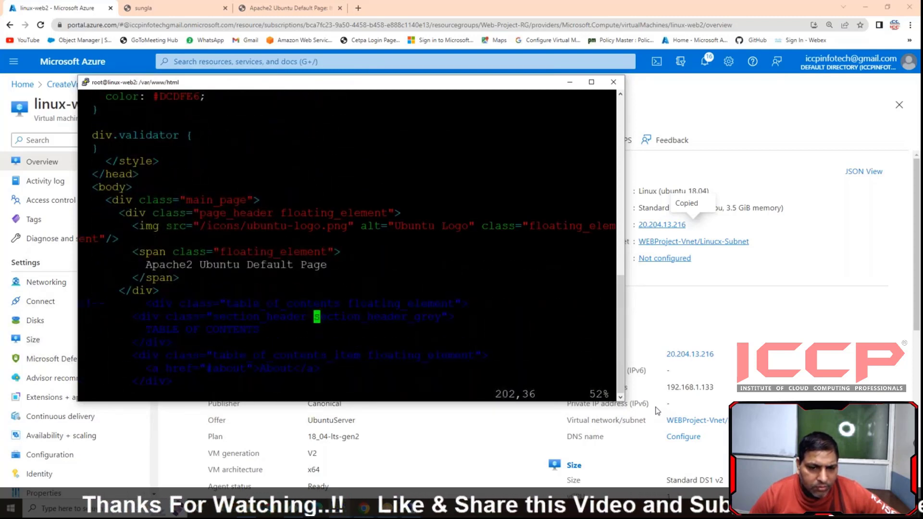
key("Down")
key("Down")
key("Down")
key("Down")
key("Down")
key("Down")
key("Down")
key("Down")
key("Down")
key("Down")
key("Down")
key("Down")
key("Down")
key("Down")
key("Down")
key("Down")
key("Down")
key("Down")
key("Down")
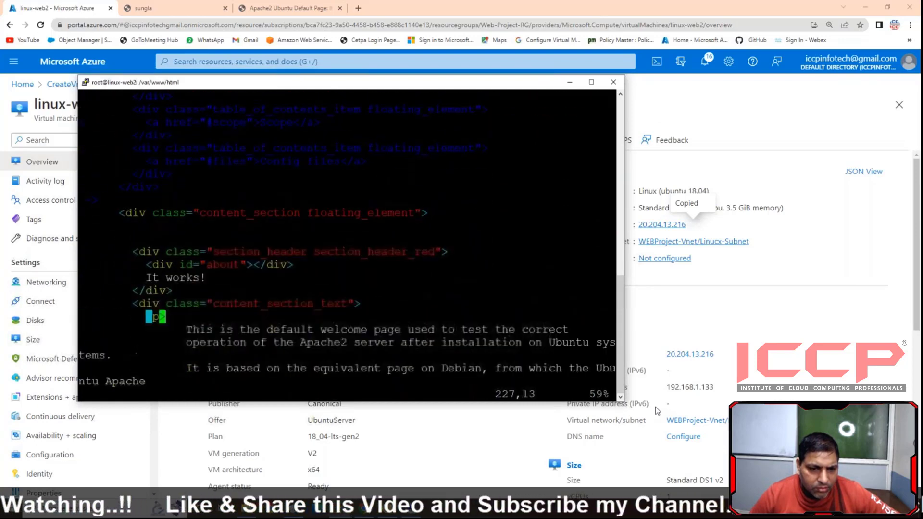
key("Down")
key("Down")
key("Down")
key("Down")
key("Down")
key("Down")
key("Up")
key("Up")
key("Up")
key("Up")
key("Up")
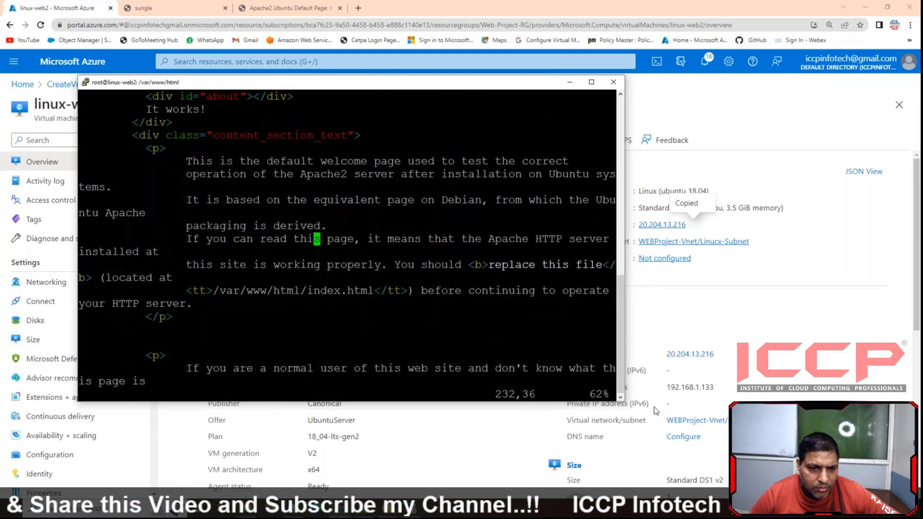
key("Up")
key("Up")
key("Up")
key("Up")
key("Up")
key("Up")
key("Up")
key("Up")
key("Up")
key("Up")
key("Up")
key("Up")
key("Down")
key("Down")
key("Down")
key("Down")
key("Down")
key("Down")
key("Down")
key("Down")
key("Down")
key("Down")
key("Down")
key("Down")
key("Down")
key("Down")
key("Down")
key("Down")
key("Down")
key("Down")
key("Down")
key("Down")
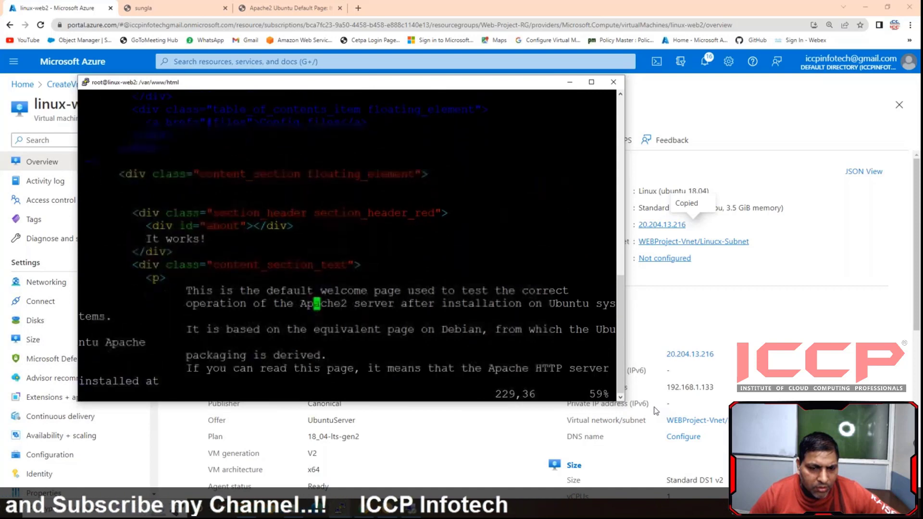
key("Down")
key("Down")
key("Down")
key("Down")
key("Down")
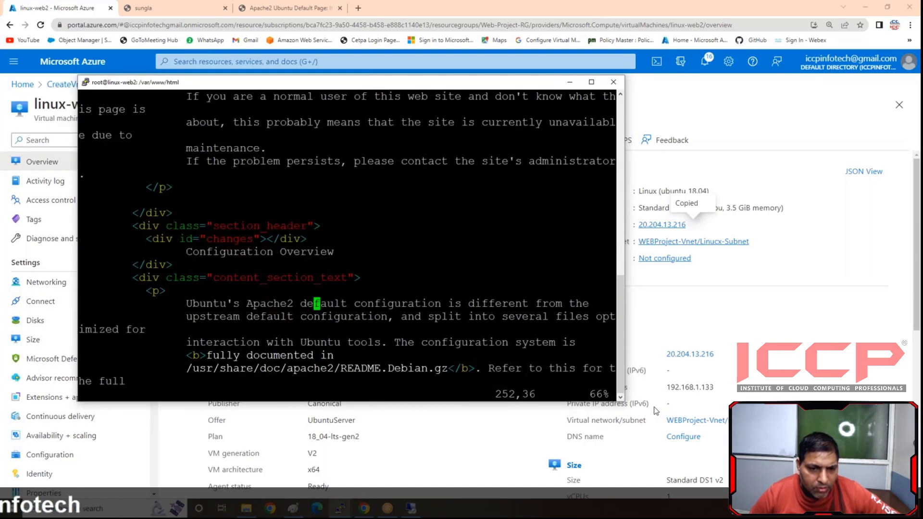
key("Down")
key("Down")
key("Down")
key("Down")
key("Down")
key("Down")
key("Down")
key("Down")
key("Down")
key("Down")
key("Down")
key("Down")
key("Down")
key("Down")
key("Down")
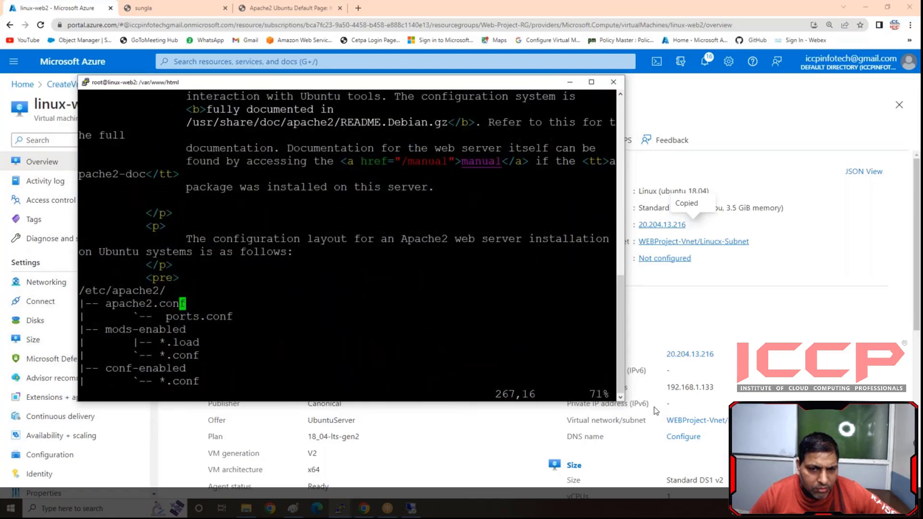
key("Down")
key("Down")
key("Down")
key("Down")
key("Down")
key("Down")
key("Up")
key("Up")
key("Up")
key("Up")
key("Up")
key("Up")
key("Up")
key("Up")
key("Up")
key("Up")
key("Up")
key("Up")
key("Up")
key("Up")
key("Up")
key("Up")
key("Up")
key("Up")
key("Up")
key("Up")
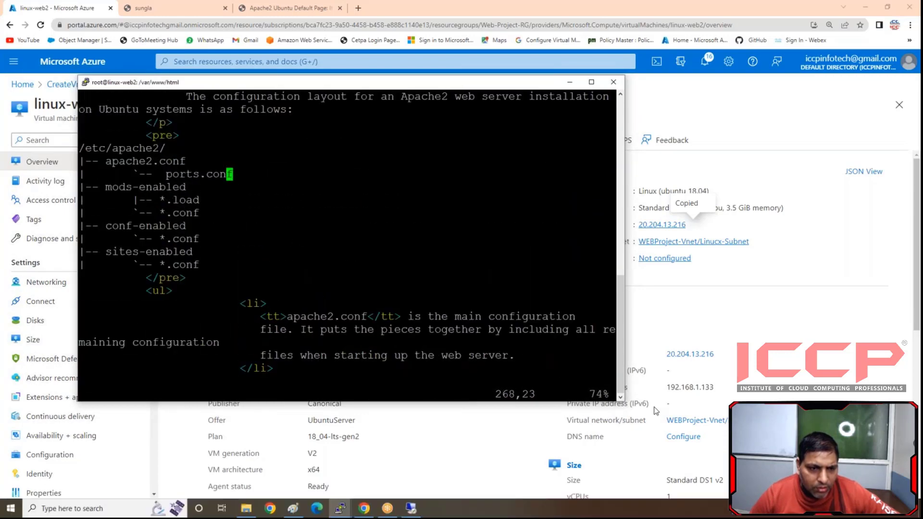
key("Up")
key("Up")
key("Up")
key("Up")
key("Up")
key("Up")
key("Up")
key("Up")
key("Up")
key("Up")
key("Up")
key("Up")
key("Up")
key("Up")
key("Up")
key("Up")
key("Up")
key("Up")
key("Up")
key("Up")
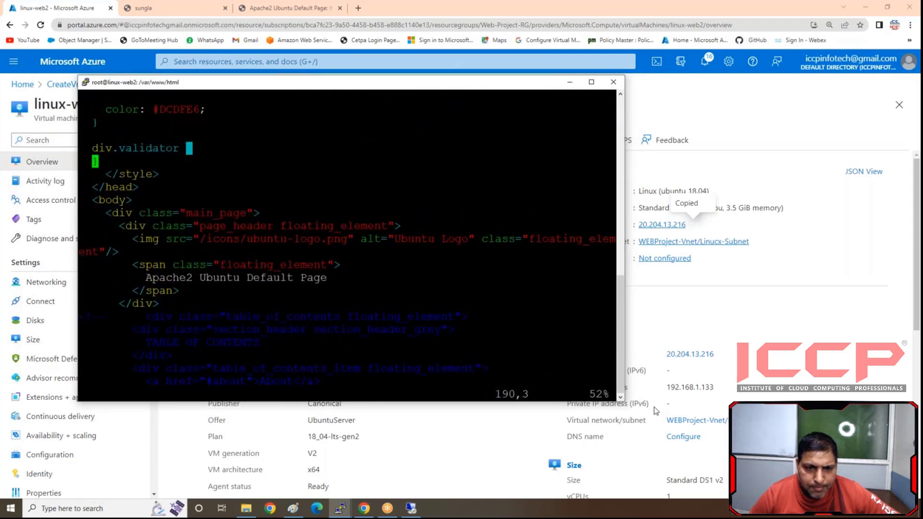
- In the page header's span, replace "Ubuntu Default Page" with "Welcome to my india", keeping the word "Apache2" before it
key("Down")
key("Down")
key("Down")
key("Down")
key("Down")
key("Down")
key("Down")
key("Down")
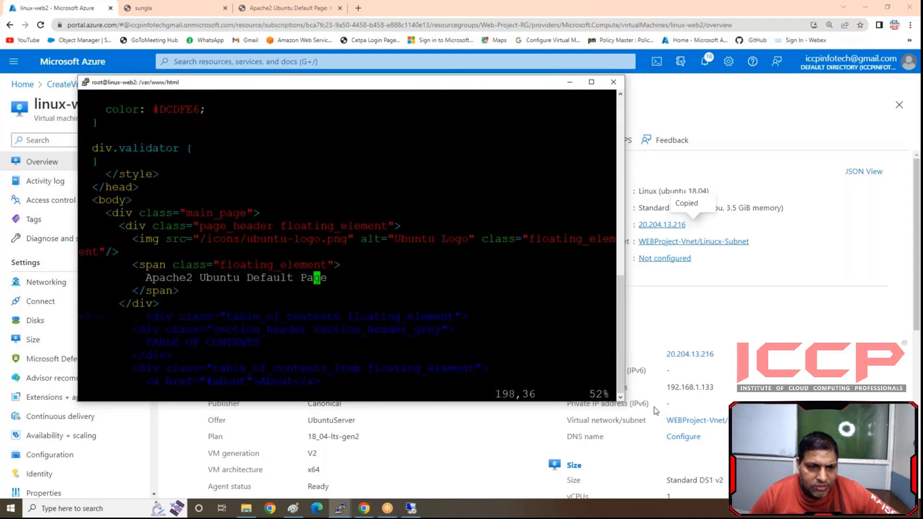
key("i")
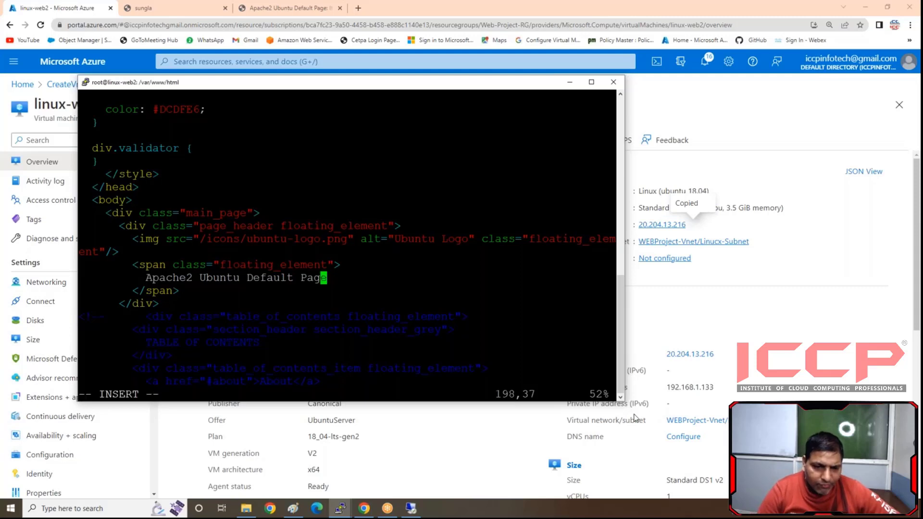
key("Right")
key("BackSpace")
key("BackSpace")
key("BackSpace")
key("BackSpace")
key("BackSpace")
key("BackSpace")
key("BackSpace")
key("BackSpace")
key("BackSpace")
key("BackSpace")
key("BackSpace")
key("BackSpace")
key("BackSpace")
key("BackSpace")
key("BackSpace")
key("BackSpace")
key("BackSpace")
key("BackSpace")
key("BackSpace")
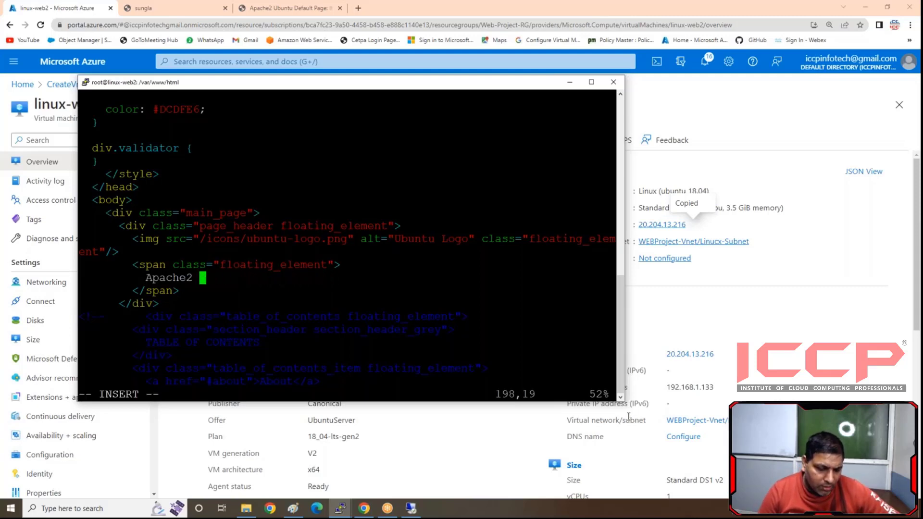
type("Welcome")
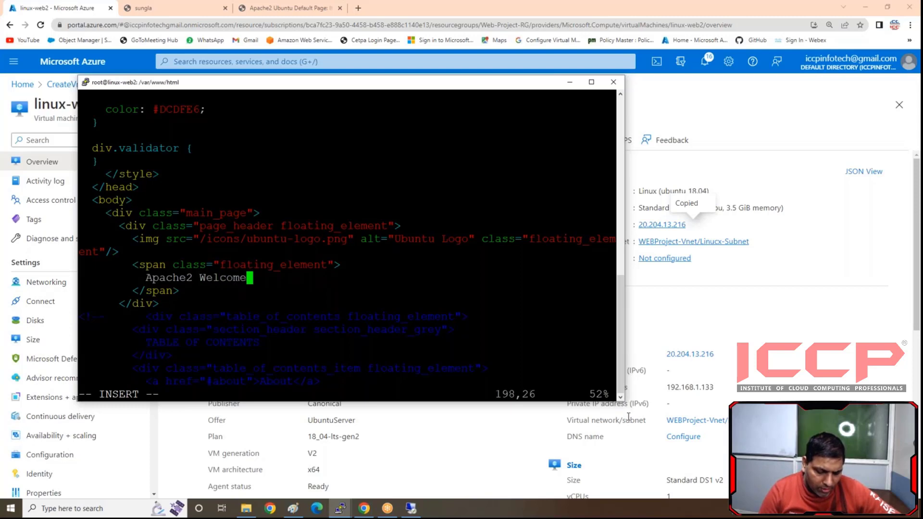
type(" to my ")
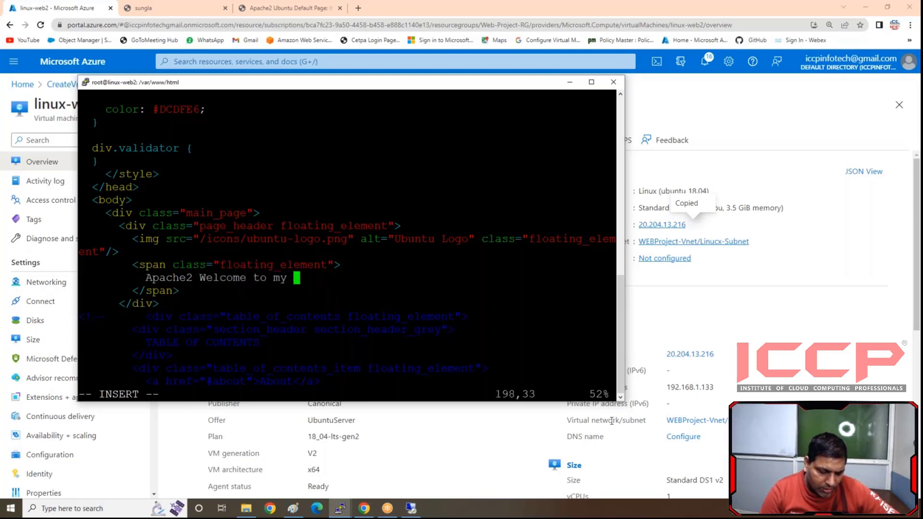
type("india")
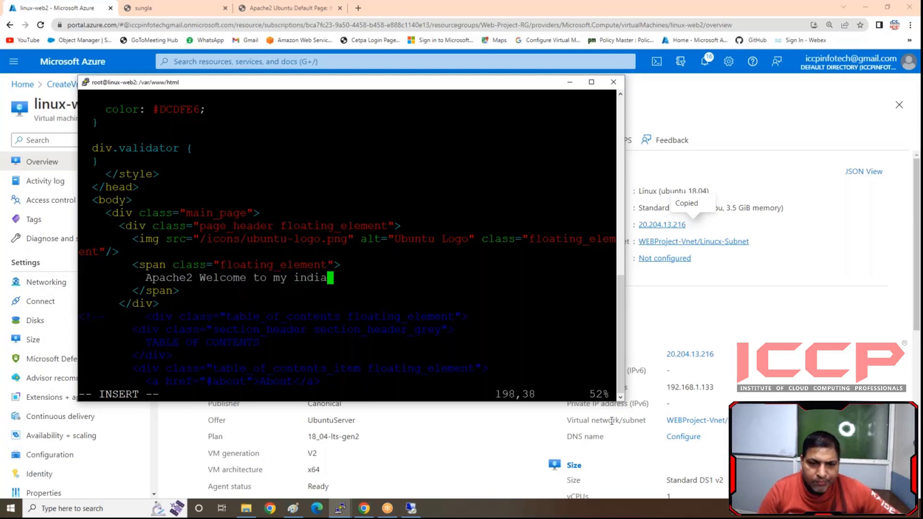
- Save index.html and quit vim with ":wq"
key("Escape")
type(":")
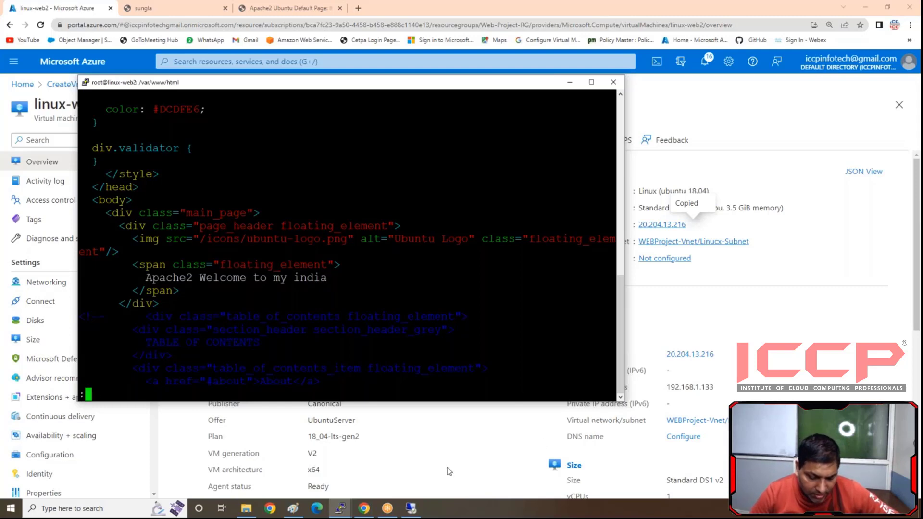
type("wq")
key("Return")
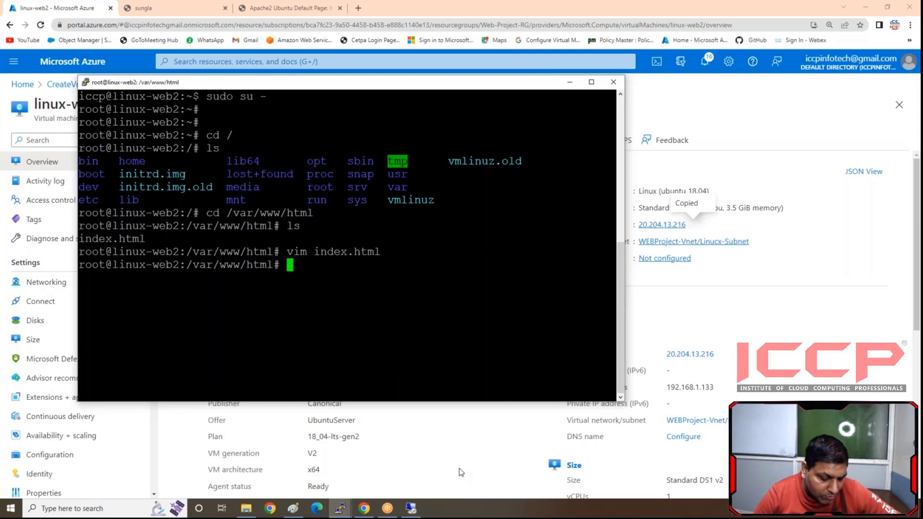
- Restart the Apache service with "systemctl restart apache2"
type("systemctl")
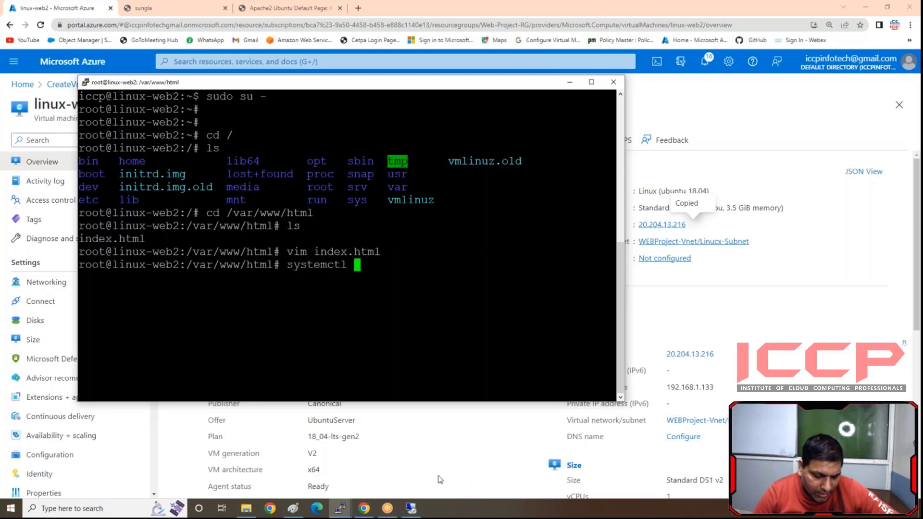
type(" restart")
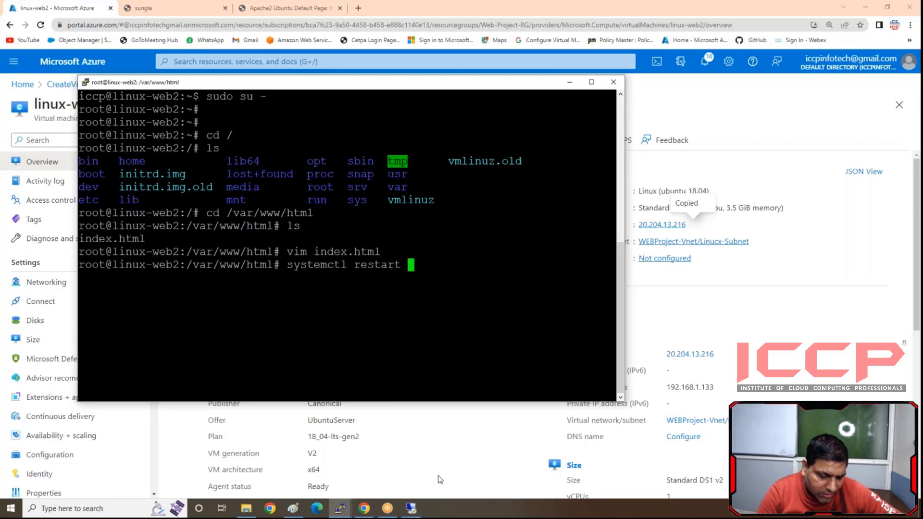
type(" apache2")
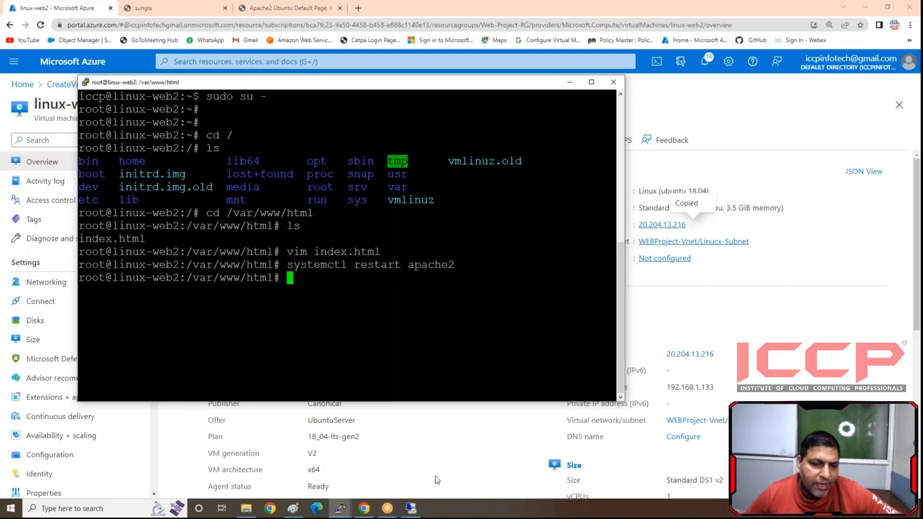
- Switch to the browser page at 20.204.13.216 and reload it to check the edited heading
left_click(311, 8)
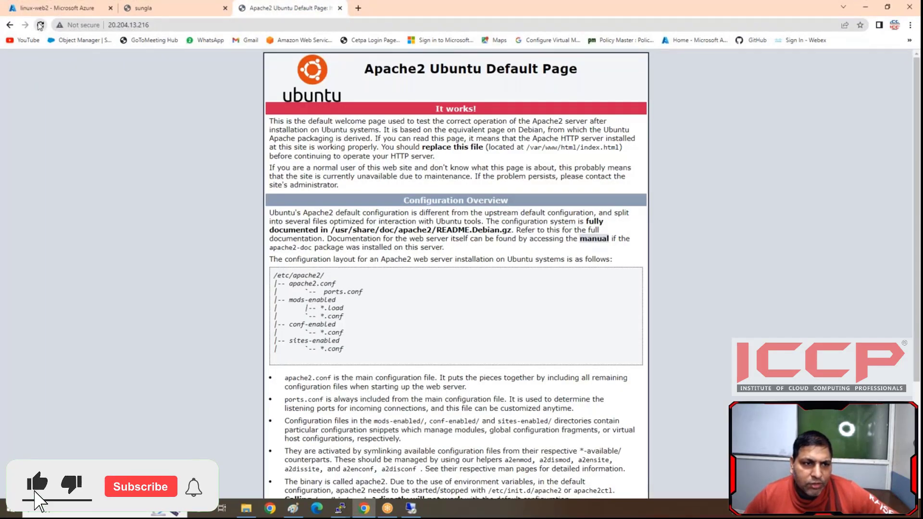
key("F5")
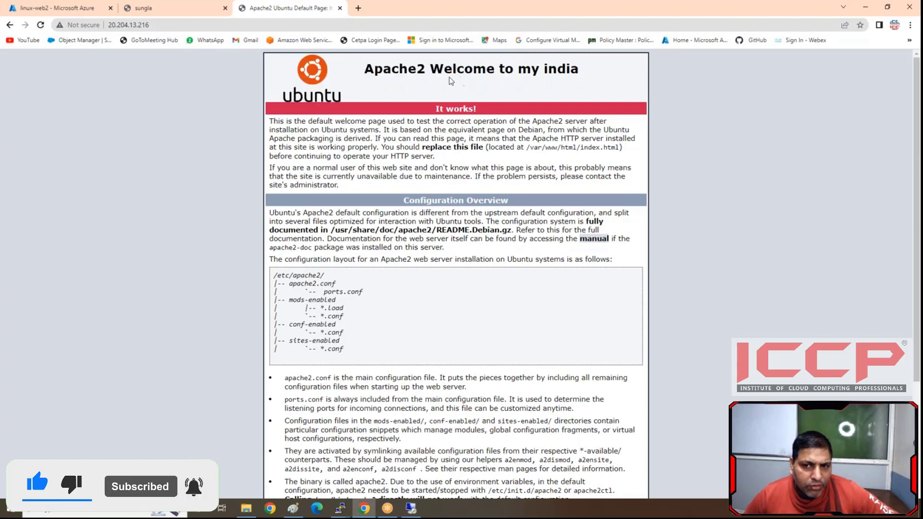
- Switch to the Windows Server remote desktop session showing the wwwroot folder
left_click(420, 512)
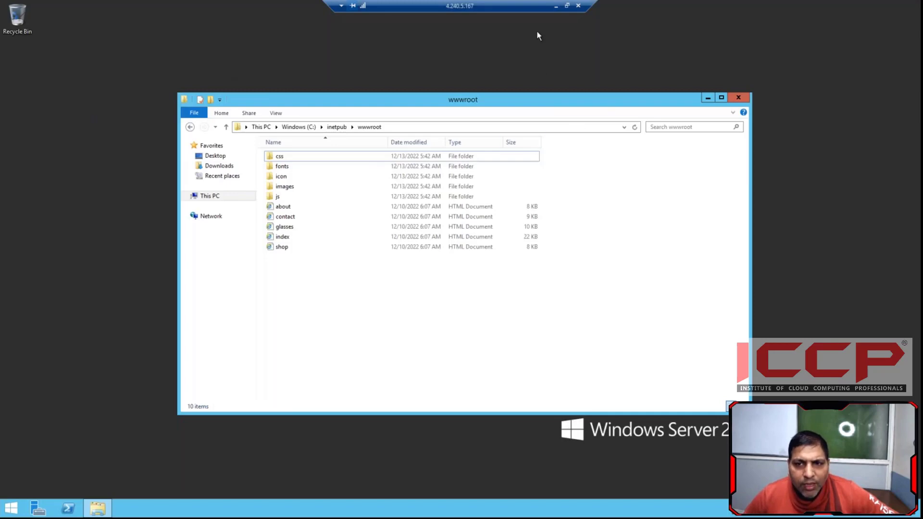
- Leave the remote desktop session, return to the linux-web2 overview in the Azure portal and switch to the Paint diagram
left_click(555, 5)
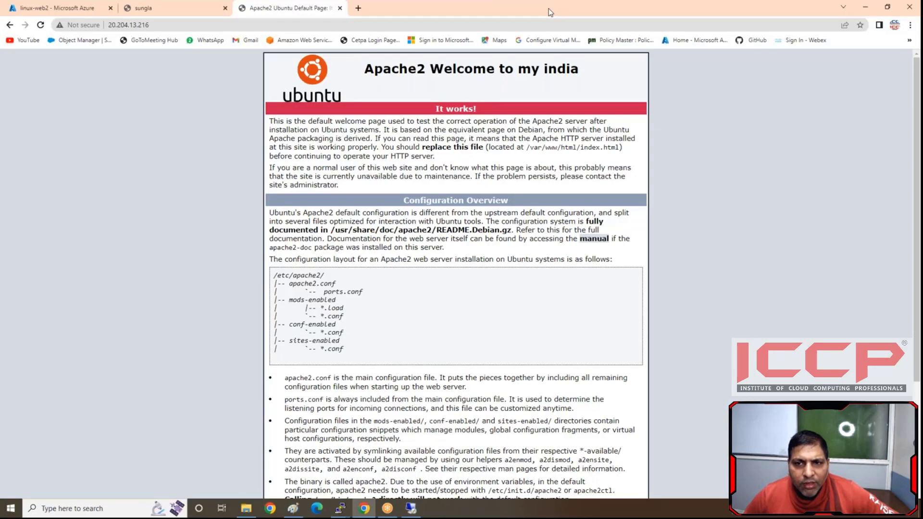
left_click(53, 8)
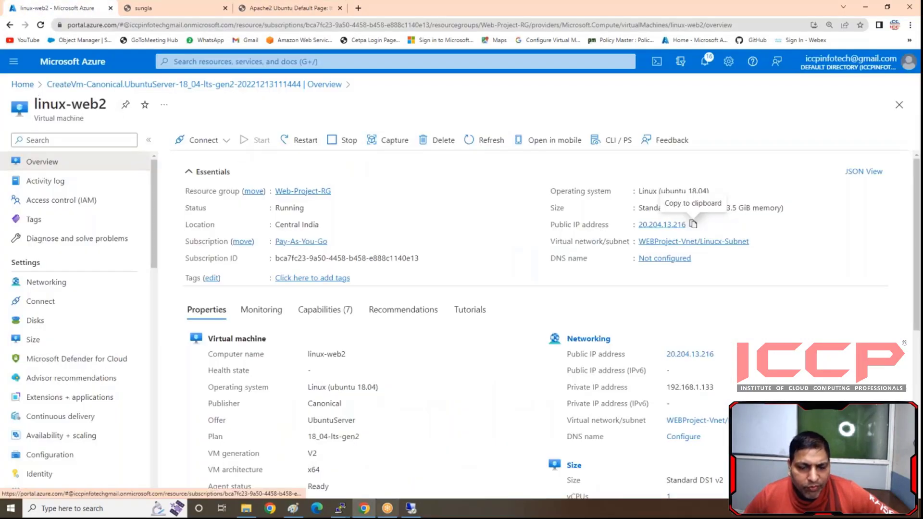
left_click(291, 508)
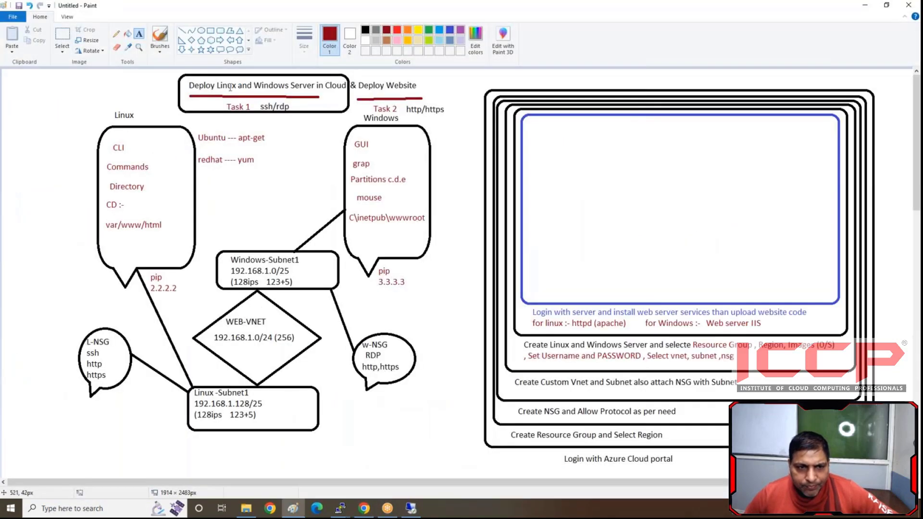
- Draw a dark red rounded rectangular callout about 208 × 334 px and place it in the left part of the blue rectangle
left_click(220, 50)
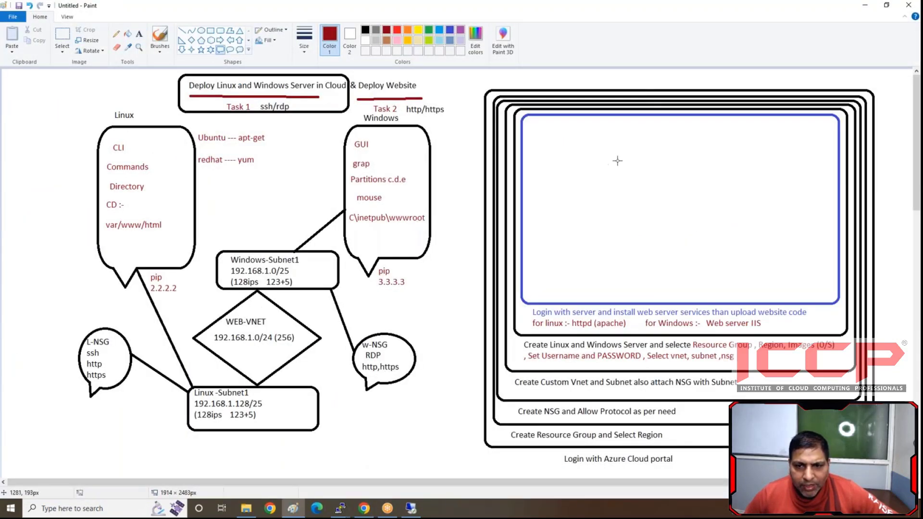
mouse_move(570, 128)
left_mouse_down()
mouse_move(611, 291)
mouse_move(670, 288)
left_mouse_up()
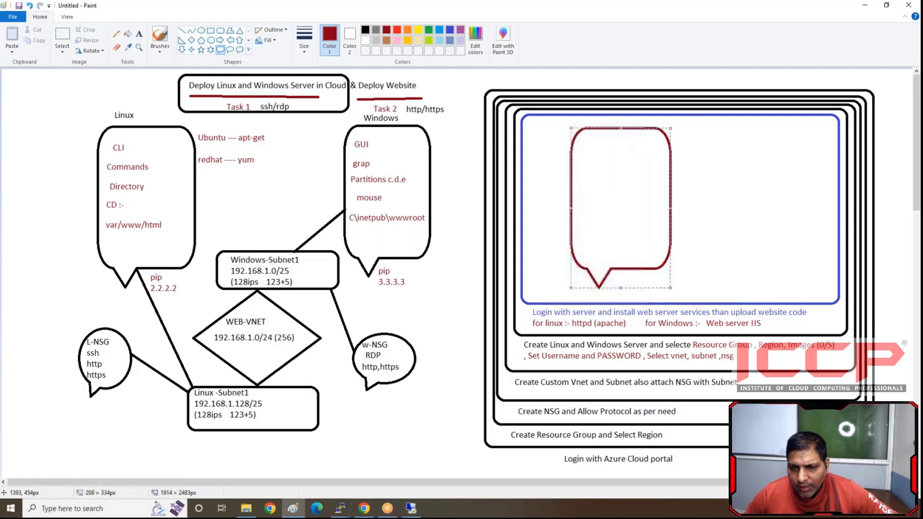
left_click_drag(611, 231, 595, 224)
left_click(485, 180)
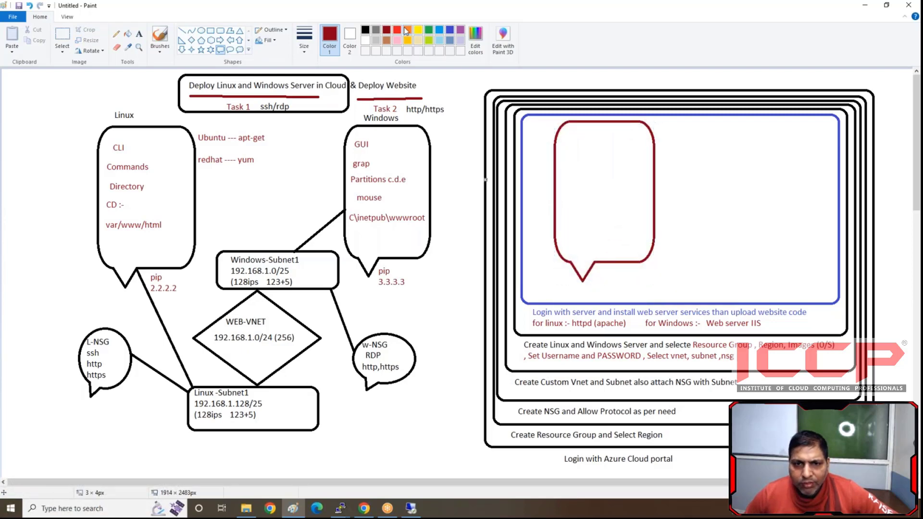